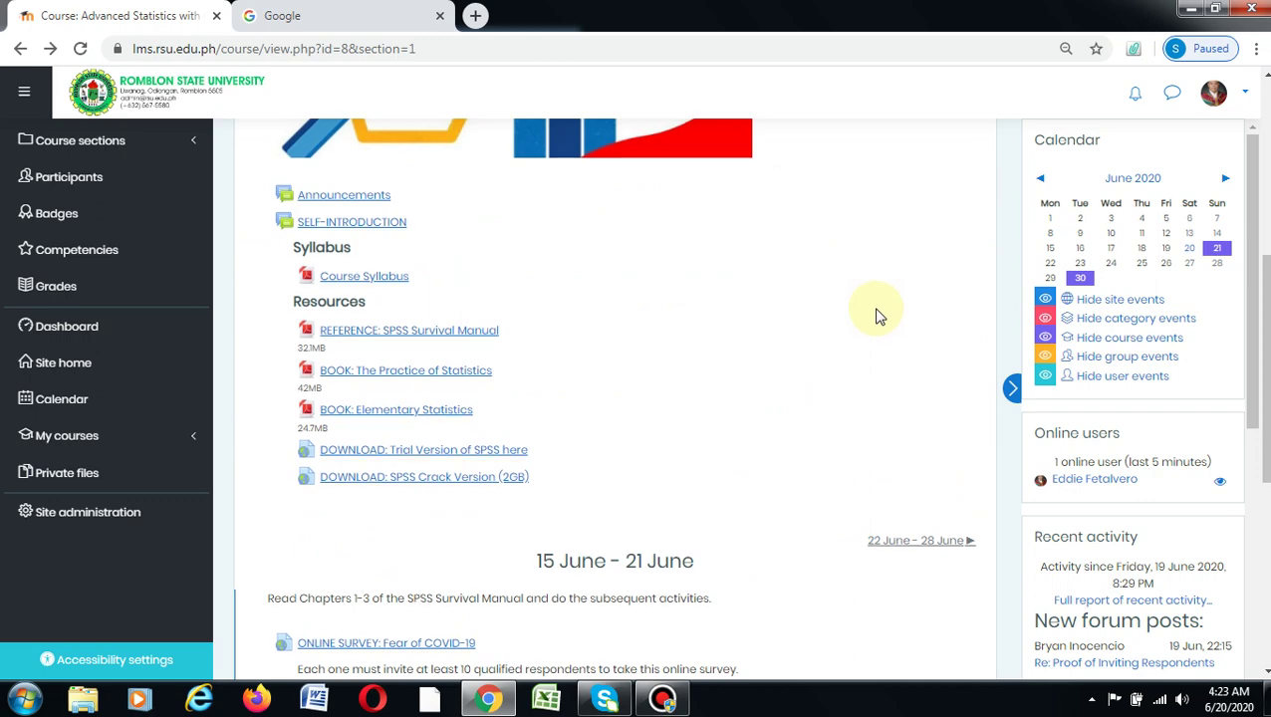
# Step: Open the "ONLINE SURVEY: Fear of COVID-19" link in the course's 15 June - 21 June section
pyautogui.scroll(4, 877, 315)
pyautogui.scroll(-8, 877, 315)
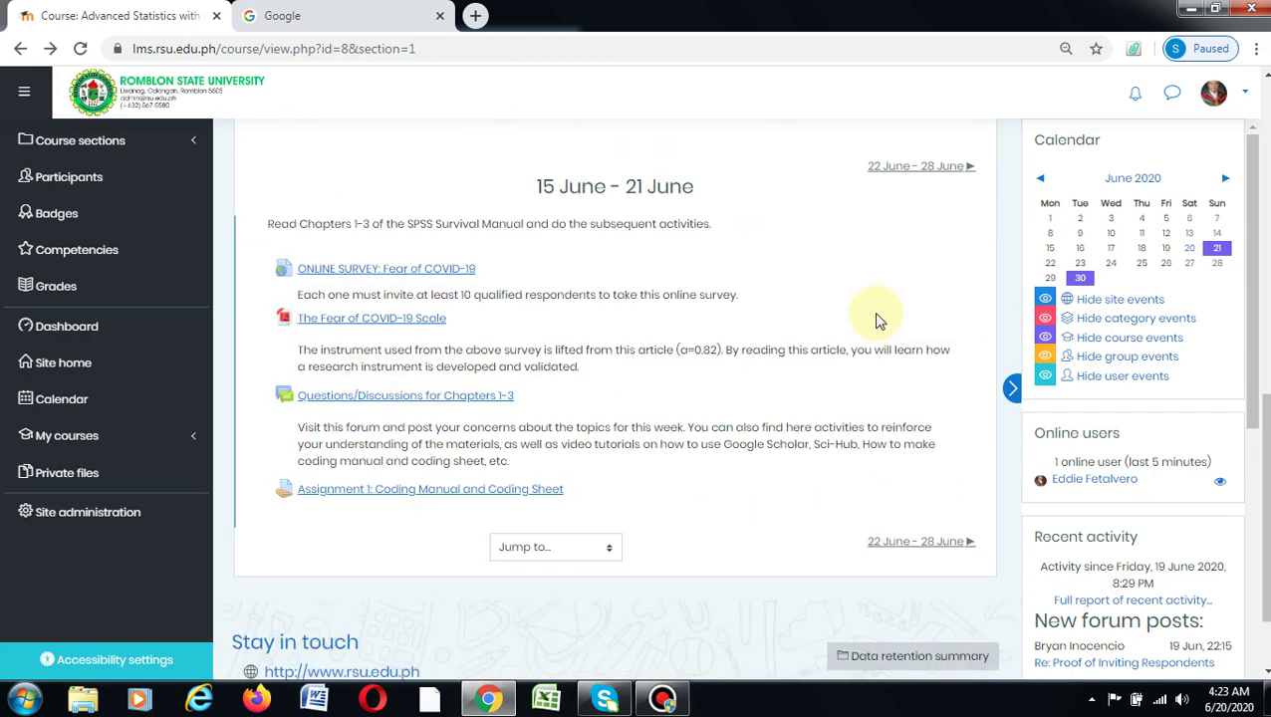
pyautogui.scroll(-2, 877, 315)
pyautogui.scroll(7, 878, 314)
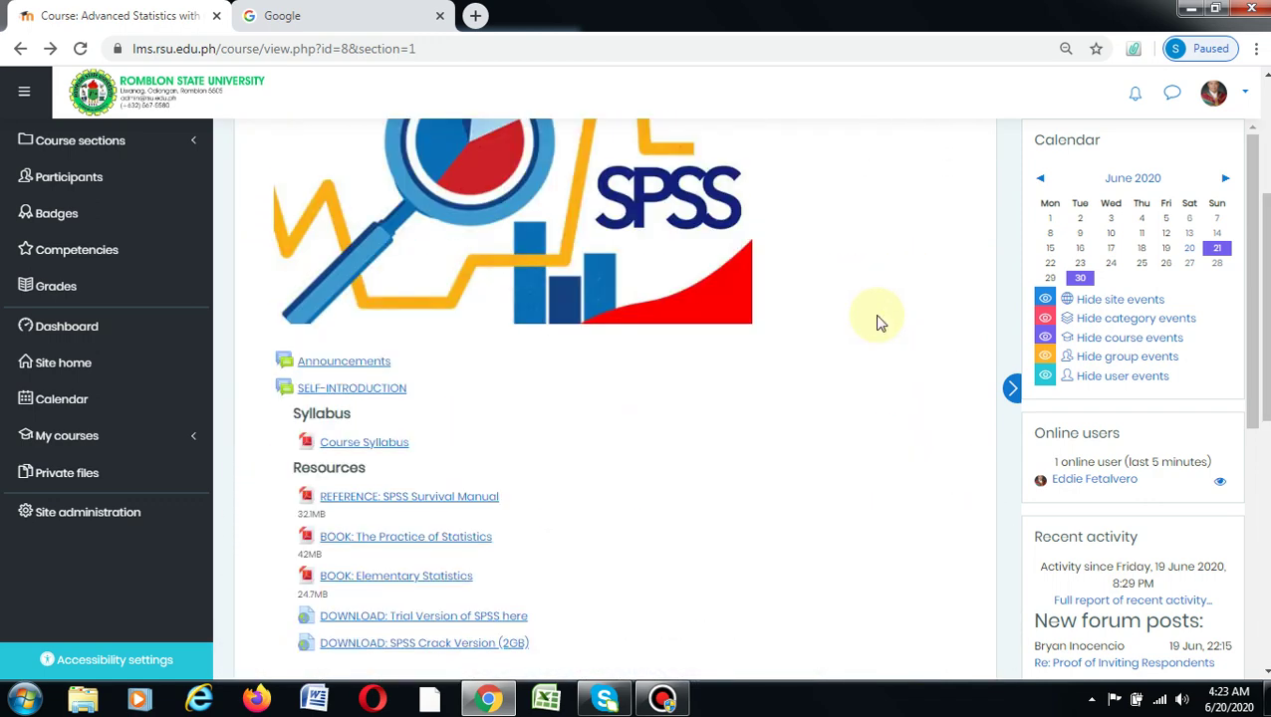
pyautogui.scroll(3, 879, 315)
pyautogui.scroll(-10, 879, 319)
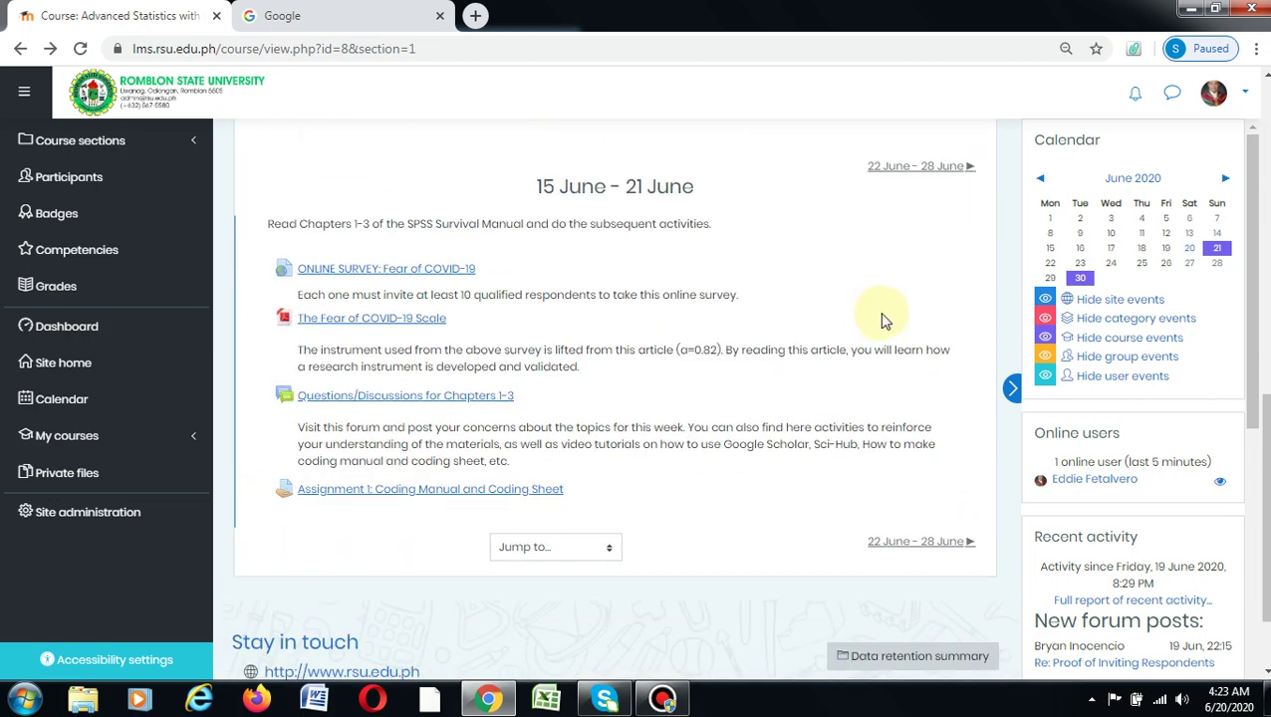
pyautogui.scroll(-1, 887, 315)
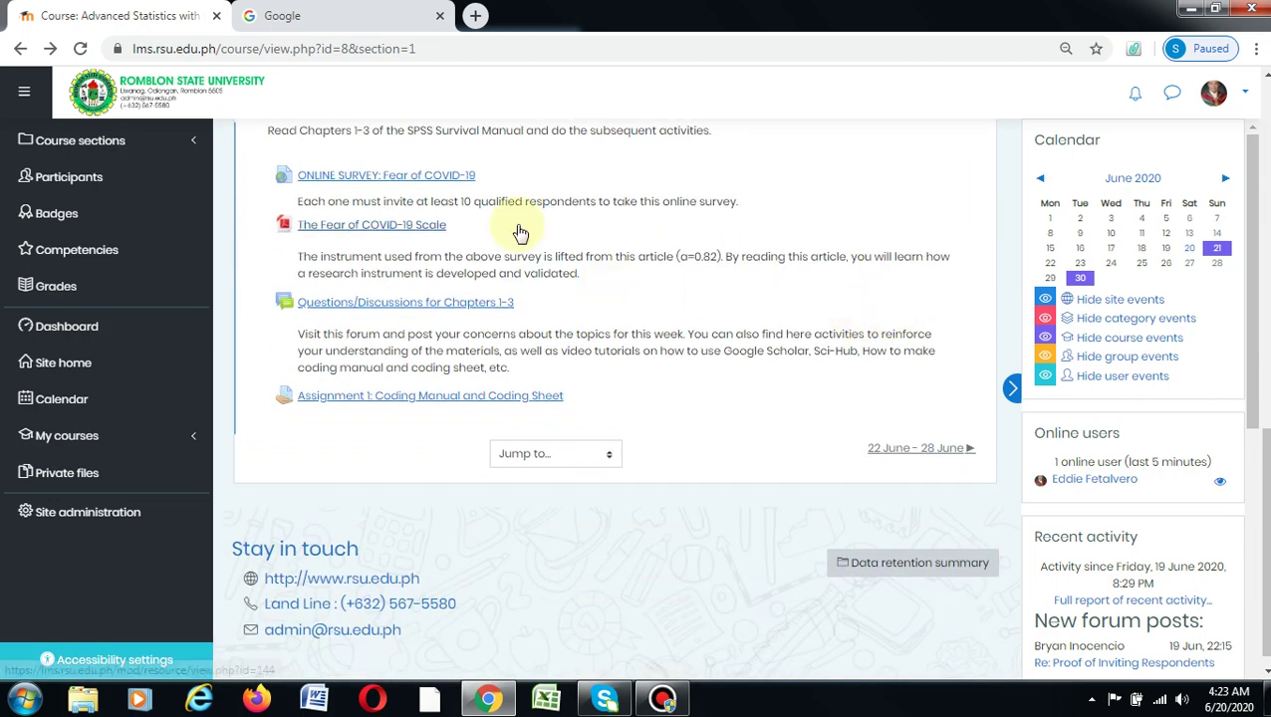
pyautogui.scroll(1, 669, 249)
pyautogui.scroll(2, 669, 249)
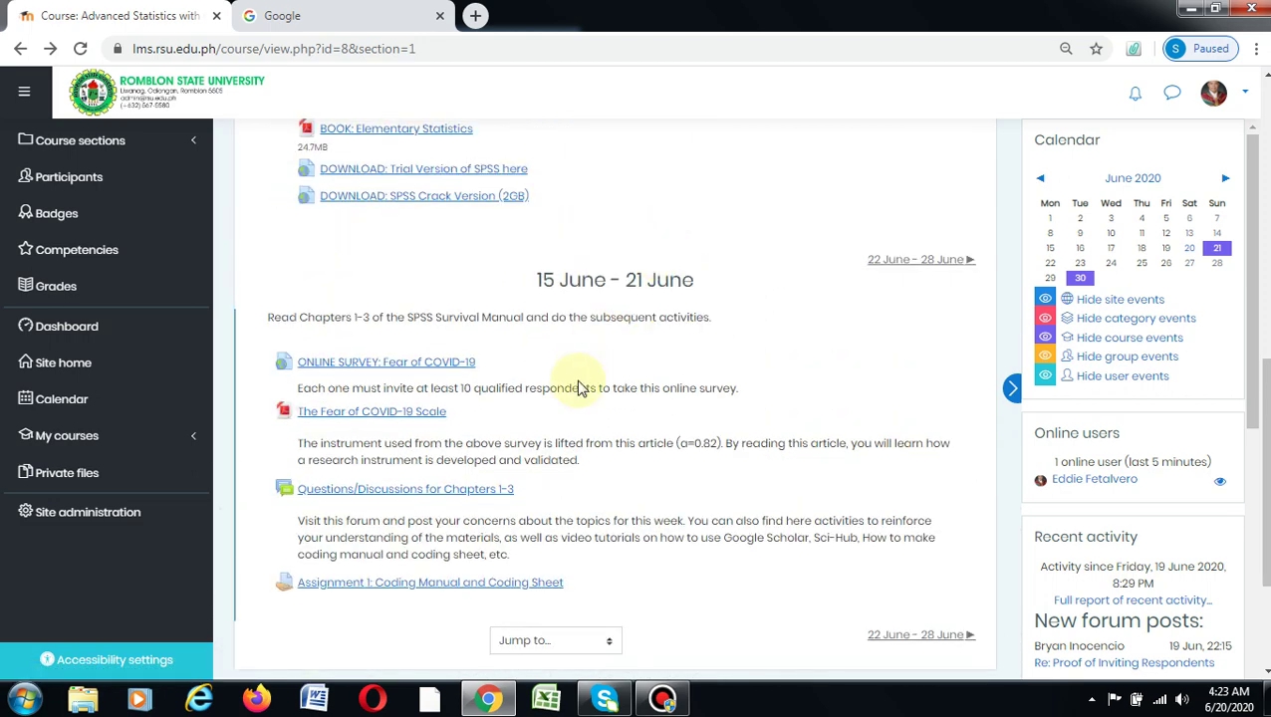
pyautogui.click(422, 365)
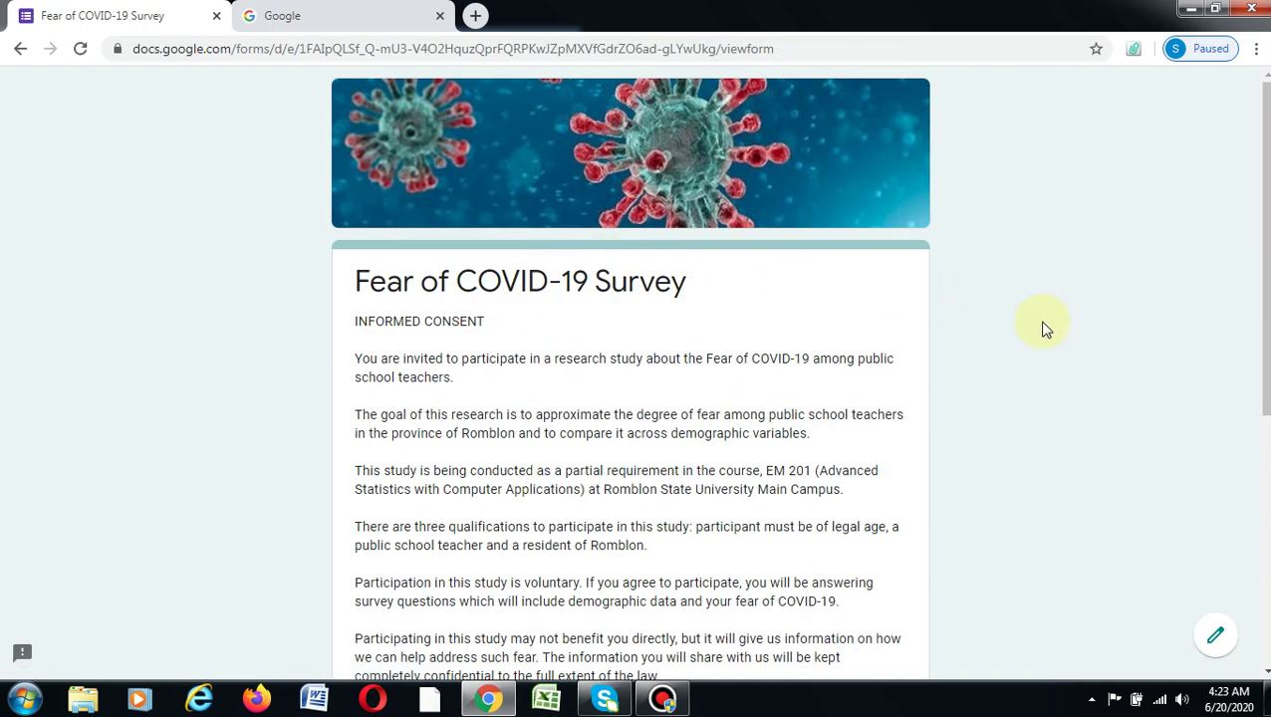
# Step: Open the survey form for editing and stop it from accepting responses
pyautogui.scroll(-5, 1043, 332)
pyautogui.scroll(5, 1039, 331)
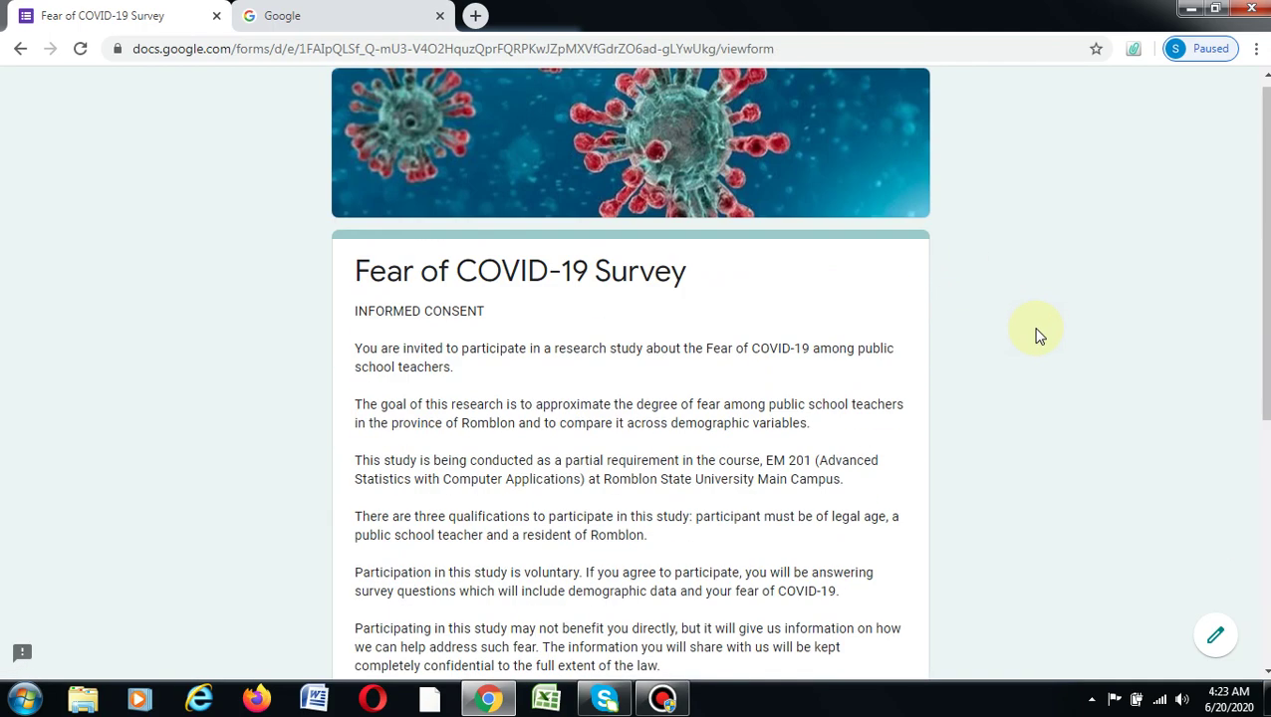
pyautogui.click(1217, 640)
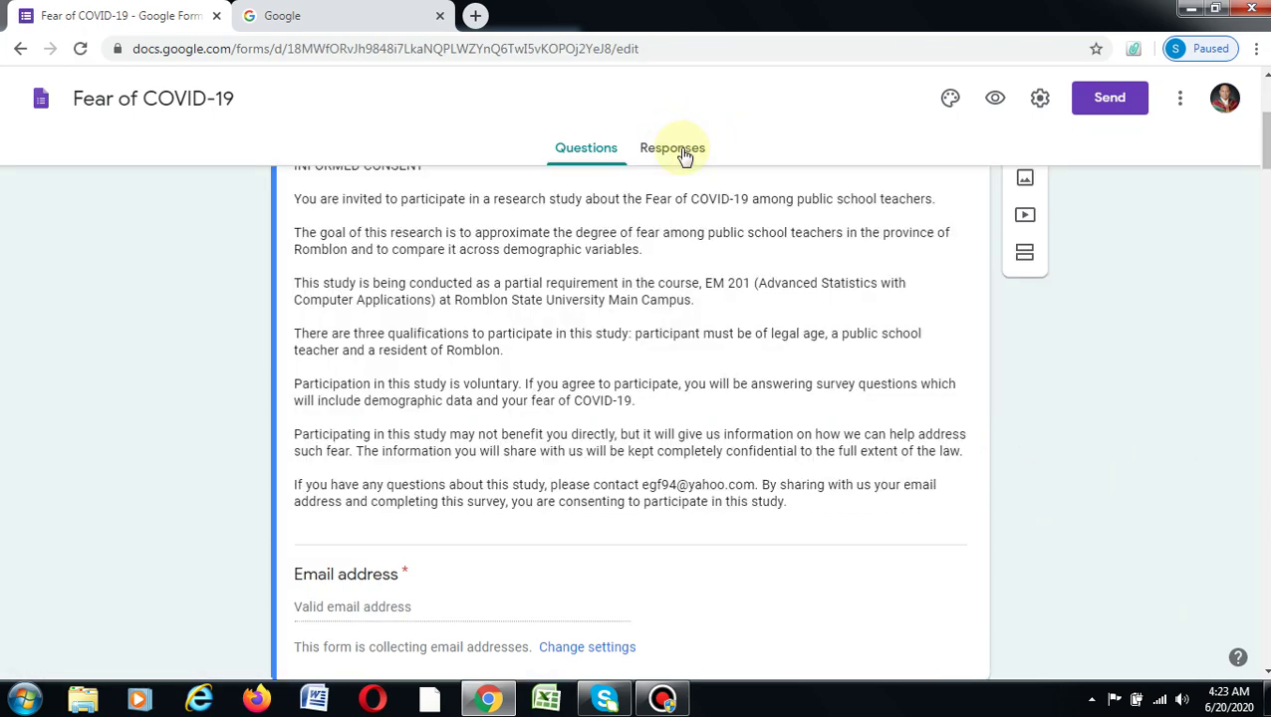
pyautogui.click(683, 155)
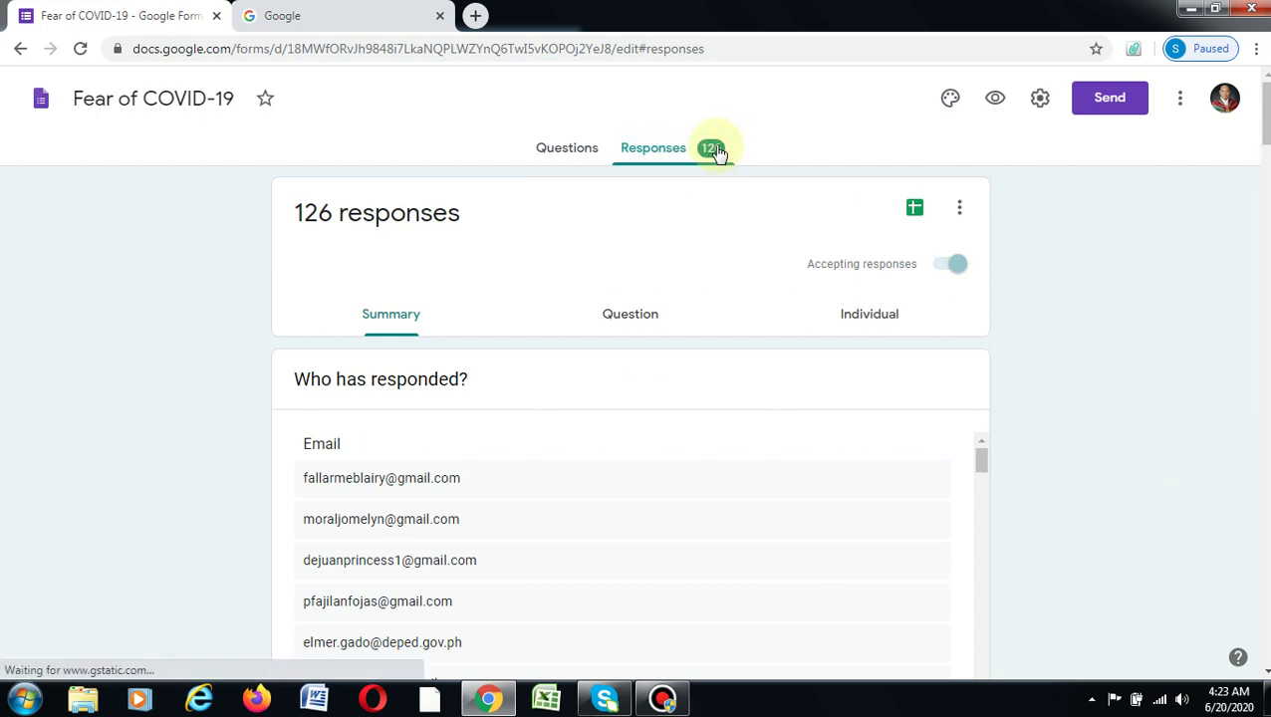
pyautogui.click(942, 275)
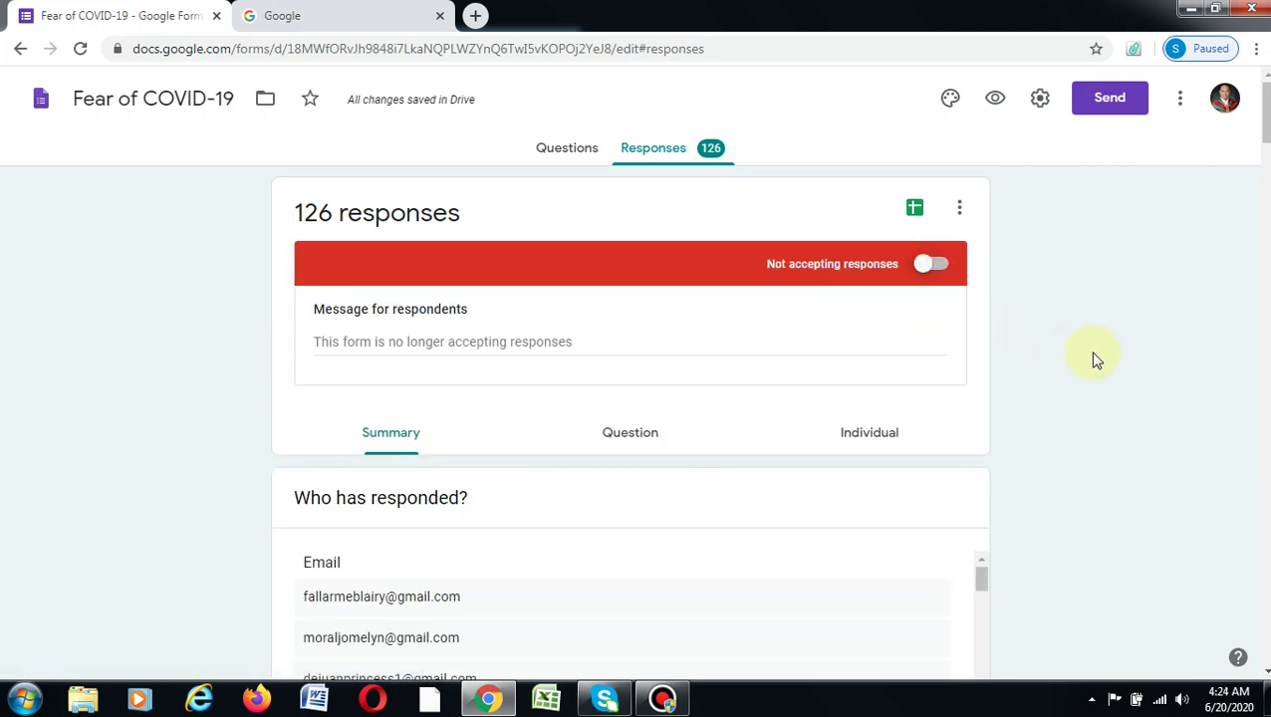
# Step: Review the response summary charts, from the demographic questions through the fear-of-coronavirus items
pyautogui.scroll(-1, 1100, 356)
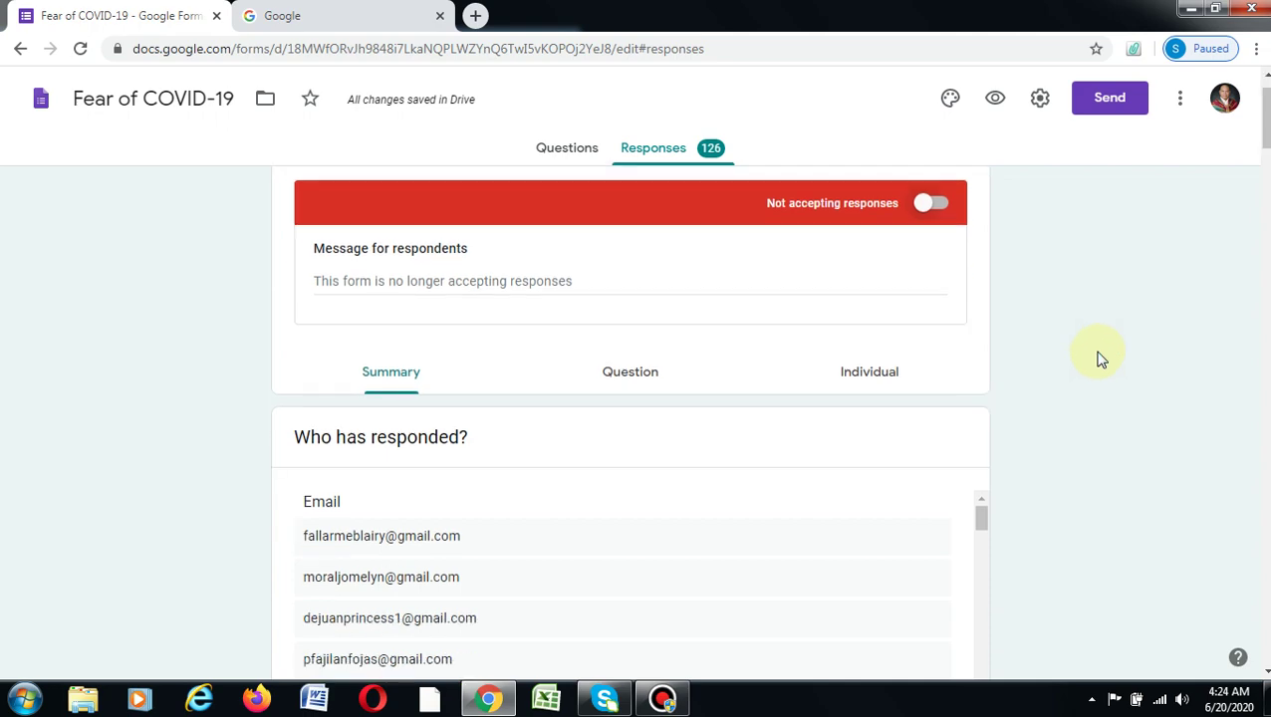
pyautogui.scroll(-13, 1100, 357)
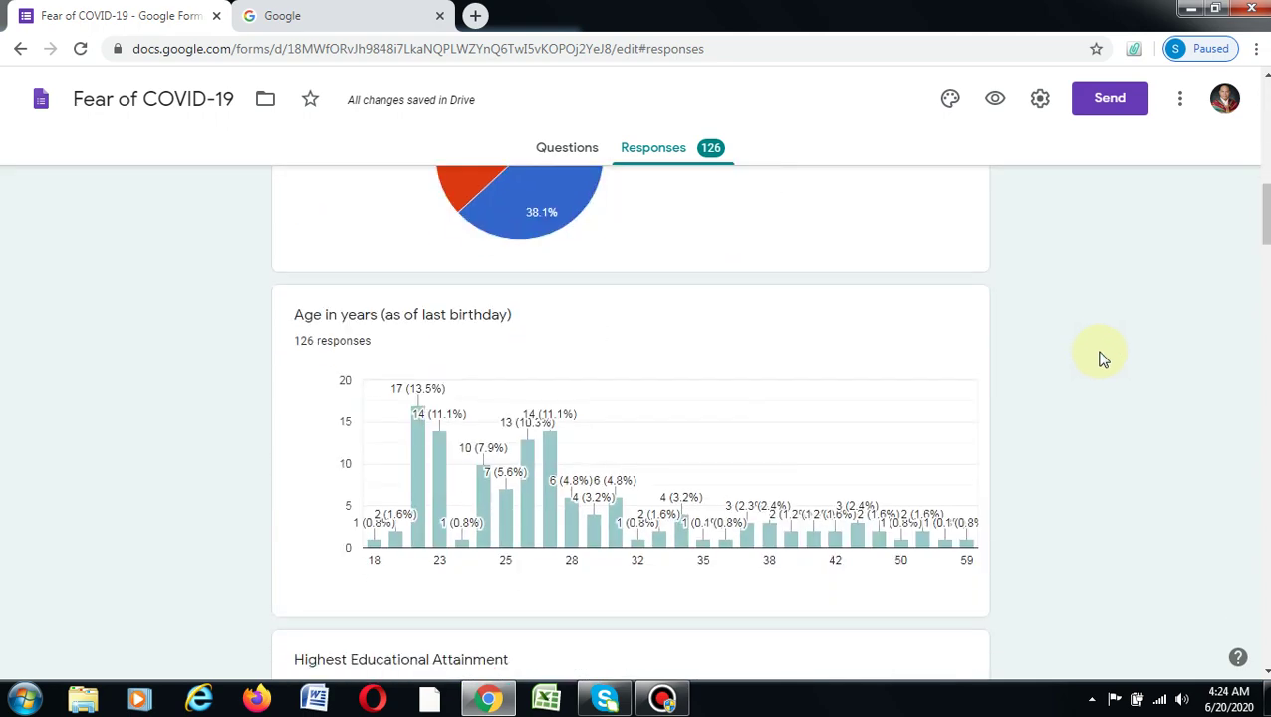
pyautogui.scroll(-8, 1100, 357)
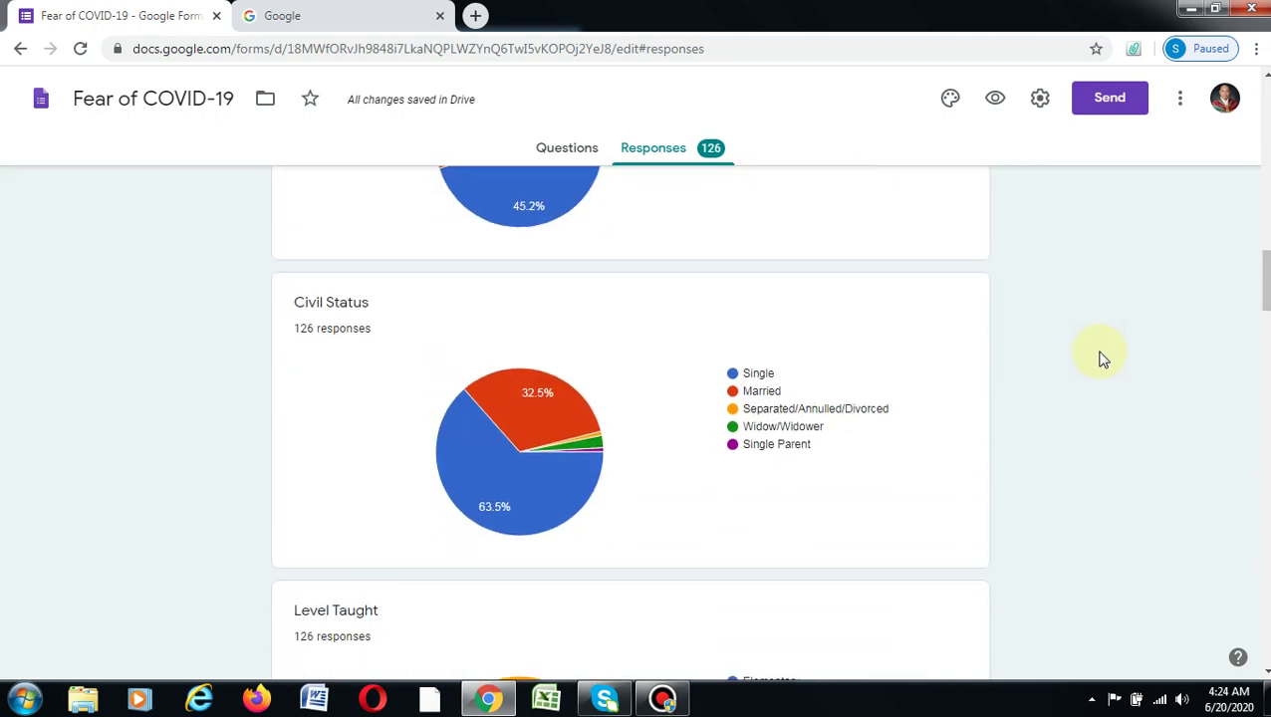
pyautogui.scroll(-8, 1102, 359)
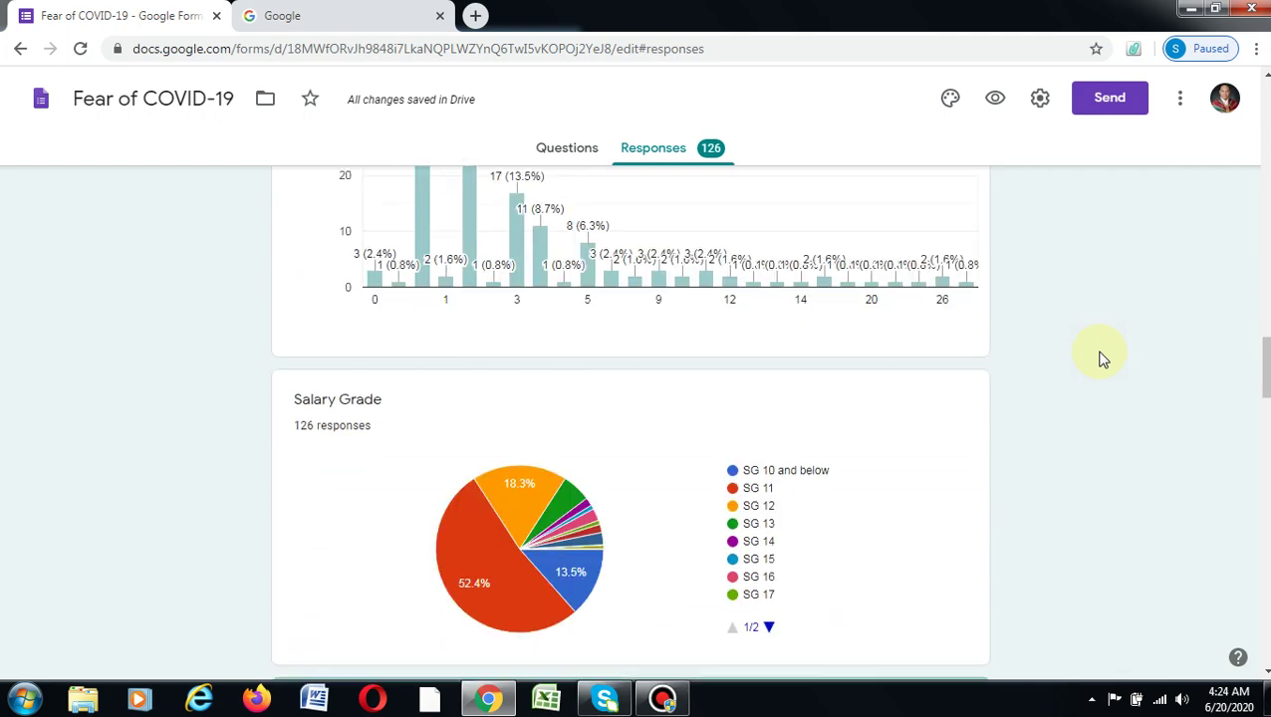
pyautogui.scroll(-7, 1102, 359)
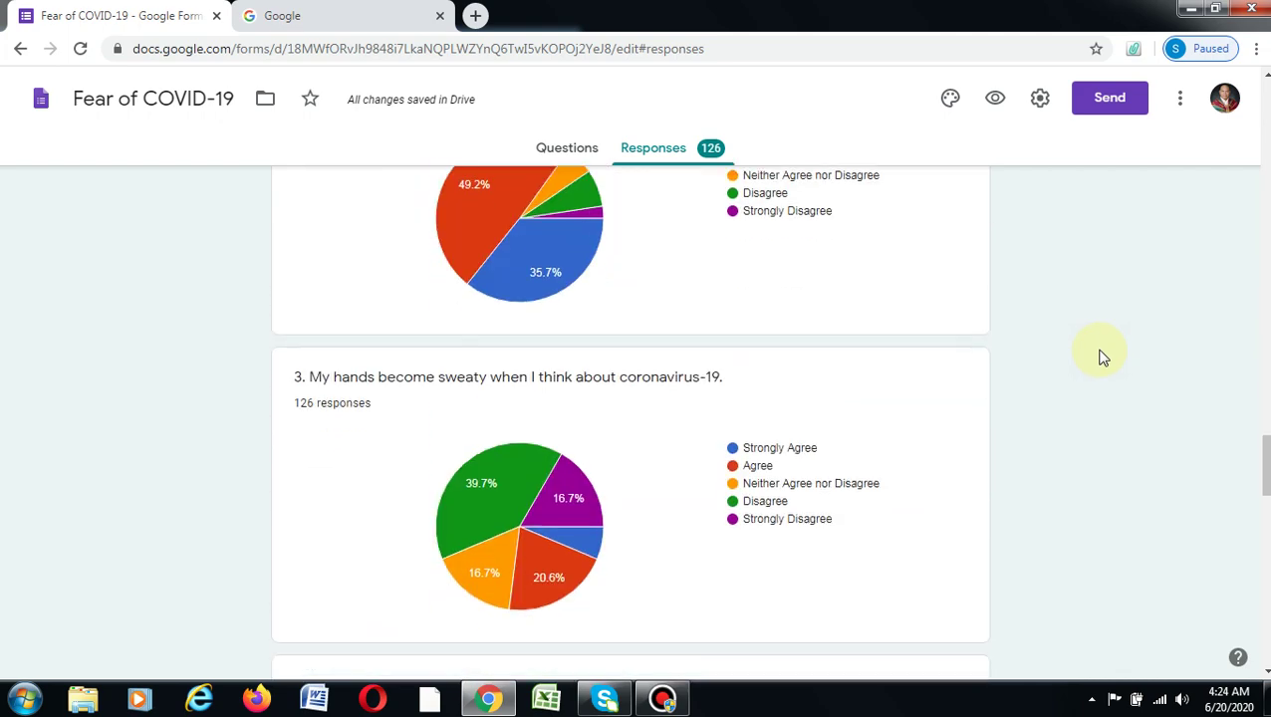
pyautogui.scroll(2, 1103, 358)
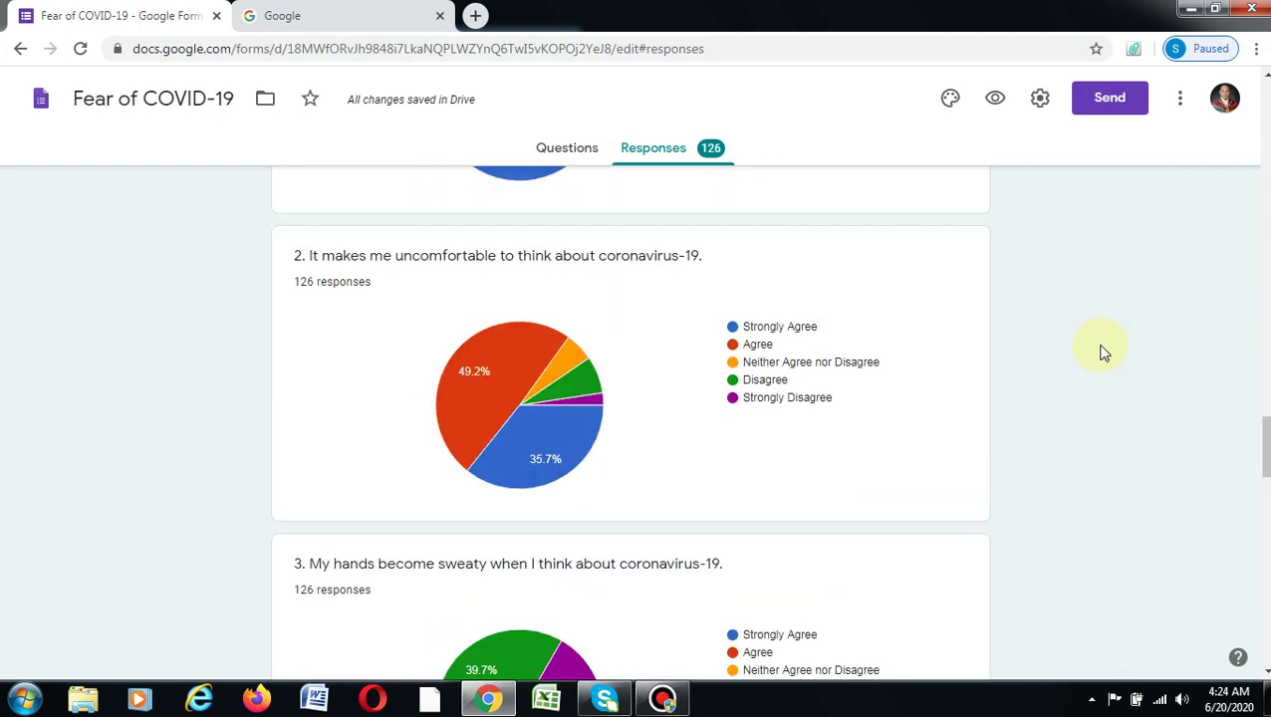
pyautogui.scroll(2, 1103, 351)
pyautogui.scroll(-3, 1103, 351)
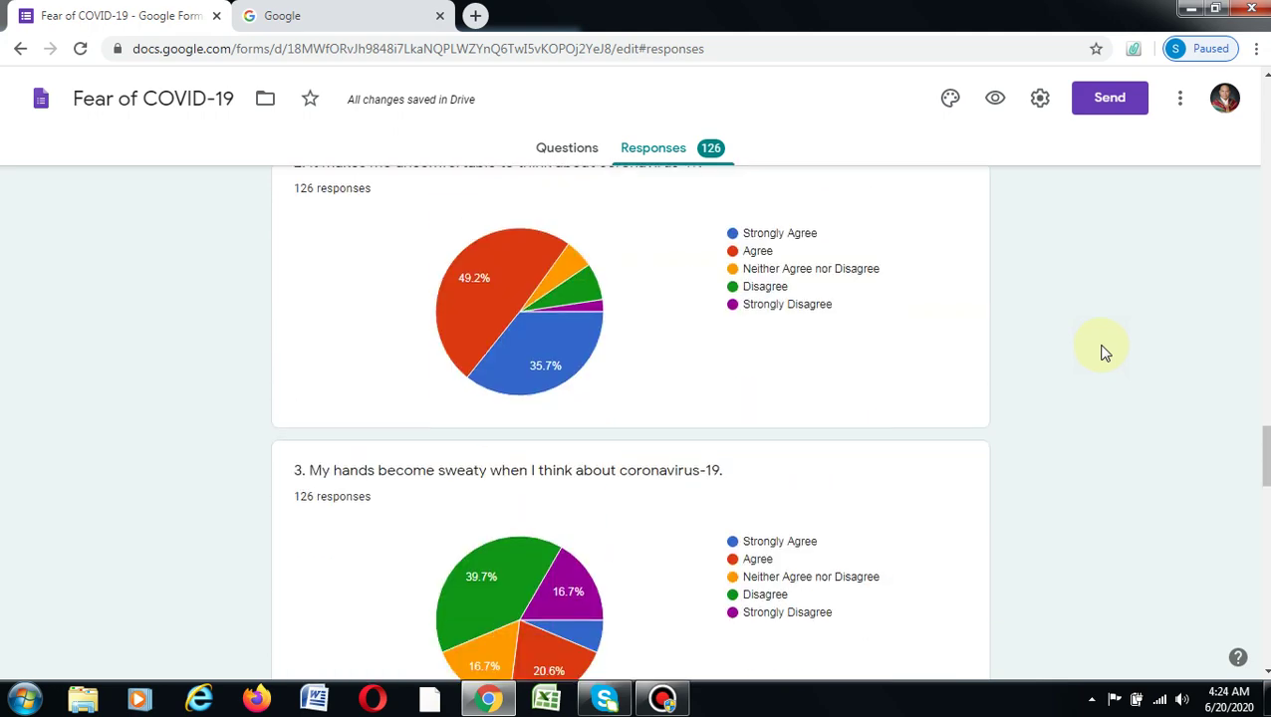
pyautogui.scroll(-2, 1103, 353)
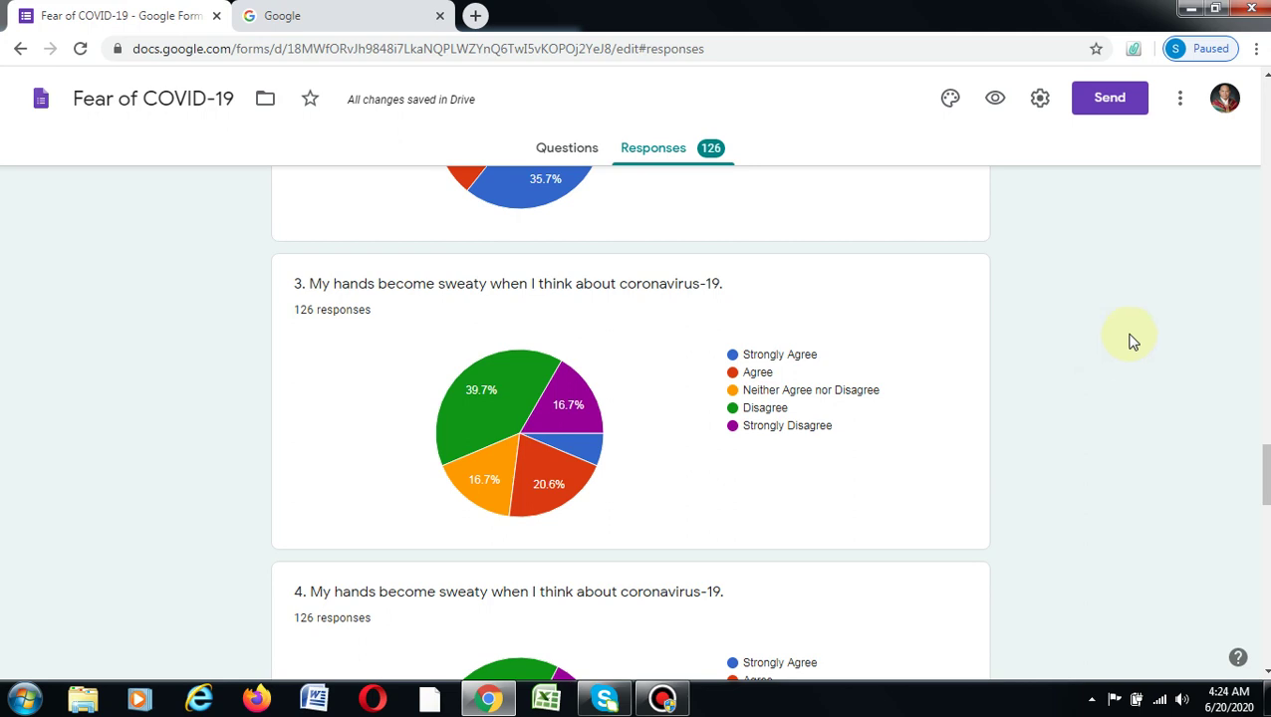
pyautogui.moveTo(1267, 464); pyautogui.dragTo(1266, 474)
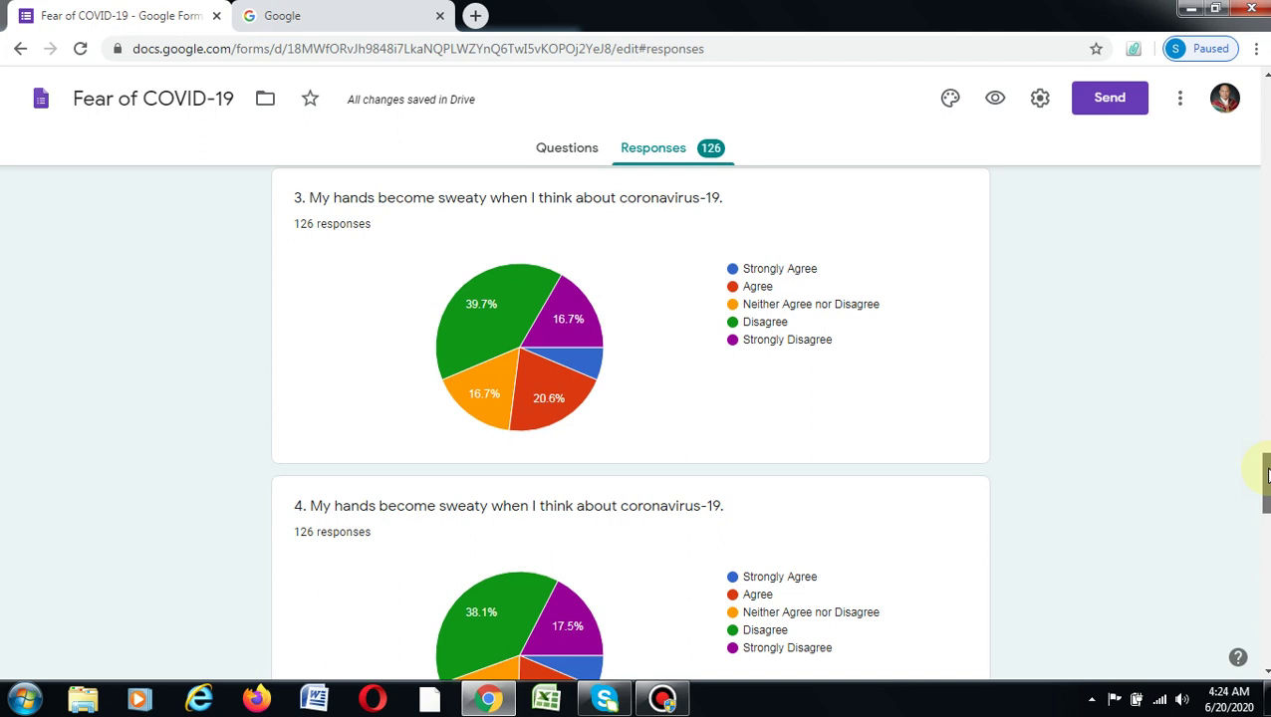
pyautogui.moveTo(1267, 475); pyautogui.dragTo(1265, 484)
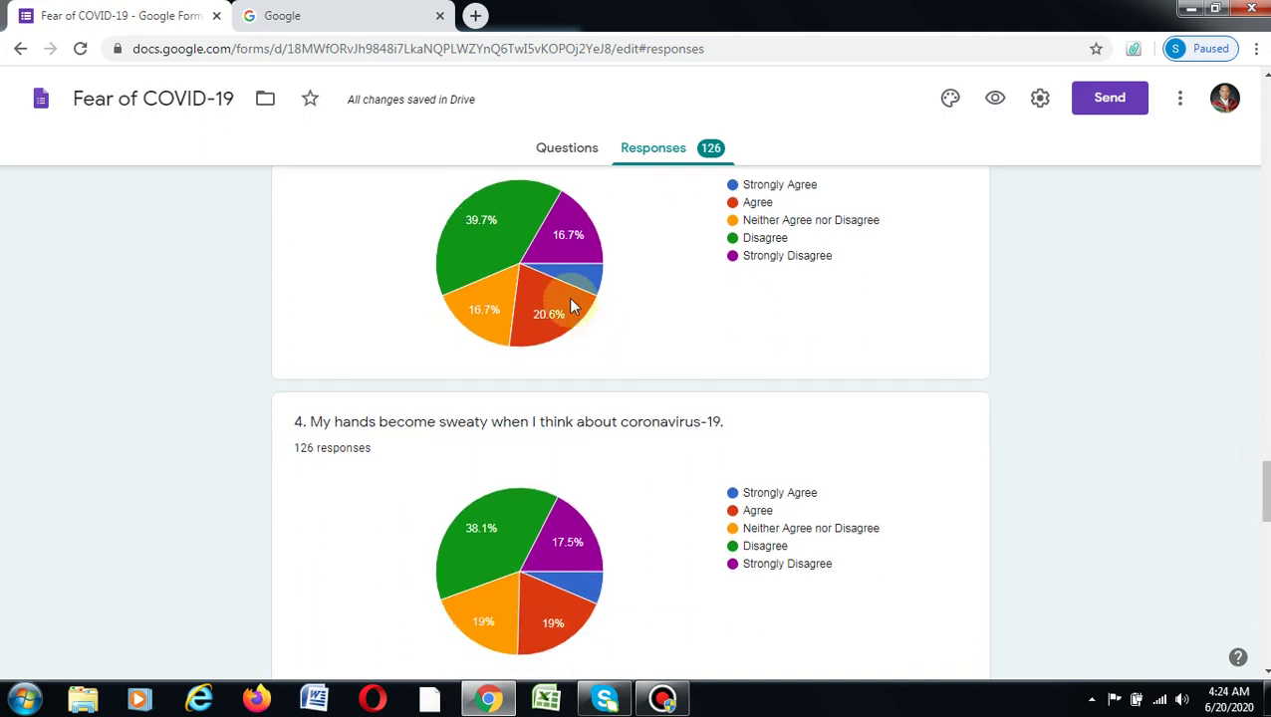
pyautogui.moveTo(436, 282)
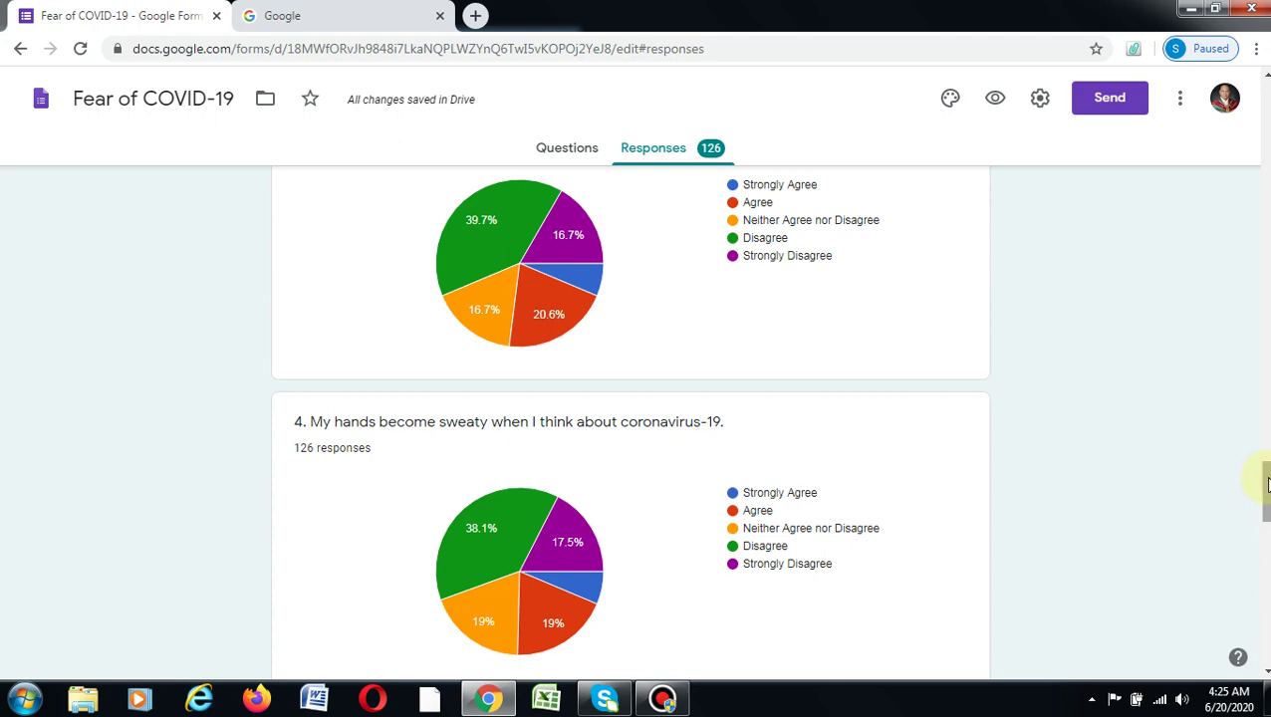
# Step: Create a new spreadsheet named "Fear of COVID-19 (Responses)" as the destination for the form's responses
pyautogui.moveTo(1267, 483); pyautogui.dragTo(1265, 100)
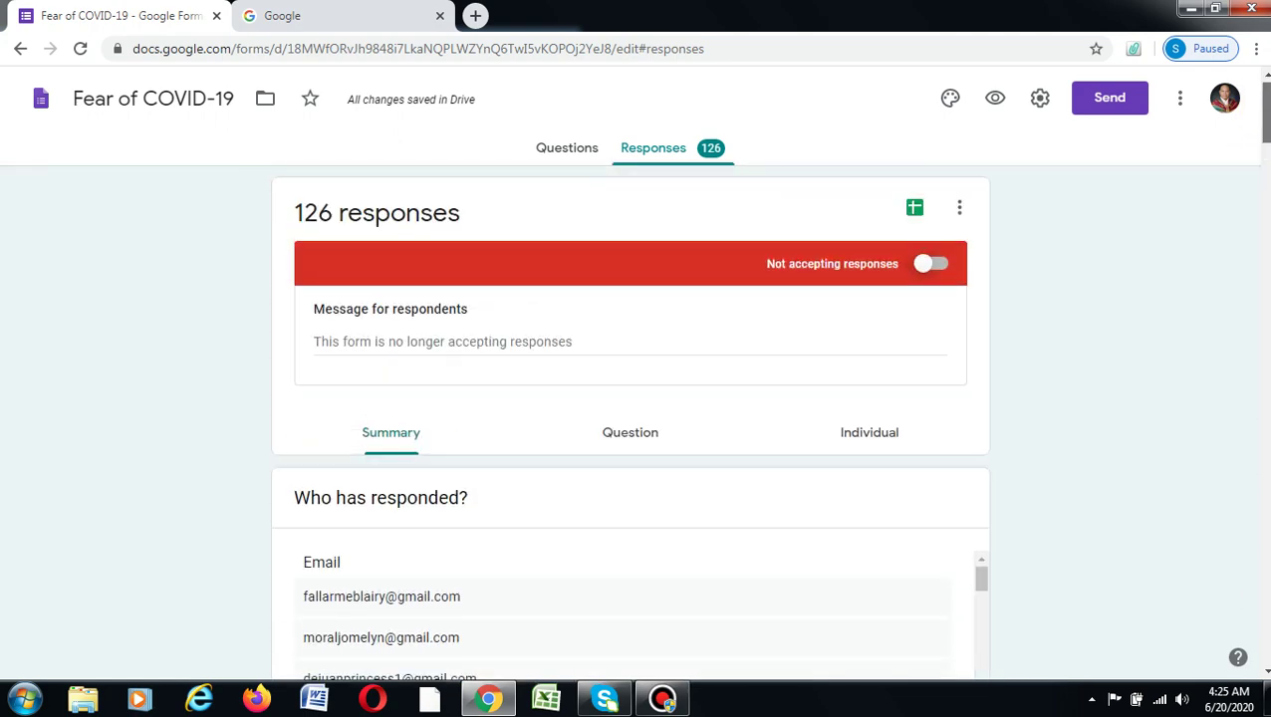
pyautogui.click(915, 211)
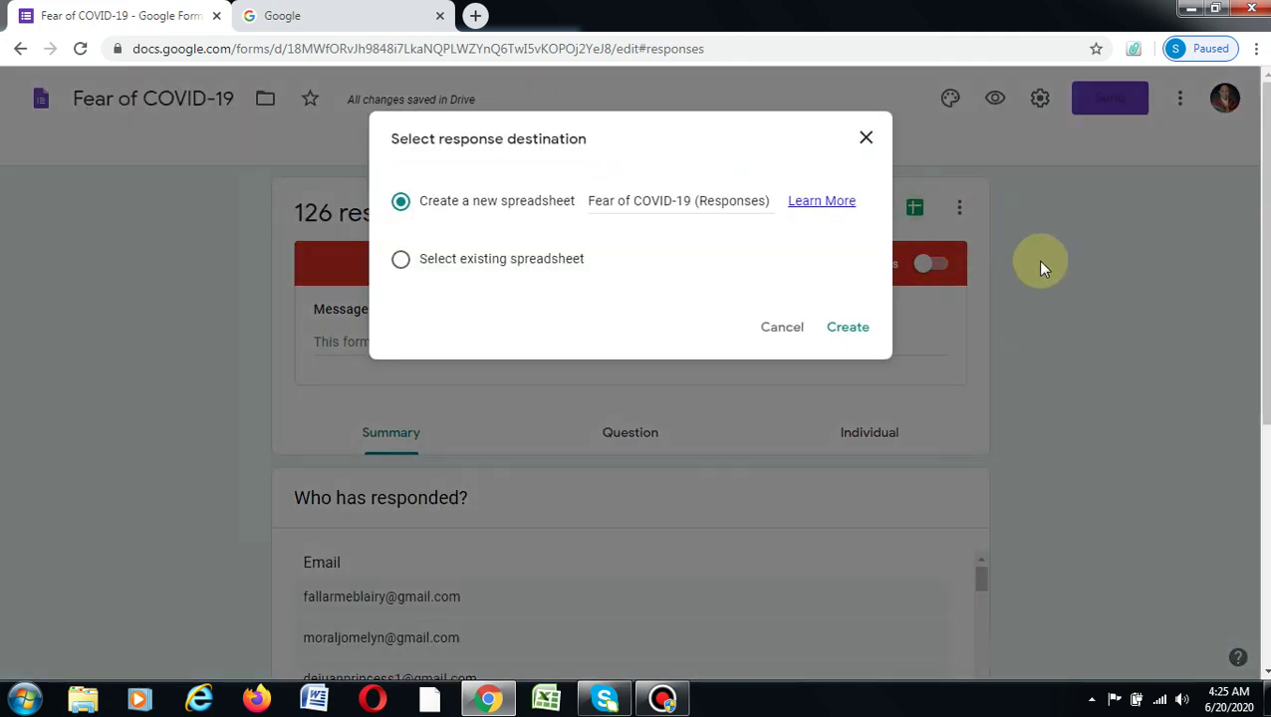
pyautogui.click(867, 329)
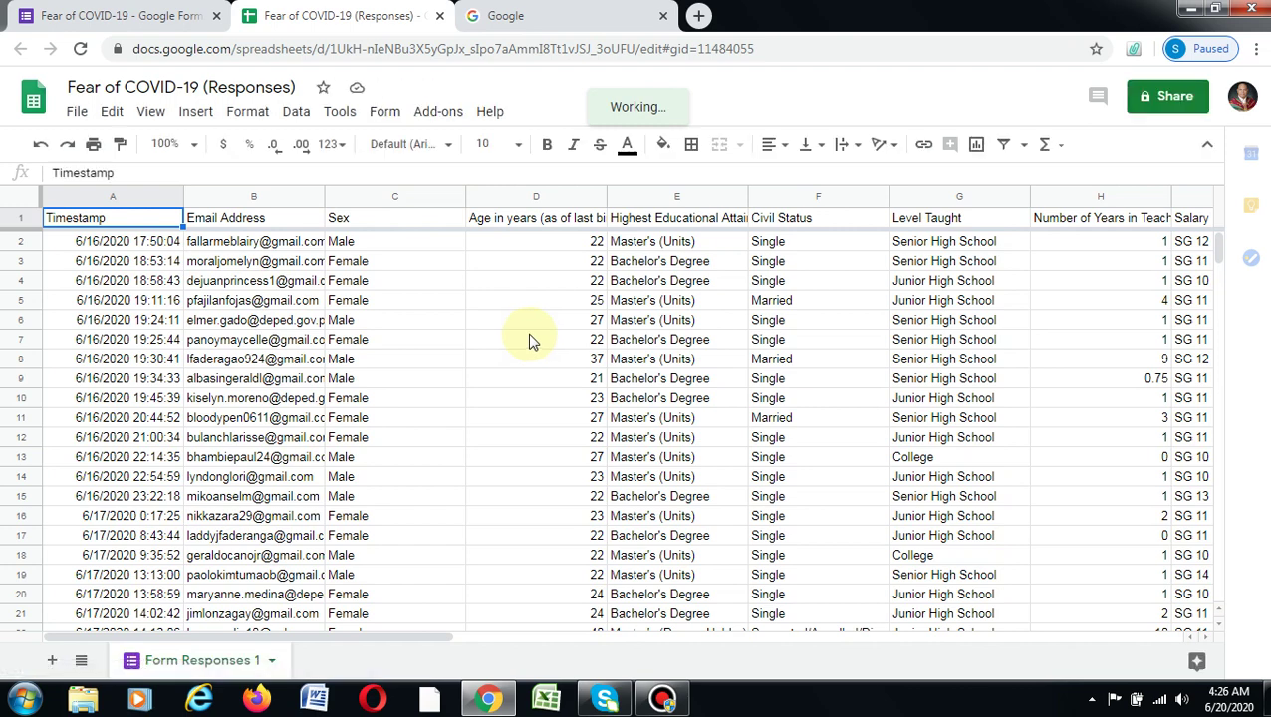
# Step: Examine the first response in row 2 across all columns, from Timestamp to the eighth survey item and back
pyautogui.click(132, 243)
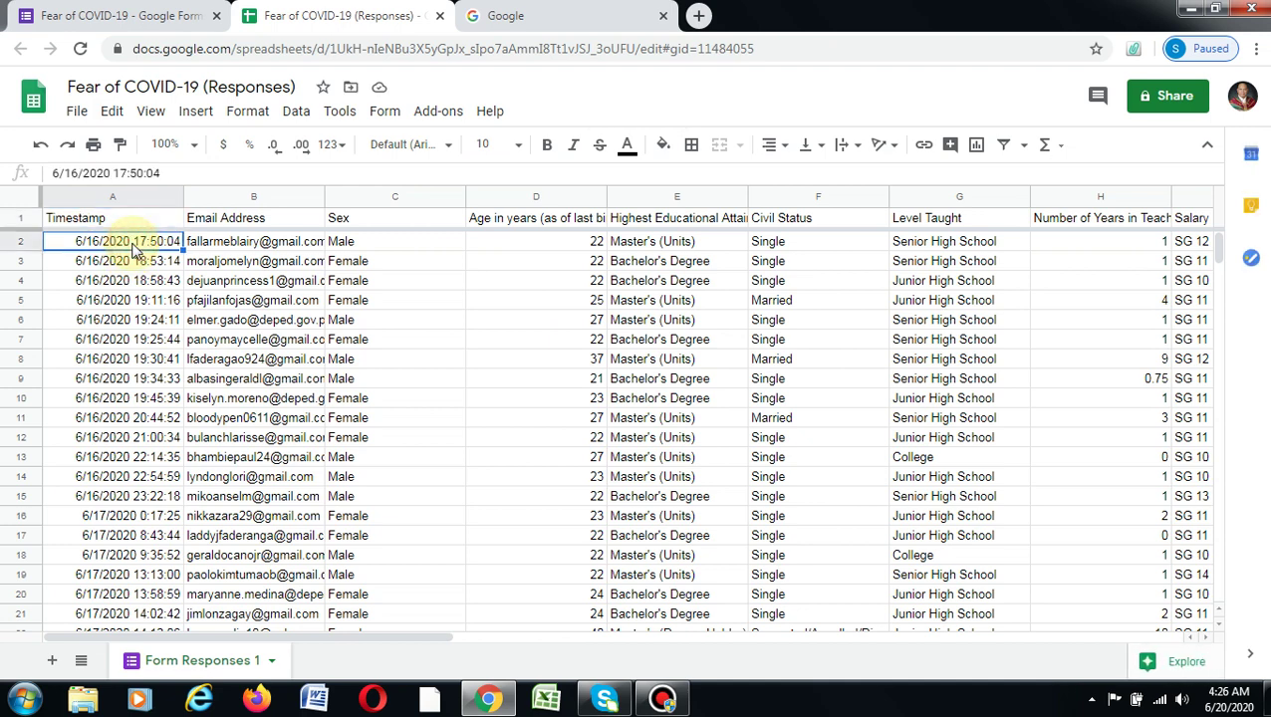
pyautogui.press('Right')
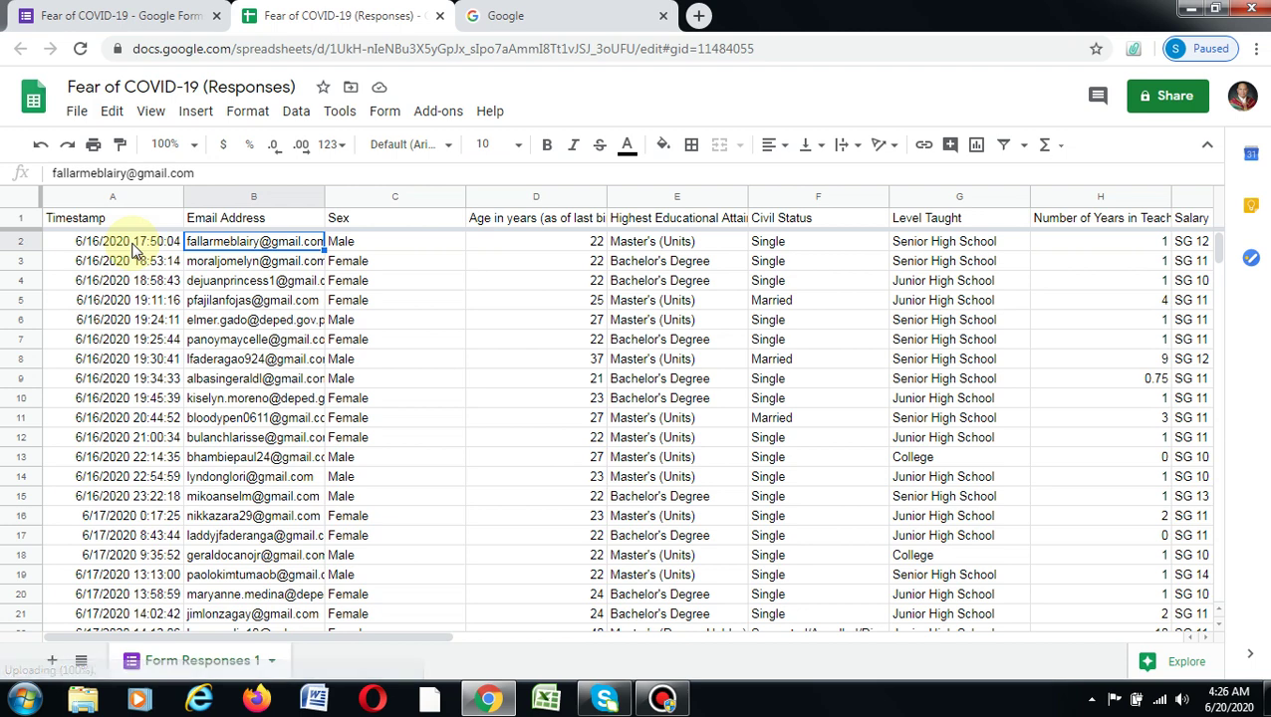
pyautogui.press('Left')
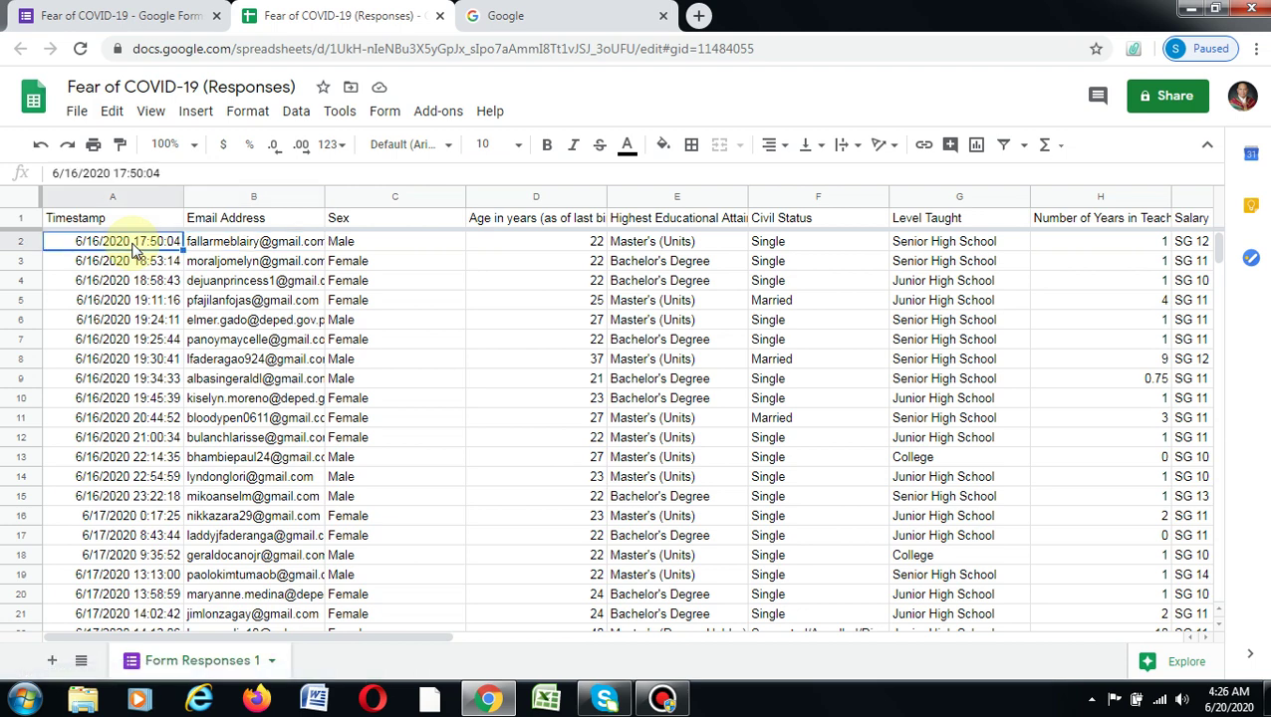
pyautogui.press('Right')
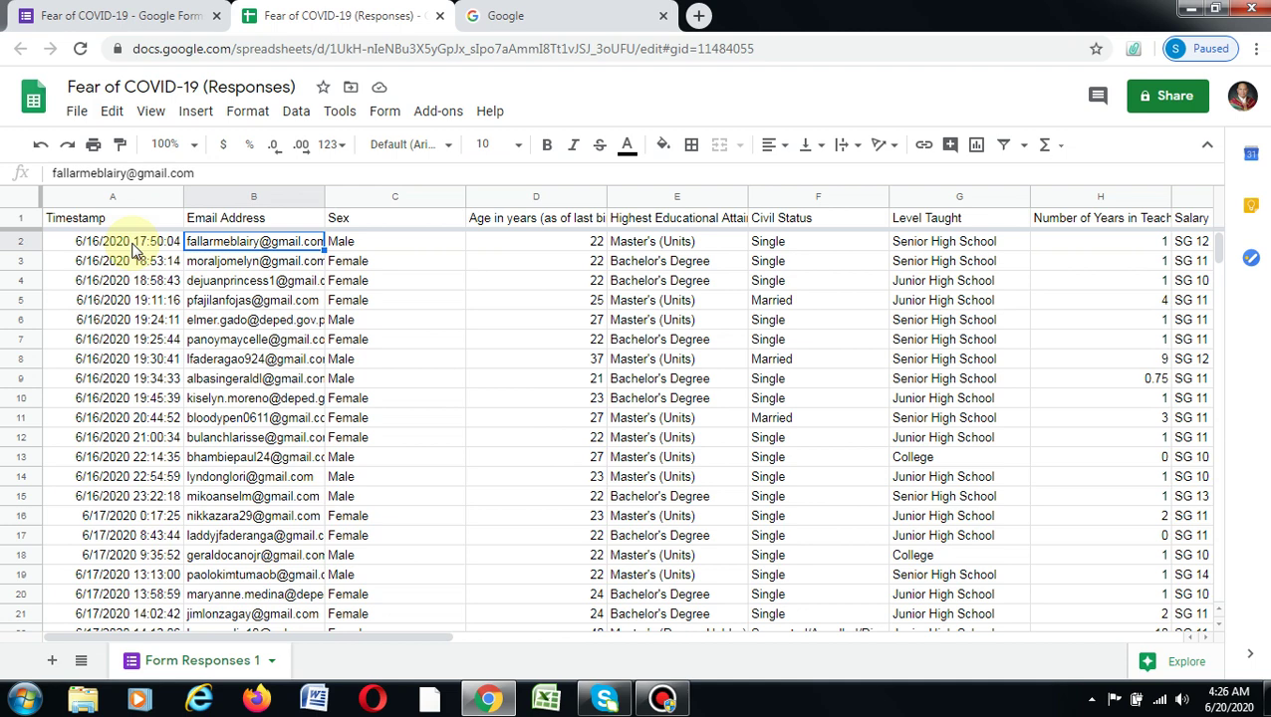
pyautogui.press('Right')
pyautogui.press('Right')
pyautogui.press('Right')
pyautogui.press('Right')
pyautogui.press('Right')
pyautogui.press('Right')
pyautogui.press('Right')
pyautogui.press('Right')
pyautogui.press('Right')
pyautogui.press('Right')
pyautogui.press('Right')
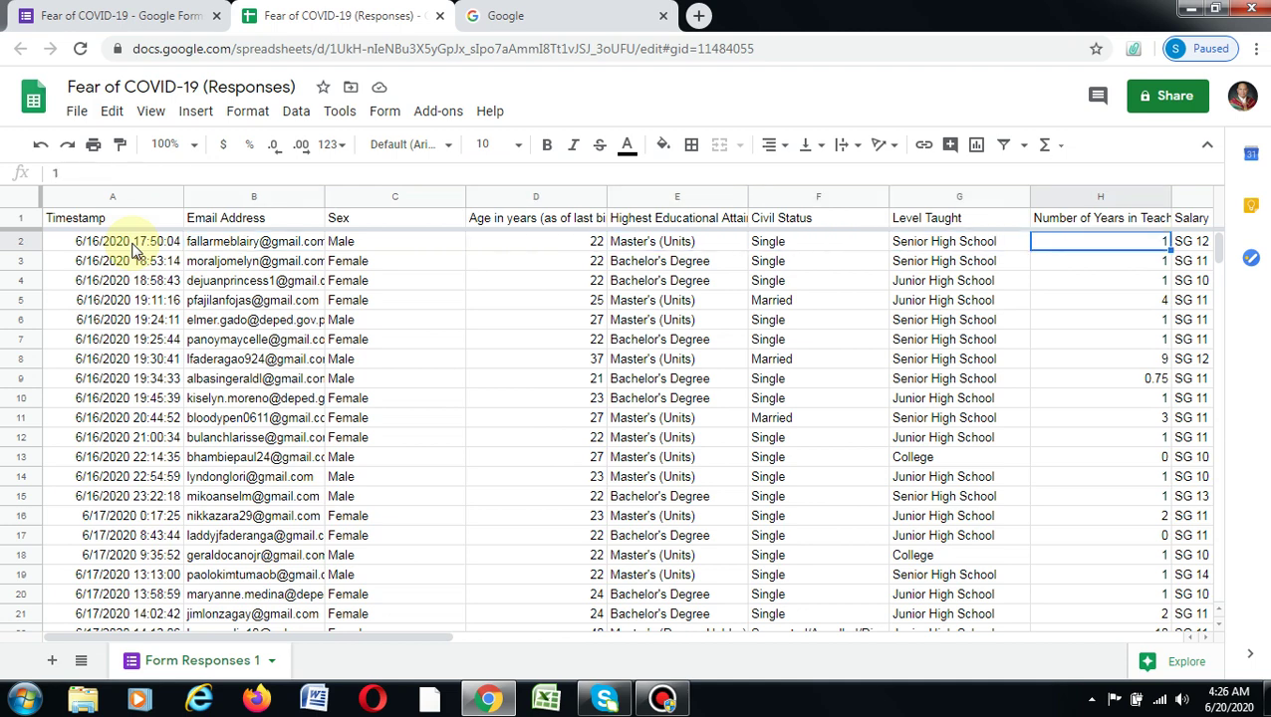
pyautogui.press('Right')
pyautogui.press('Right')
pyautogui.press('Right')
pyautogui.press('Right')
pyautogui.press('Right')
pyautogui.press('Right')
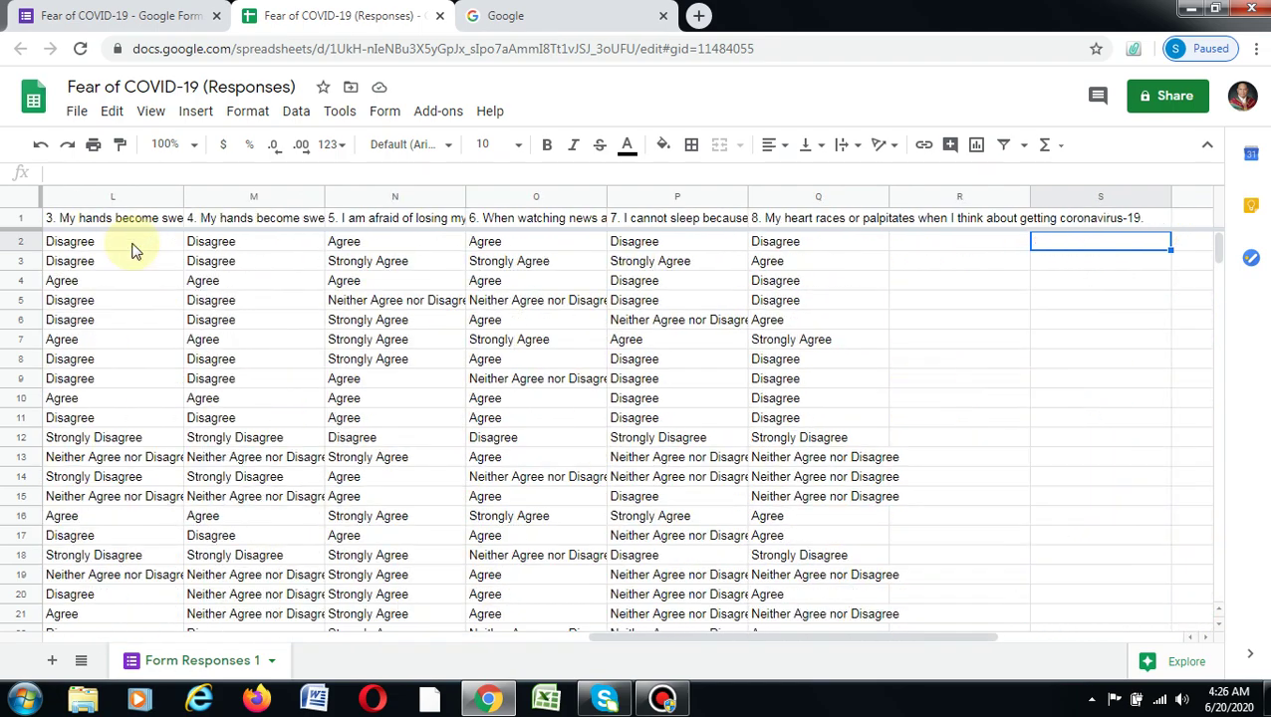
pyautogui.press('Left')
pyautogui.press('Left')
pyautogui.press('Left')
pyautogui.press('Left')
pyautogui.press('Left')
pyautogui.press('Left')
pyautogui.press('Left')
pyautogui.press('Left')
pyautogui.press('Left')
pyautogui.press('Left')
pyautogui.press('Left')
pyautogui.press('Left')
pyautogui.press('Left')
pyautogui.press('Left')
pyautogui.press('Left')
pyautogui.press('Left')
pyautogui.press('Left')
pyautogui.press('Left')
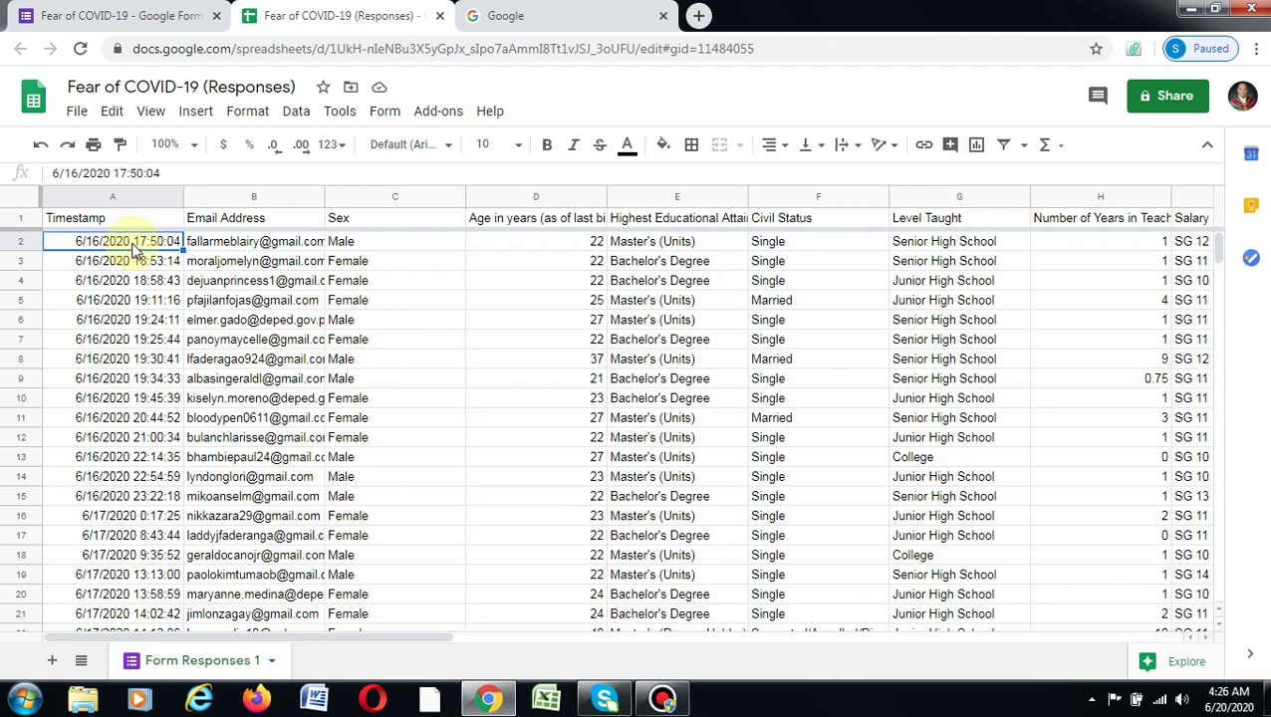
# Step: Download the responses spreadsheet in Microsoft Excel (.xlsx) format and open the downloaded file in Excel
pyautogui.click(79, 112)
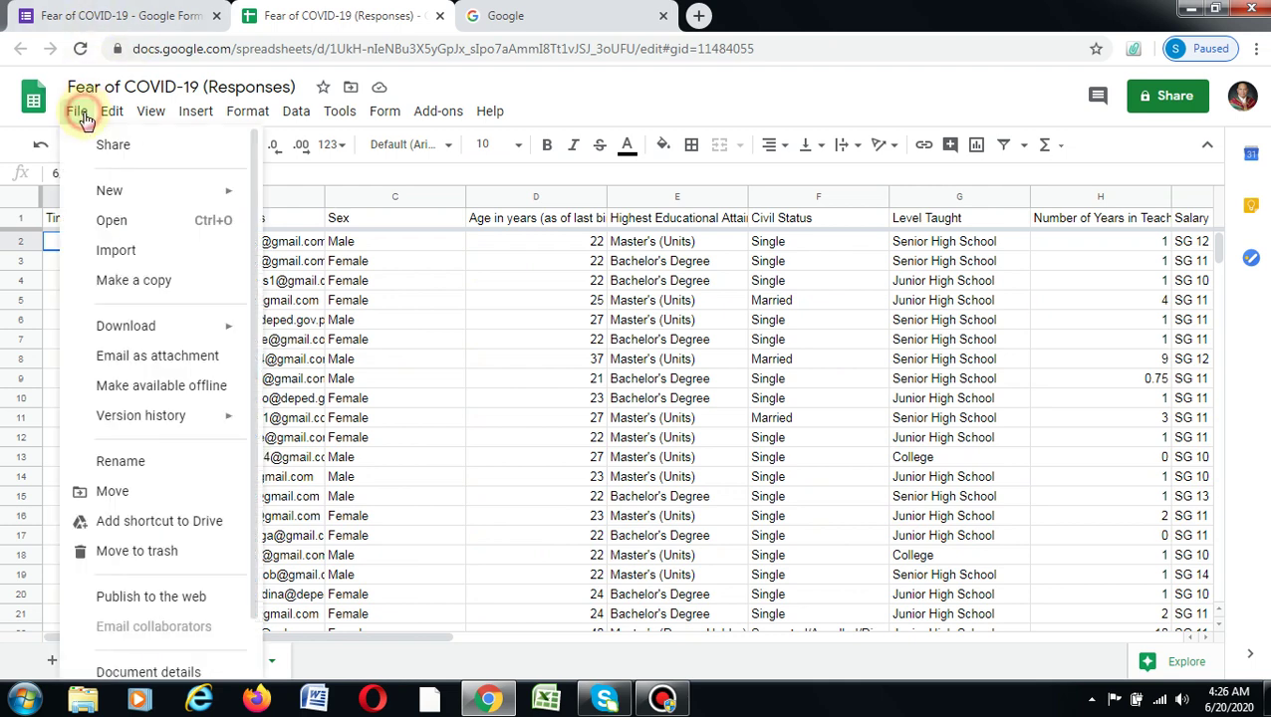
pyautogui.moveTo(167, 337)
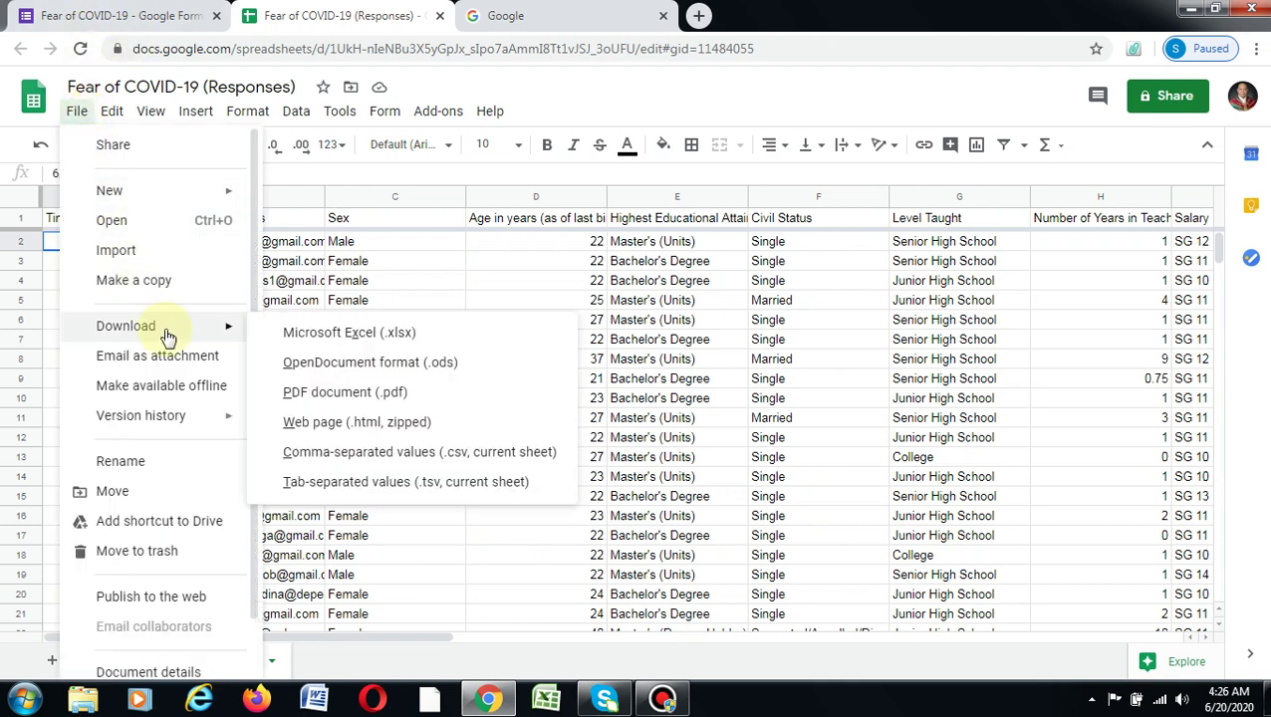
pyautogui.click(398, 339)
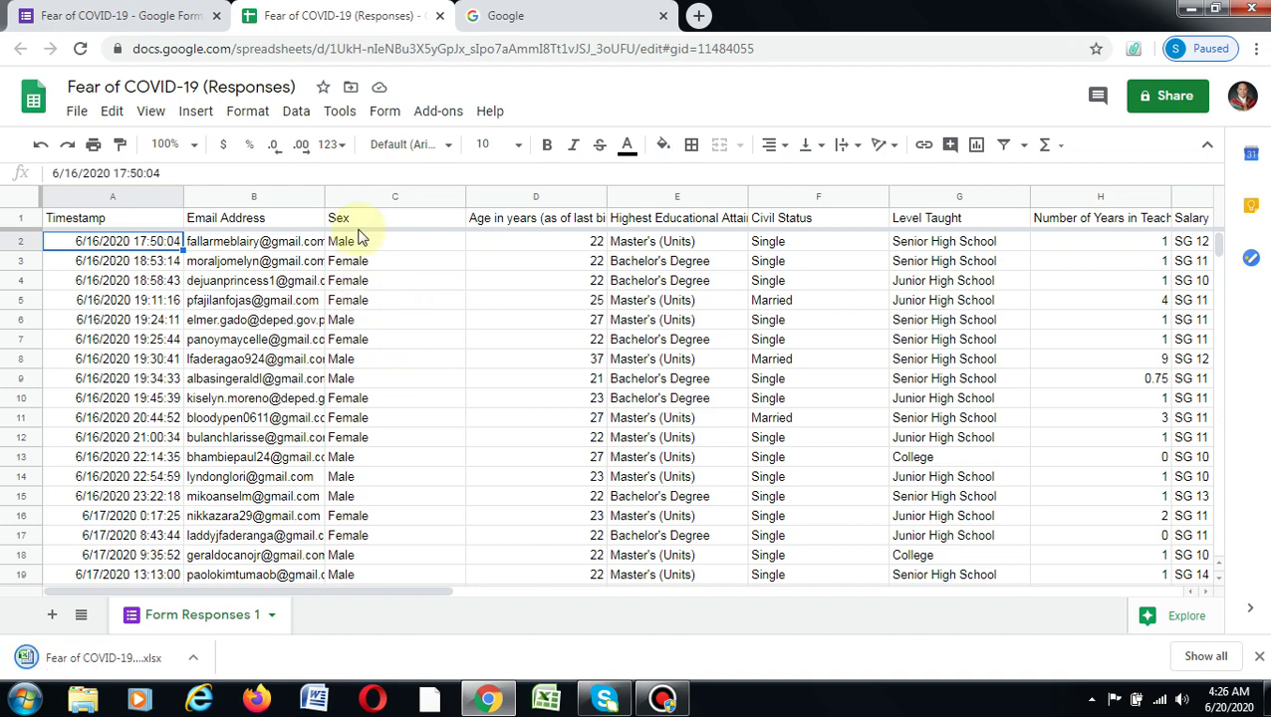
pyautogui.click(82, 659)
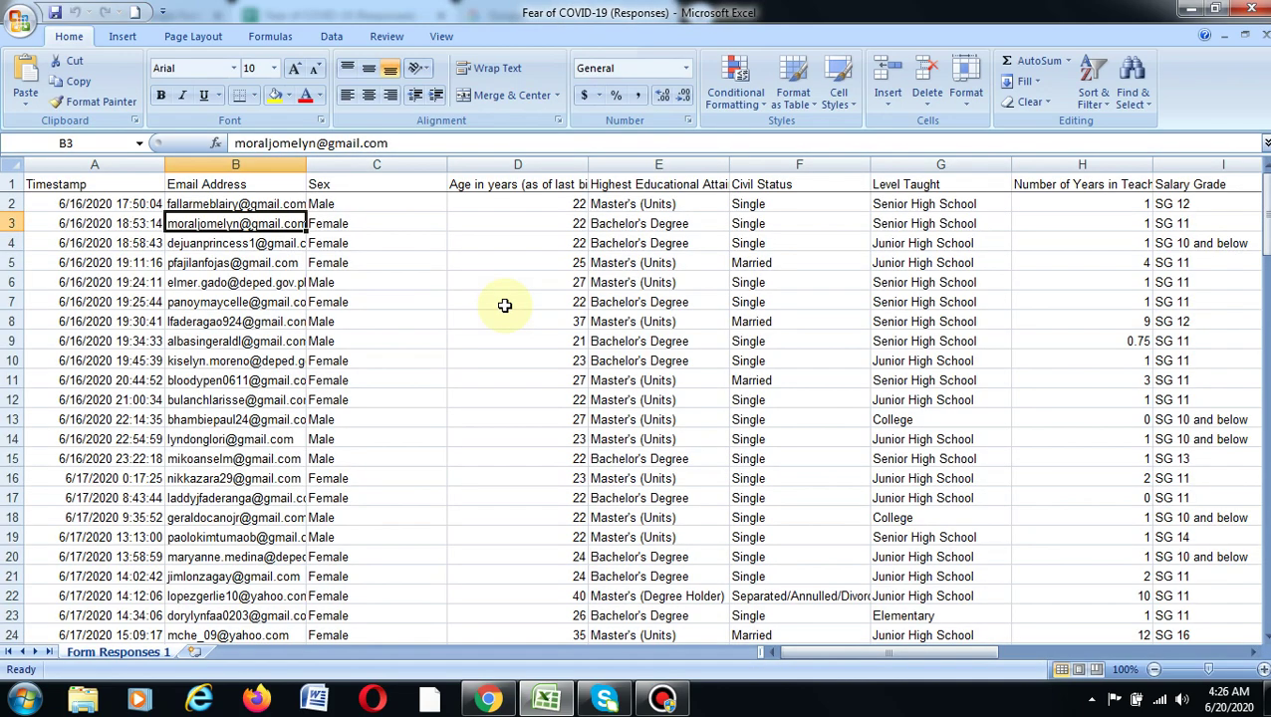
# Step: Narrow the Sex and Age in years columns so they take less space in the response sheet
pyautogui.click(456, 359)
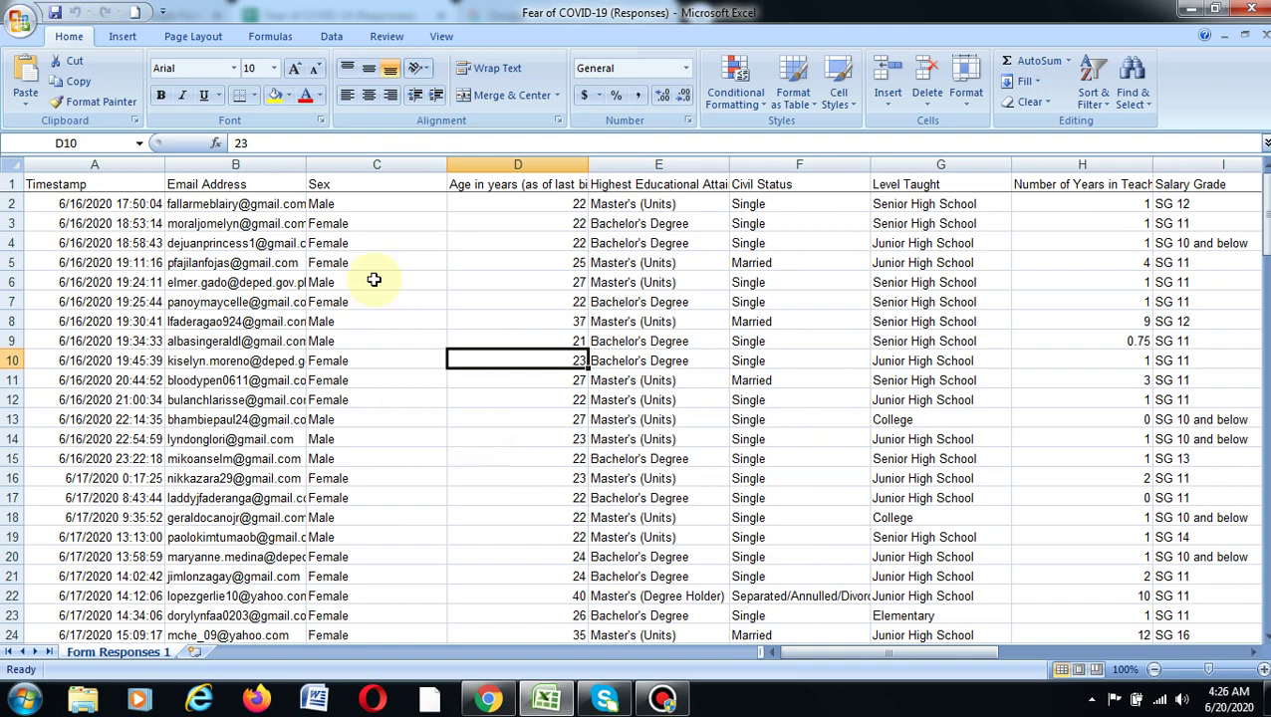
pyautogui.moveTo(449, 166); pyautogui.dragTo(385, 165)
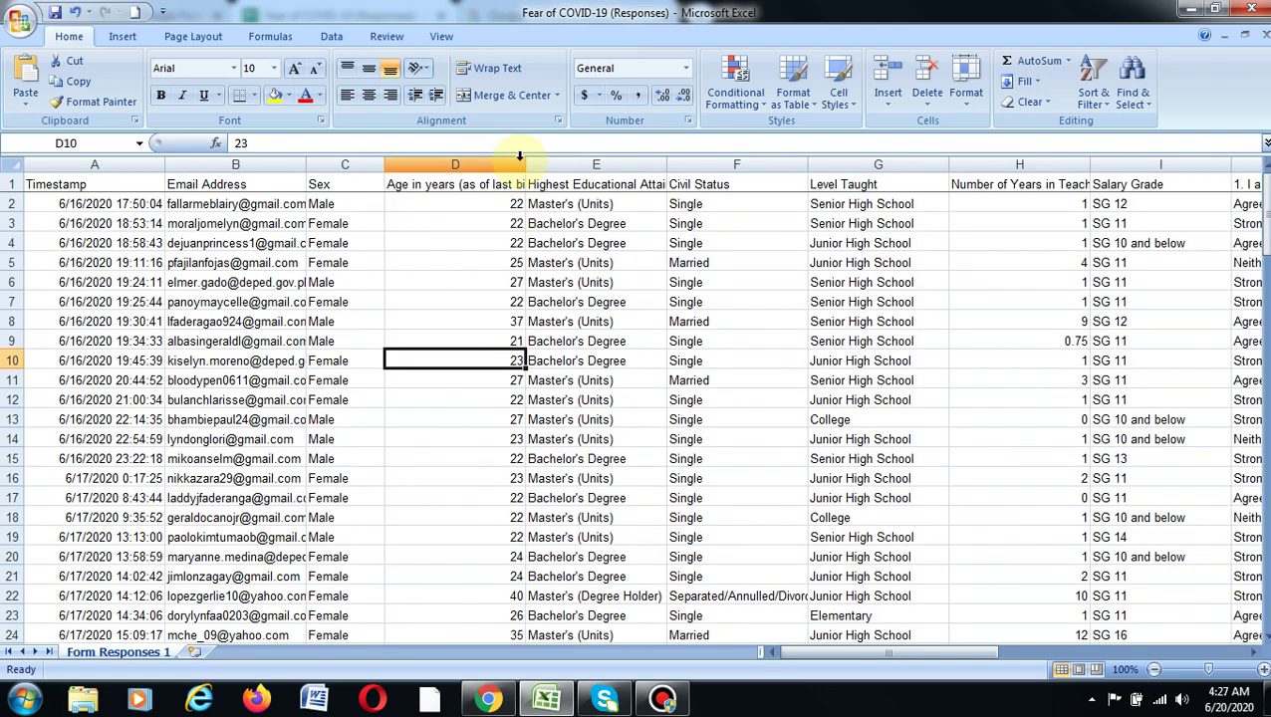
pyautogui.moveTo(520, 164); pyautogui.dragTo(461, 175)
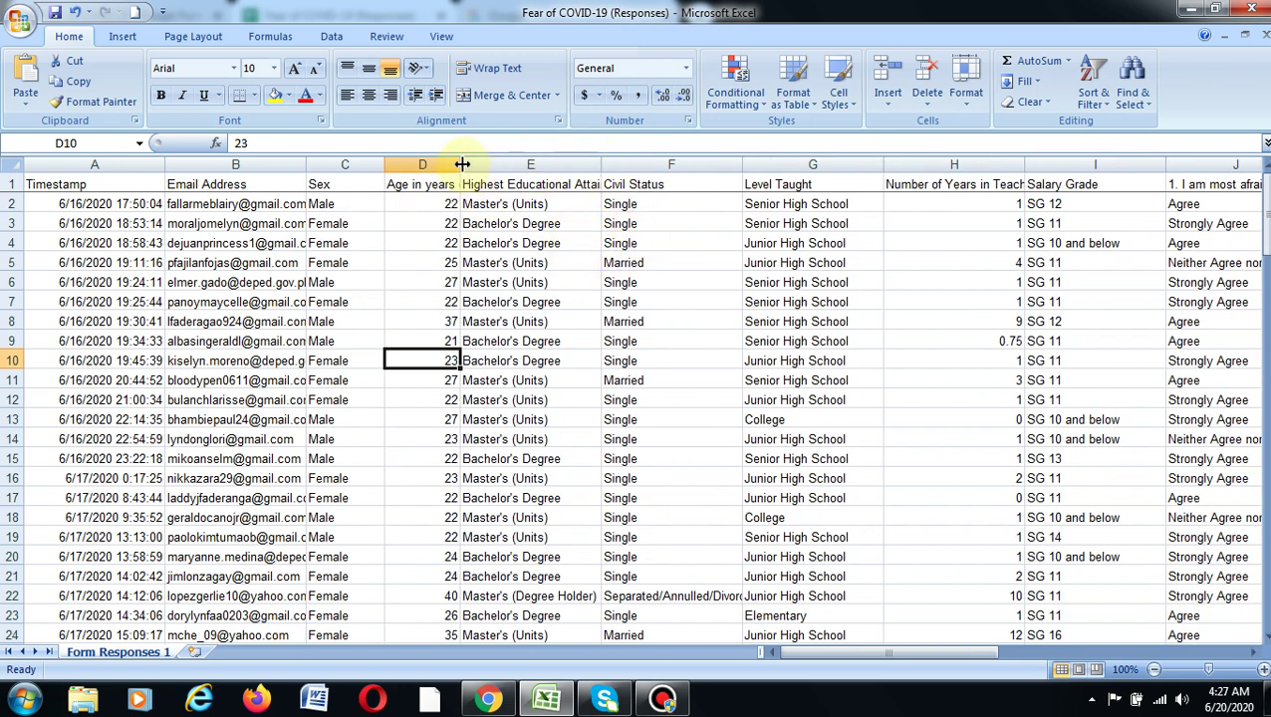
pyautogui.doubleClick(470, 166)
pyautogui.click(528, 254)
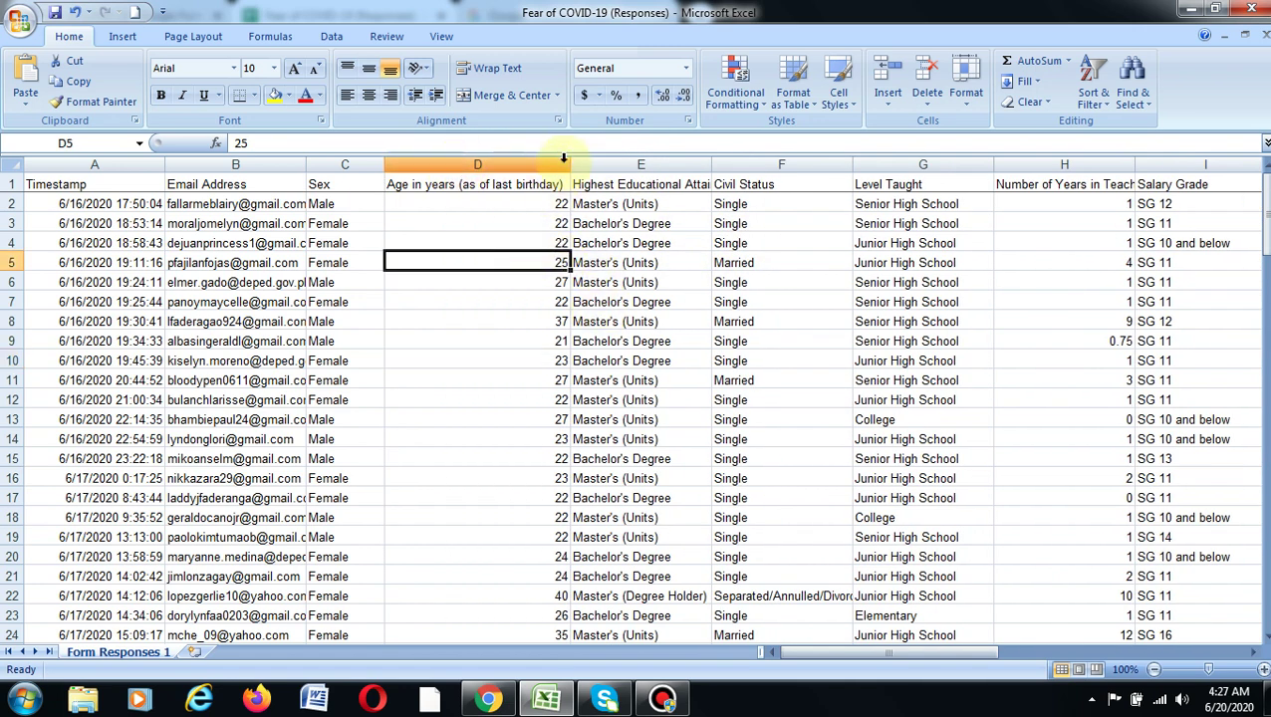
pyautogui.moveTo(571, 165); pyautogui.dragTo(476, 184)
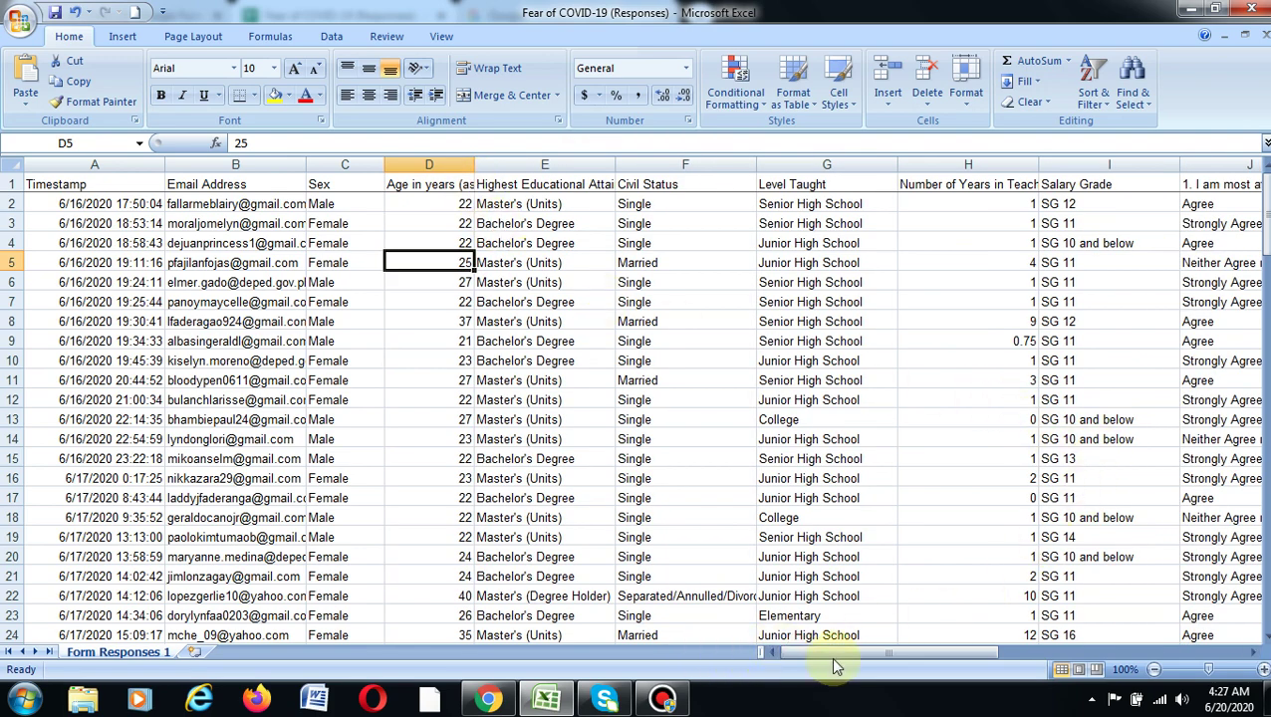
# Step: Delete column M, which holds the duplicate item "4. My hands become sweaty when I think about coronavirus-19."
pyautogui.moveTo(830, 662); pyautogui.dragTo(1093, 658)
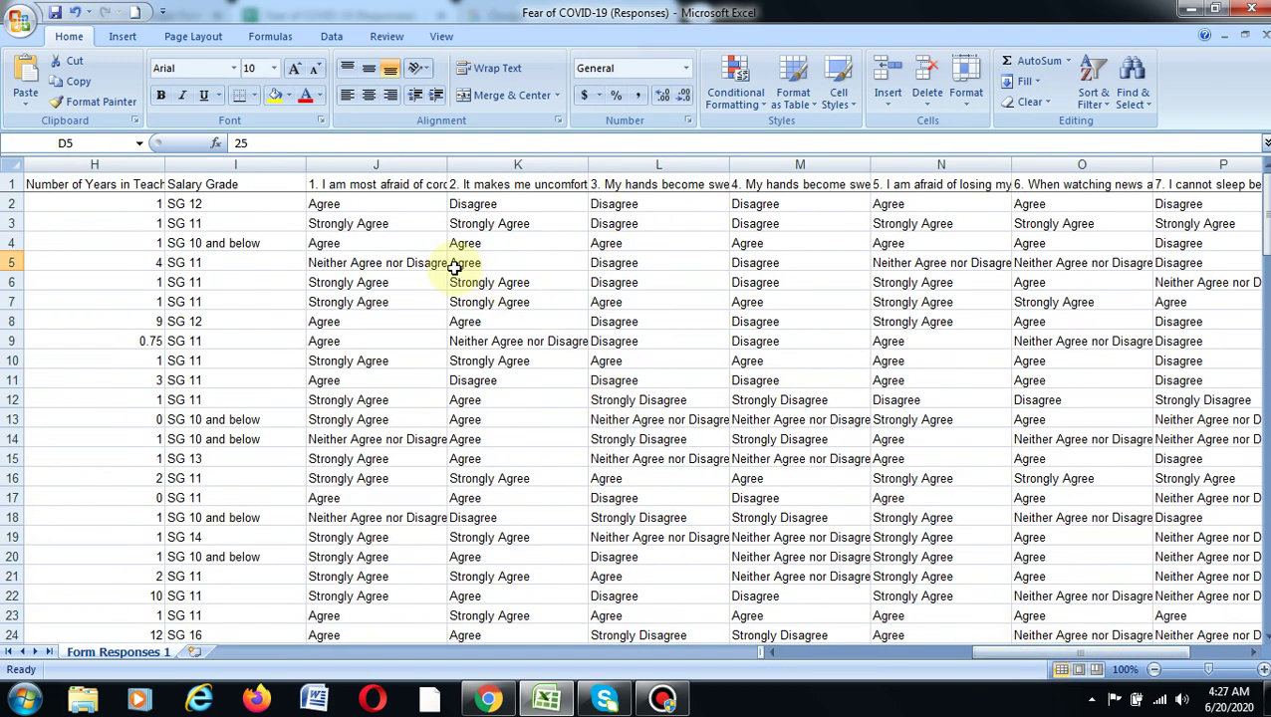
pyautogui.click(385, 206)
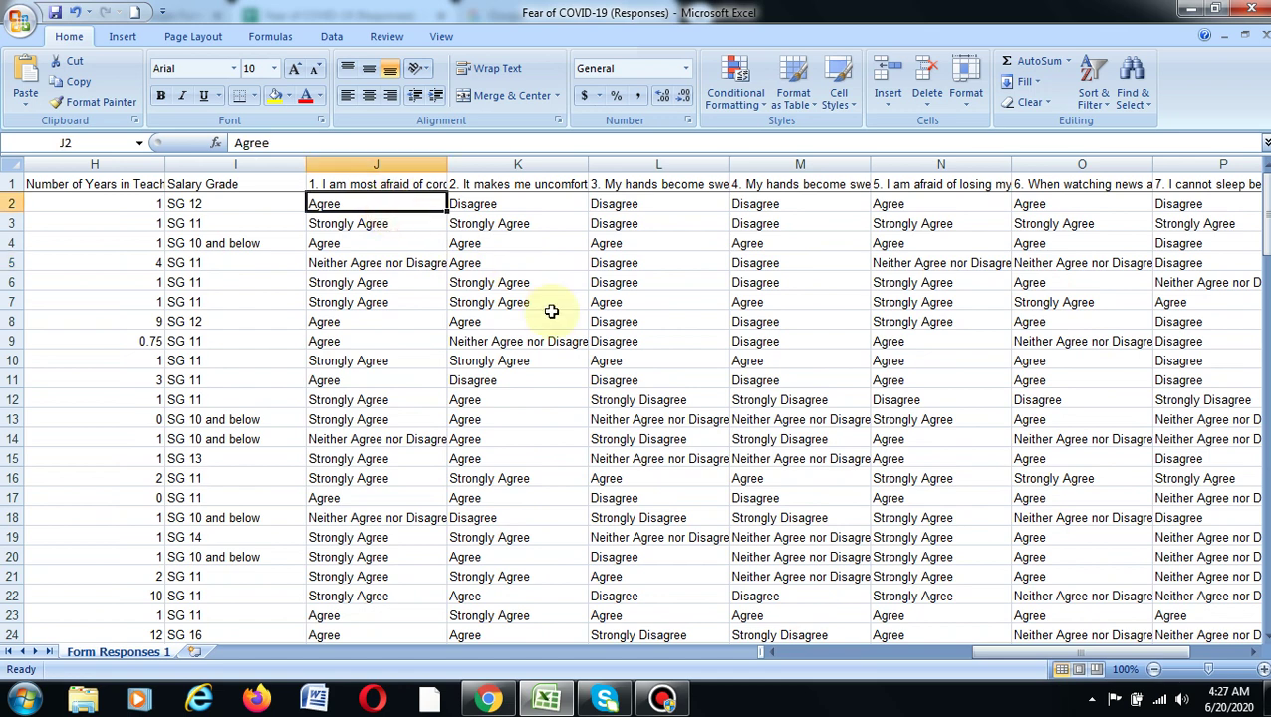
pyautogui.press('Right')
pyautogui.press('Right')
pyautogui.press('Right')
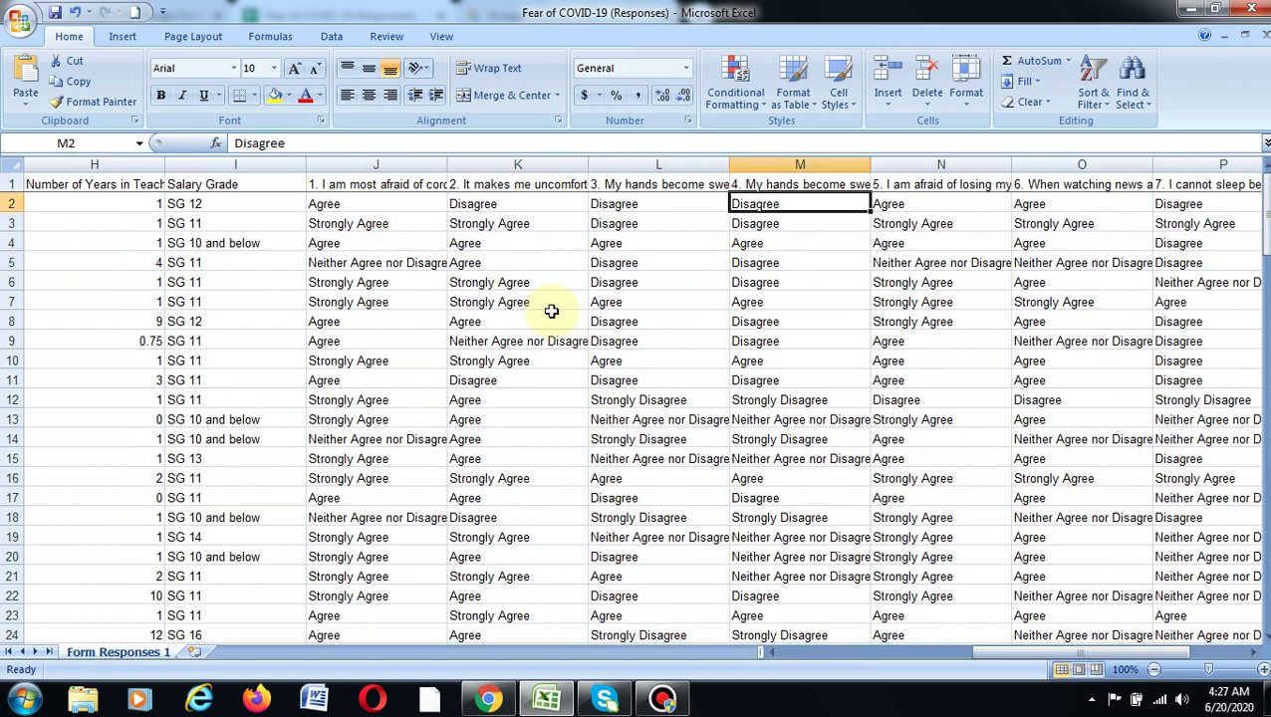
pyautogui.click(804, 159)
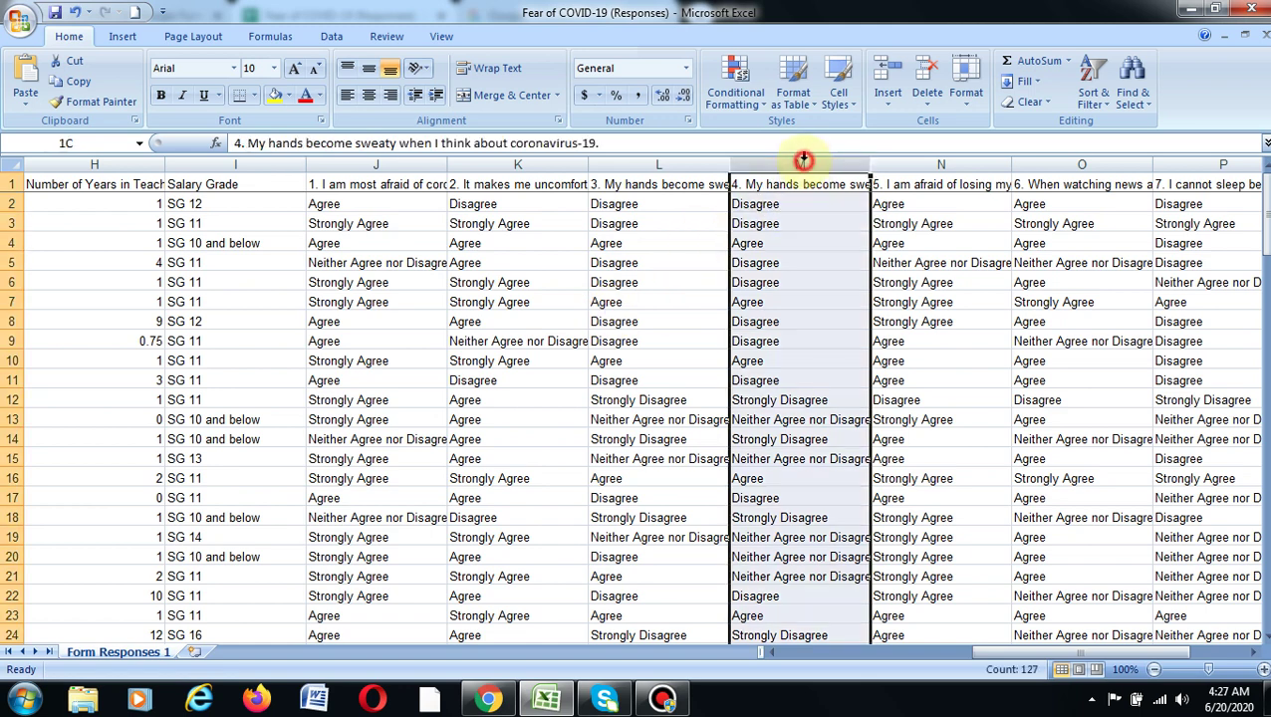
pyautogui.rightClick(793, 277)
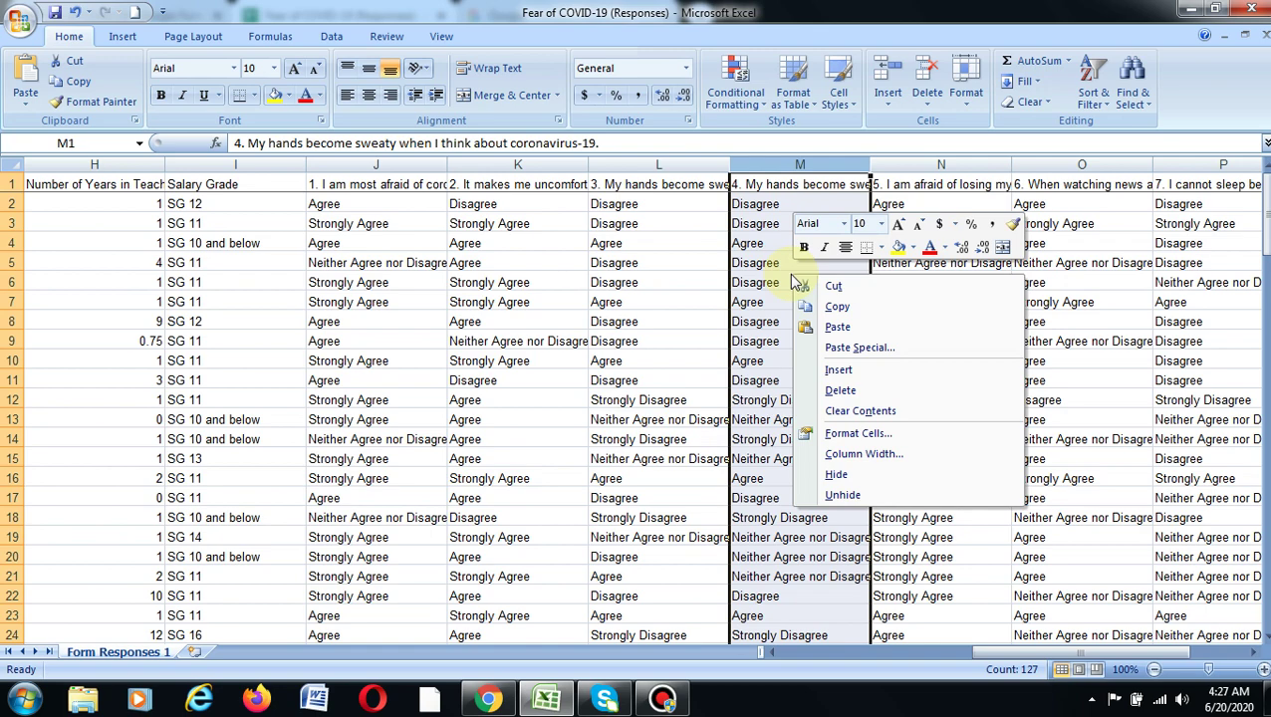
pyautogui.click(854, 396)
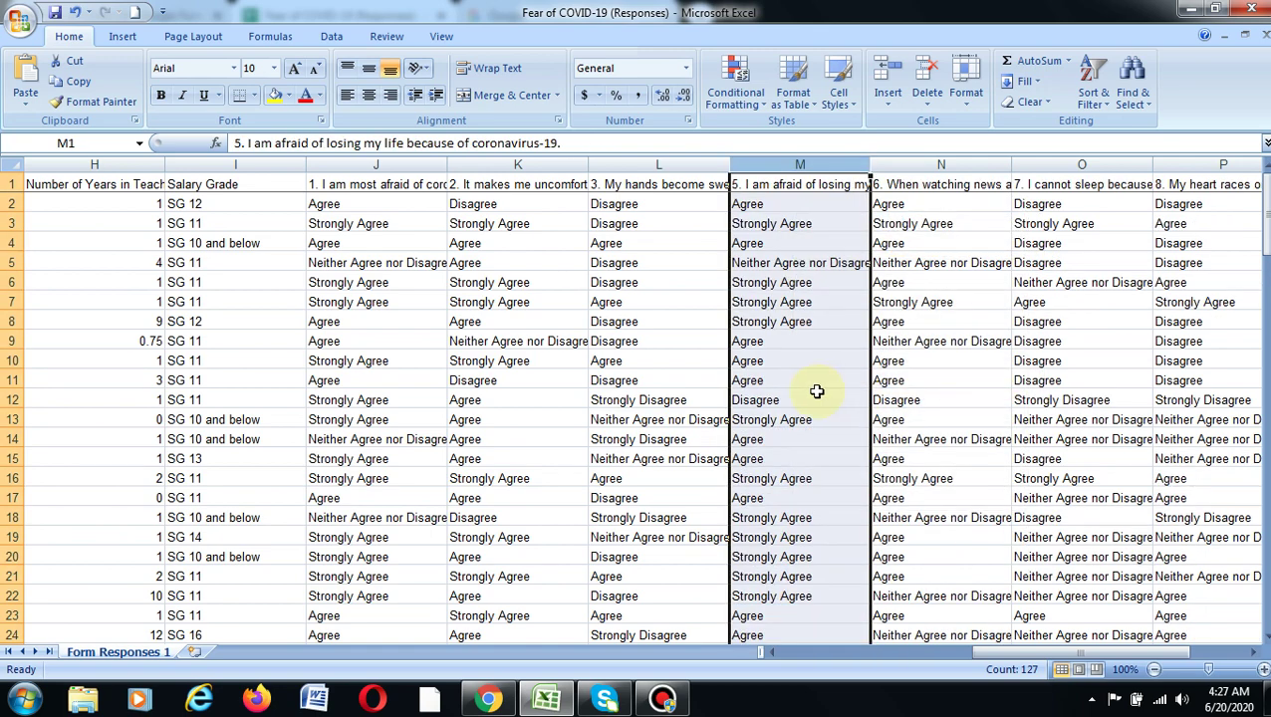
pyautogui.click(814, 394)
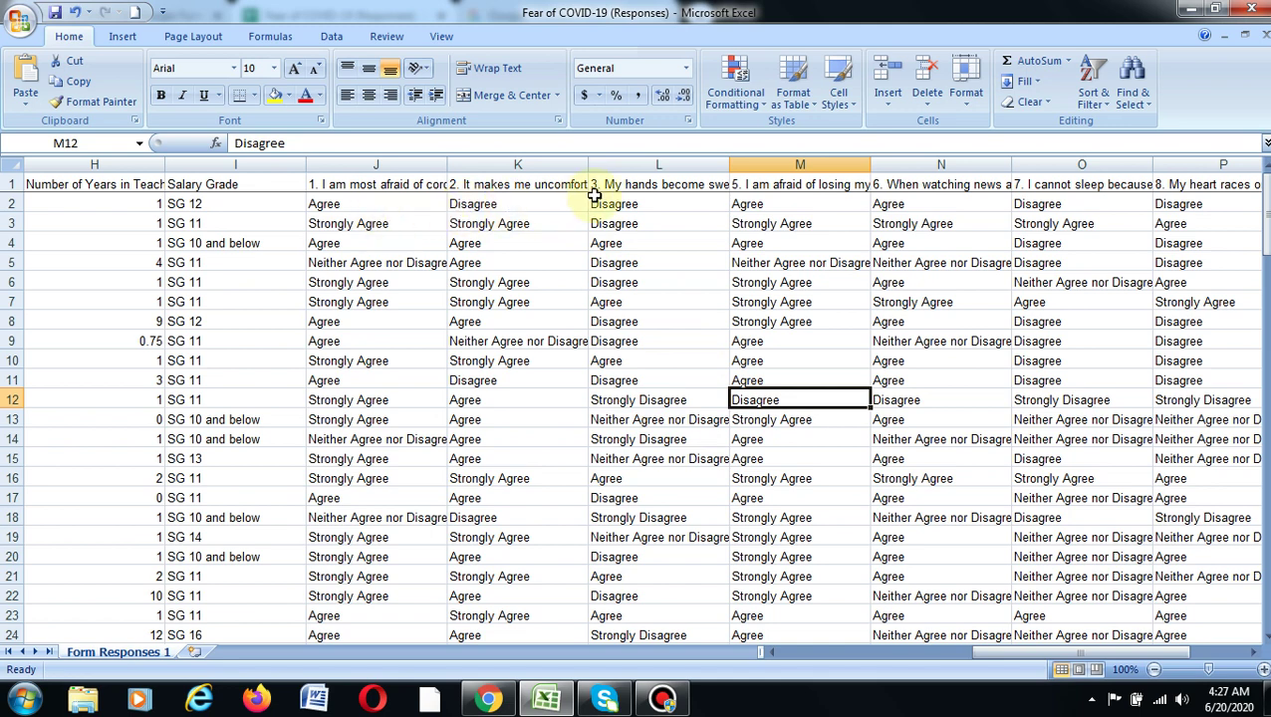
# Step: Renumber the header in M1, "I am afraid of losing my life because of coronavirus-19", as item 4
pyautogui.click(742, 186)
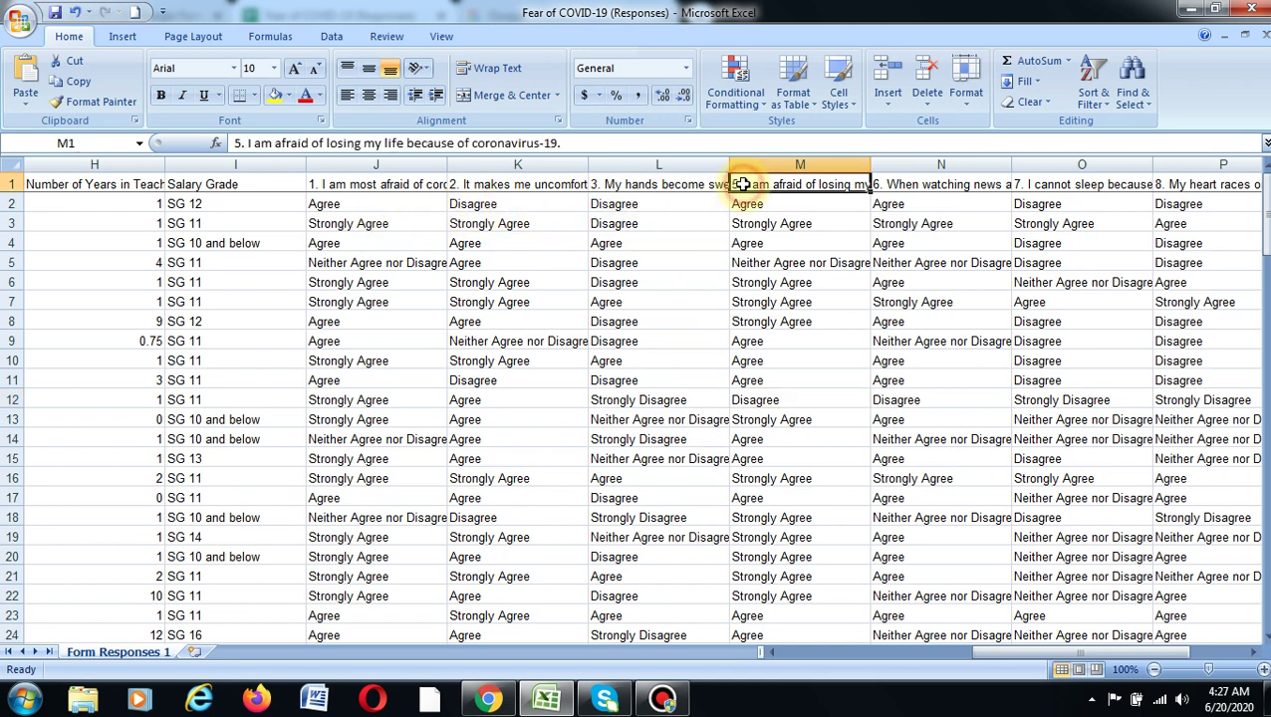
pyautogui.click(240, 145)
pyautogui.press('BackSpace')
pyautogui.press('BackSpace')
pyautogui.write('4.')
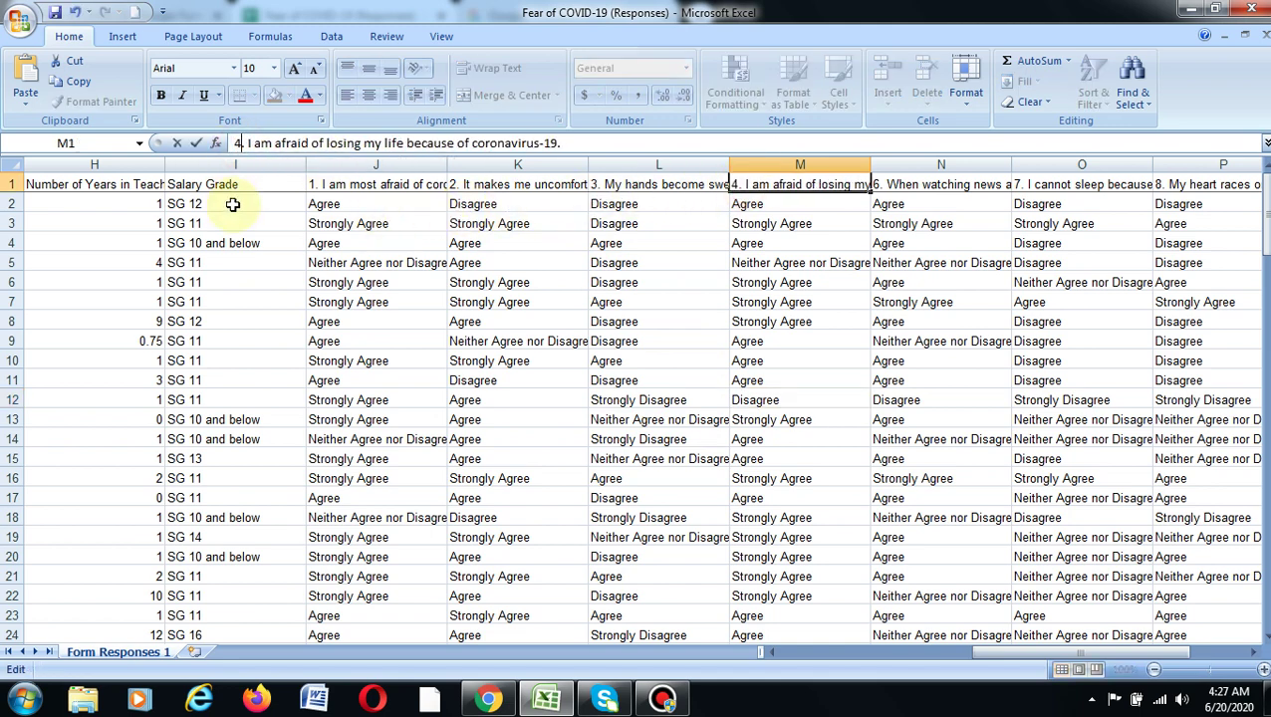
# Step: Renumber the header in N1, about watching coronavirus-19 news and stories on social media, as item 5
pyautogui.click(878, 189)
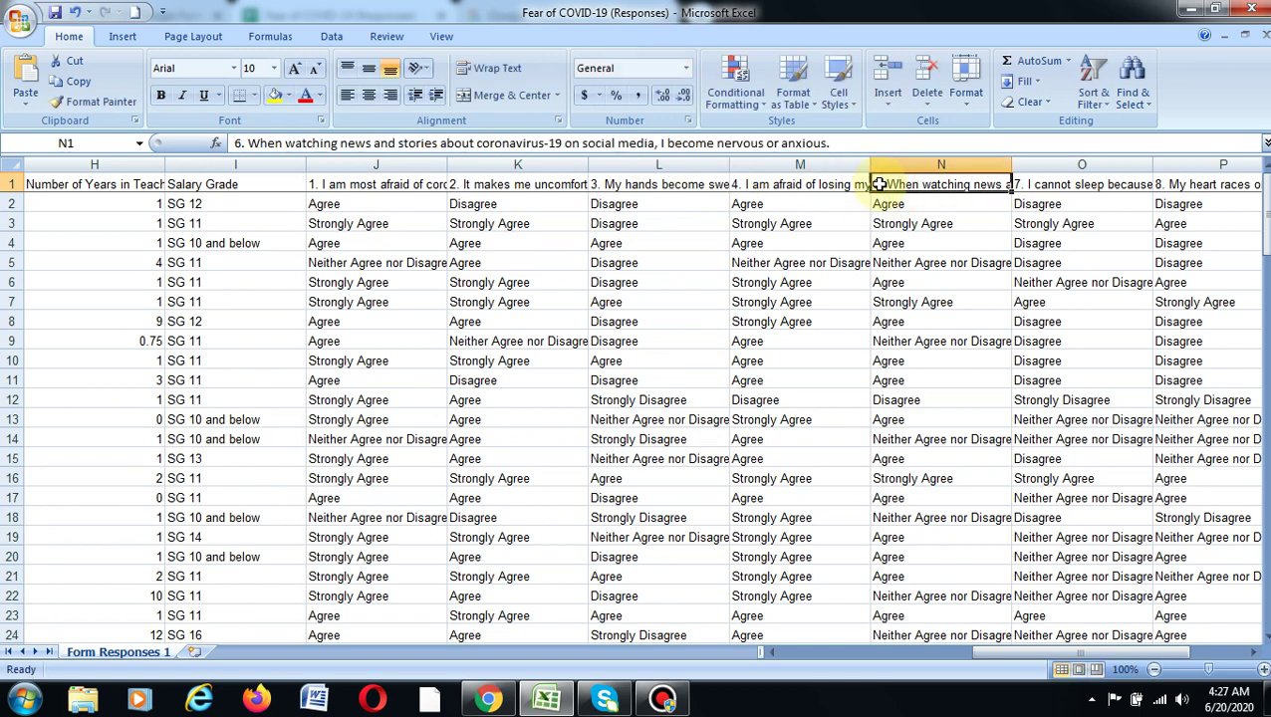
pyautogui.doubleClick(877, 194)
pyautogui.click(830, 185)
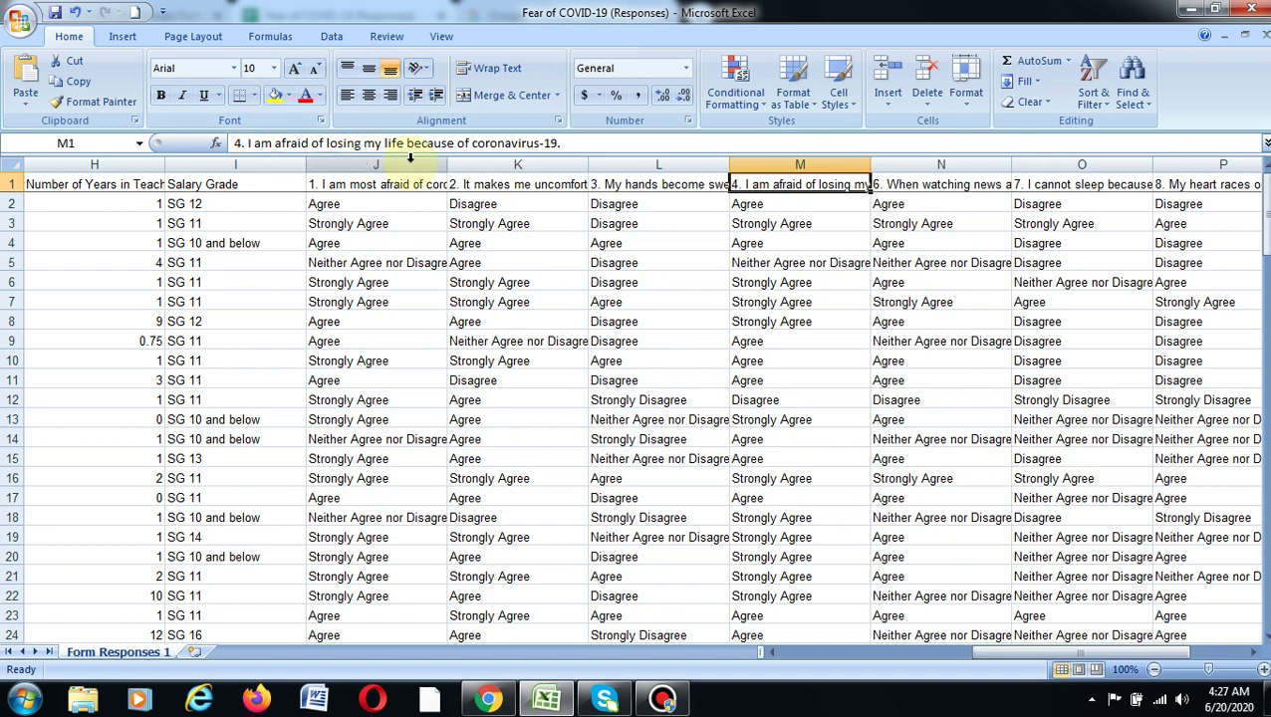
pyautogui.click(886, 189)
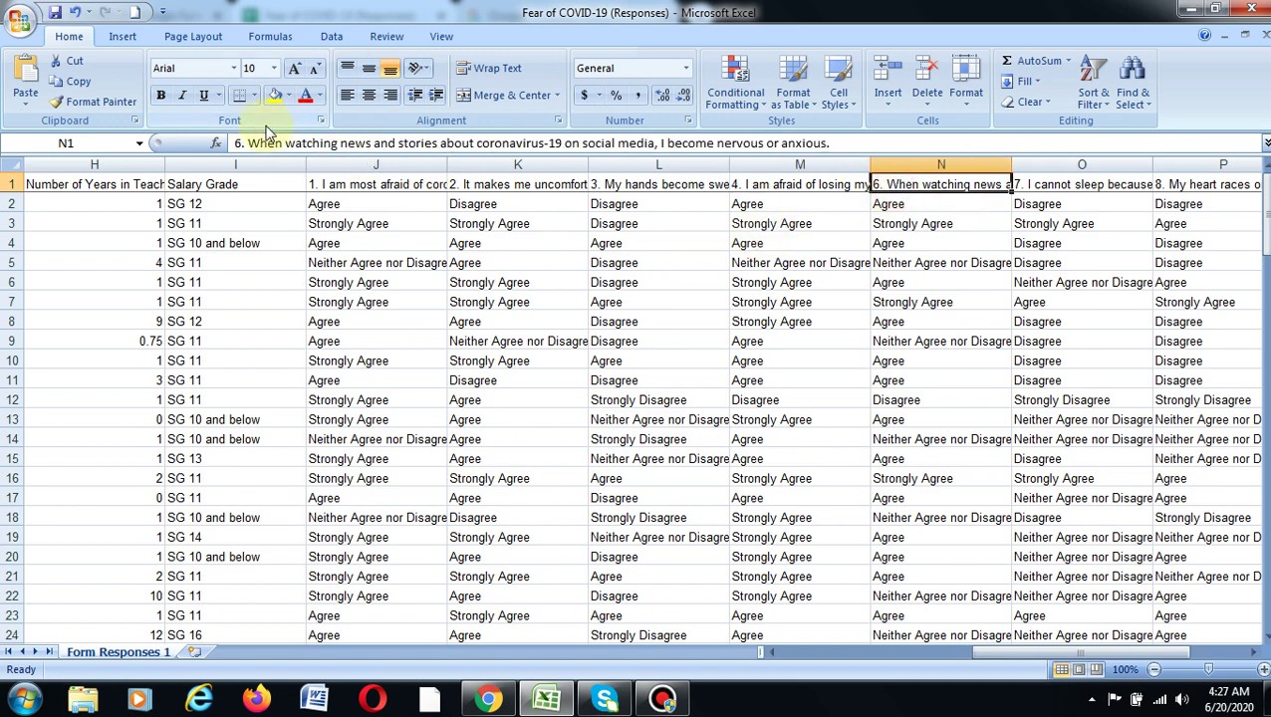
pyautogui.click(240, 146)
pyautogui.press('BackSpace')
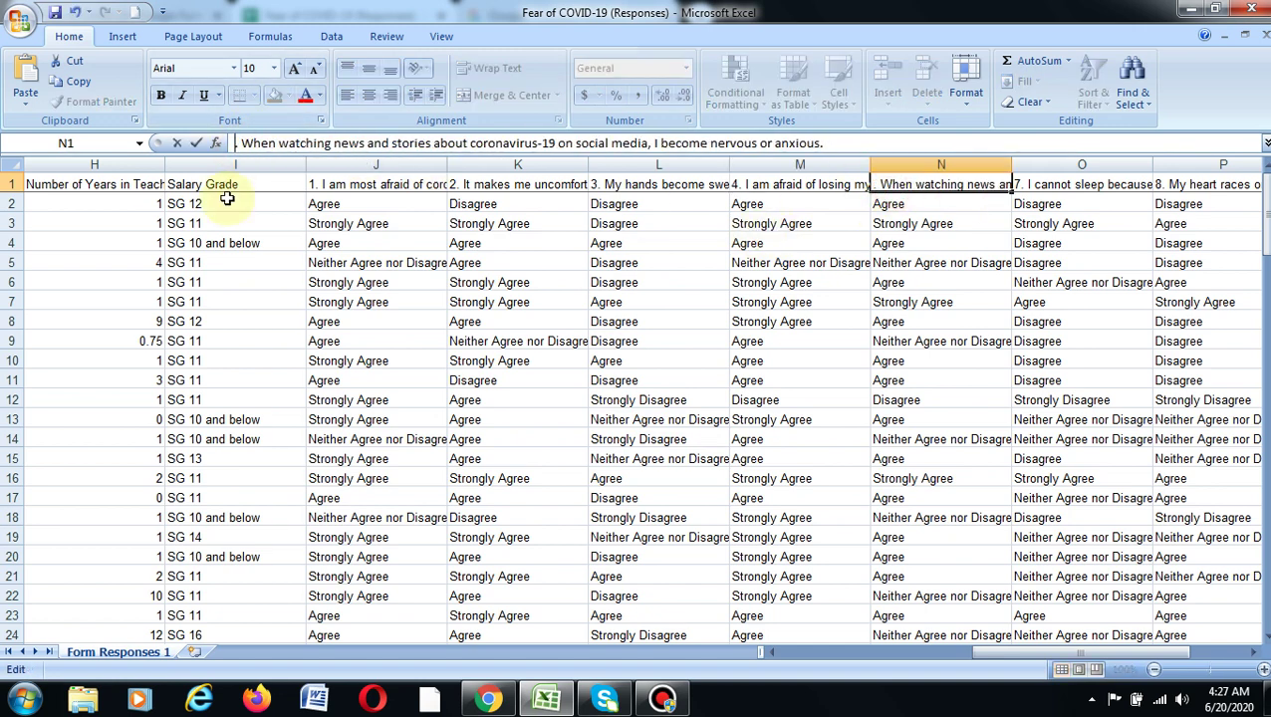
pyautogui.write('5.')
# Step: Renumber the header in O1, "I cannot sleep because I'm worrying about getting coronavirus-19", as item 6
pyautogui.click(1041, 187)
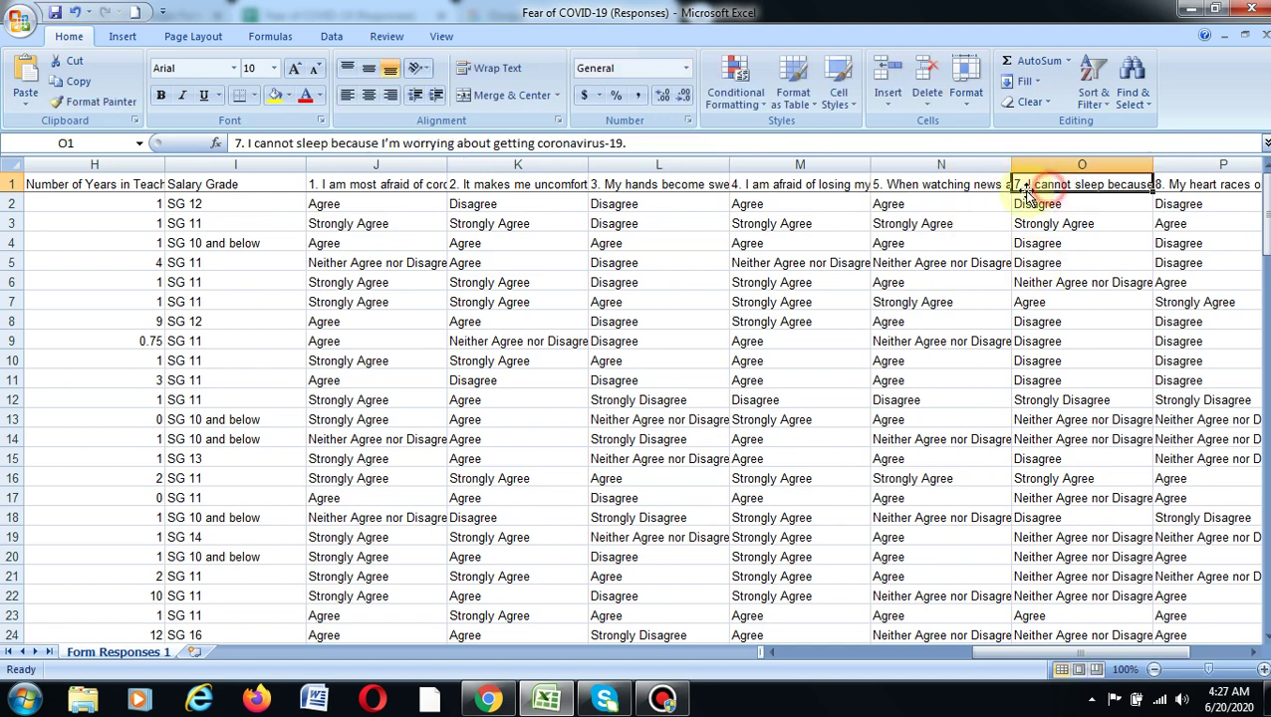
pyautogui.doubleClick(1016, 185)
pyautogui.click(1008, 187)
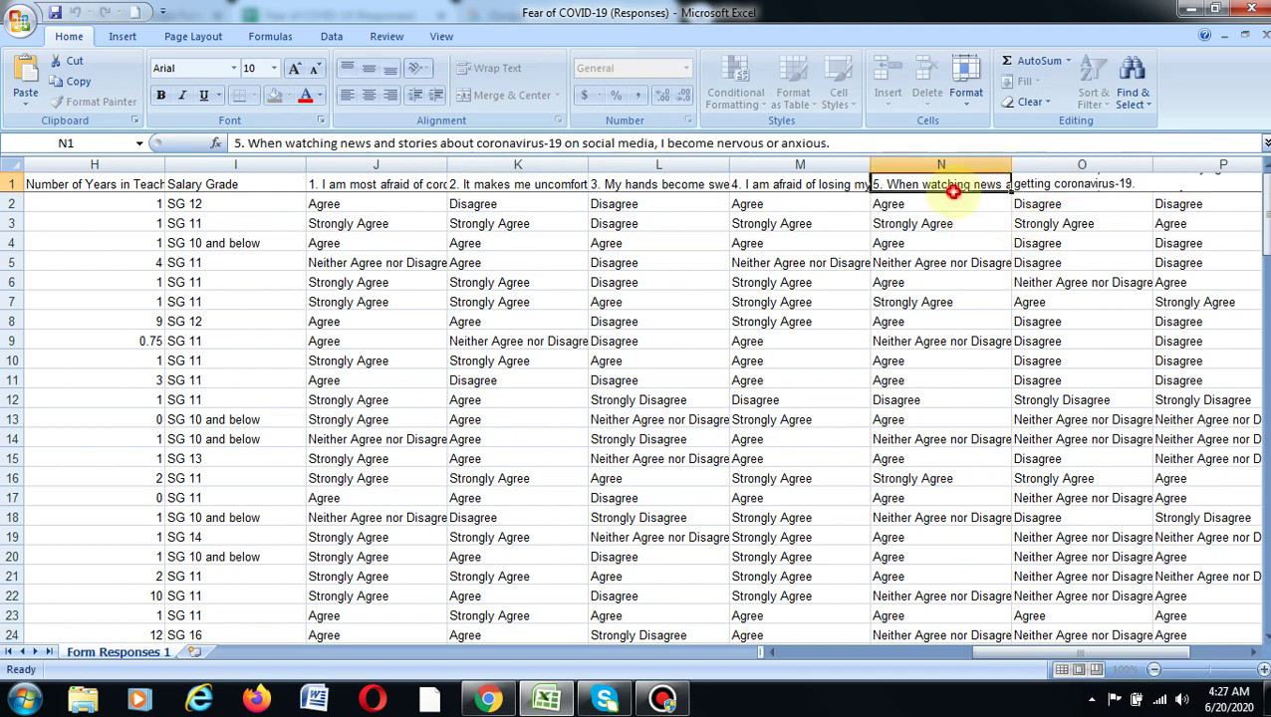
pyautogui.click(1016, 187)
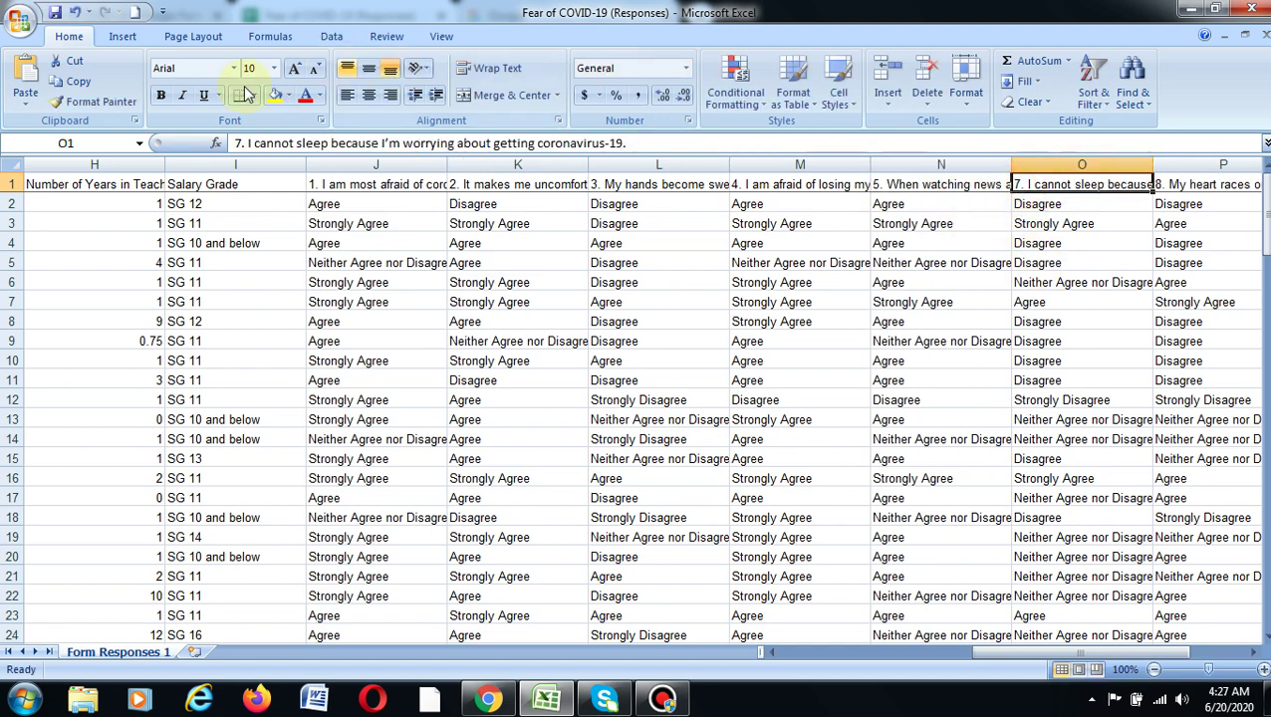
pyautogui.click(240, 142)
pyautogui.press('BackSpace')
pyautogui.write('6')
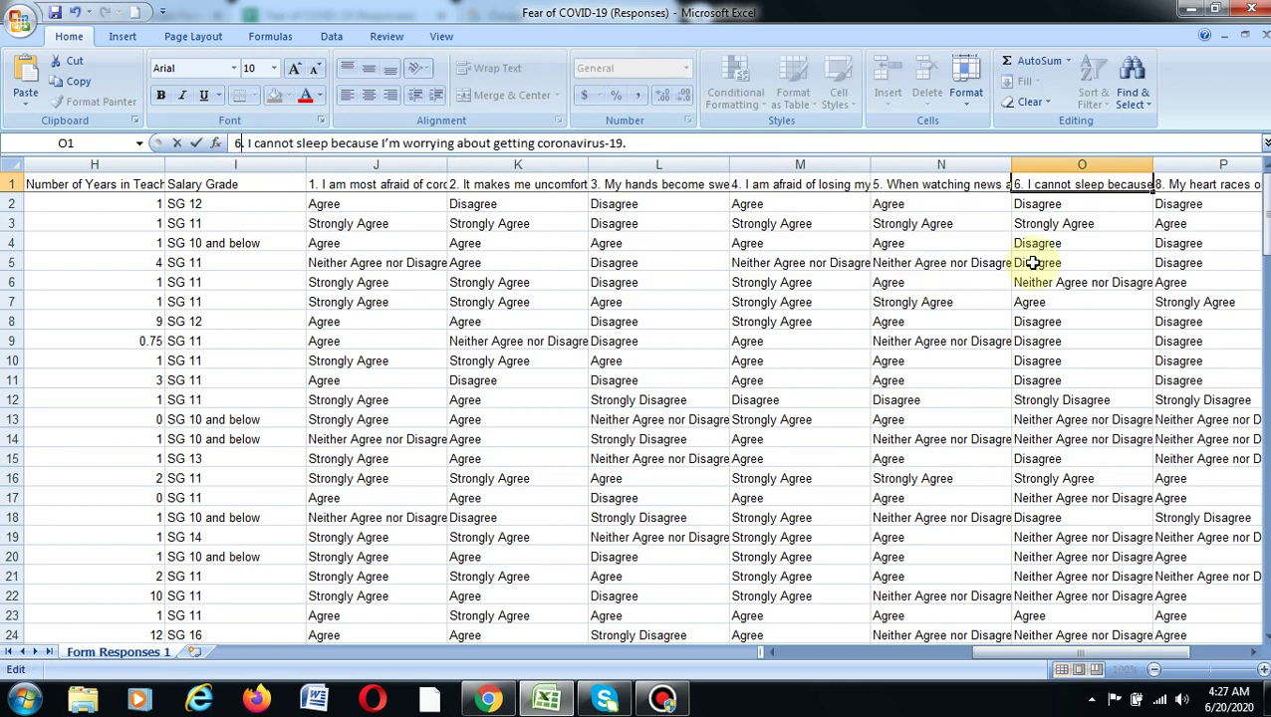
# Step: Renumber the header in P1, "My heart races or palpitates when I think about getting coronavirus-19", as item 7
pyautogui.click(1194, 189)
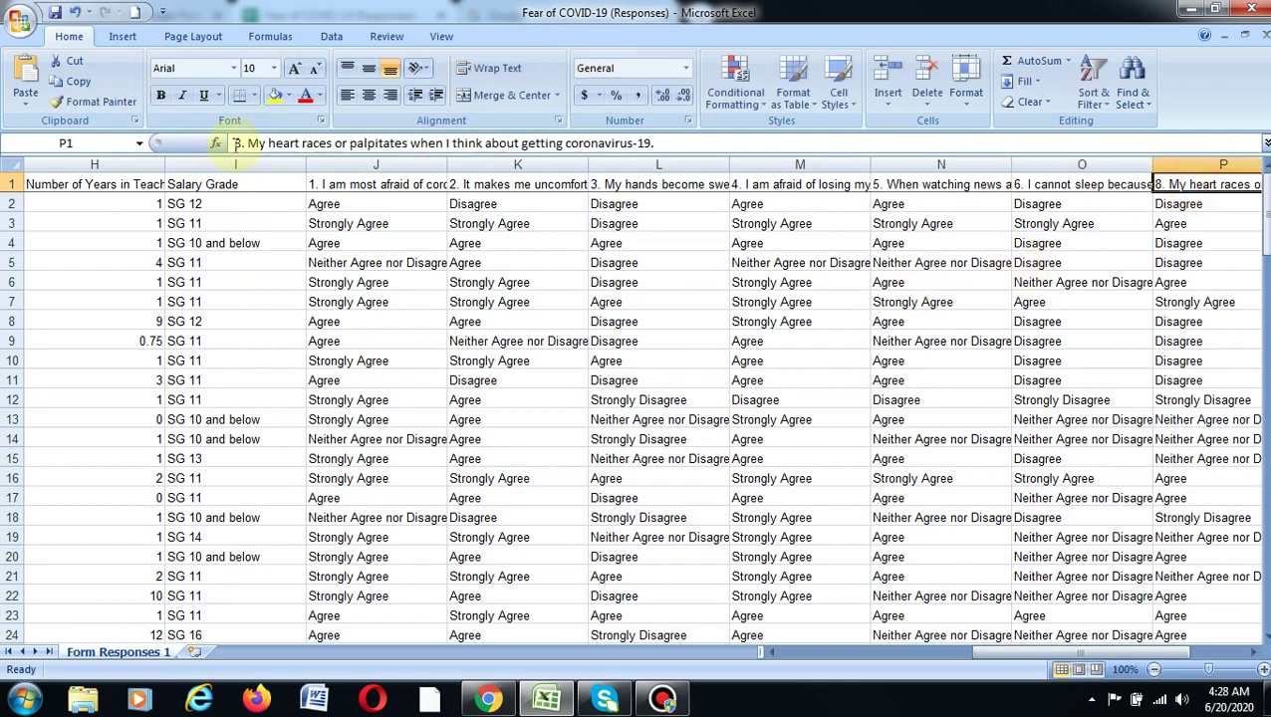
pyautogui.click(240, 143)
pyautogui.press('BackSpace')
pyautogui.press('BackSpace')
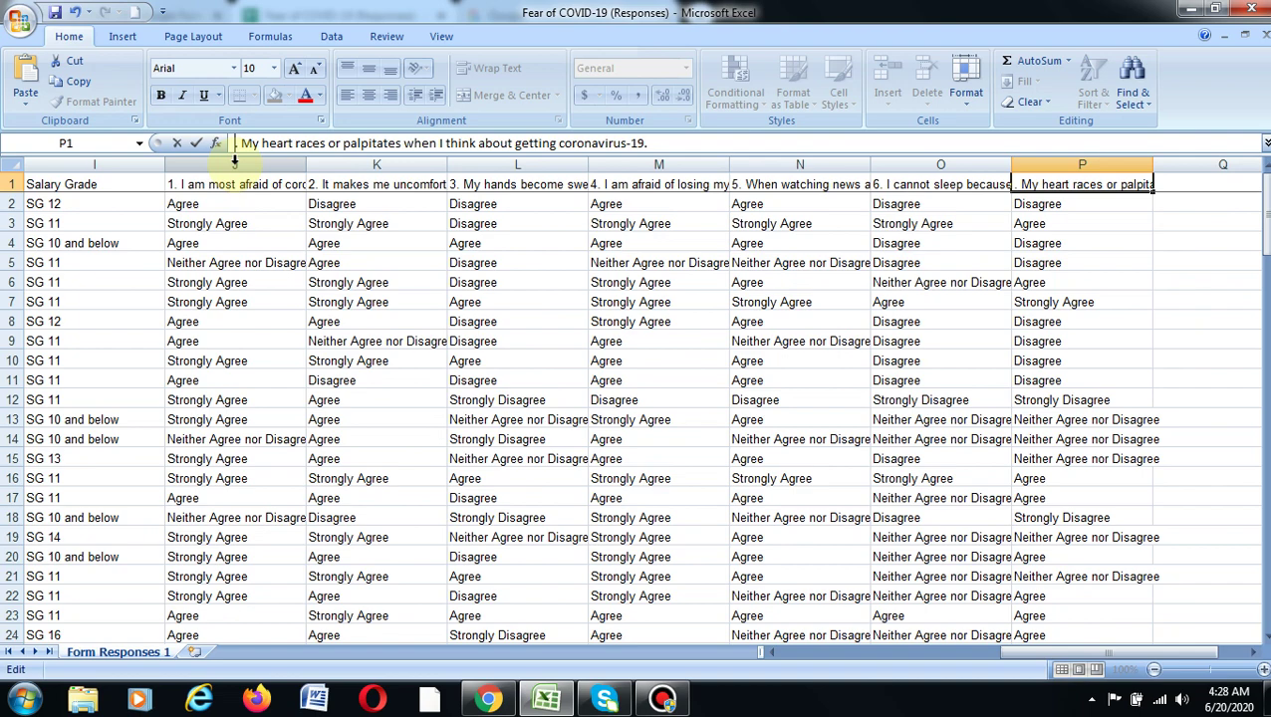
pyautogui.write('7.')
pyautogui.click(683, 361)
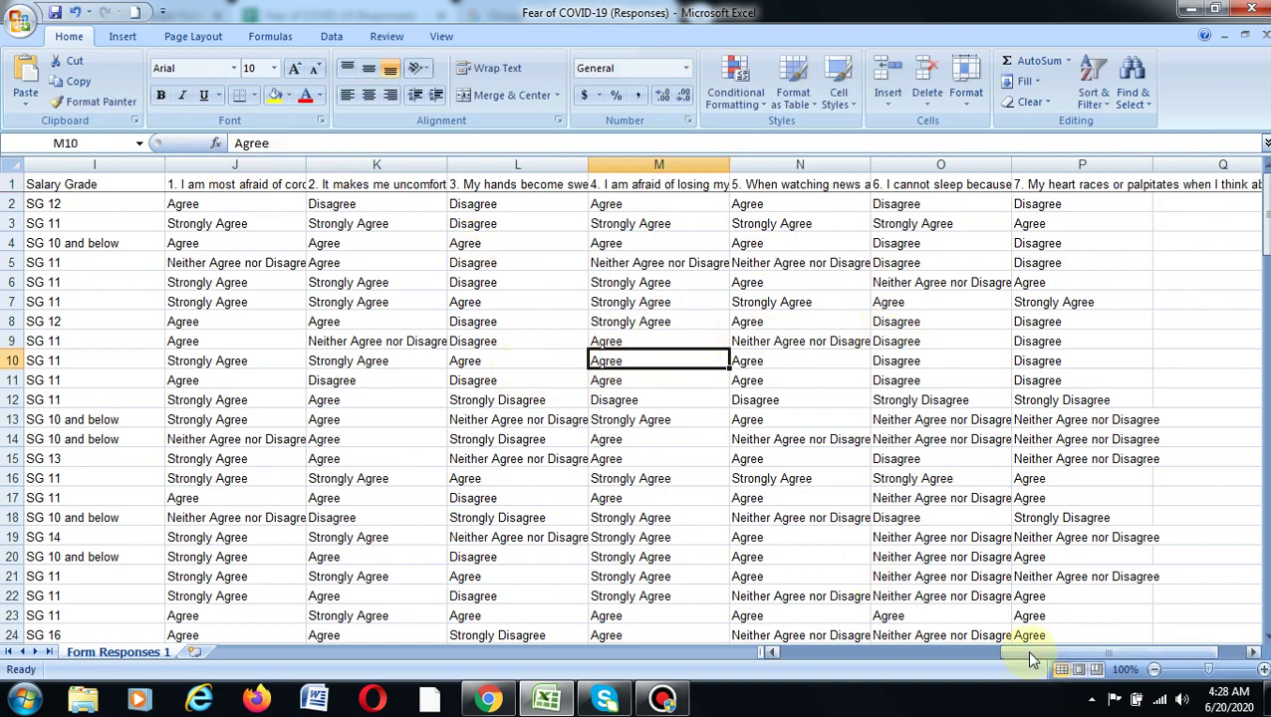
# Step: Return to the first columns of the sheet and save the workbook with the corrected item headers
pyautogui.moveTo(1026, 649); pyautogui.dragTo(801, 650)
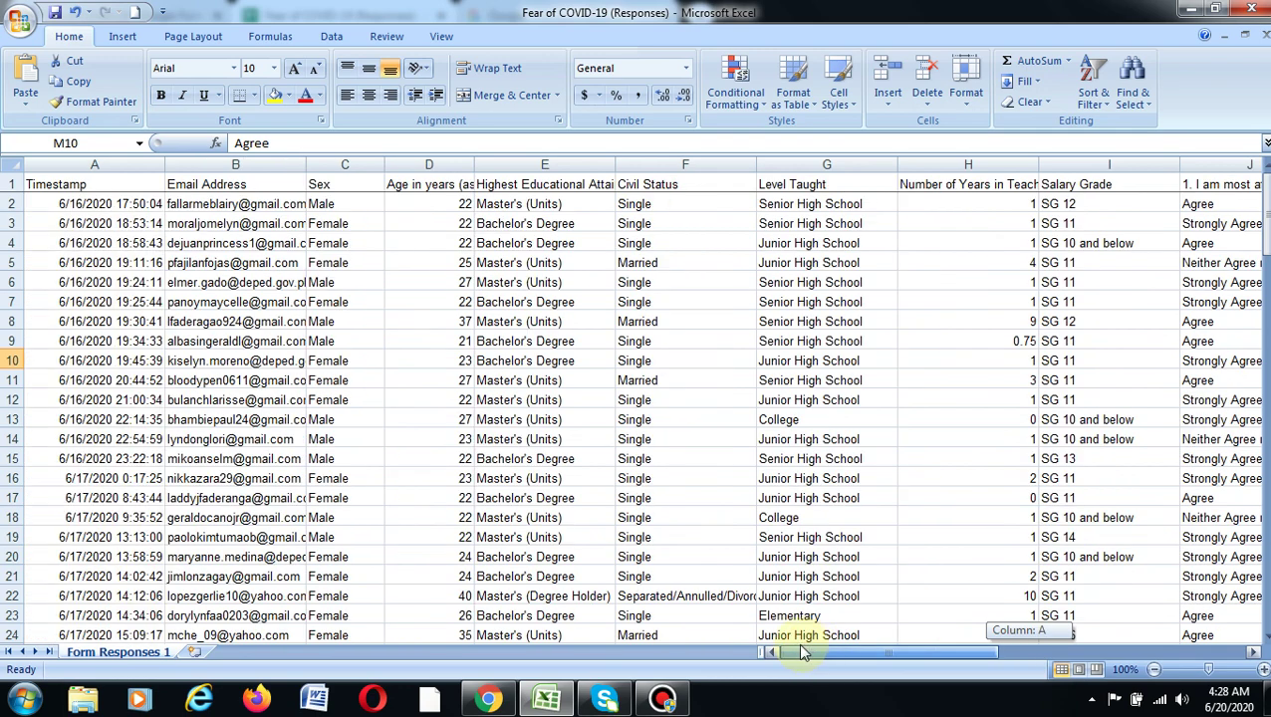
pyautogui.click(642, 301)
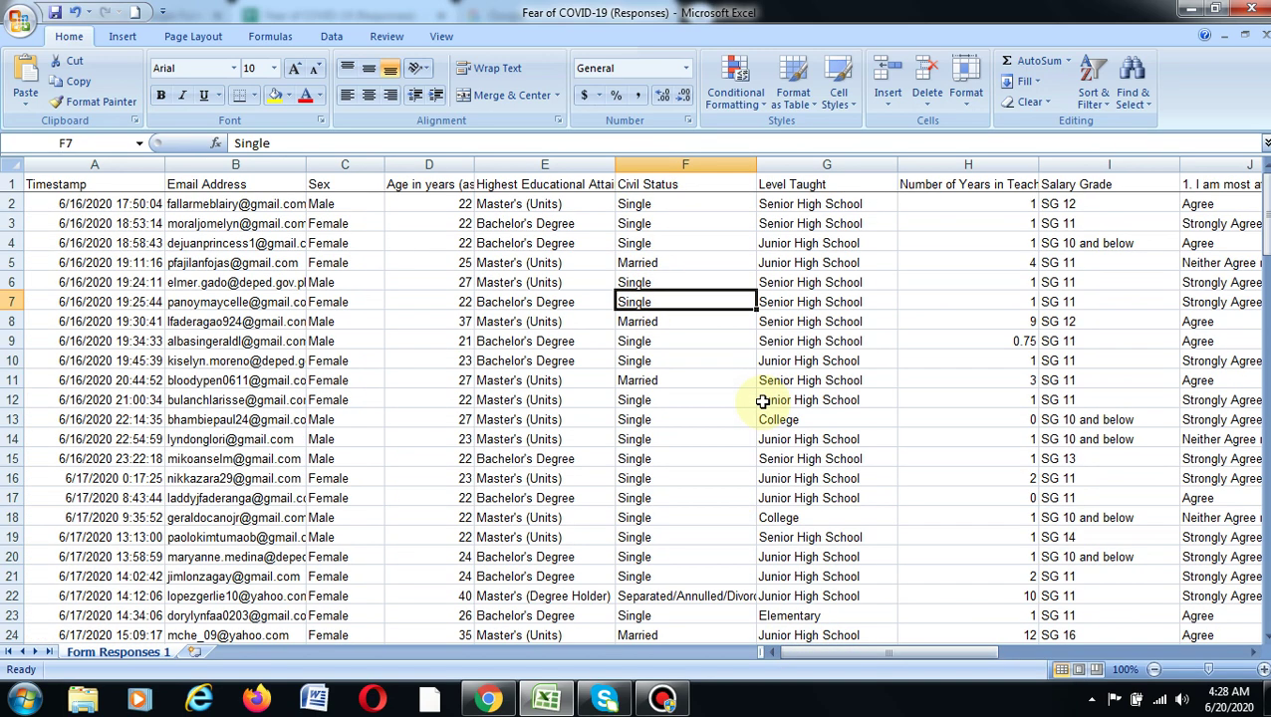
pyautogui.click(55, 12)
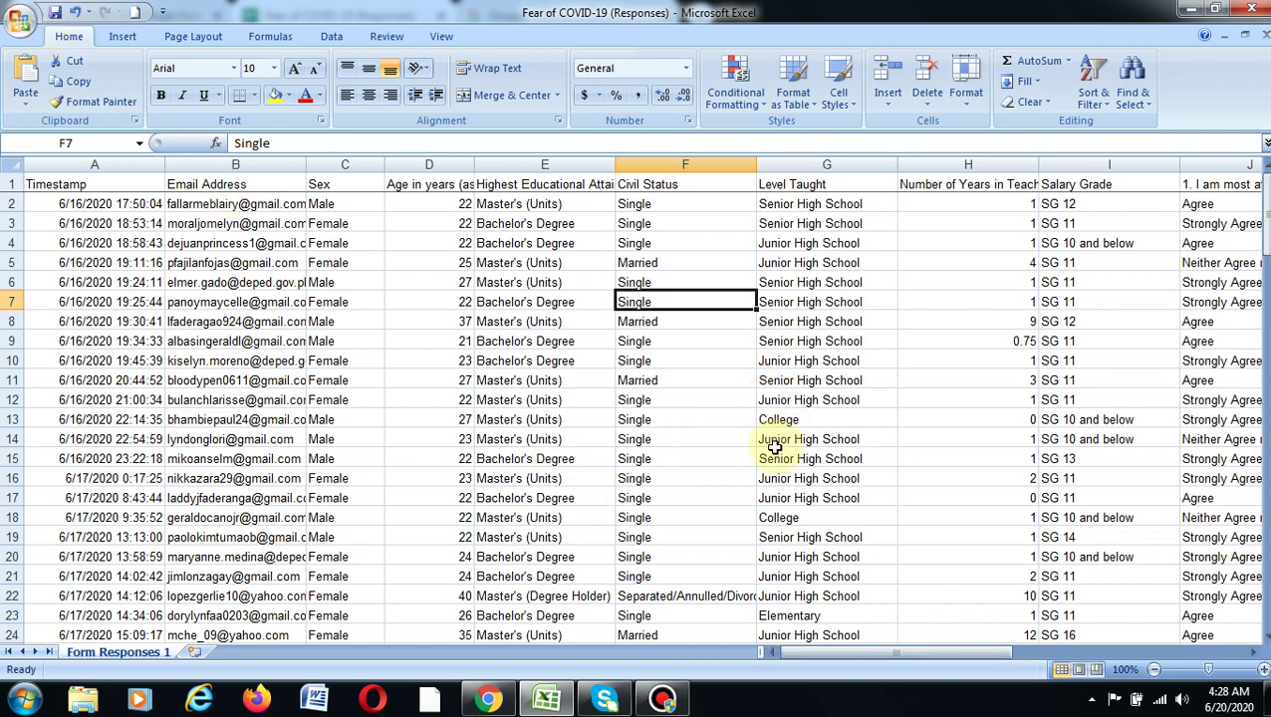
pyautogui.click(690, 441)
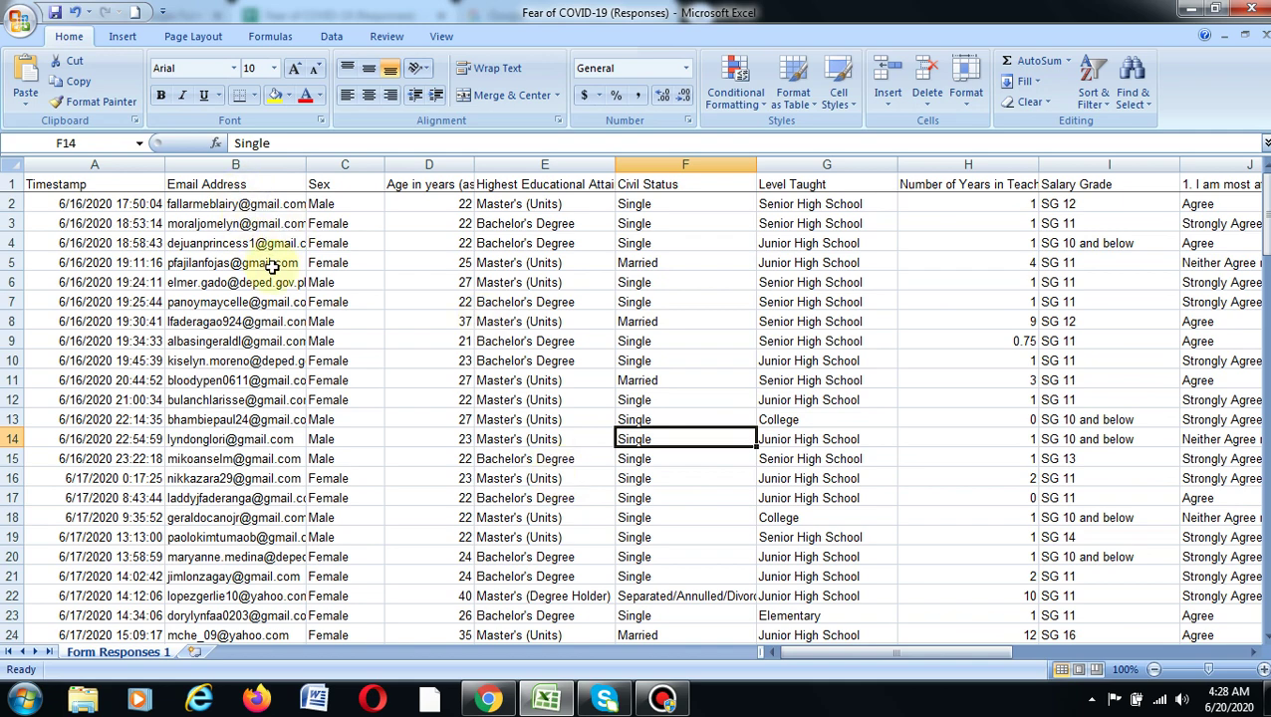
# Step: Examine the demographic headers in row 1 from Email Address to Number of Years in Teaching and back
pyautogui.click(219, 181)
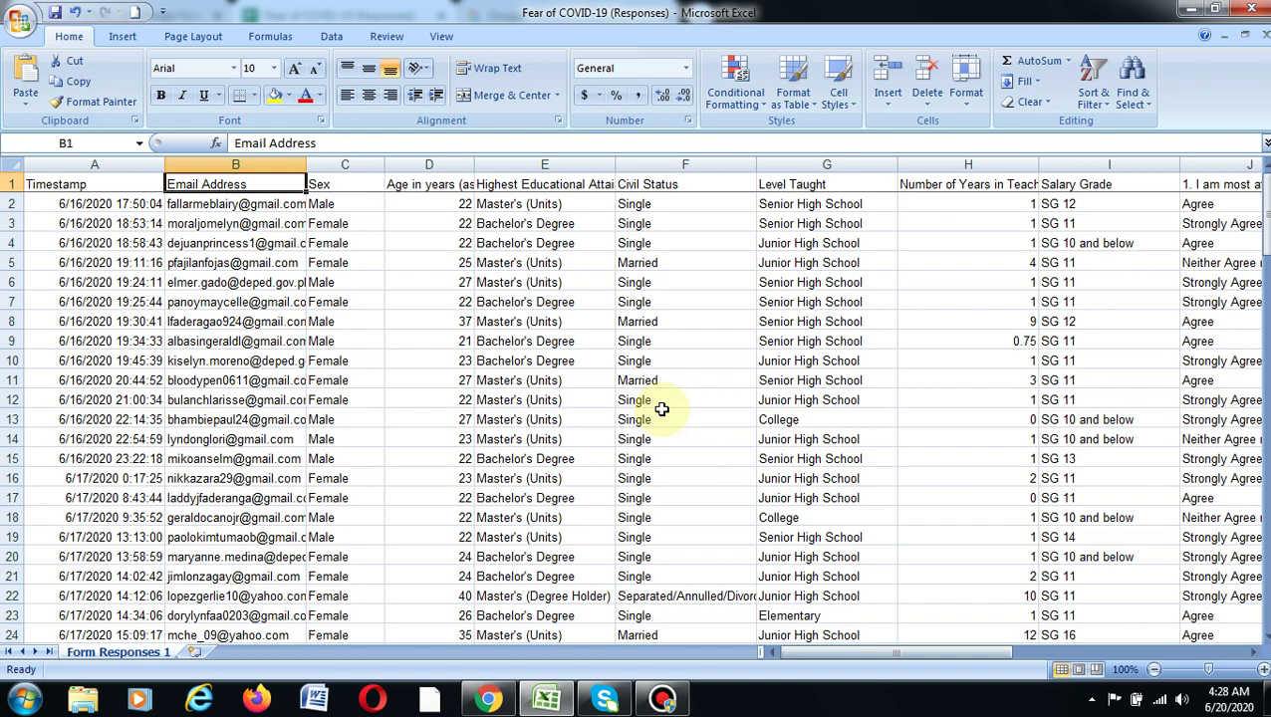
pyautogui.press('Right')
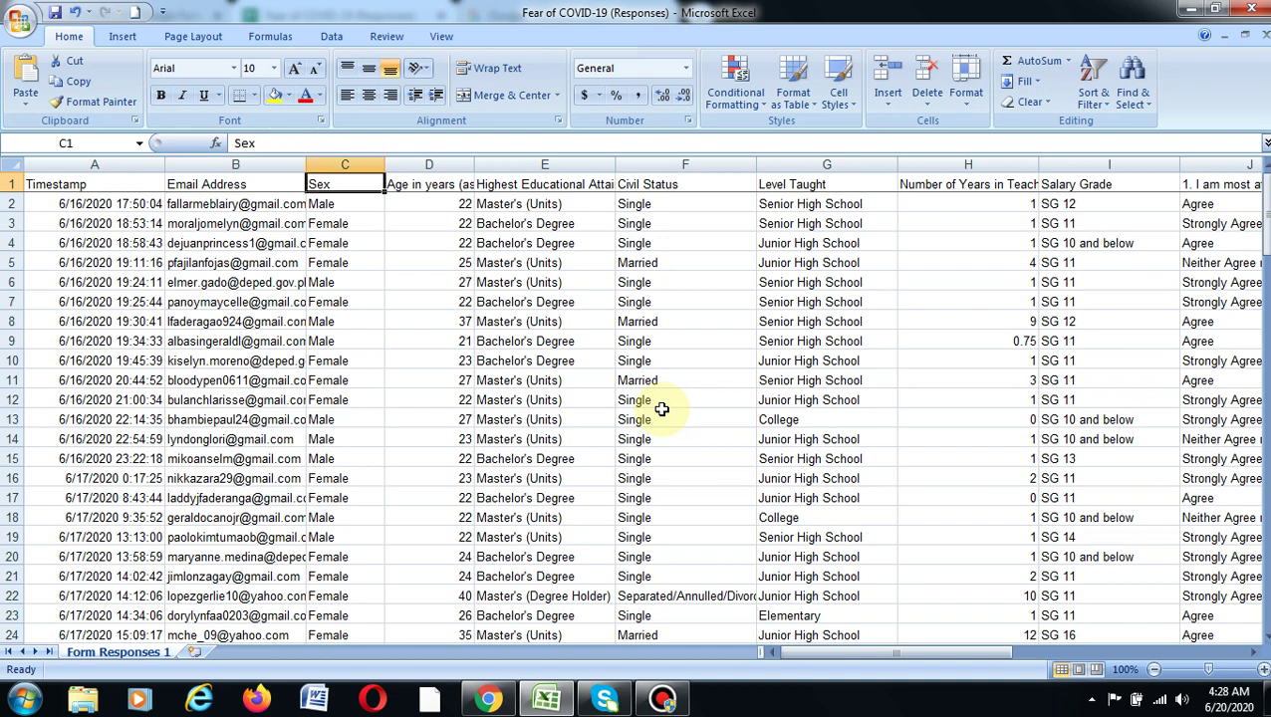
pyautogui.press('Left')
pyautogui.press('Right')
pyautogui.press('Right')
pyautogui.press('Right')
pyautogui.press('Right')
pyautogui.press('Right')
pyautogui.press('Right')
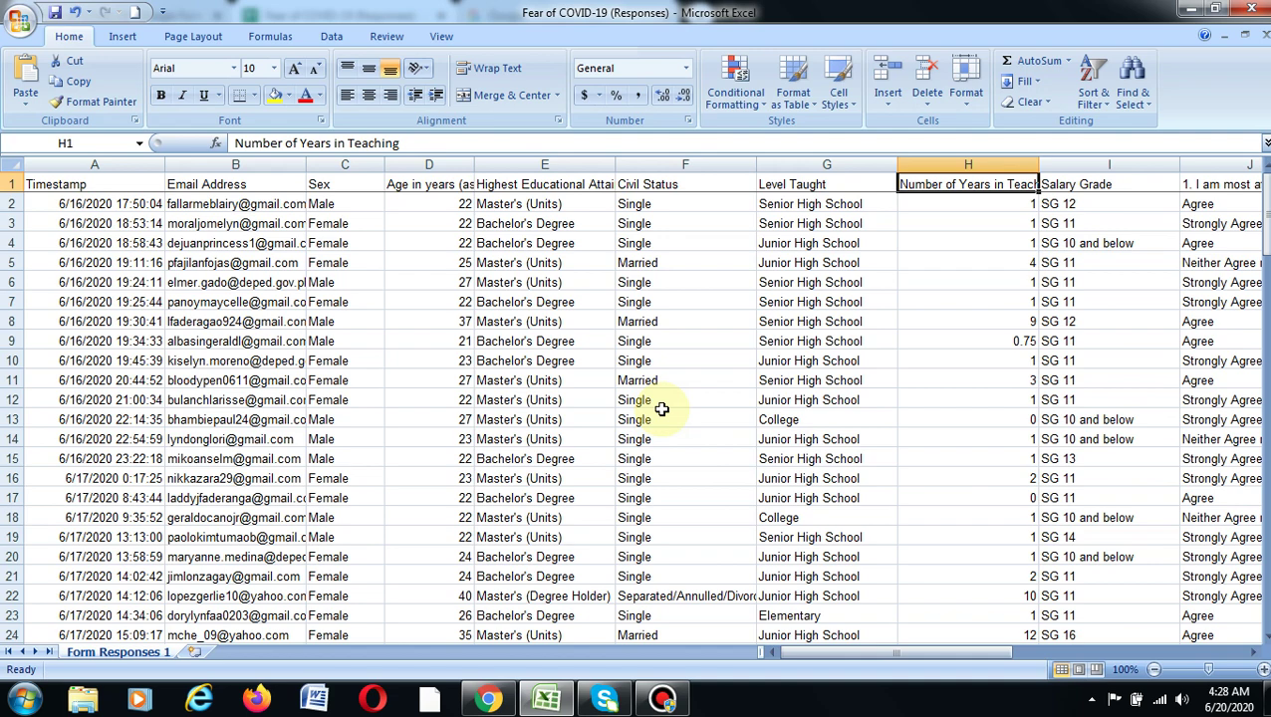
pyautogui.press('Left')
pyautogui.press('Left')
pyautogui.press('Left')
pyautogui.press('Left')
pyautogui.press('Left')
pyautogui.press('Left')
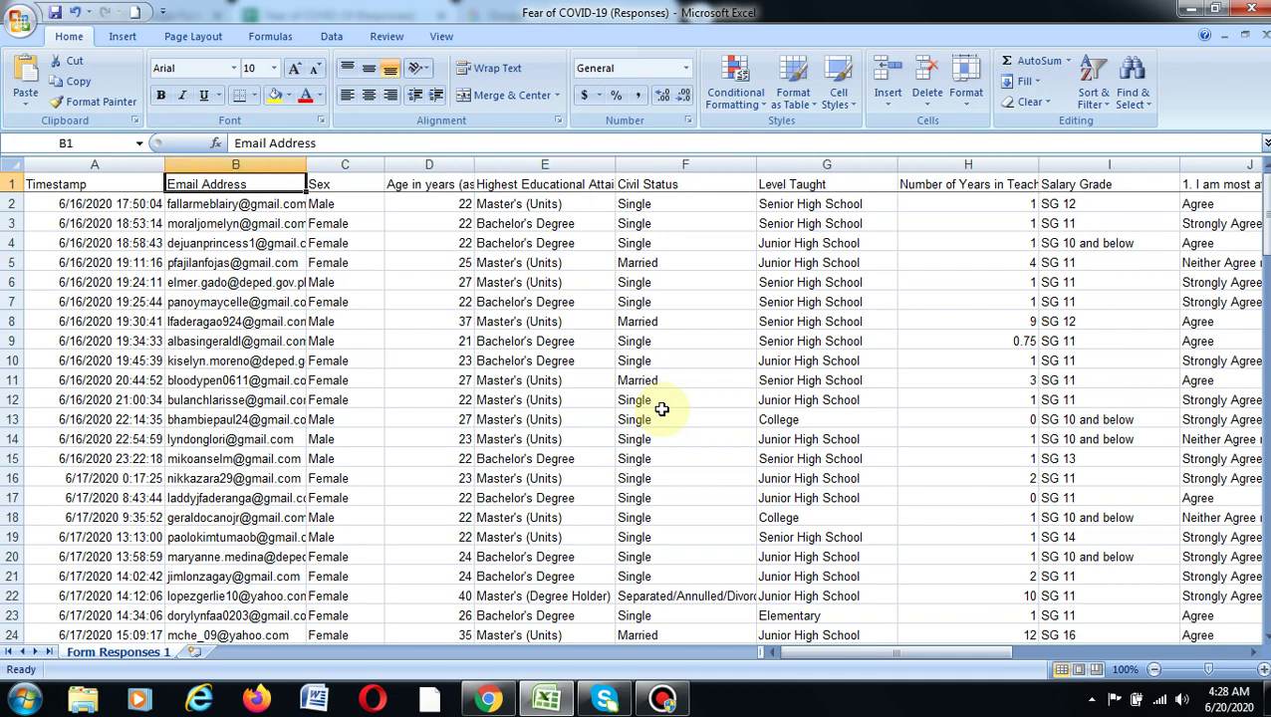
# Step: Shorten the headers in B1 and C1 to "email" and "sex"
pyautogui.write('email')
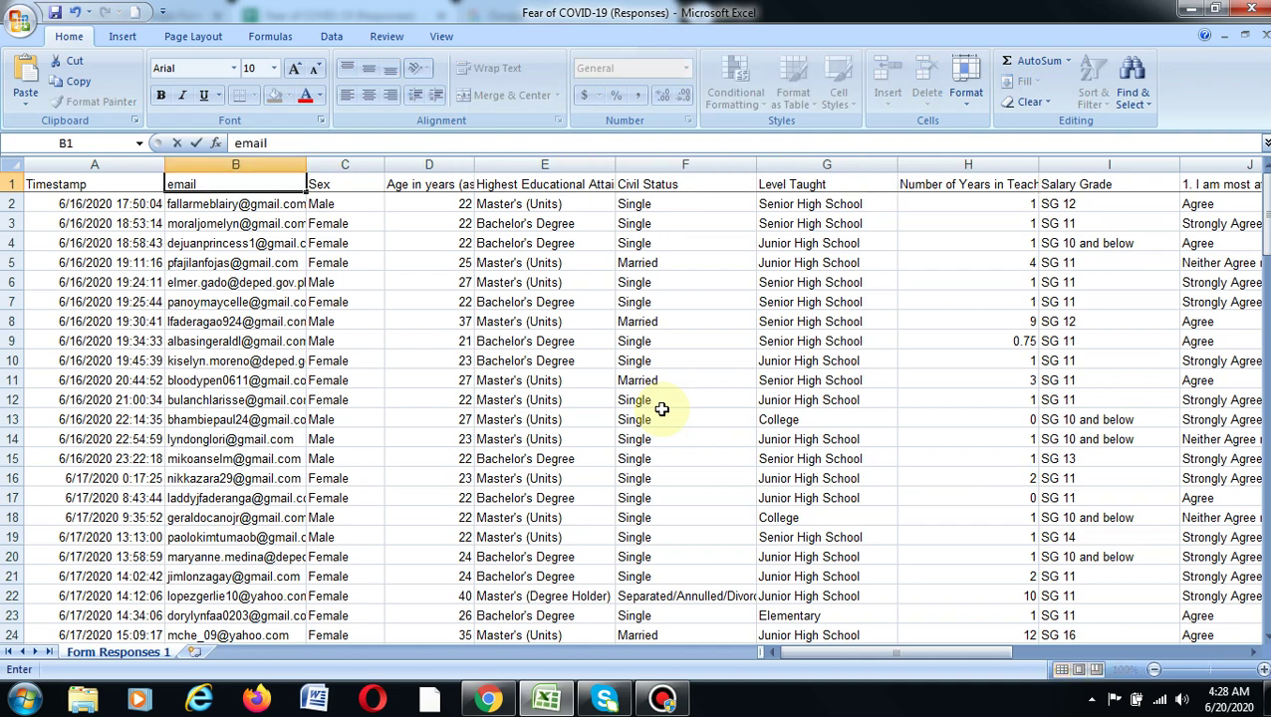
pyautogui.press('Tab')
pyautogui.write('se')
pyautogui.press('Tab')
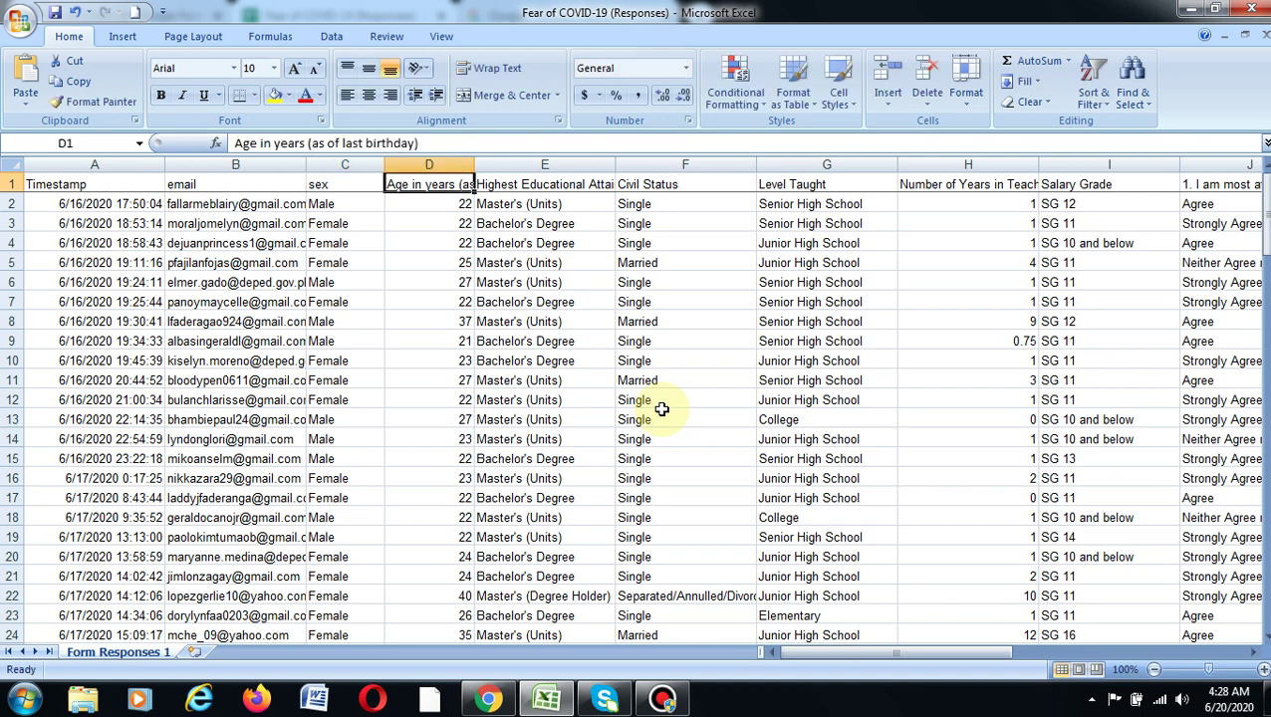
# Step: Shorten the headers in D1, E1 and F1 to "age", "hea" and "civstat", dismissing the color scheme prompt
pyautogui.write('age')
pyautogui.press('Tab')
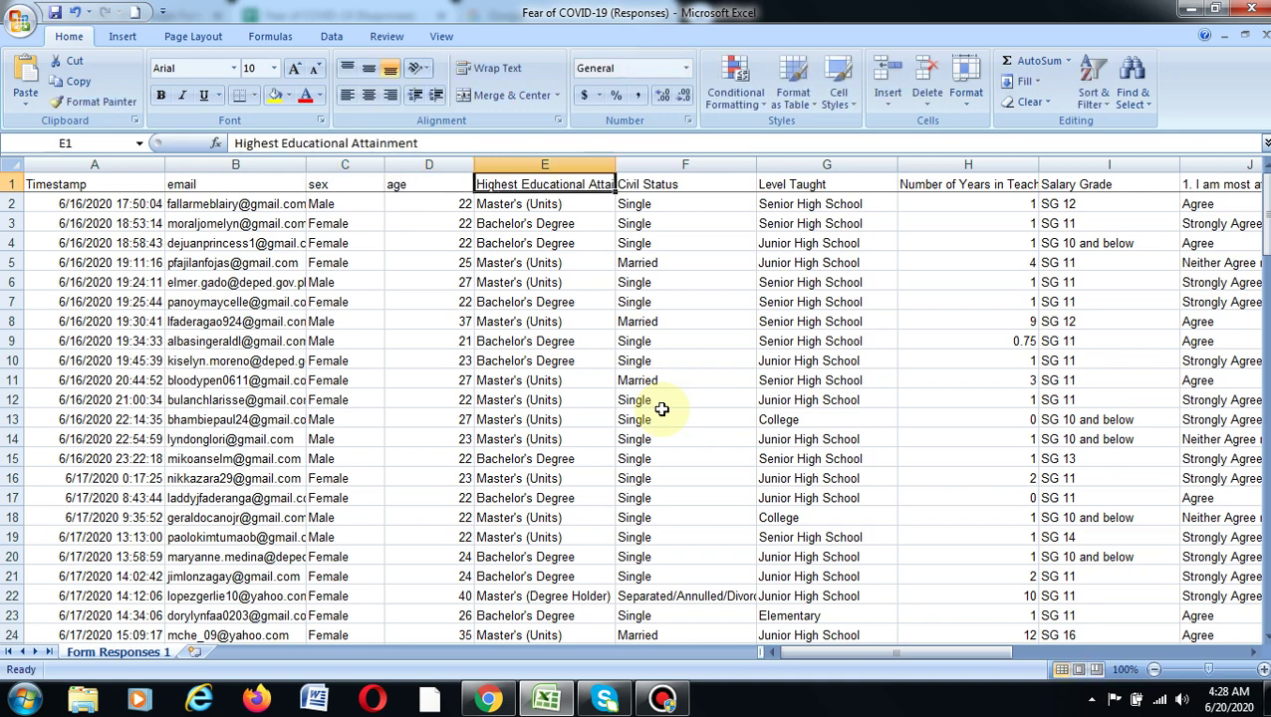
pyautogui.write('hea')
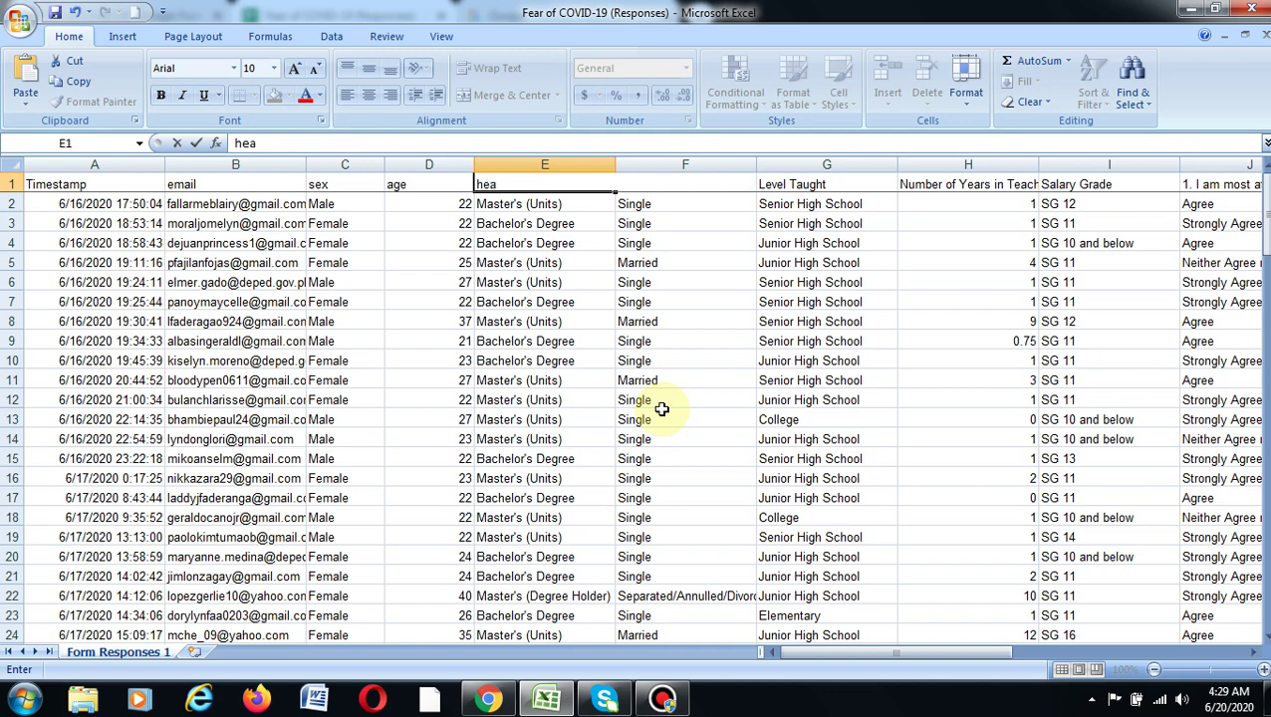
pyautogui.press('Tab')
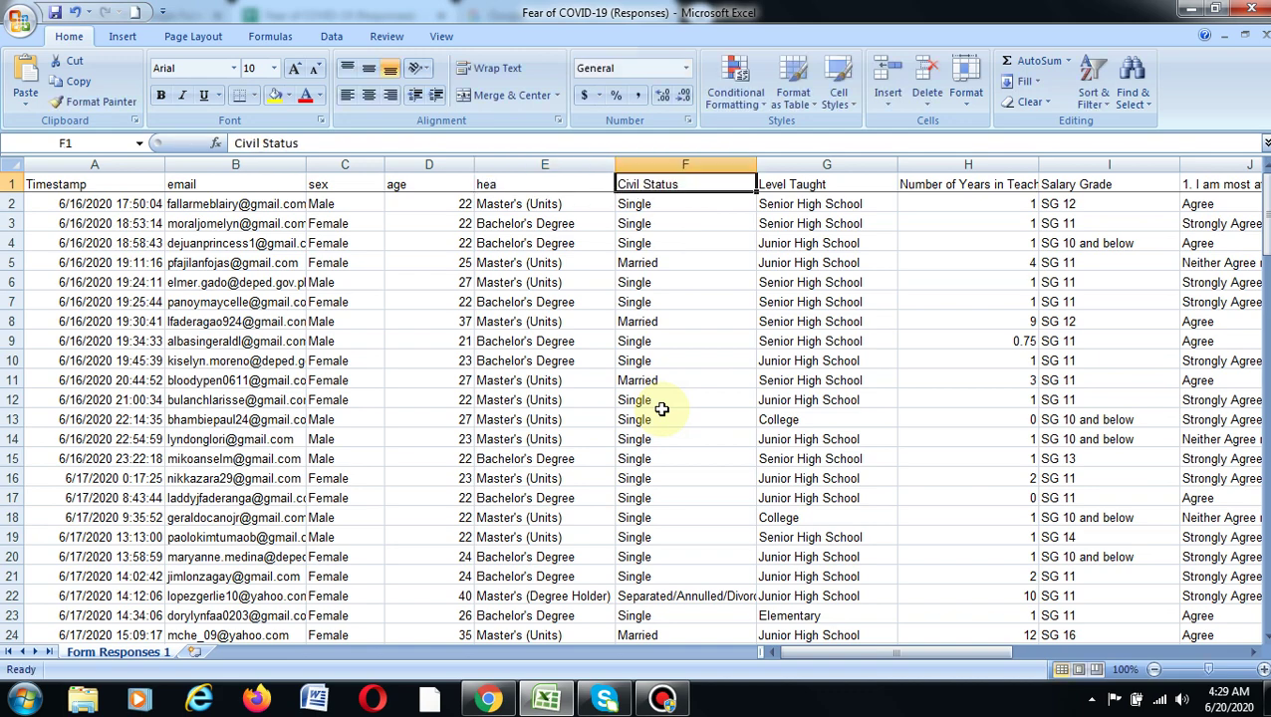
pyautogui.write('civ')
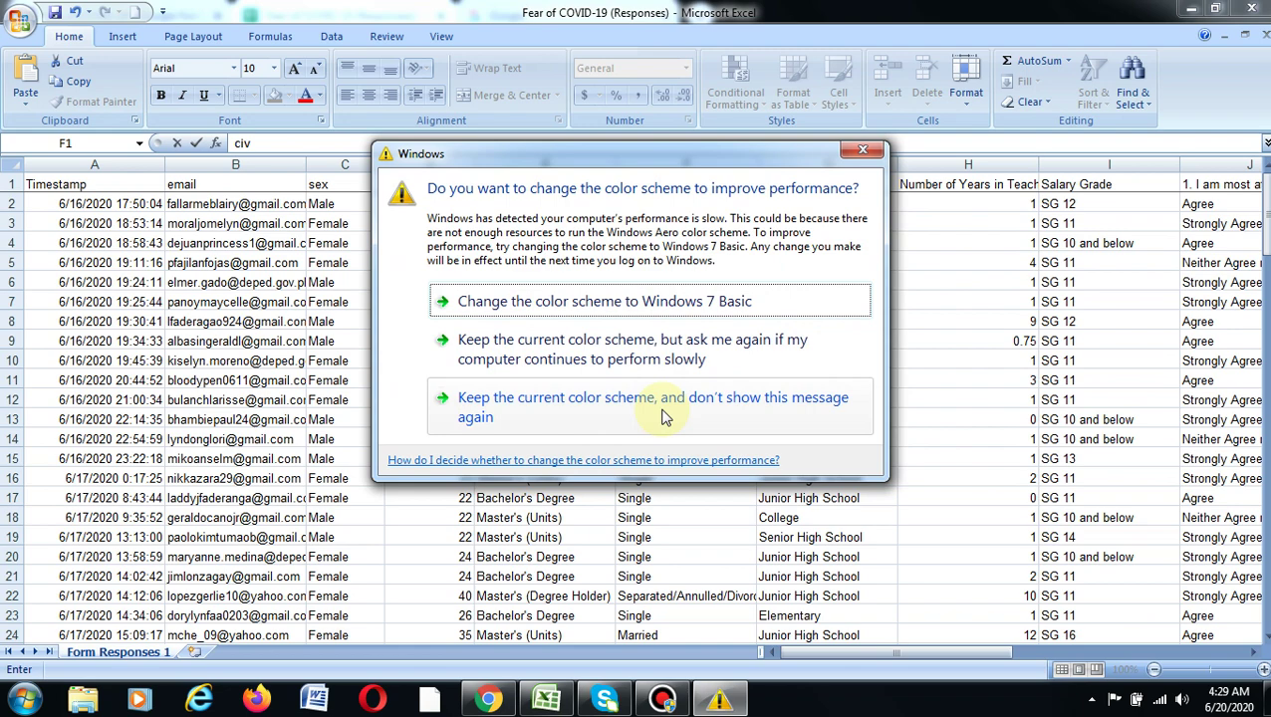
pyautogui.click(876, 155)
pyautogui.write('stat')
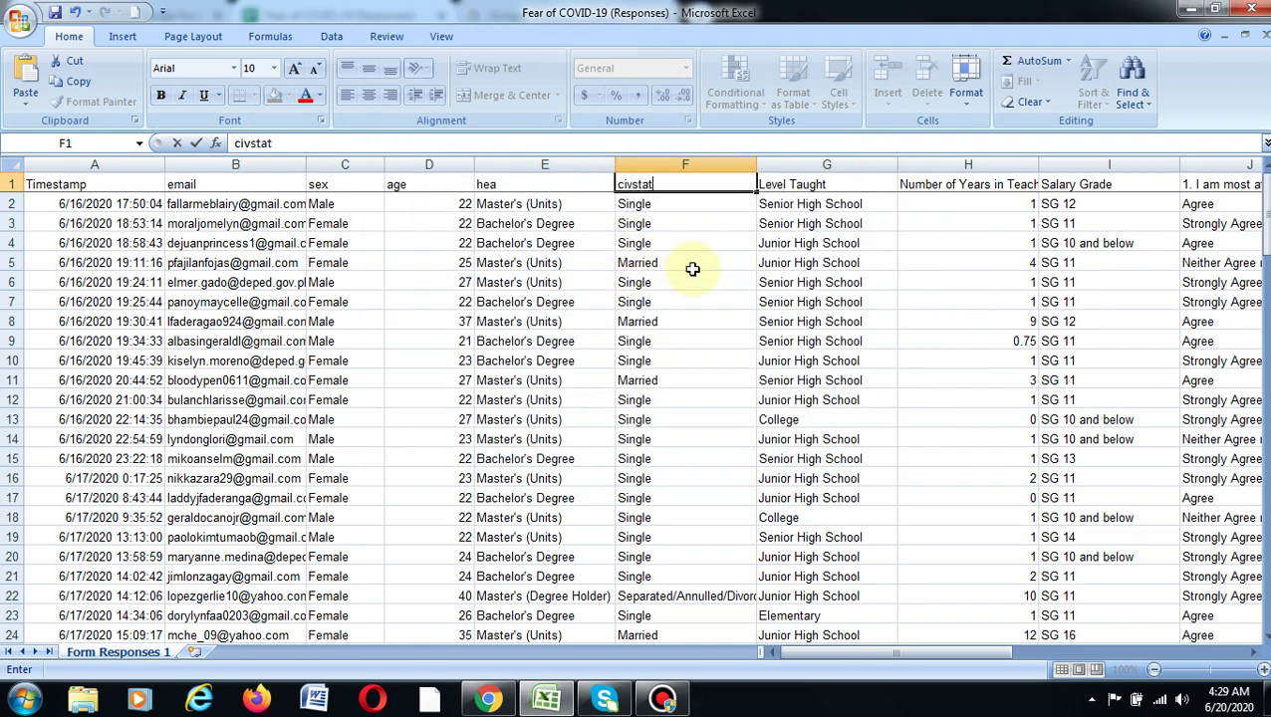
# Step: Shorten the Level Taught header in G1 to "level" and the Number of Years in Teaching header in H1 to "yearsteach"
pyautogui.click(822, 186)
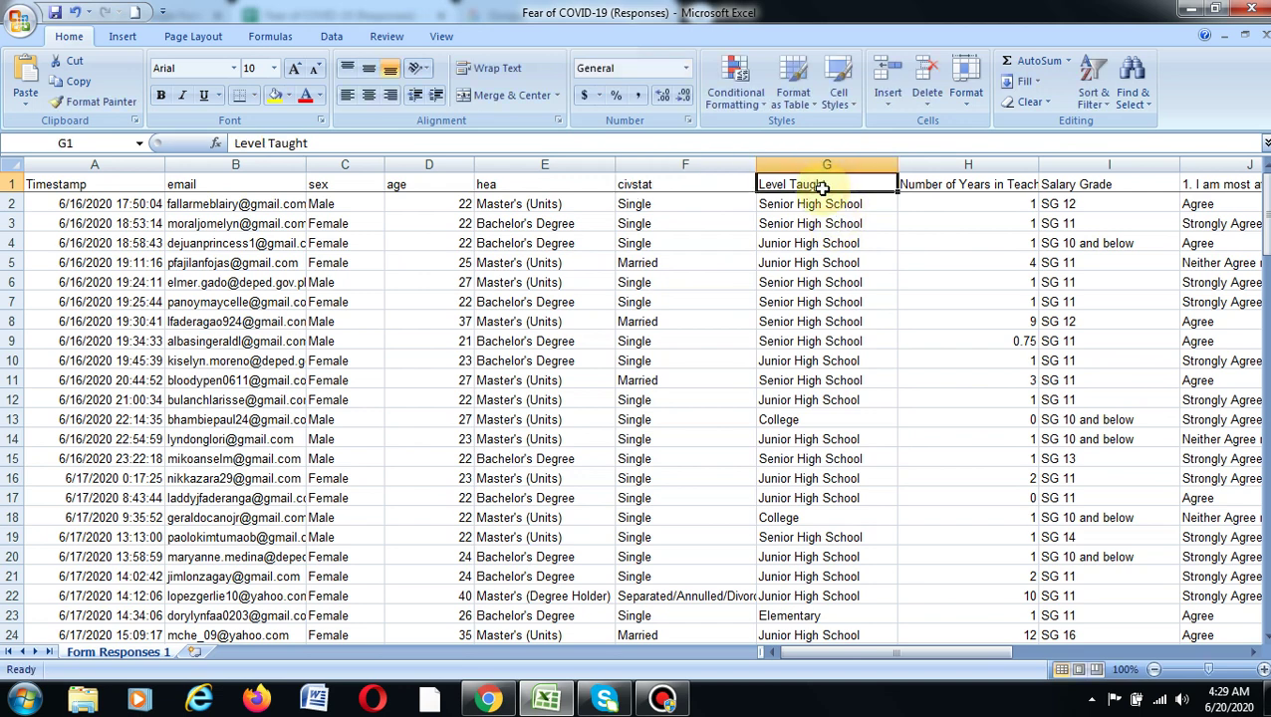
pyautogui.write('level')
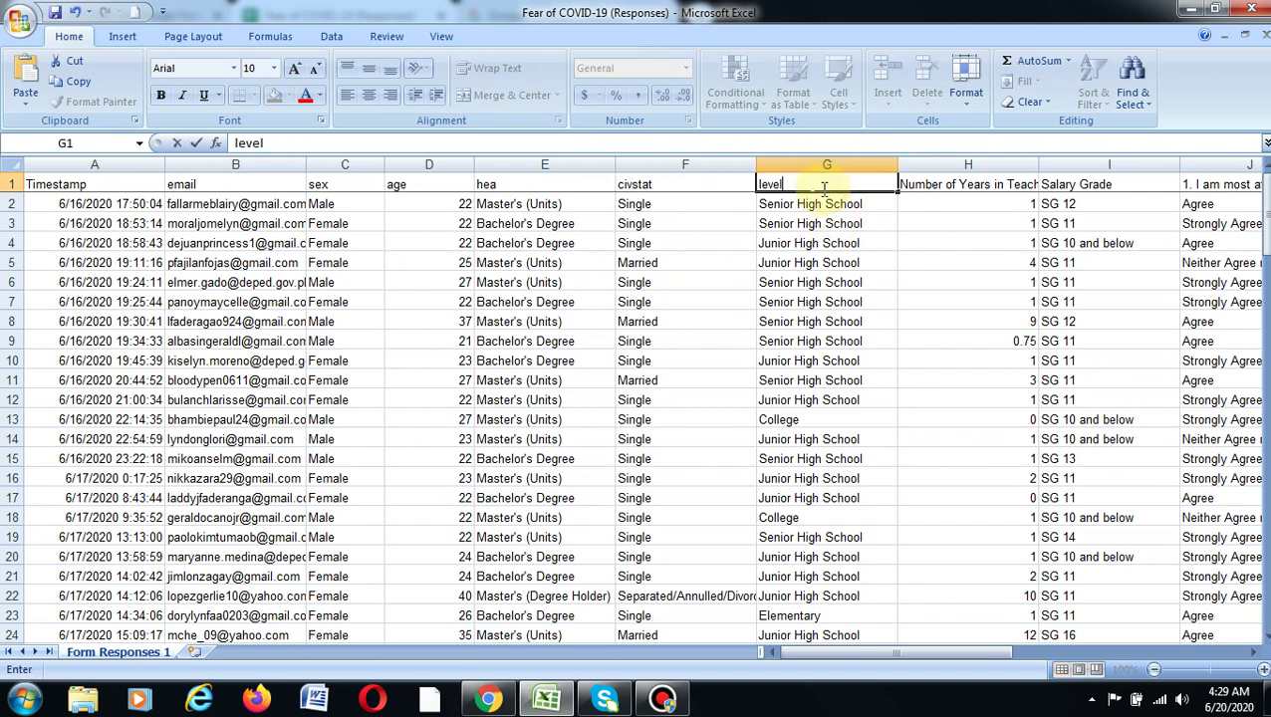
pyautogui.click(952, 186)
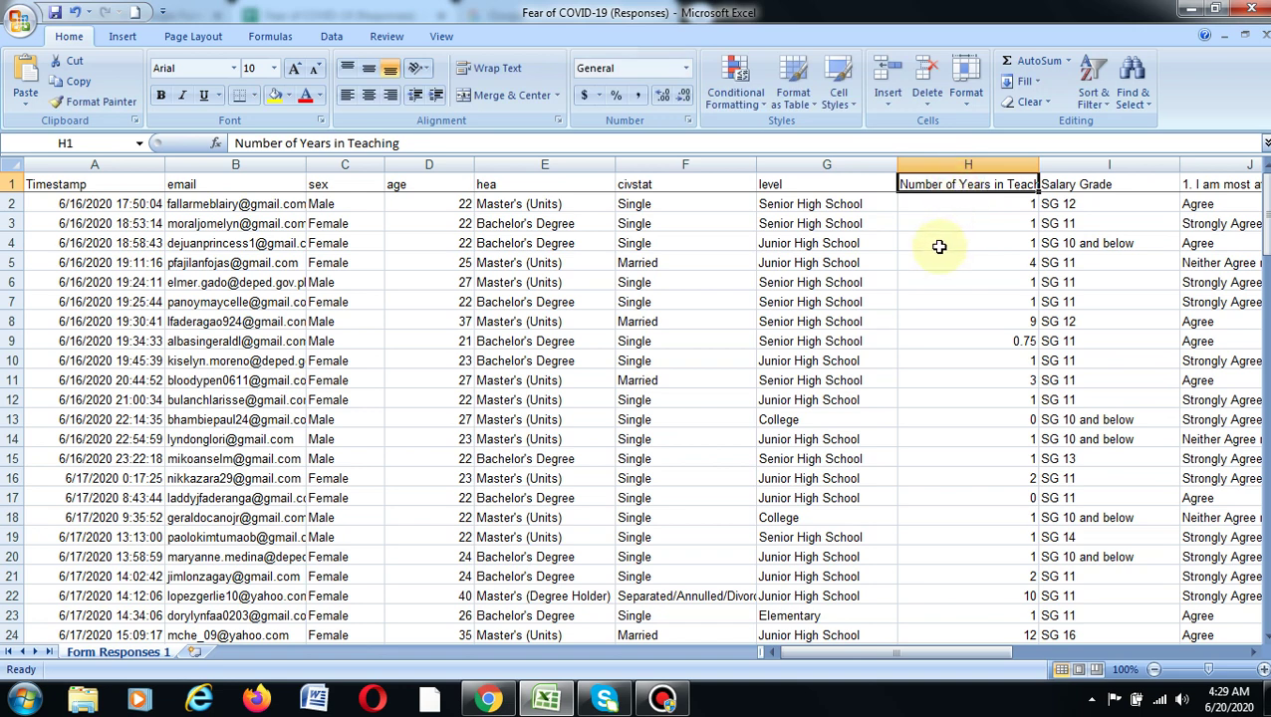
pyautogui.write('yearst')
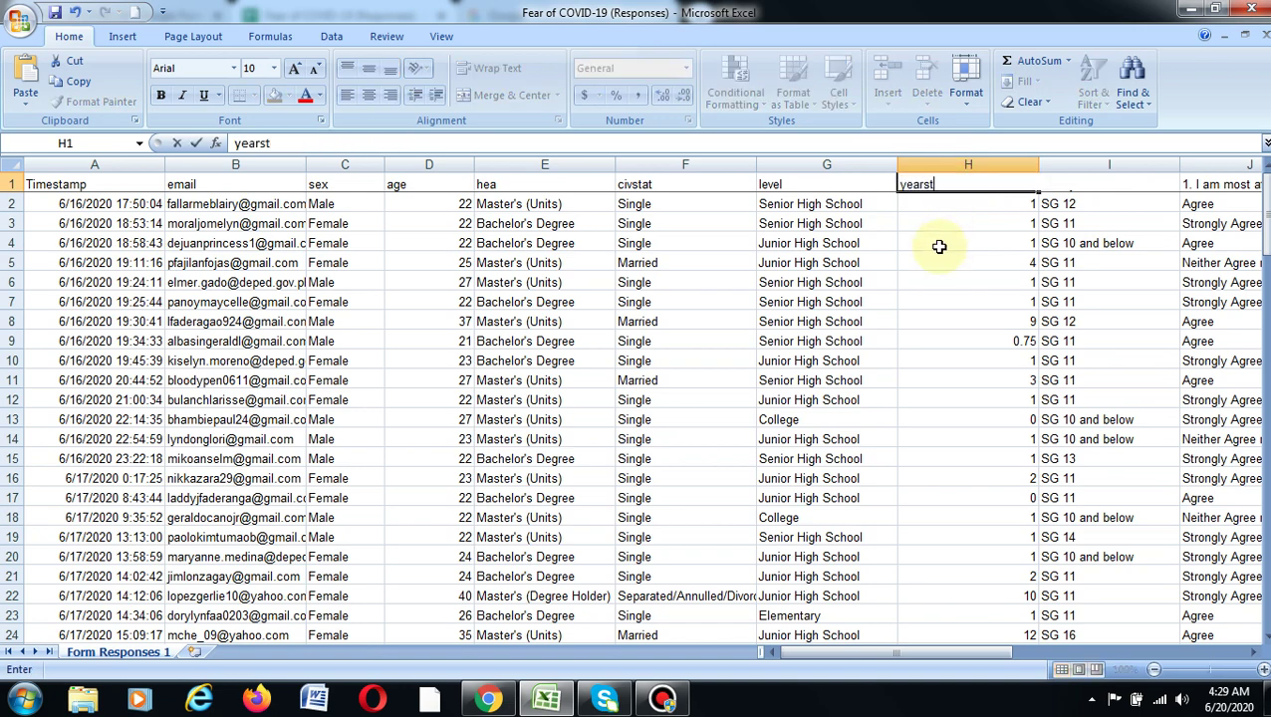
pyautogui.write('each')
pyautogui.press('Tab')
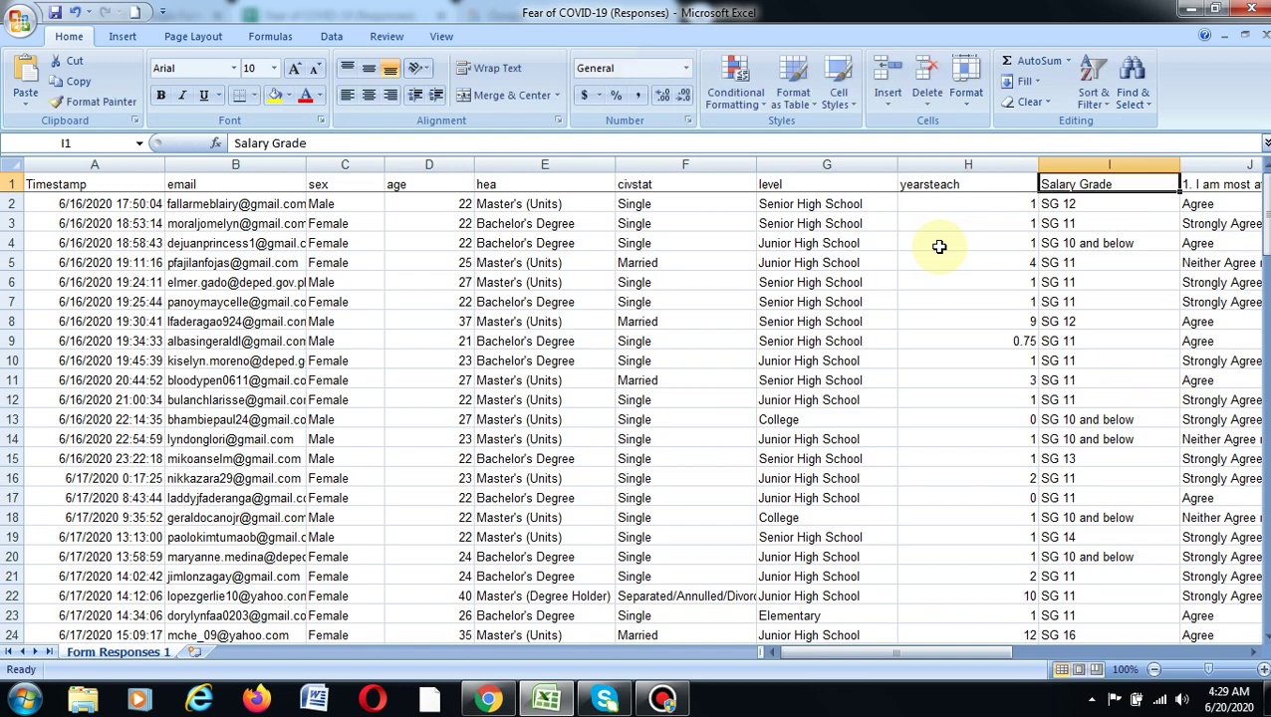
# Step: Shorten the Salary Grade header in I1 to "SG" in capital letters
pyautogui.write('SG')
pyautogui.press('BackSpace')
pyautogui.press('BackSpace')
pyautogui.write('sg')
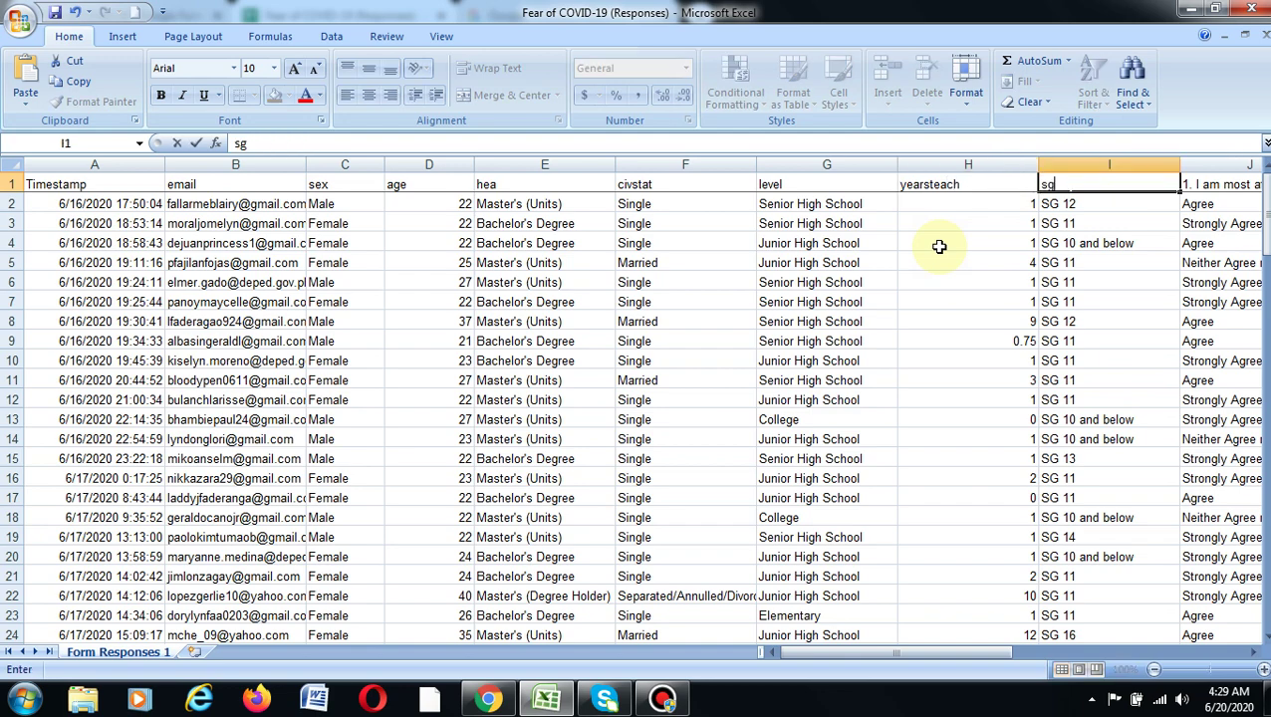
pyautogui.press('Tab')
pyautogui.press('Left')
pyautogui.press('Left')
pyautogui.press('Right')
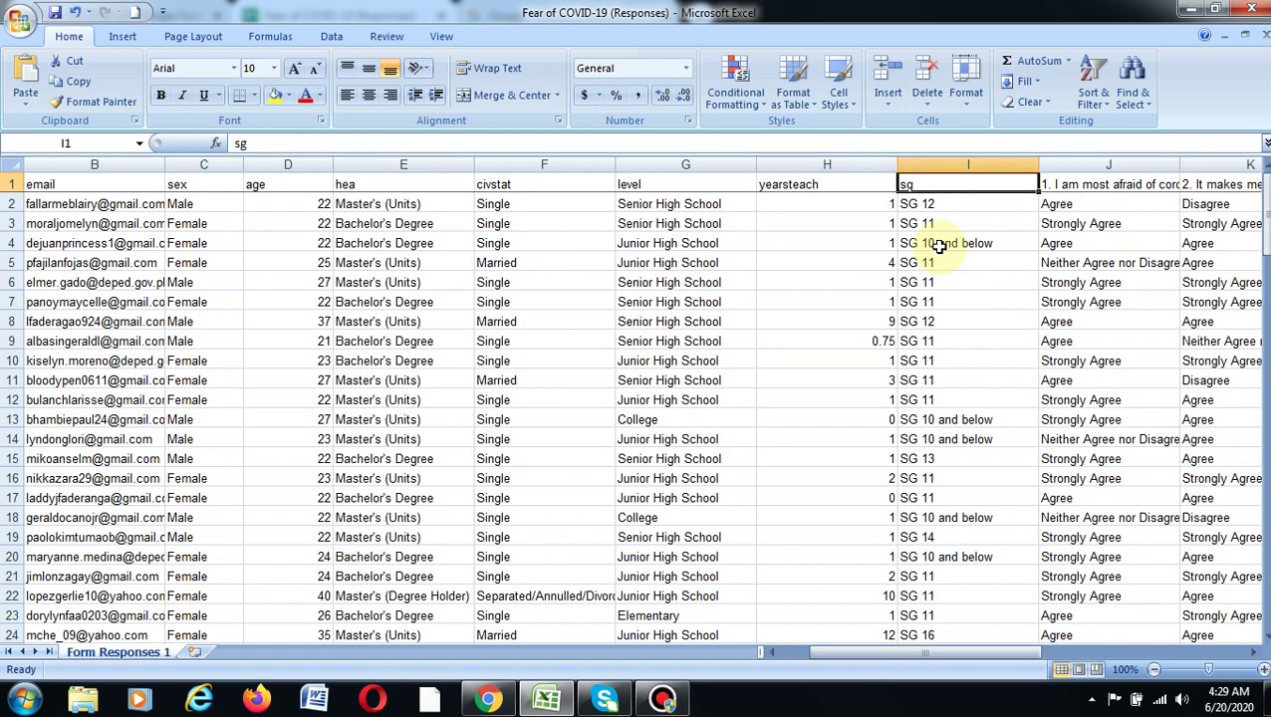
pyautogui.write('SG')
pyautogui.press('Tab')
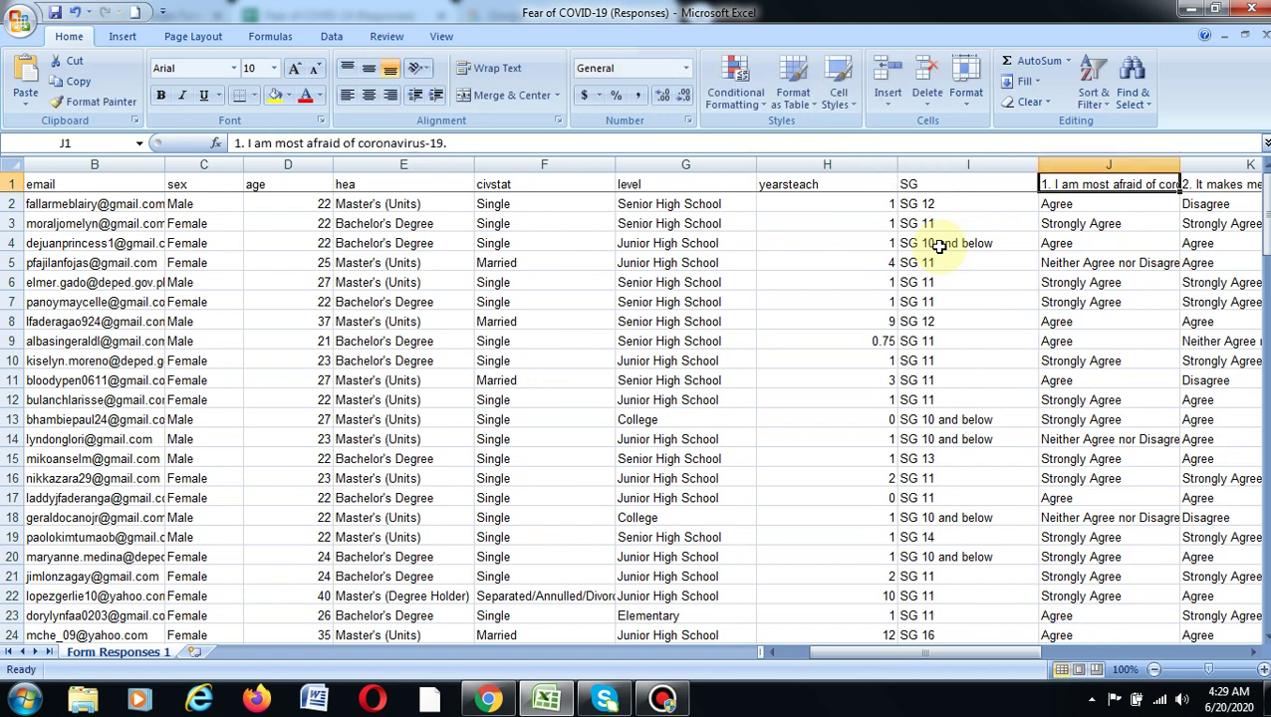
# Step: Replace the first two survey statement headers in J1 and K1 with "item1" and "item2"
pyautogui.write('item1')
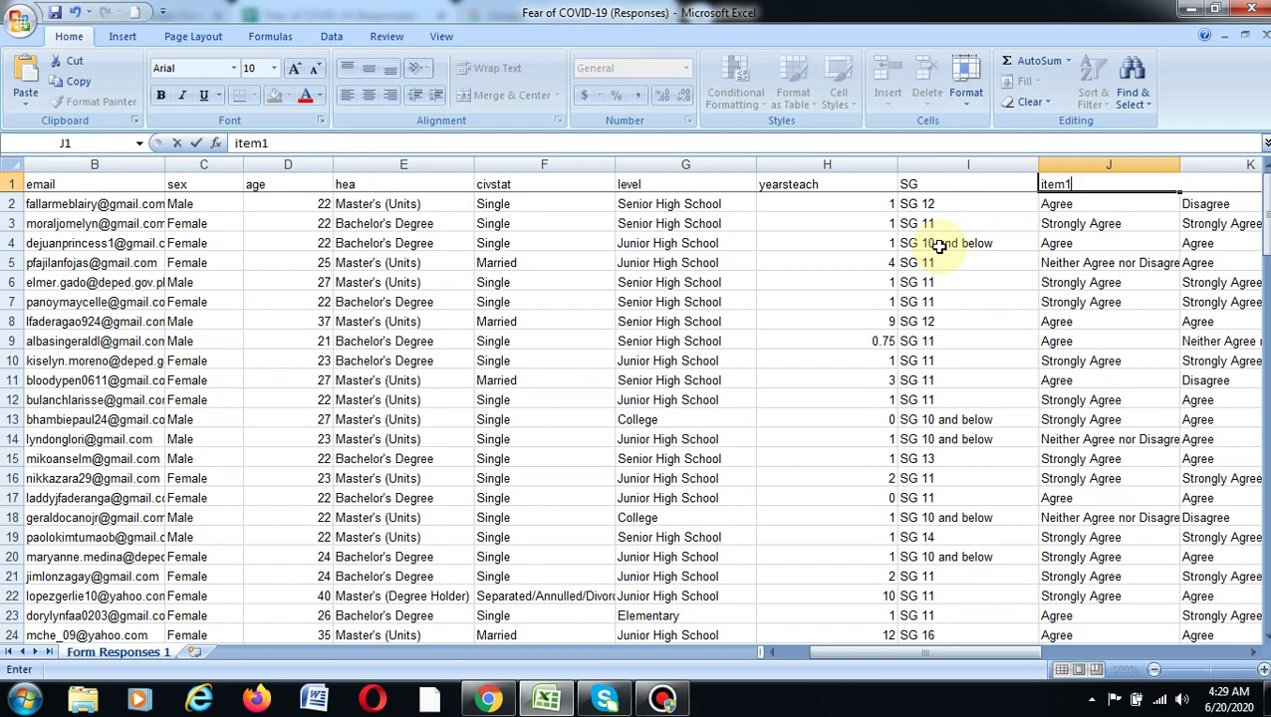
pyautogui.press('Tab')
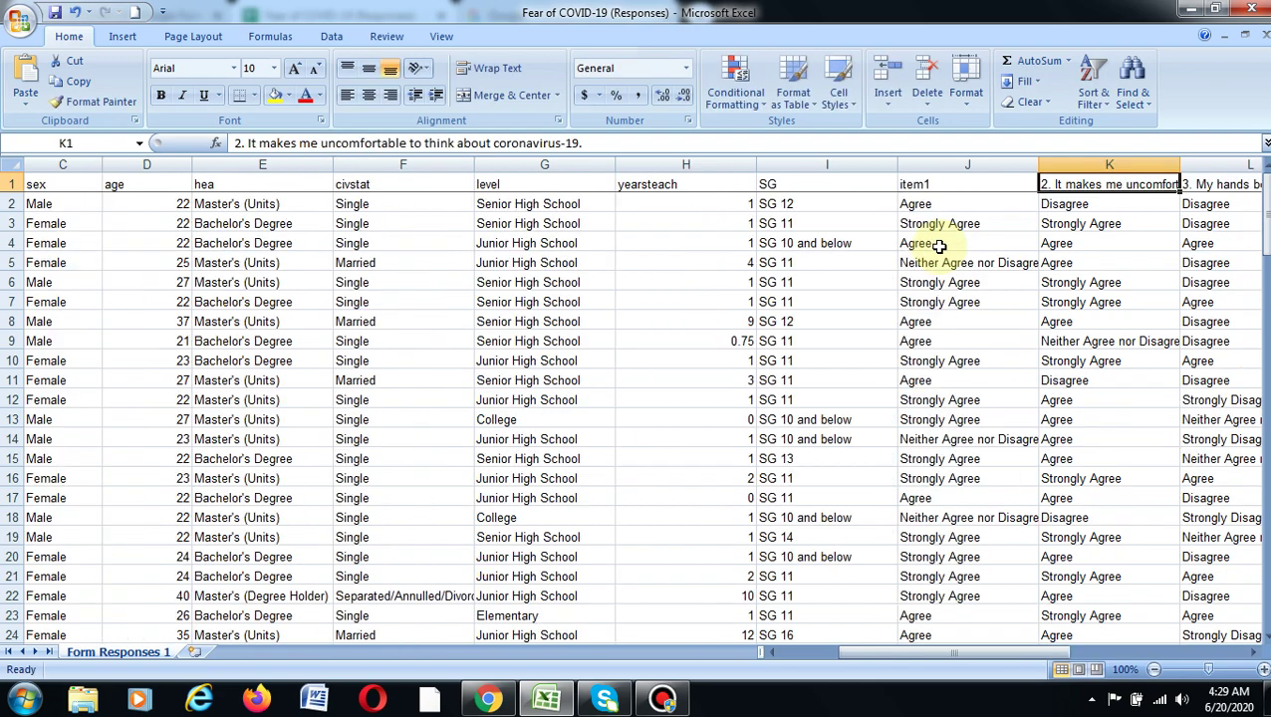
pyautogui.write('item')
pyautogui.write('2')
pyautogui.press('Tab')
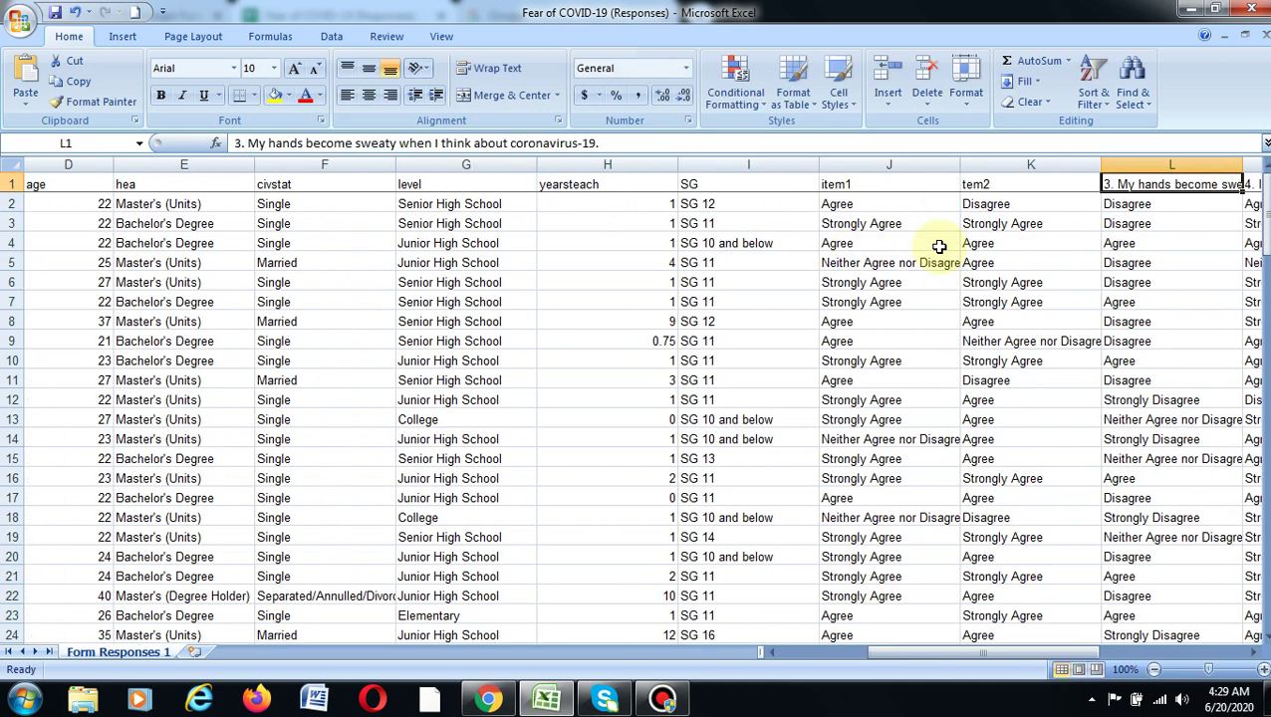
pyautogui.click(972, 186)
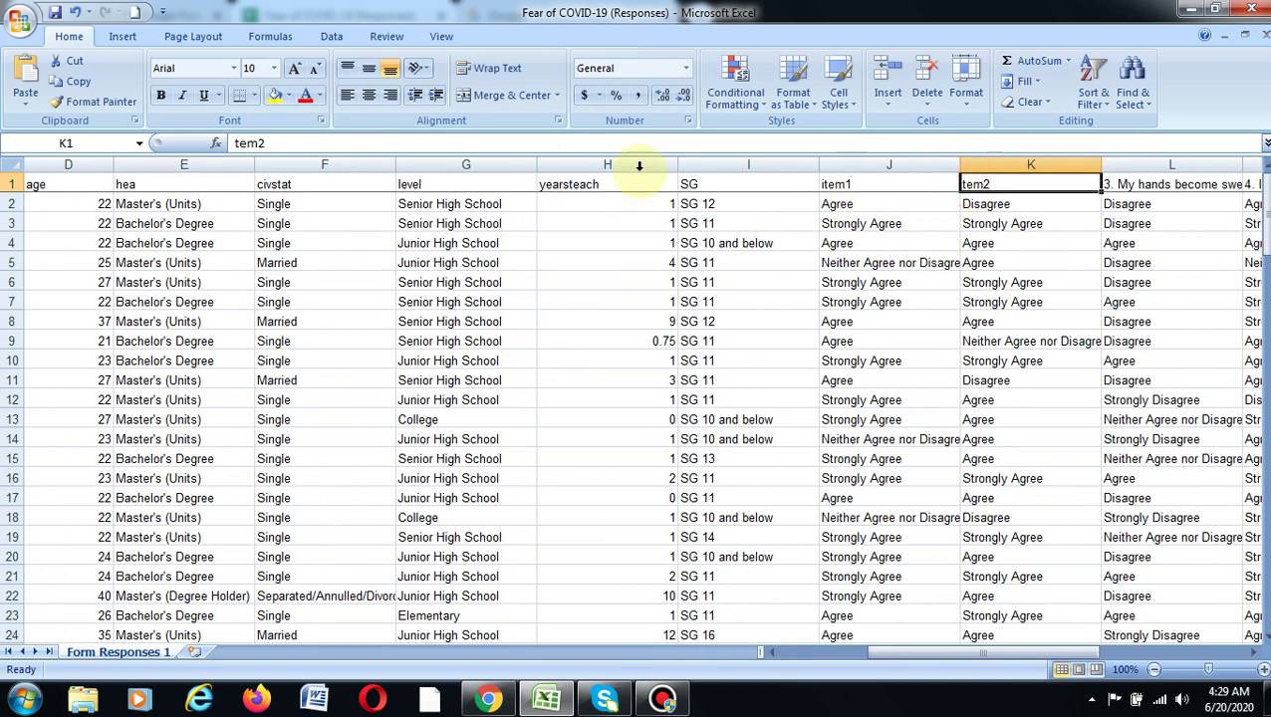
pyautogui.click(236, 143)
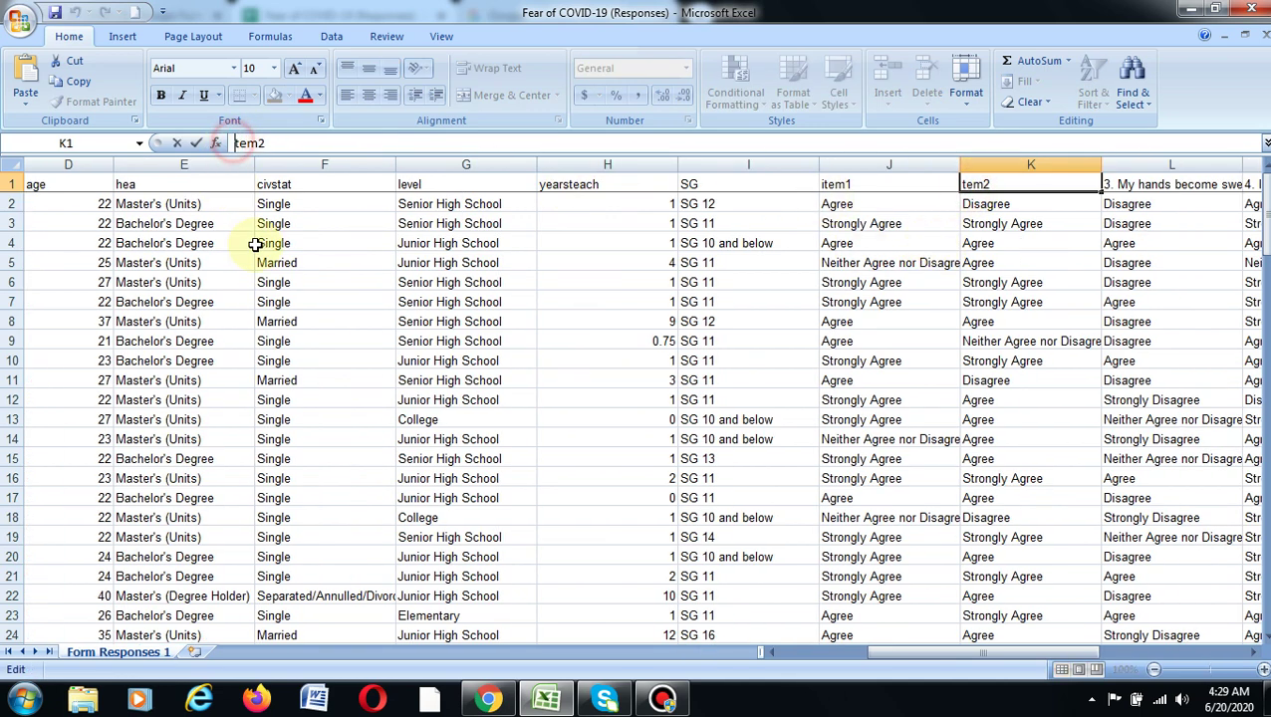
pyautogui.write('i')
# Step: Replace the third and fourth survey statement headers in L1 and M1 with "item3" and "item4"
pyautogui.click(1126, 191)
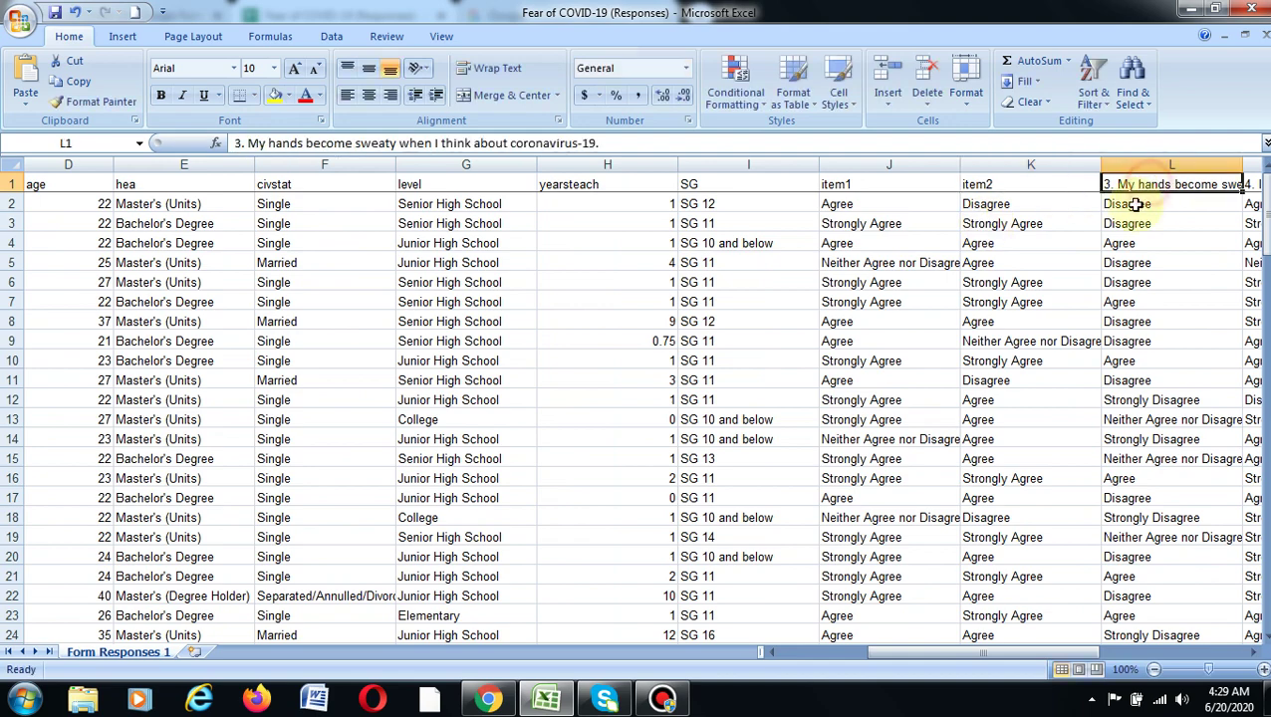
pyautogui.write('item')
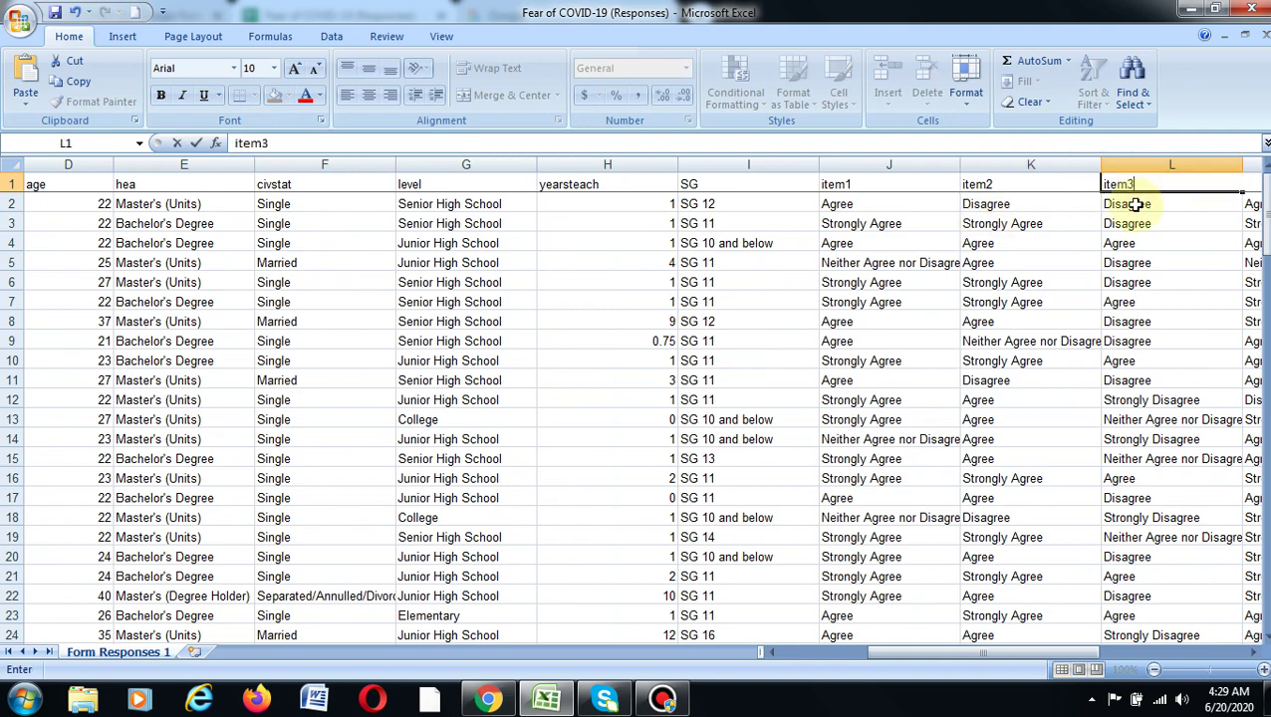
pyautogui.write('3')
pyautogui.press('Tab')
pyautogui.write('item')
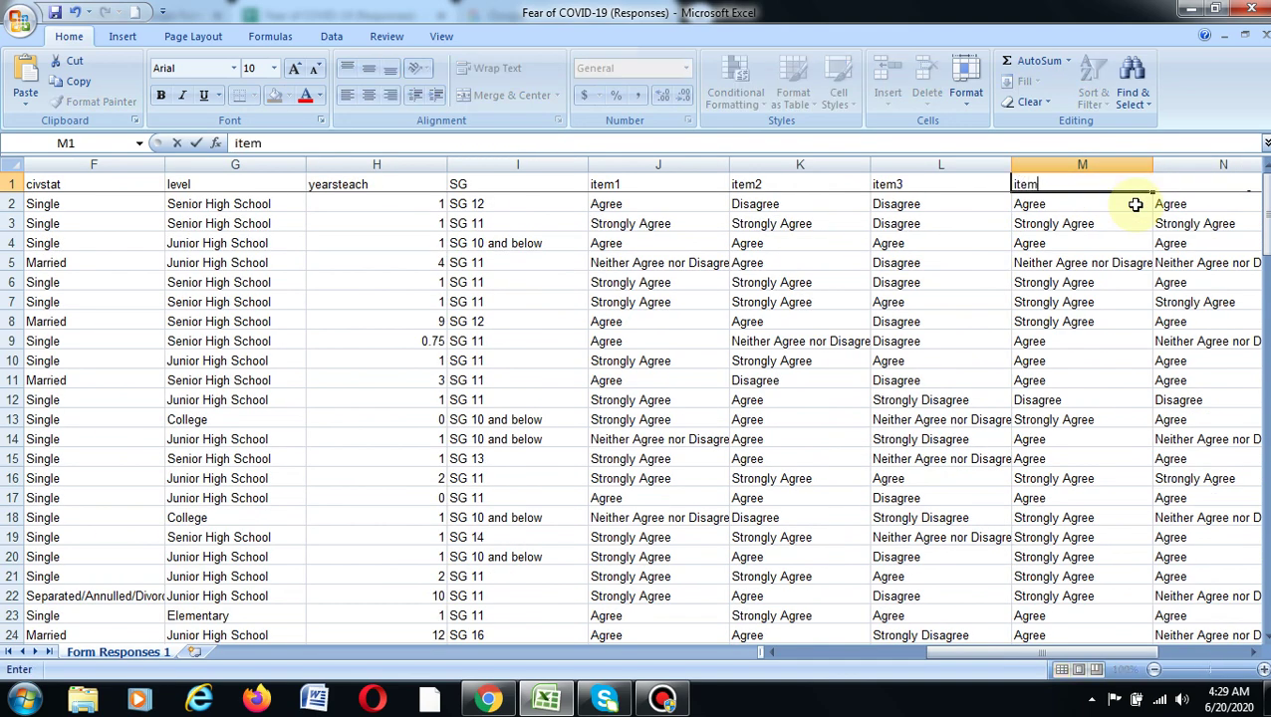
pyautogui.press('Tab')
# Step: Replace the last three survey statement headers in N1, O1 and P1 with "item5", "item6" and "item7"
pyautogui.write('i')
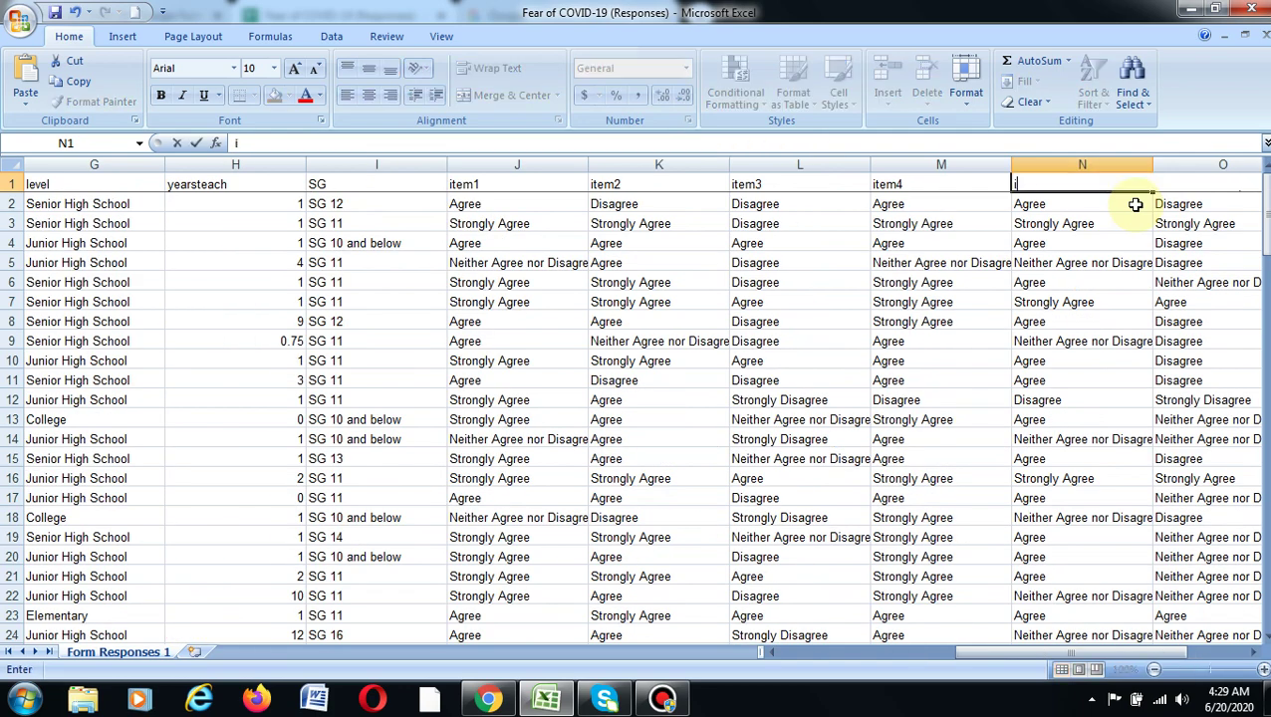
pyautogui.write('tem5')
pyautogui.press('Tab')
pyautogui.write('i')
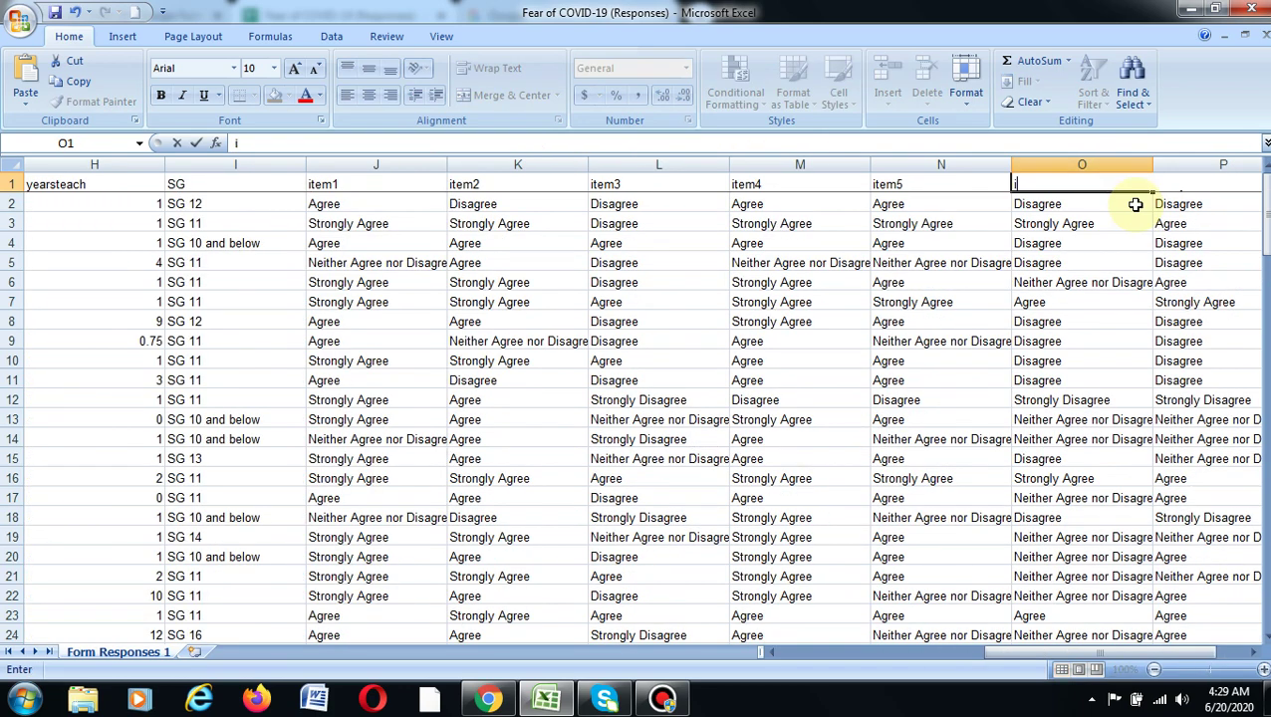
pyautogui.write('tem6')
pyautogui.press('Tab')
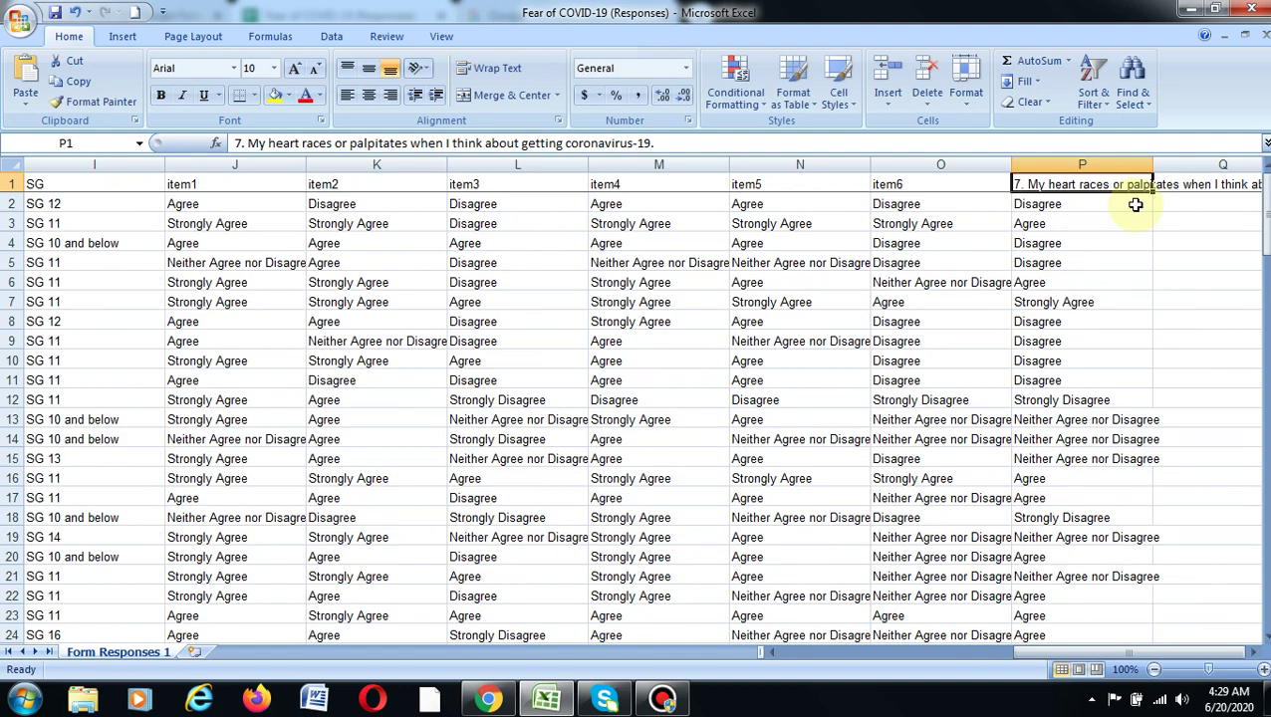
pyautogui.write('item')
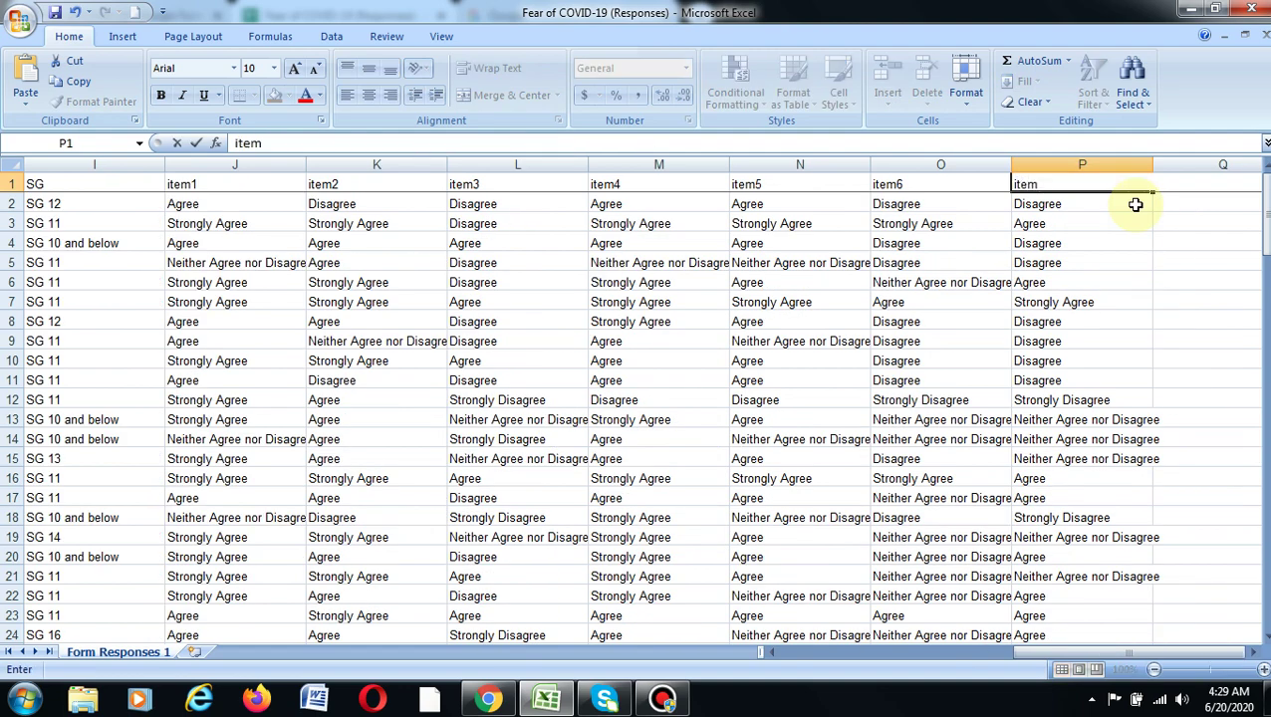
pyautogui.write('7')
pyautogui.press('Return')
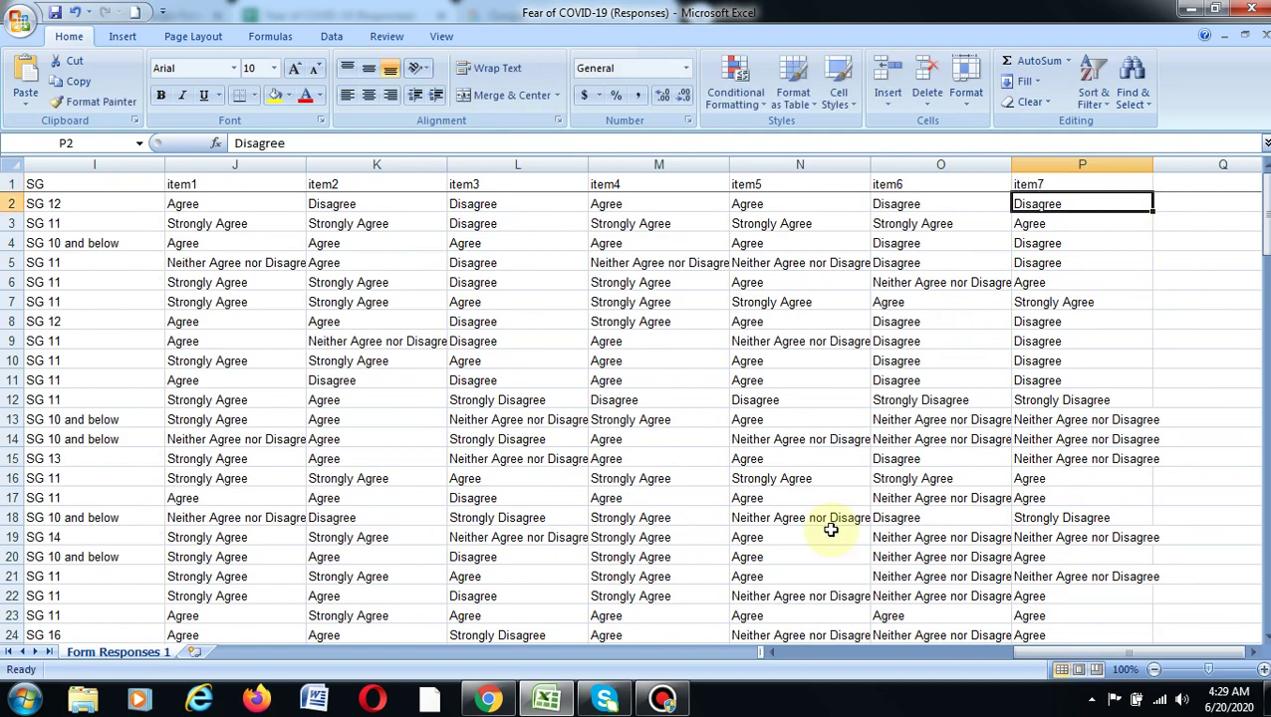
# Step: Check the first answers in the item1 column and keep the current color scheme without showing the prompt again
pyautogui.moveTo(1034, 652); pyautogui.dragTo(895, 654)
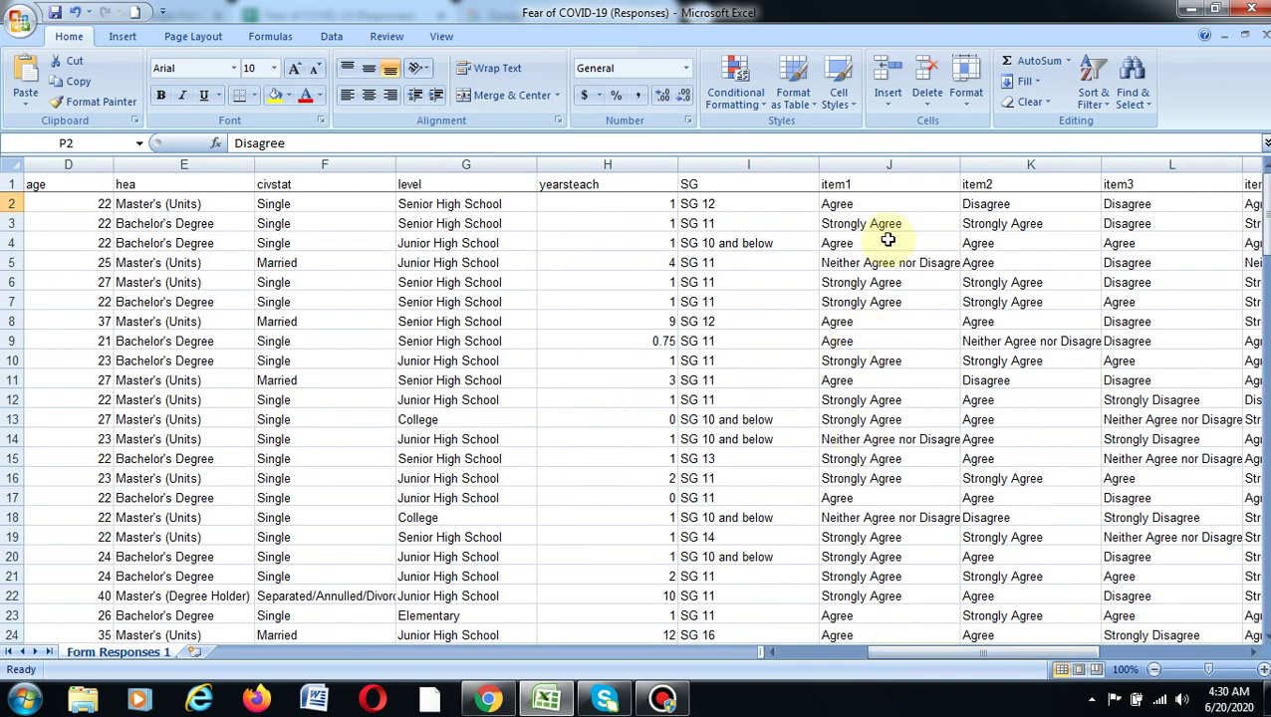
pyautogui.click(870, 184)
pyautogui.press('Down')
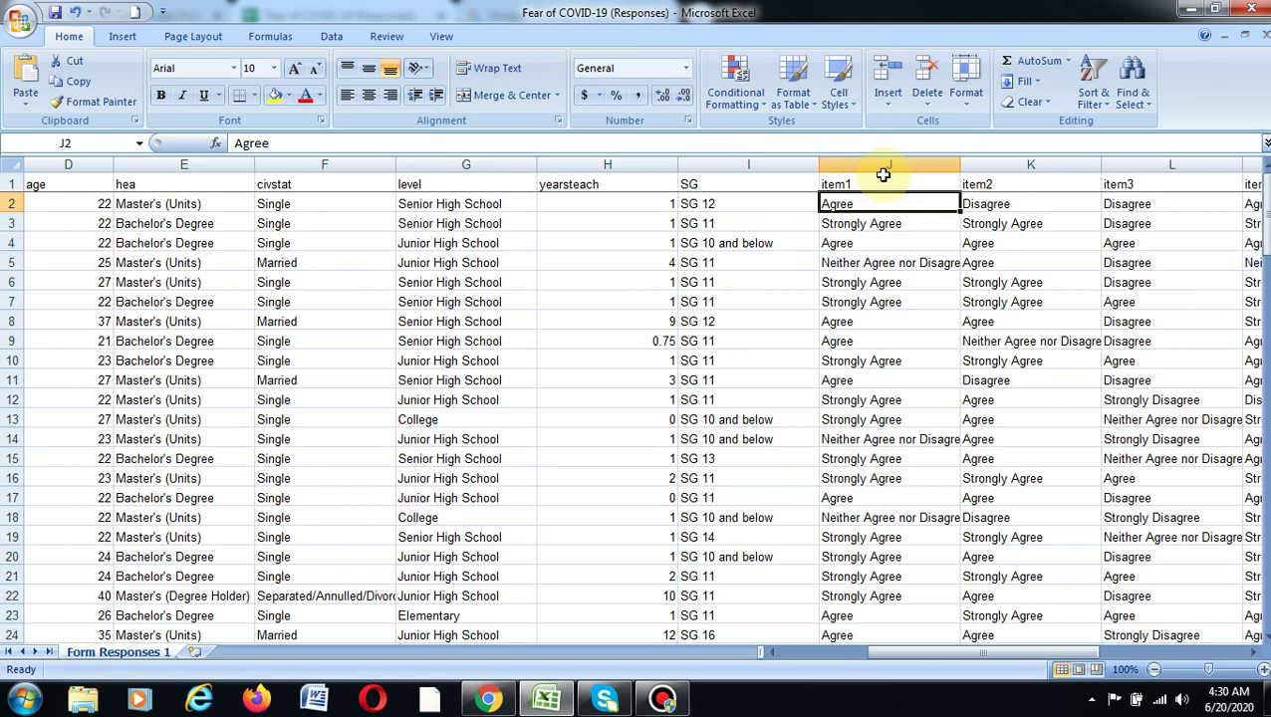
pyautogui.press('Down')
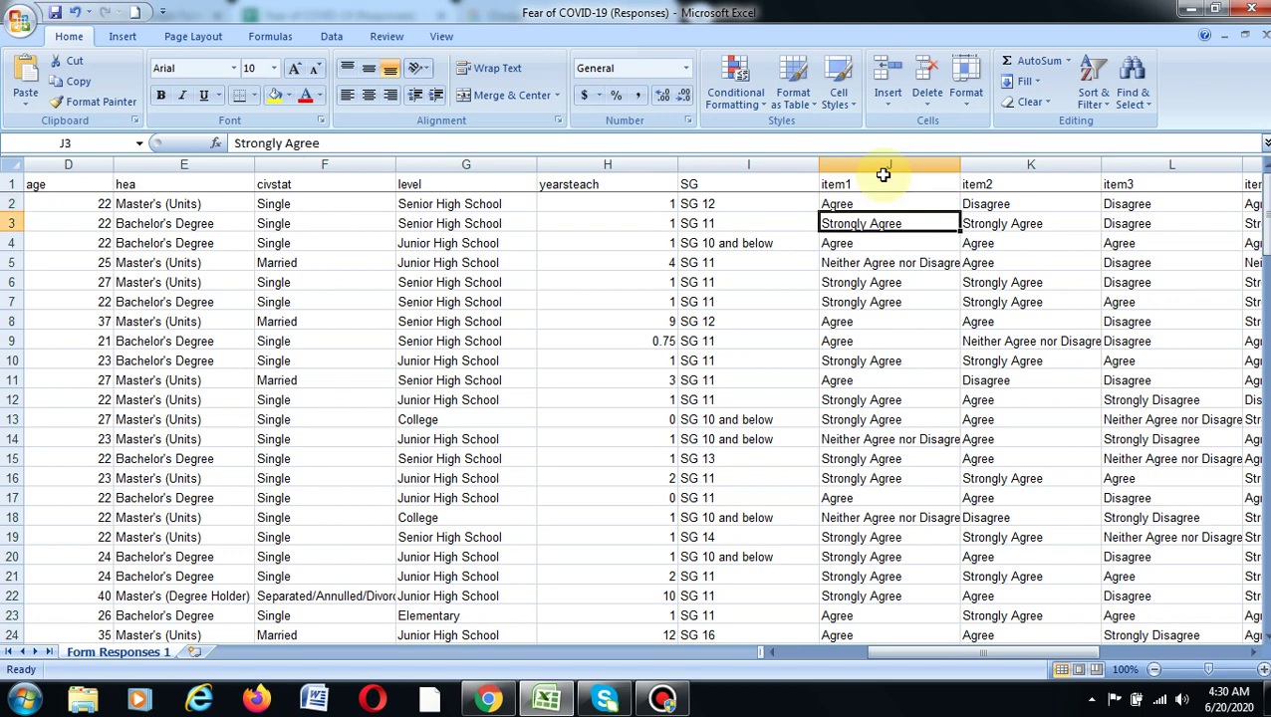
pyautogui.press('Up')
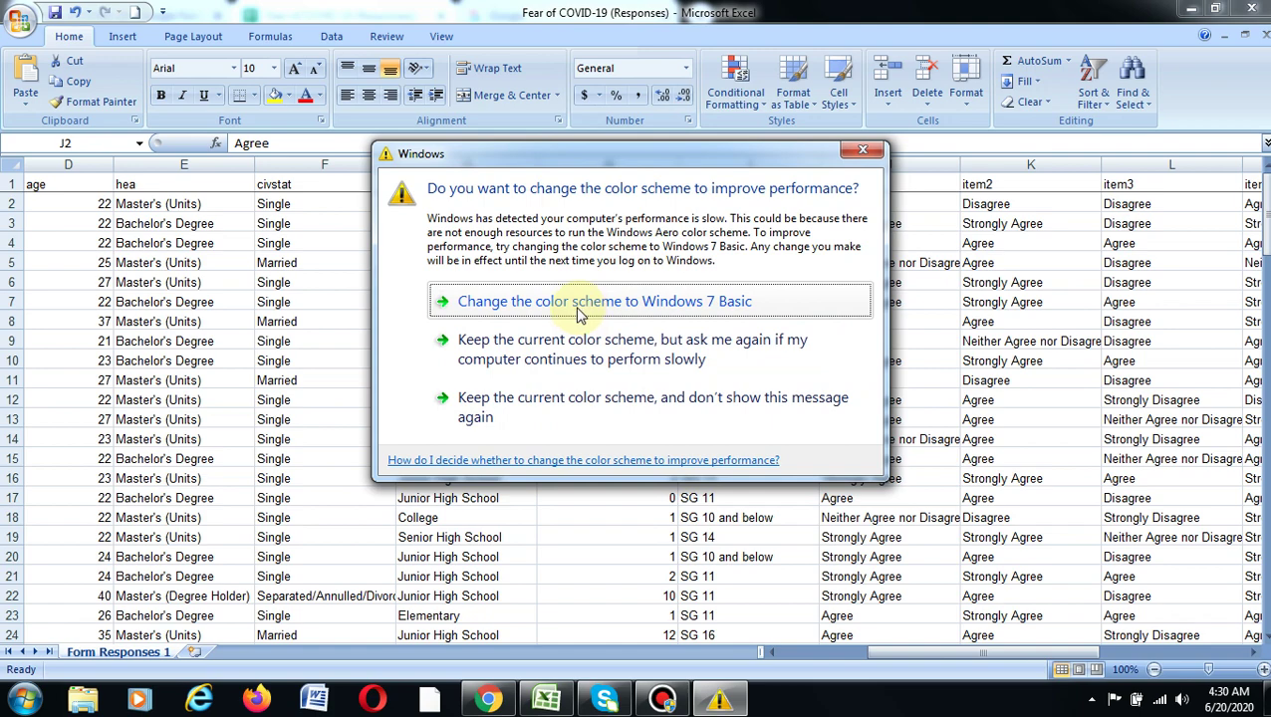
pyautogui.click(523, 410)
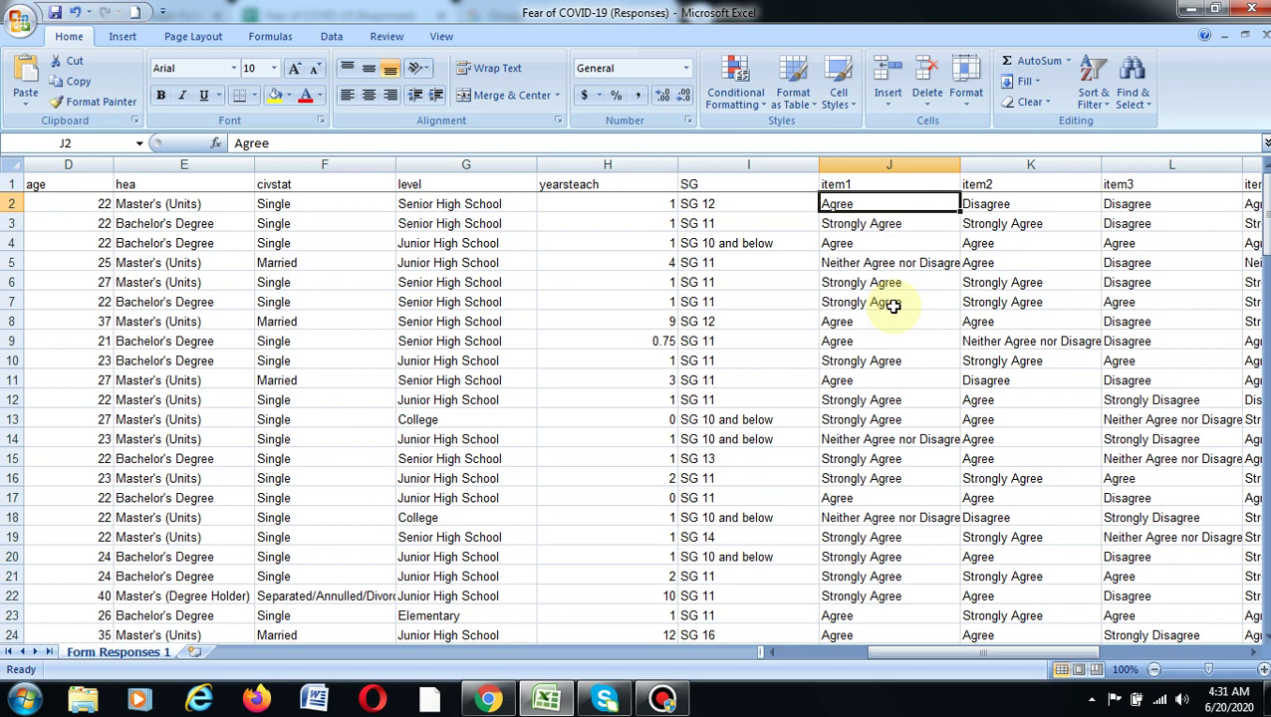
# Step: Examine the answers in row 2 across the survey item columns from item1 past item7
pyautogui.press('Right')
pyautogui.press('Right')
pyautogui.press('Right')
pyautogui.press('Right')
pyautogui.press('Right')
pyautogui.press('Right')
pyautogui.press('Right')
pyautogui.press('Right')
pyautogui.press('Right')
pyautogui.press('Right')
pyautogui.press('Right')
pyautogui.press('Right')
pyautogui.press('Left')
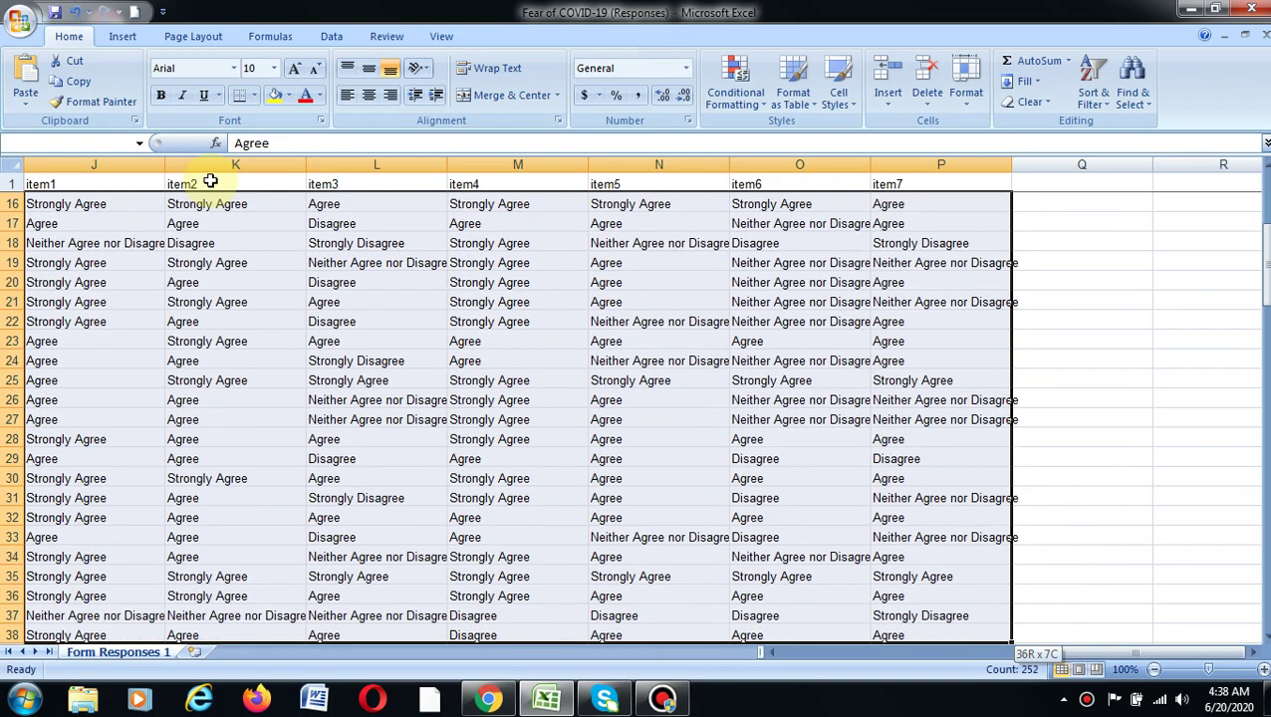
# Step: Extend the selection of the item1 to item7 answers down to the last response, covering J2 to P127
pyautogui.scroll(-8, 210, 181)
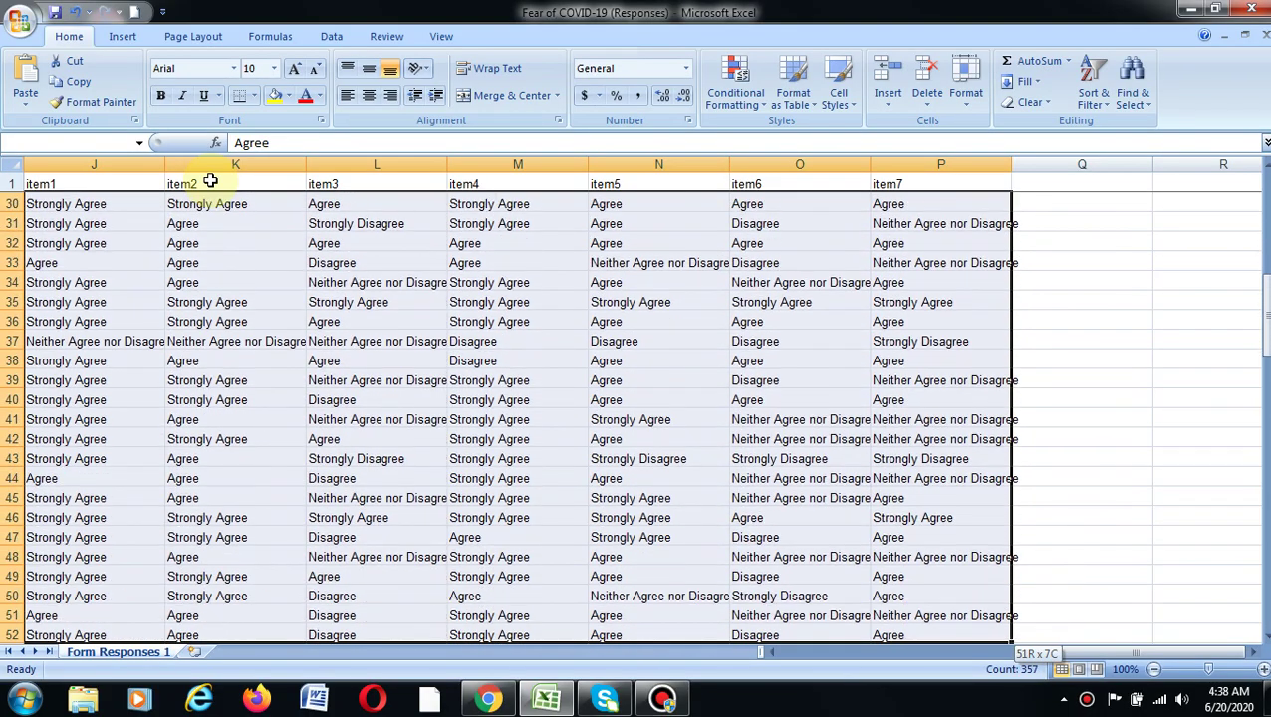
pyautogui.hotkey('shift', 'Down')
pyautogui.hotkey('shift', 'Down')
pyautogui.hotkey('shift', 'Down')
pyautogui.hotkey('shift', 'Down')
pyautogui.hotkey('shift', 'Down')
pyautogui.hotkey('shift', 'Down')
pyautogui.hotkey('shift', 'Down')
pyautogui.hotkey('shift', 'Down')
pyautogui.hotkey('shift', 'Down')
pyautogui.hotkey('shift', 'Down')
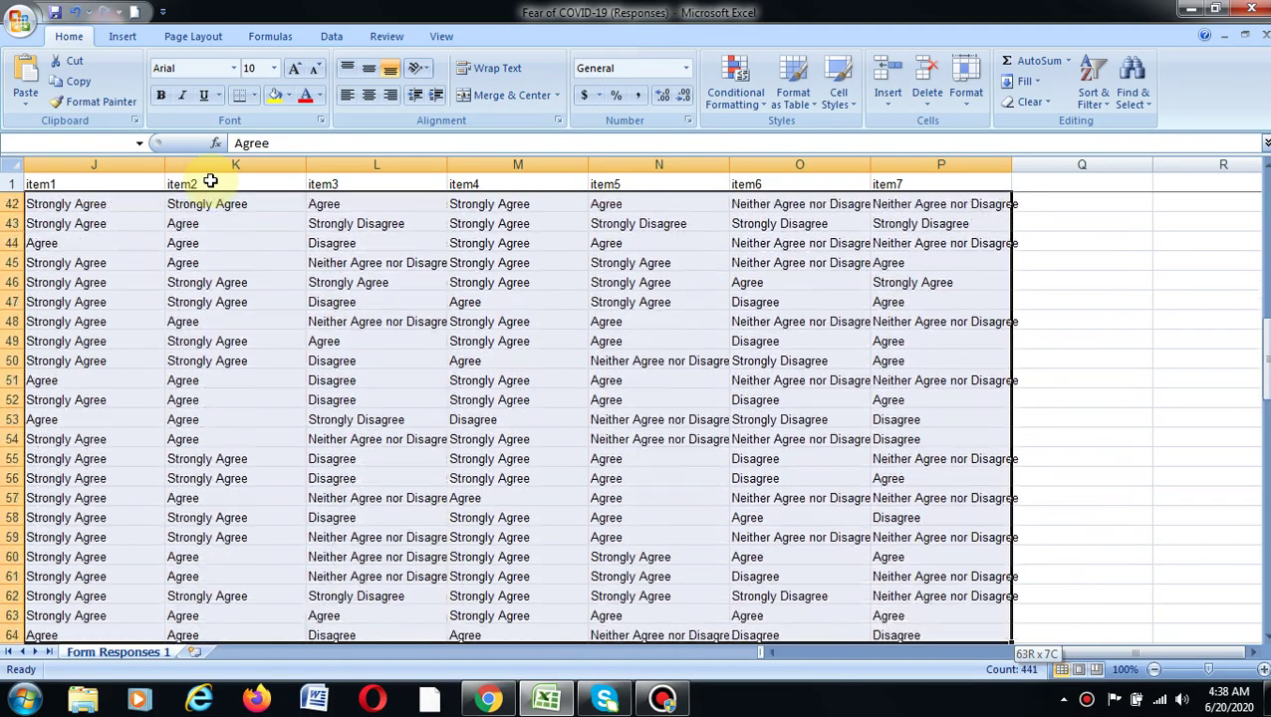
pyautogui.hotkey('shift', 'Down')
pyautogui.hotkey('shift', 'Down')
pyautogui.hotkey('shift', 'Down')
pyautogui.hotkey('shift', 'Down')
pyautogui.hotkey('shift', 'Down')
pyautogui.hotkey('shift', 'Down')
pyautogui.hotkey('shift', 'Down')
pyautogui.hotkey('shift', 'Down')
pyautogui.hotkey('shift', 'Down')
pyautogui.hotkey('shift', 'Down')
pyautogui.hotkey('shift', 'Down')
pyautogui.hotkey('shift', 'Down')
pyautogui.hotkey('shift', 'Down')
pyautogui.hotkey('shift', 'Down')
pyautogui.hotkey('shift', 'Down')
pyautogui.hotkey('shift', 'Down')
pyautogui.hotkey('shift', 'Down')
pyautogui.hotkey('shift', 'Down')
pyautogui.hotkey('shift', 'Down')
pyautogui.hotkey('shift', 'Down')
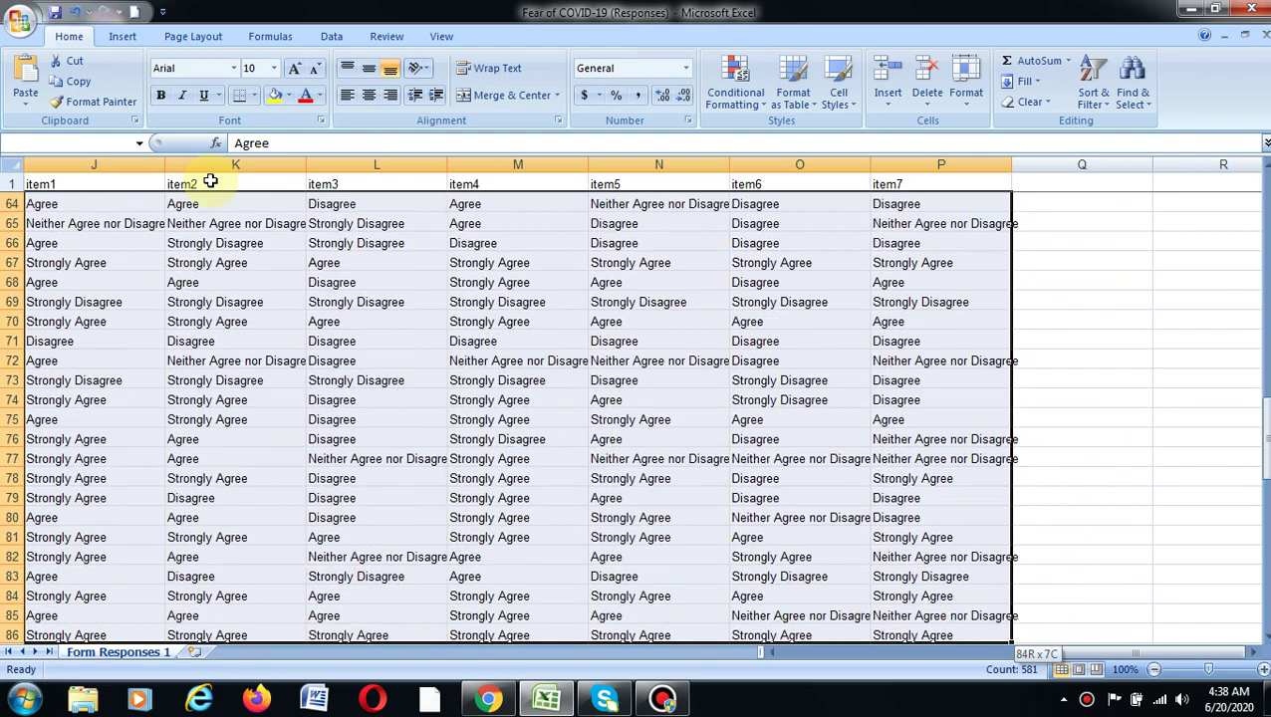
pyautogui.hotkey('shift', 'Down')
pyautogui.hotkey('shift', 'Down')
pyautogui.hotkey('shift', 'Down')
pyautogui.hotkey('shift', 'Down')
pyautogui.hotkey('shift', 'Down')
pyautogui.hotkey('shift', 'Down')
pyautogui.hotkey('shift', 'Down')
pyautogui.hotkey('shift', 'Down')
pyautogui.hotkey('shift', 'Down')
pyautogui.hotkey('shift', 'Down')
pyautogui.hotkey('shift', 'Down')
pyautogui.hotkey('shift', 'Down')
pyautogui.hotkey('shift', 'Down')
pyautogui.hotkey('shift', 'Down')
pyautogui.hotkey('shift', 'Down')
pyautogui.hotkey('shift', 'Down')
pyautogui.hotkey('shift', 'Down')
pyautogui.hotkey('shift', 'Down')
pyautogui.hotkey('shift', 'Down')
pyautogui.hotkey('shift', 'Down')
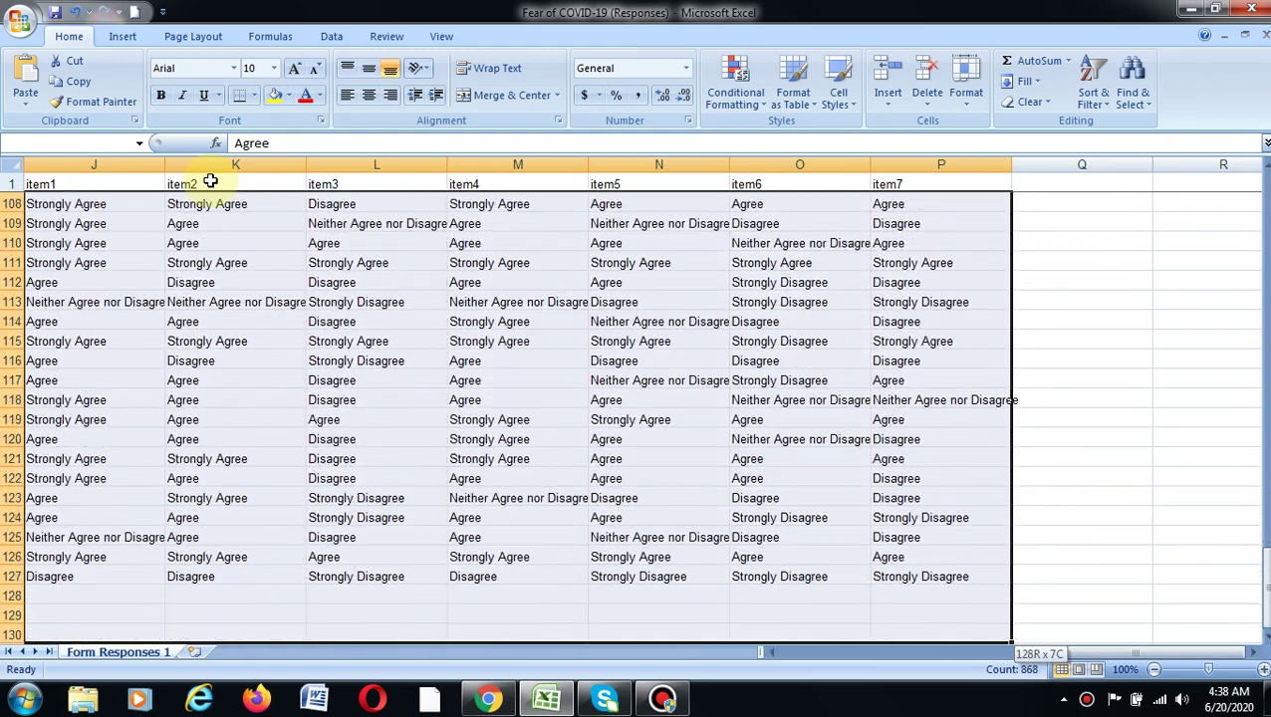
pyautogui.hotkey('shift', 'Up')
pyautogui.hotkey('shift', 'Up')
pyautogui.hotkey('shift', 'Up')
pyautogui.hotkey('shift', 'Up')
pyautogui.hotkey('shift', 'Up')
pyautogui.hotkey('shift', 'Up')
pyautogui.hotkey('shift', 'Up')
pyautogui.hotkey('shift', 'Up')
pyautogui.hotkey('shift', 'Up')
pyautogui.hotkey('shift', 'Up')
pyautogui.hotkey('shift', 'Up')
pyautogui.hotkey('shift', 'Up')
pyautogui.hotkey('shift', 'Up')
pyautogui.hotkey('shift', 'Up')
pyautogui.hotkey('shift', 'Up')
pyautogui.hotkey('shift', 'Up')
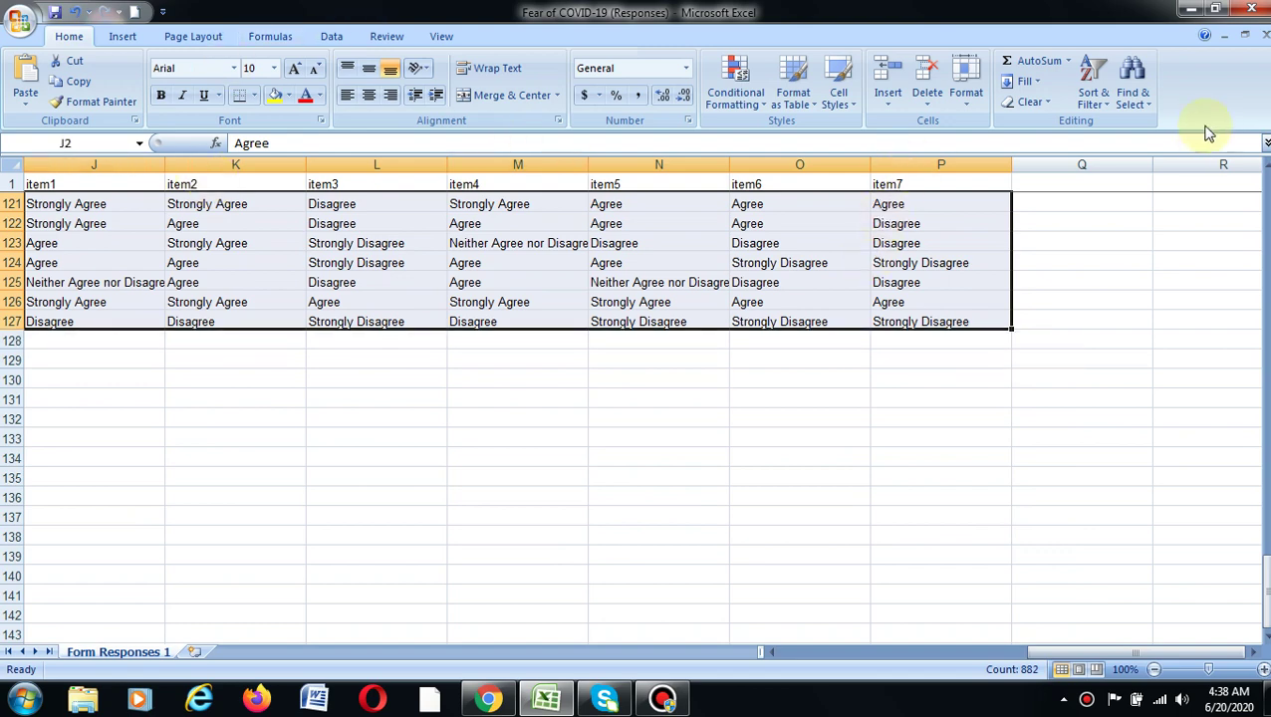
# Step: Start Find and Replace on the selected answers and check that matching of entire cell contents is enabled
pyautogui.click(1132, 99)
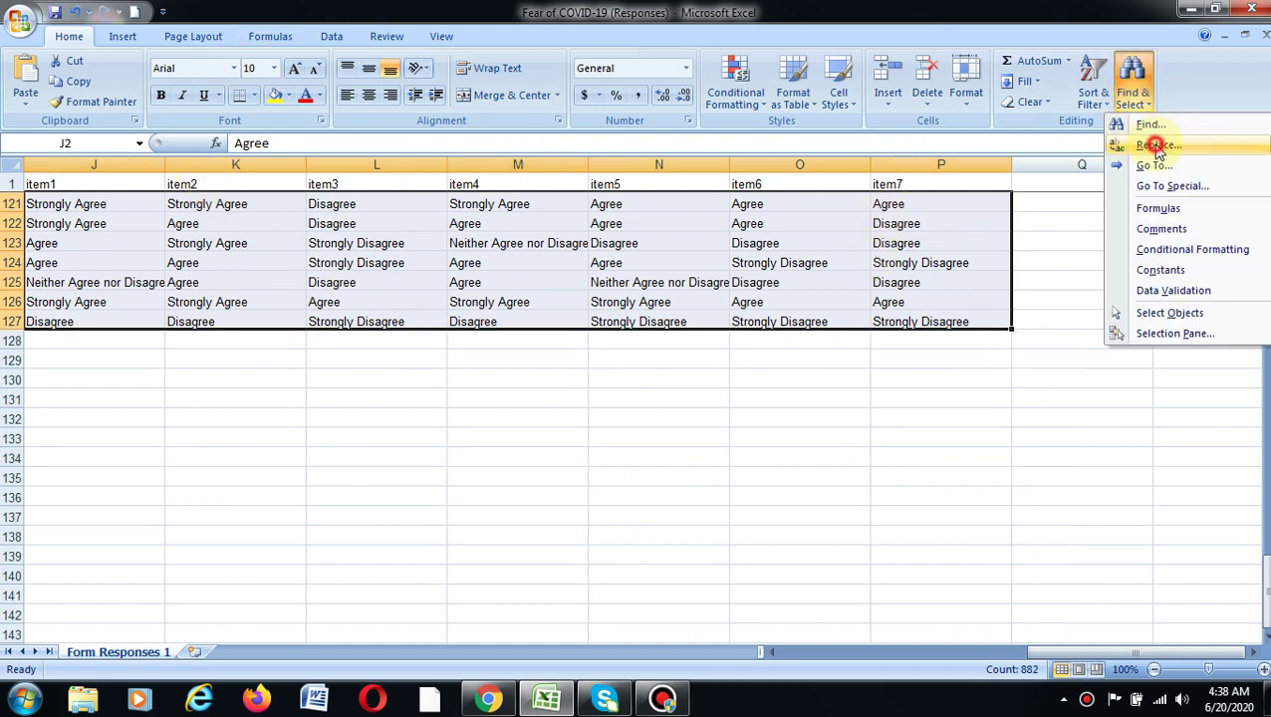
pyautogui.click(1151, 147)
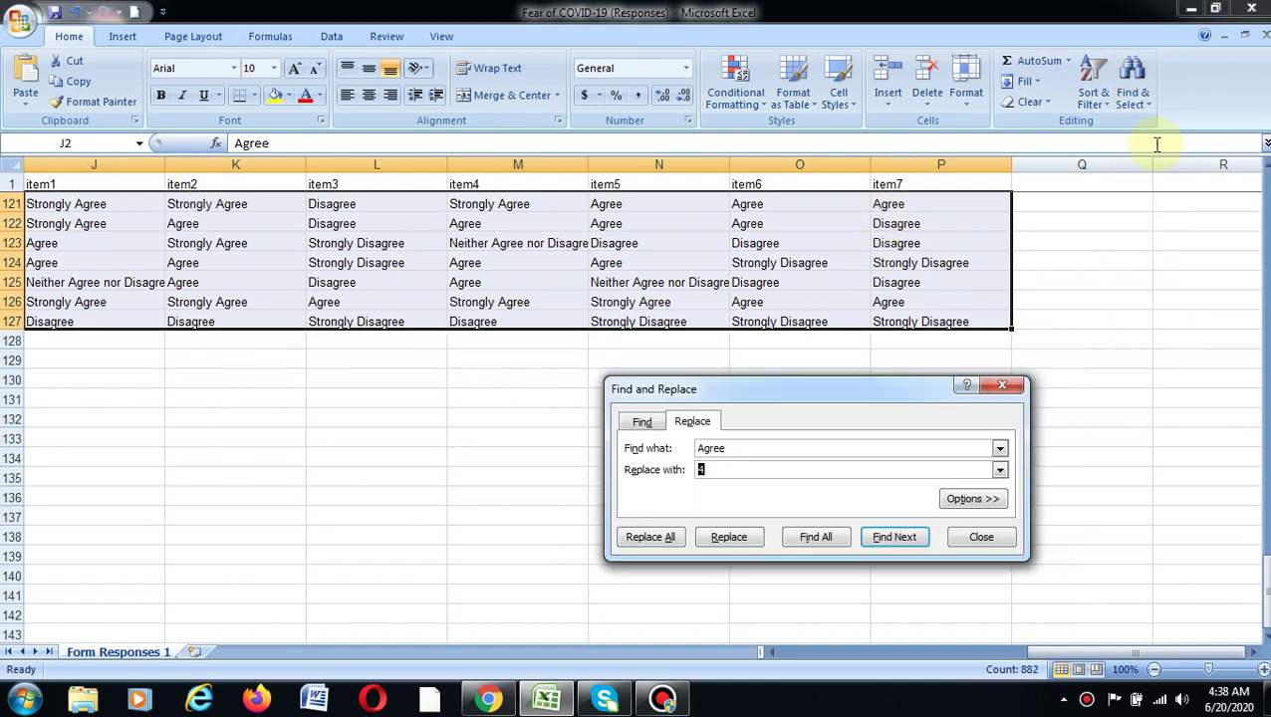
pyautogui.click(972, 499)
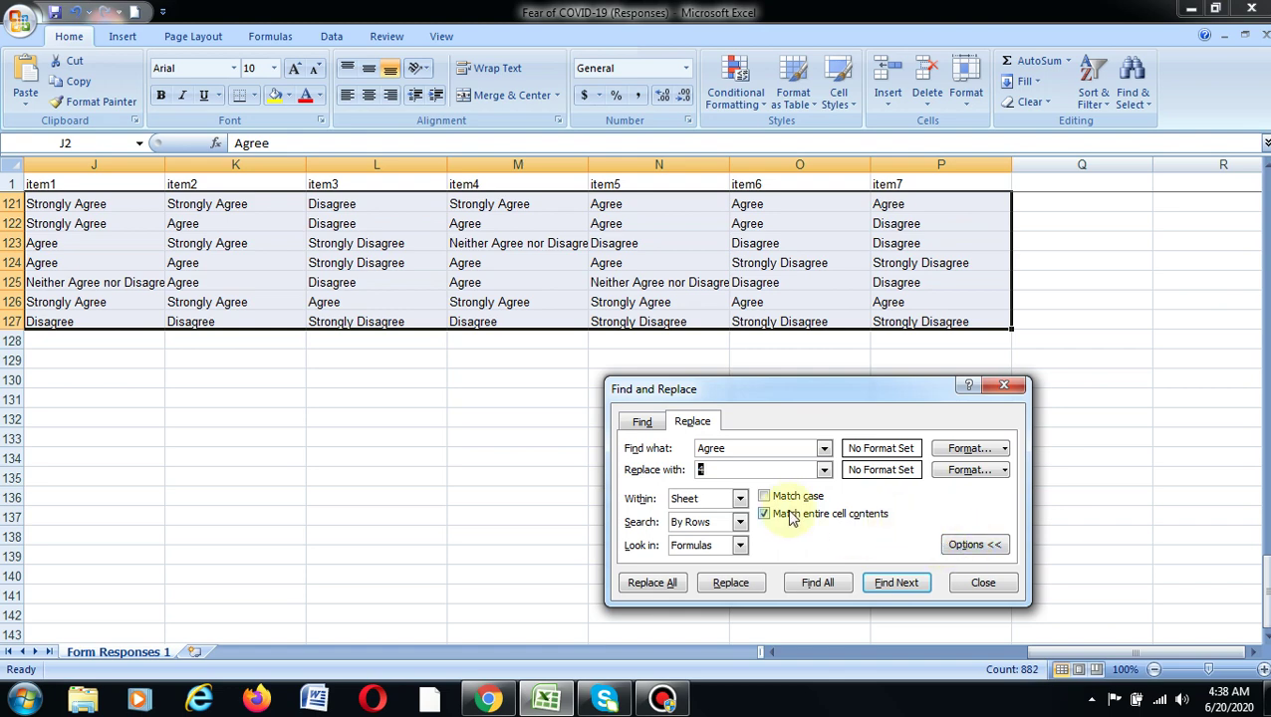
pyautogui.click(964, 545)
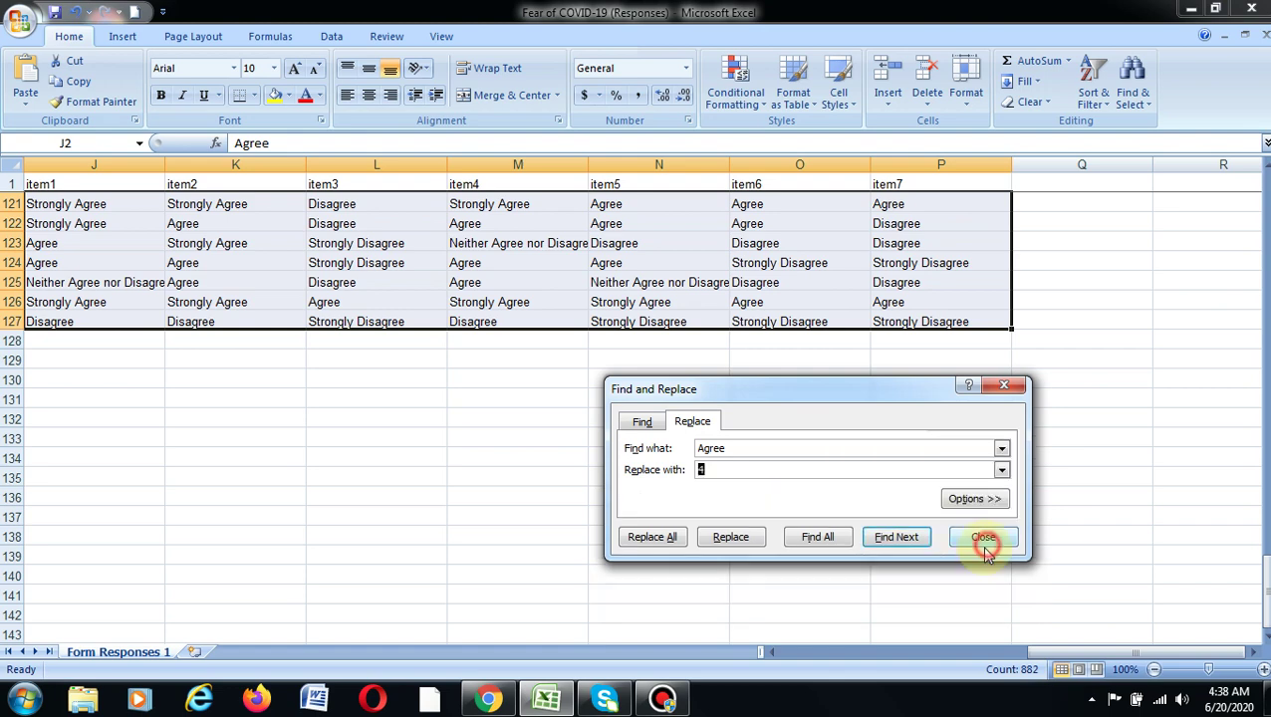
# Step: Replace every "Strongly Agree" answer in the selected item columns with 5
pyautogui.click(742, 449)
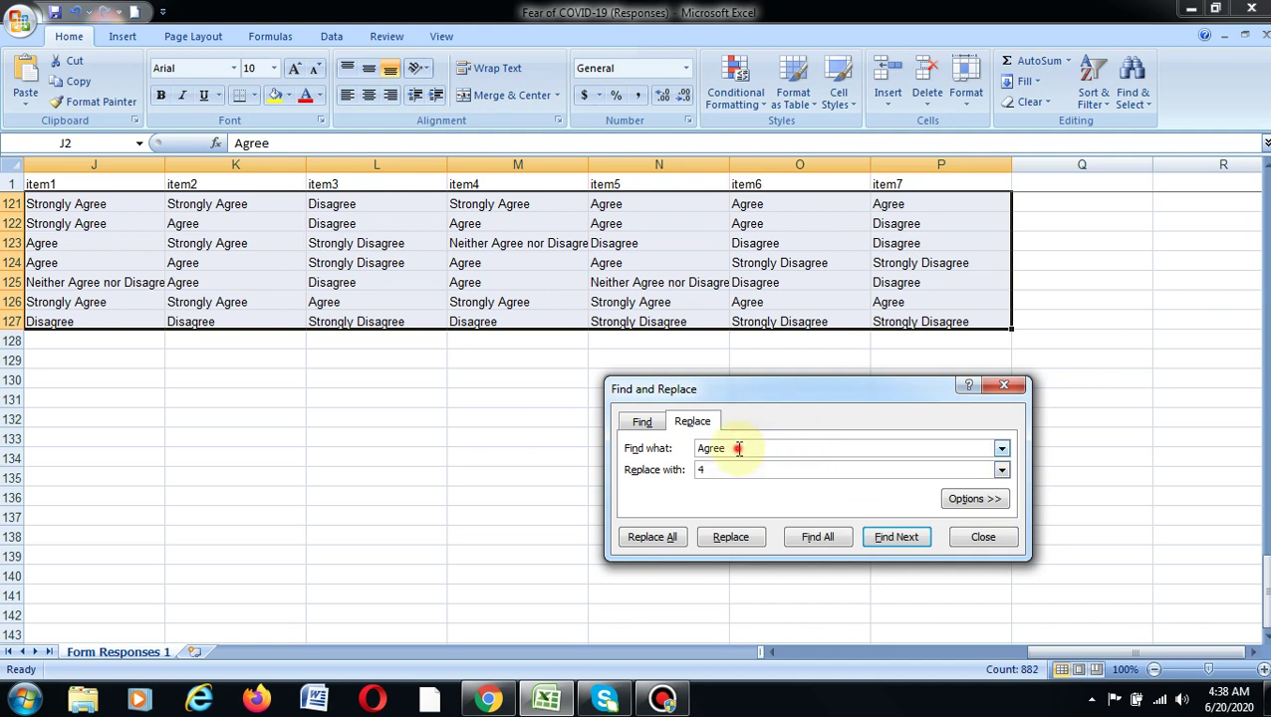
pyautogui.doubleClick(710, 448)
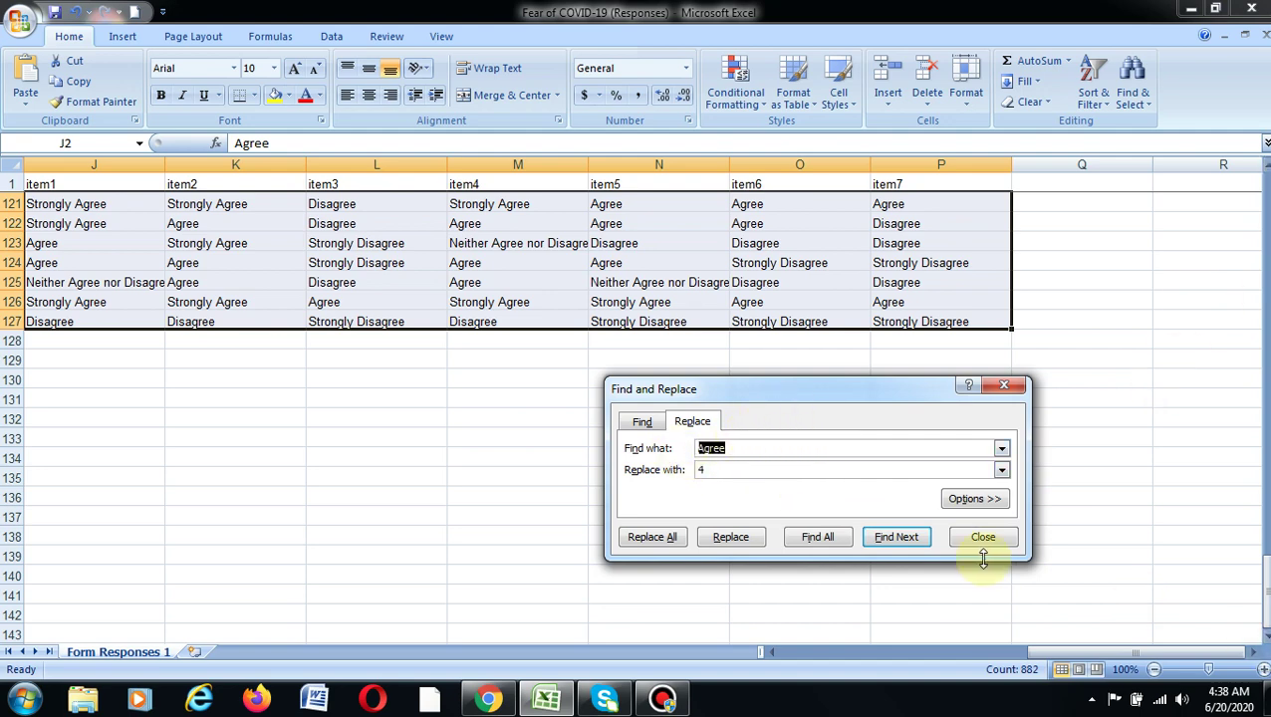
pyautogui.write('Str')
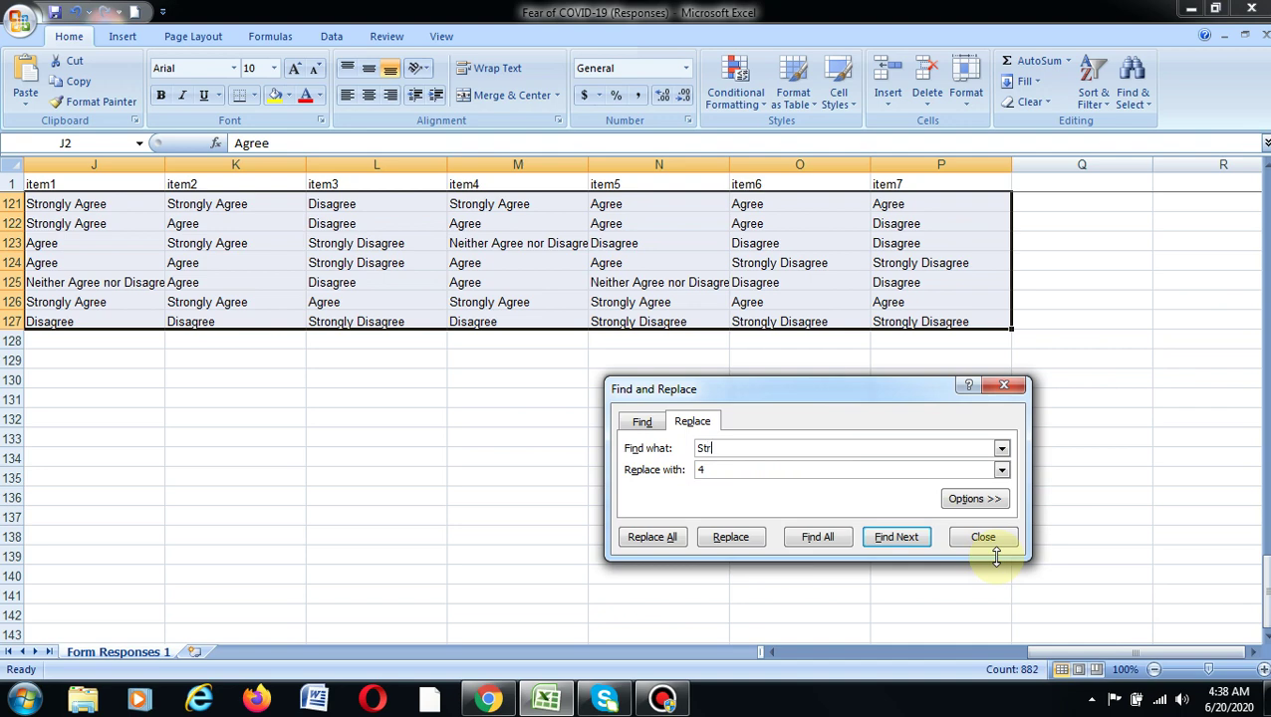
pyautogui.write('ongly Agree')
pyautogui.doubleClick(733, 472)
pyautogui.write('5')
pyautogui.click(653, 537)
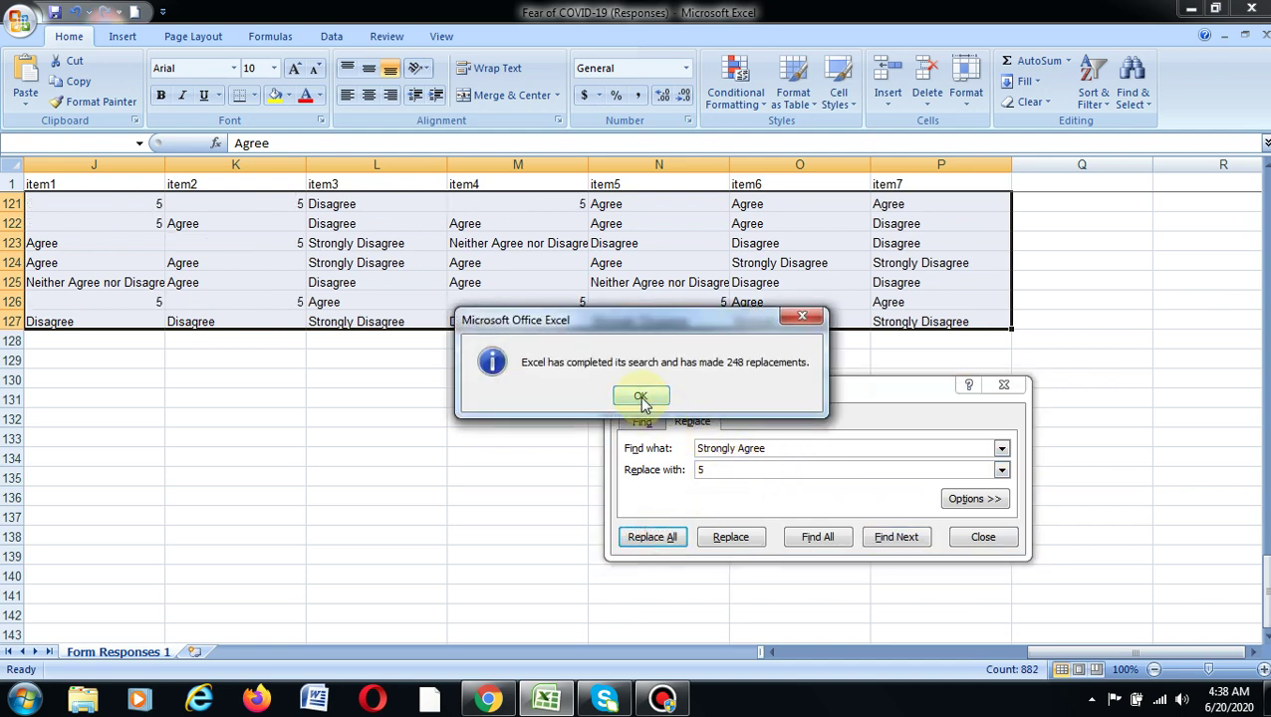
pyautogui.click(643, 398)
# Step: Replace every "Agree" answer in the selected item columns with 4
pyautogui.moveTo(1264, 597)
pyautogui.mouseDown()
pyautogui.moveTo(1263, 578)
pyautogui.moveTo(1260, 597)
pyautogui.mouseUp()
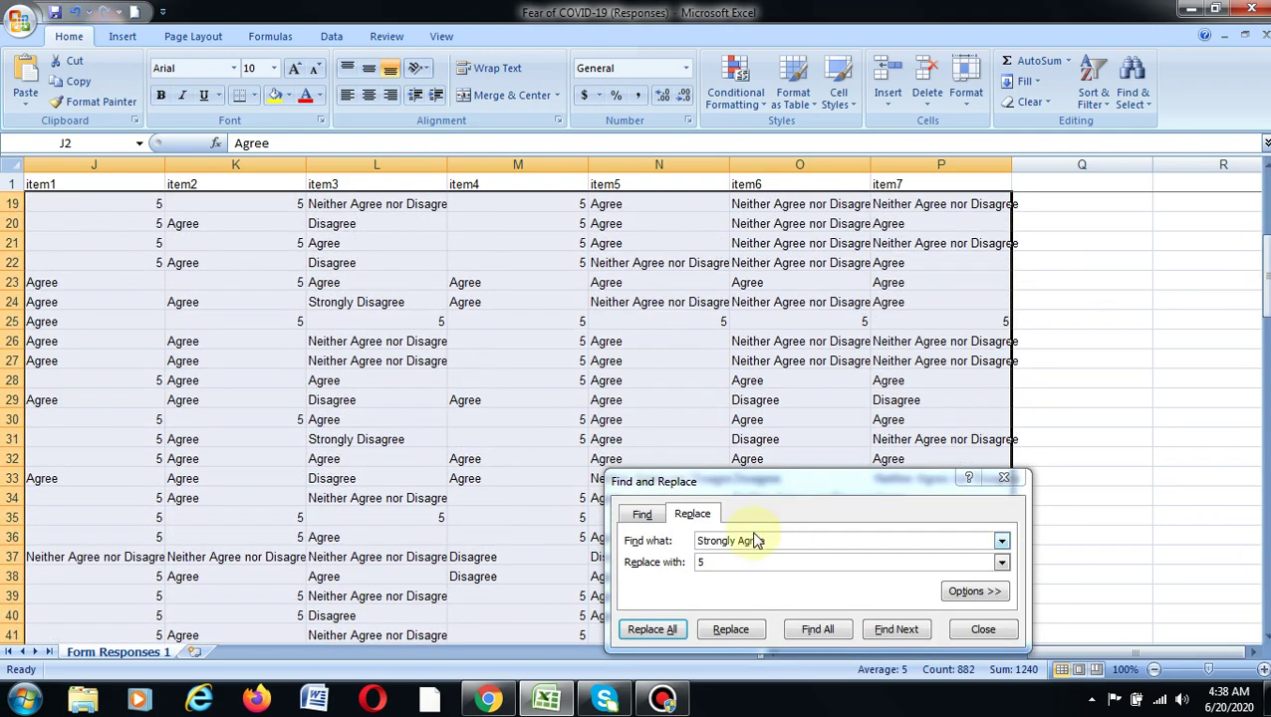
pyautogui.moveTo(735, 540); pyautogui.dragTo(684, 560)
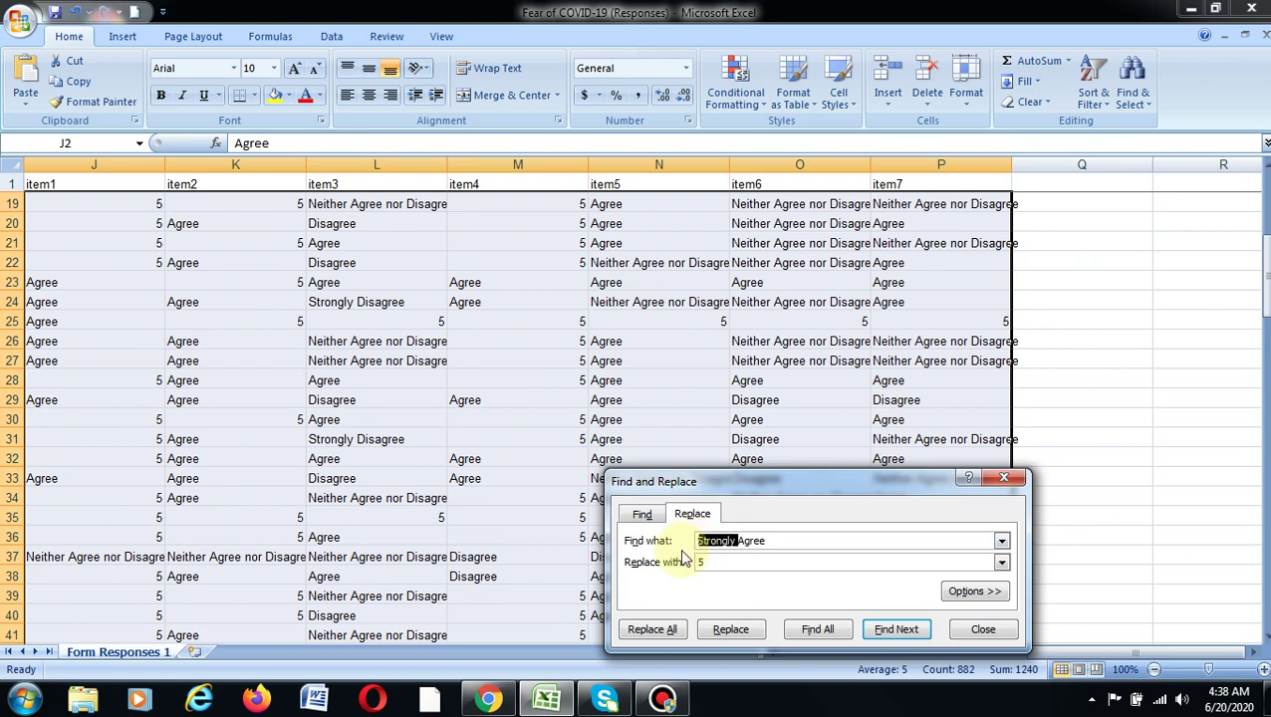
pyautogui.press('Delete')
pyautogui.doubleClick(725, 560)
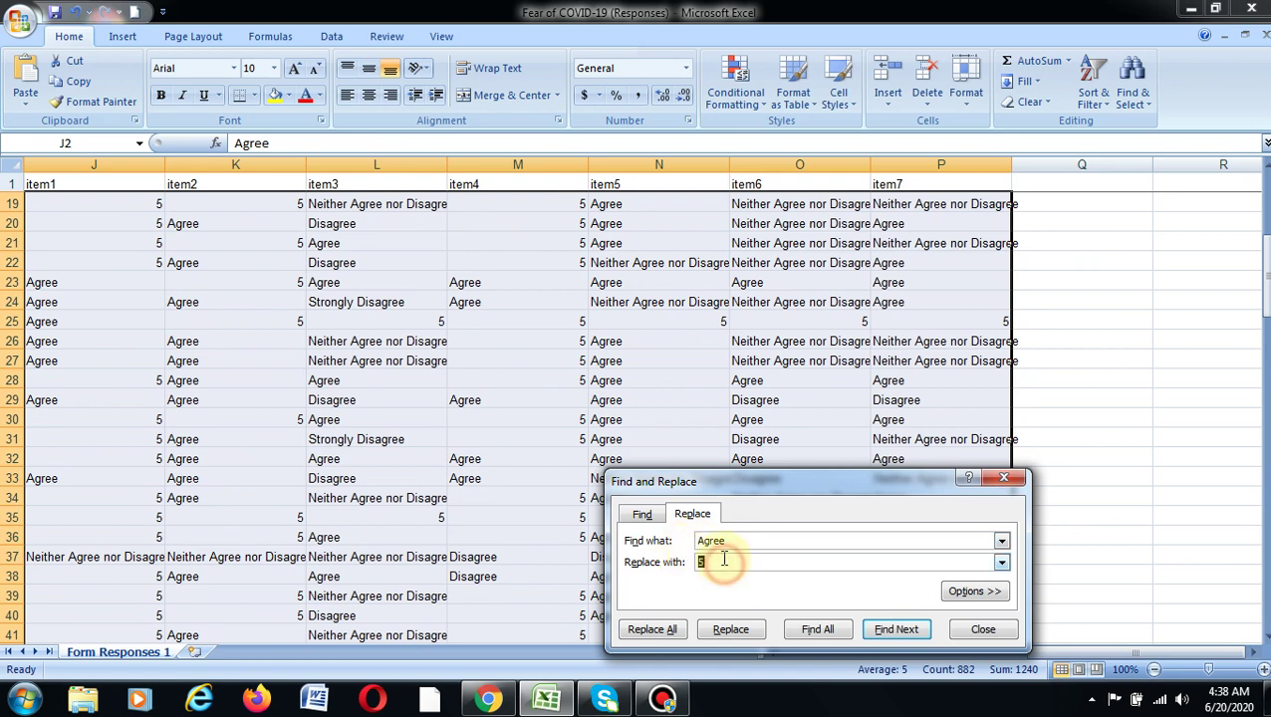
pyautogui.click(683, 630)
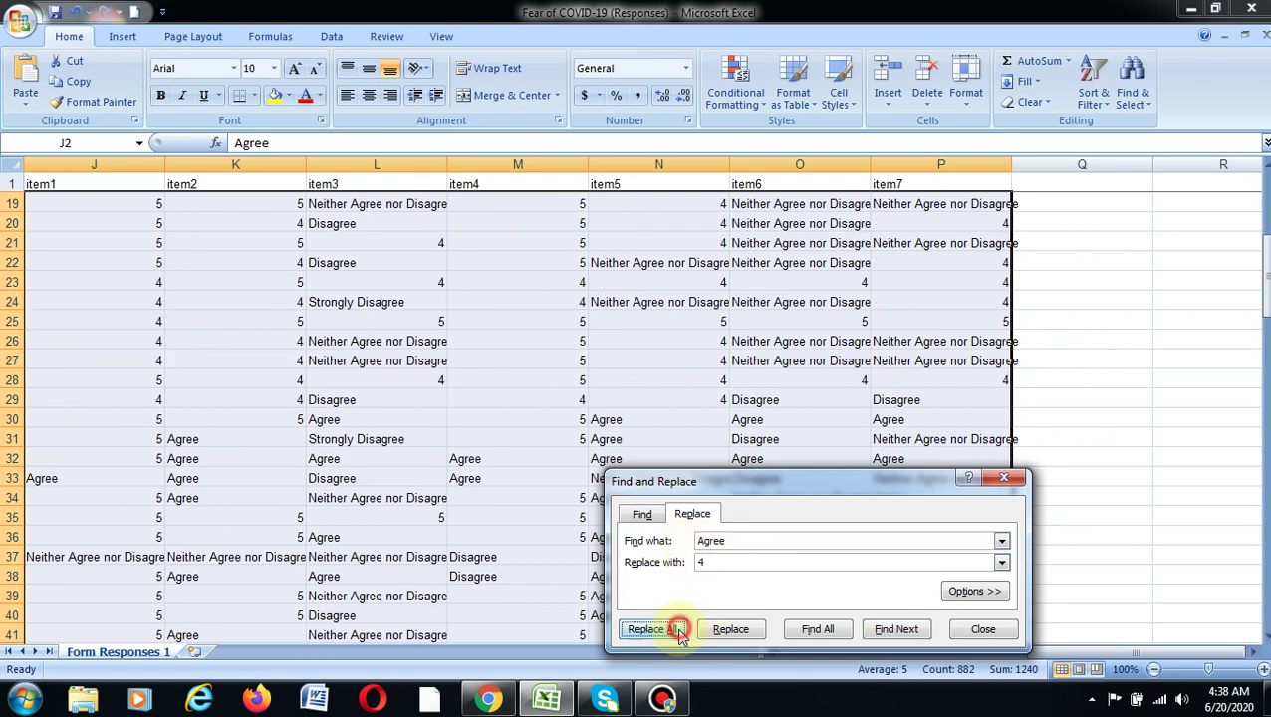
pyautogui.click(638, 397)
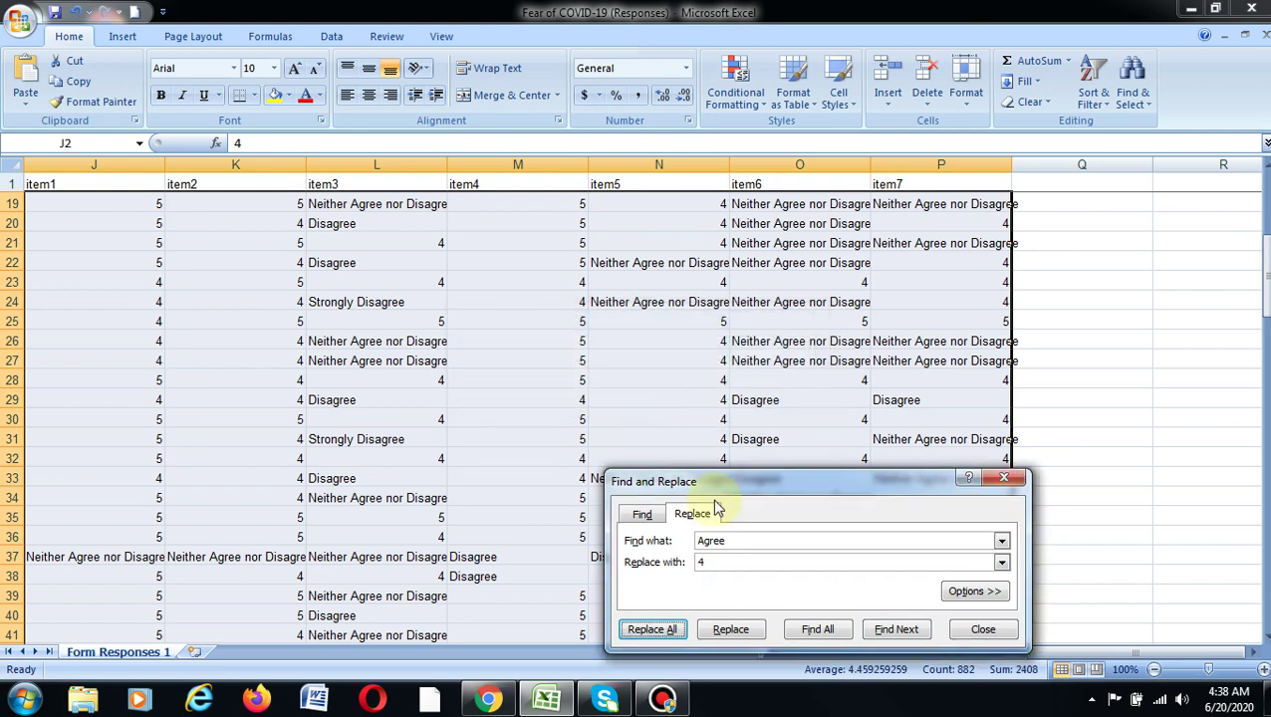
# Step: Replace every "Neither Agree nor Disagree" answer in the selected item columns with 3
pyautogui.click(698, 540)
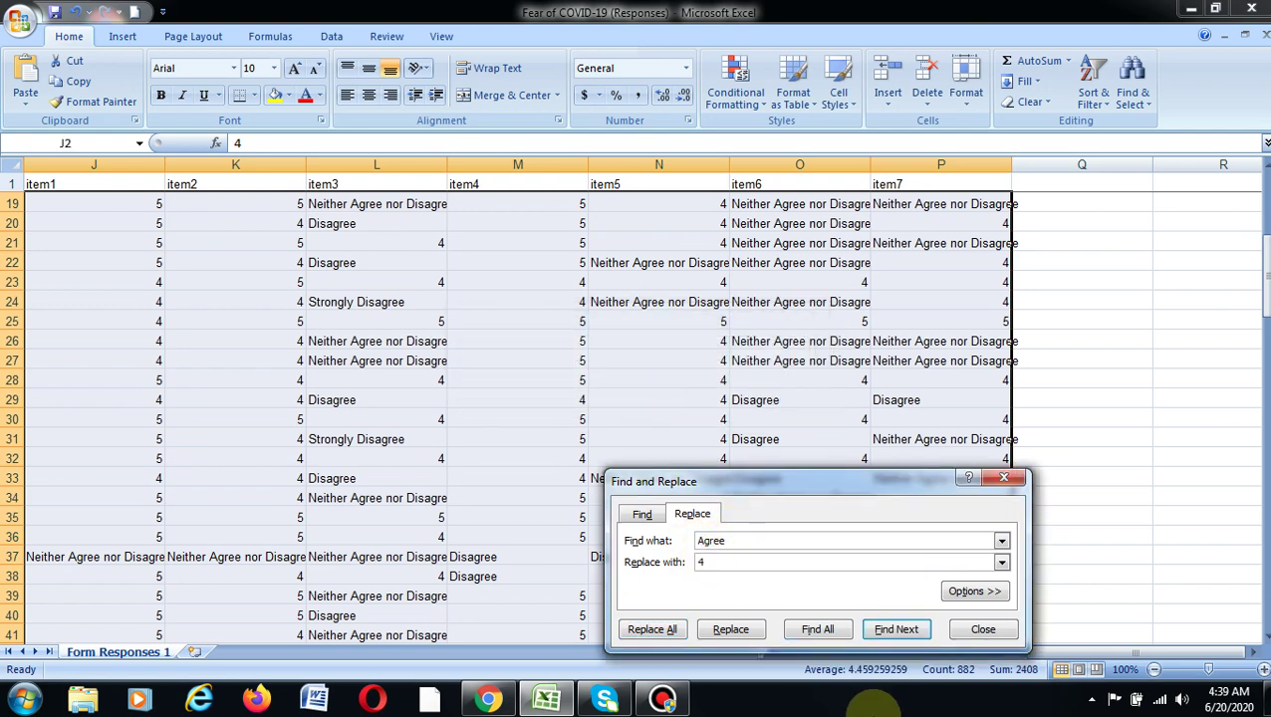
pyautogui.write('Neither Agree nor Disagree')
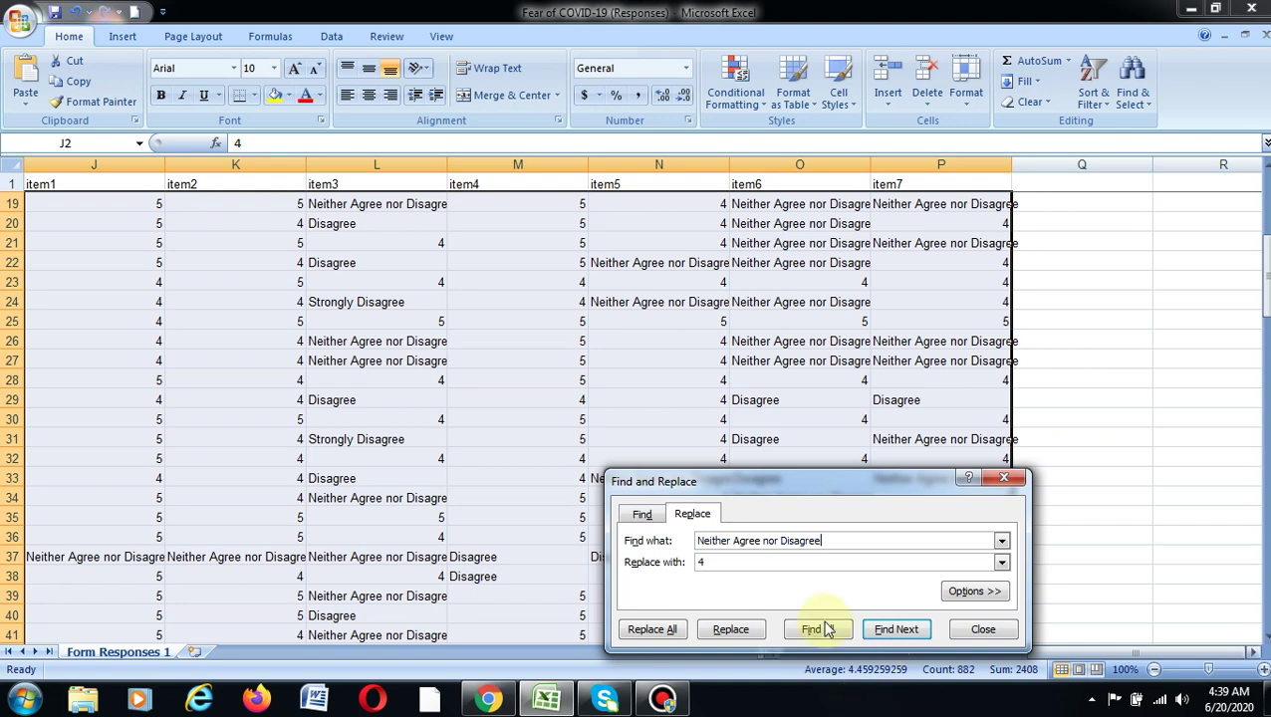
pyautogui.click(721, 564)
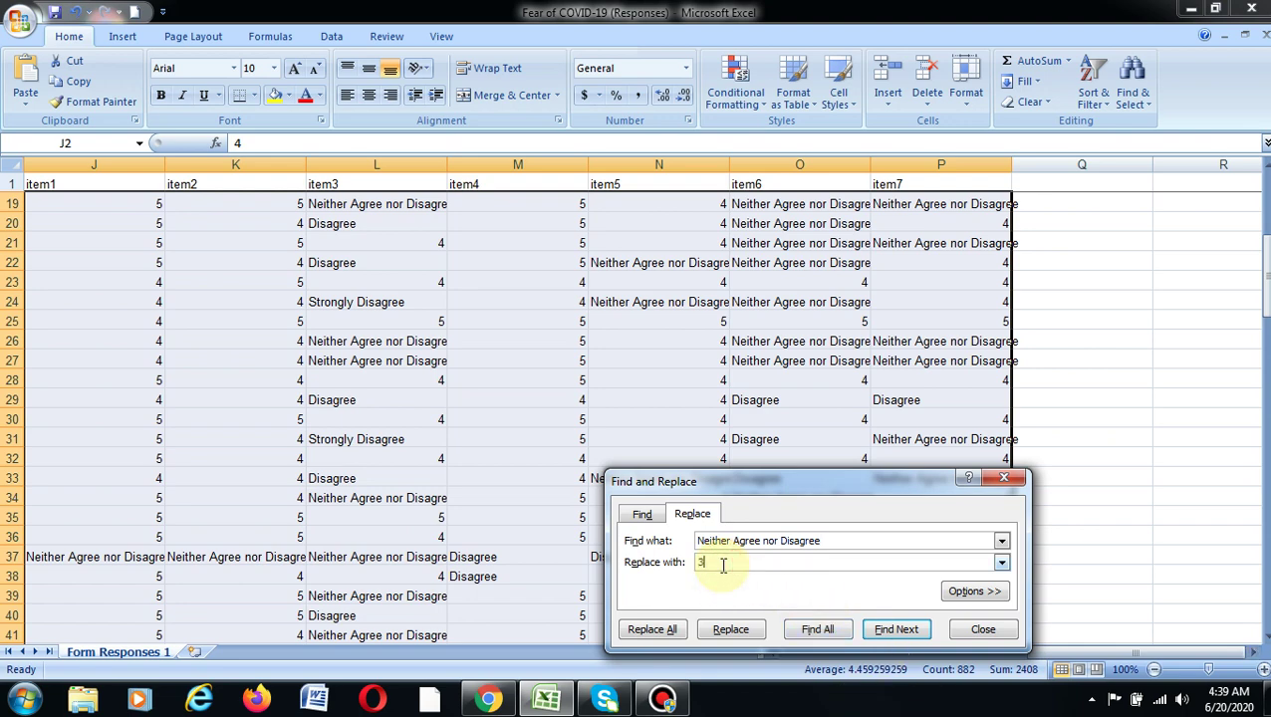
pyautogui.click(665, 631)
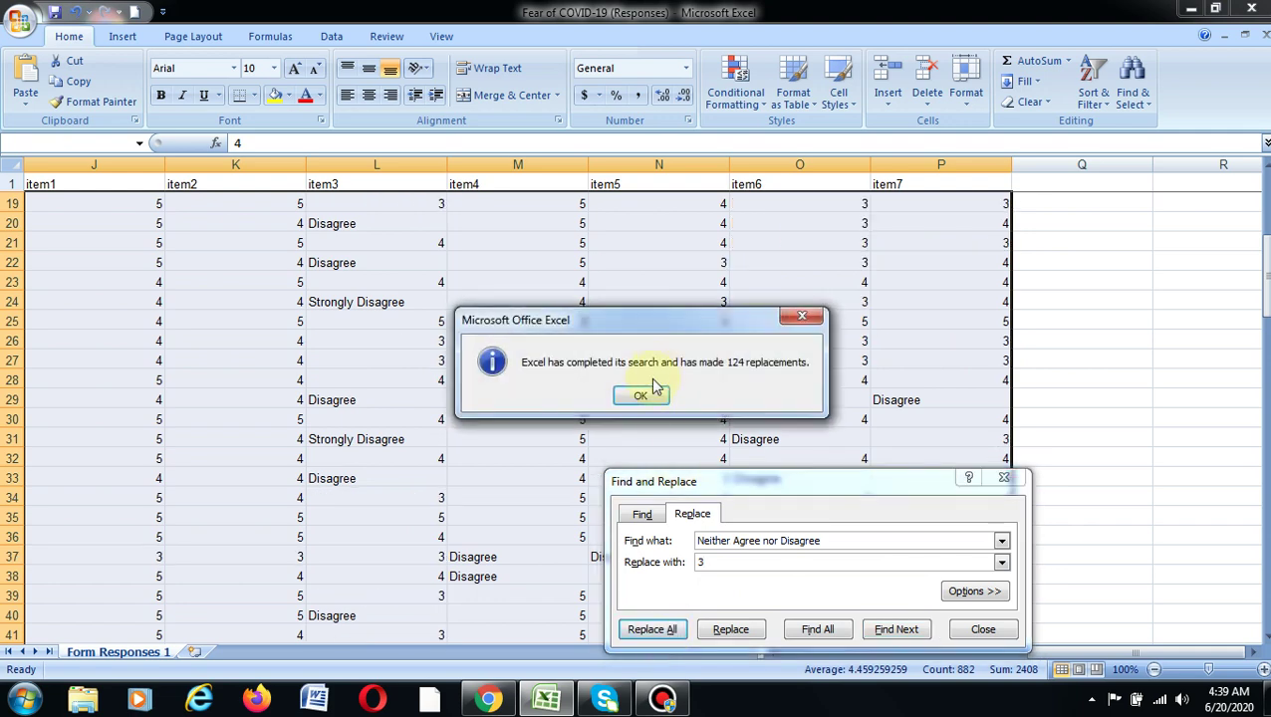
pyautogui.click(641, 397)
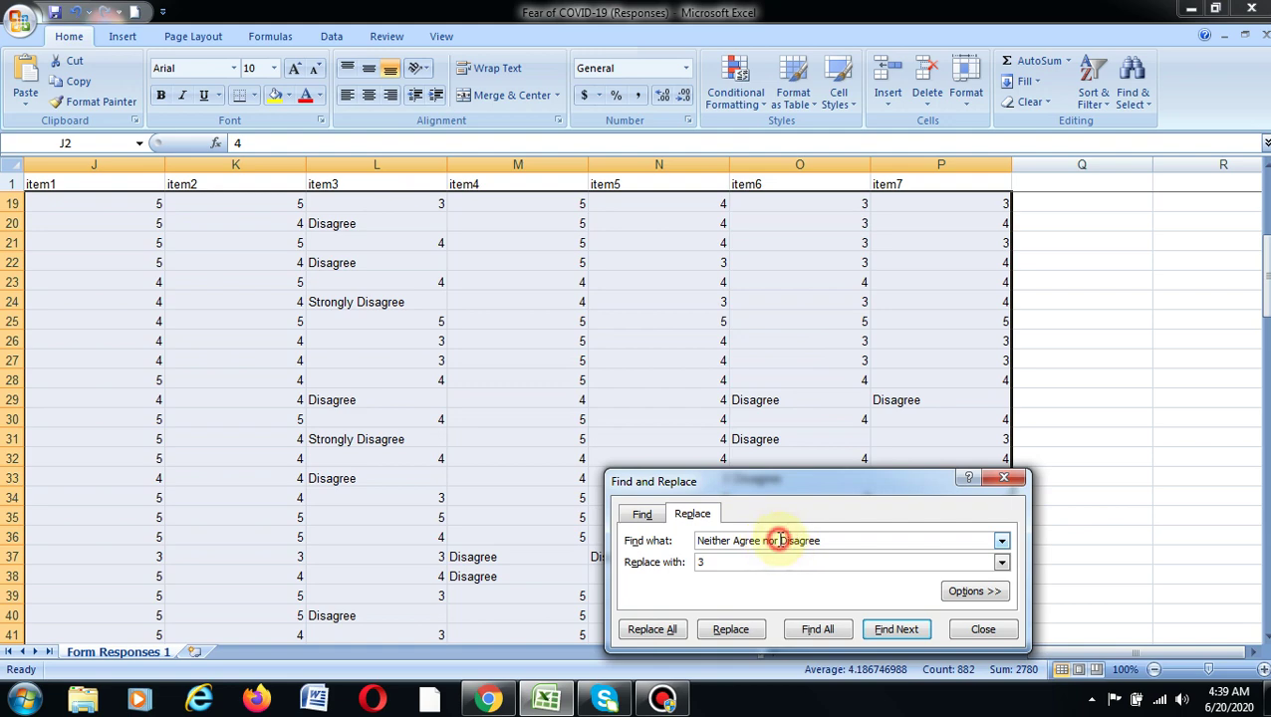
# Step: Replace every "Disagree" answer in the selected item columns with 2
pyautogui.moveTo(779, 540); pyautogui.dragTo(669, 540)
pyautogui.press('Delete')
pyautogui.press('Delete')
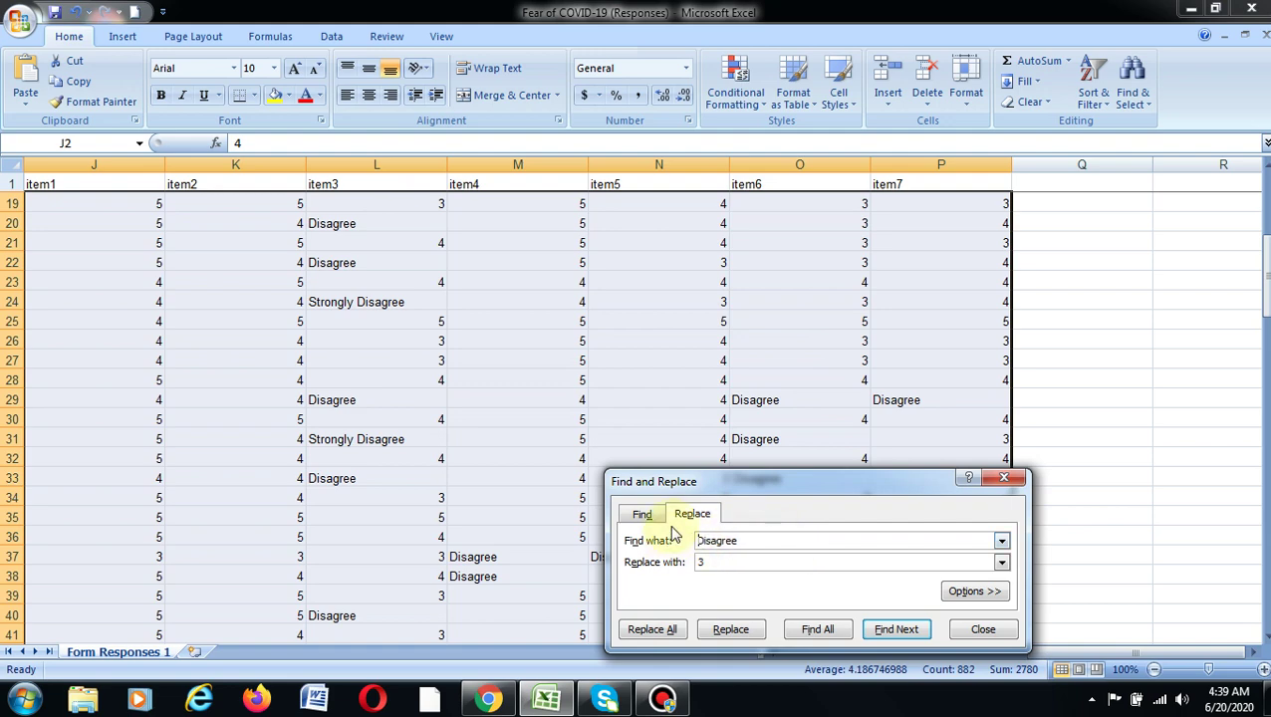
pyautogui.doubleClick(702, 561)
pyautogui.write('2')
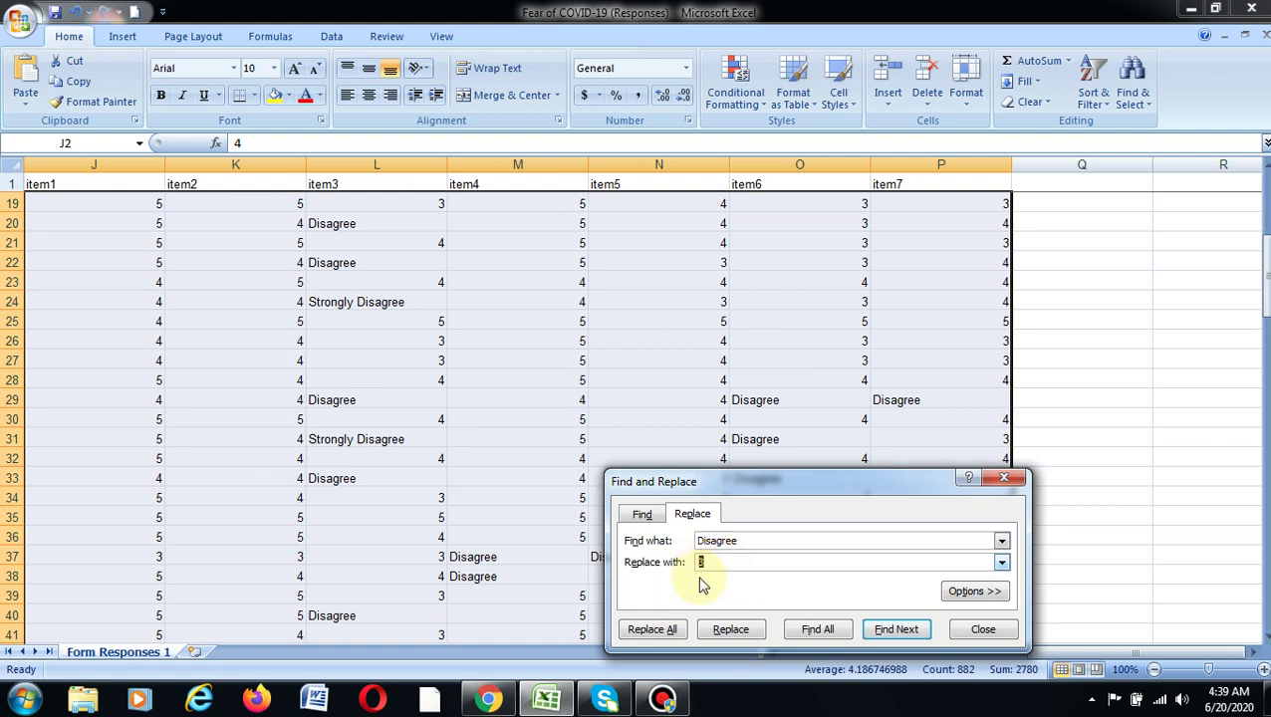
pyautogui.click(652, 630)
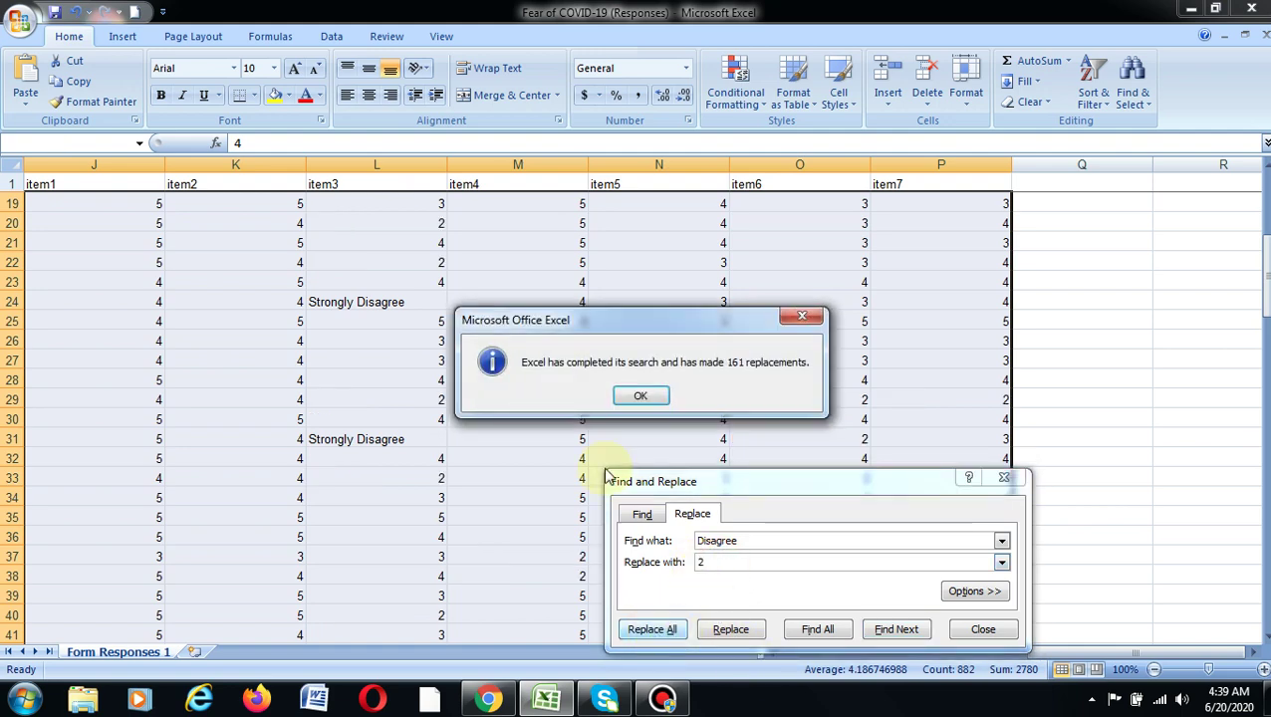
pyautogui.click(643, 397)
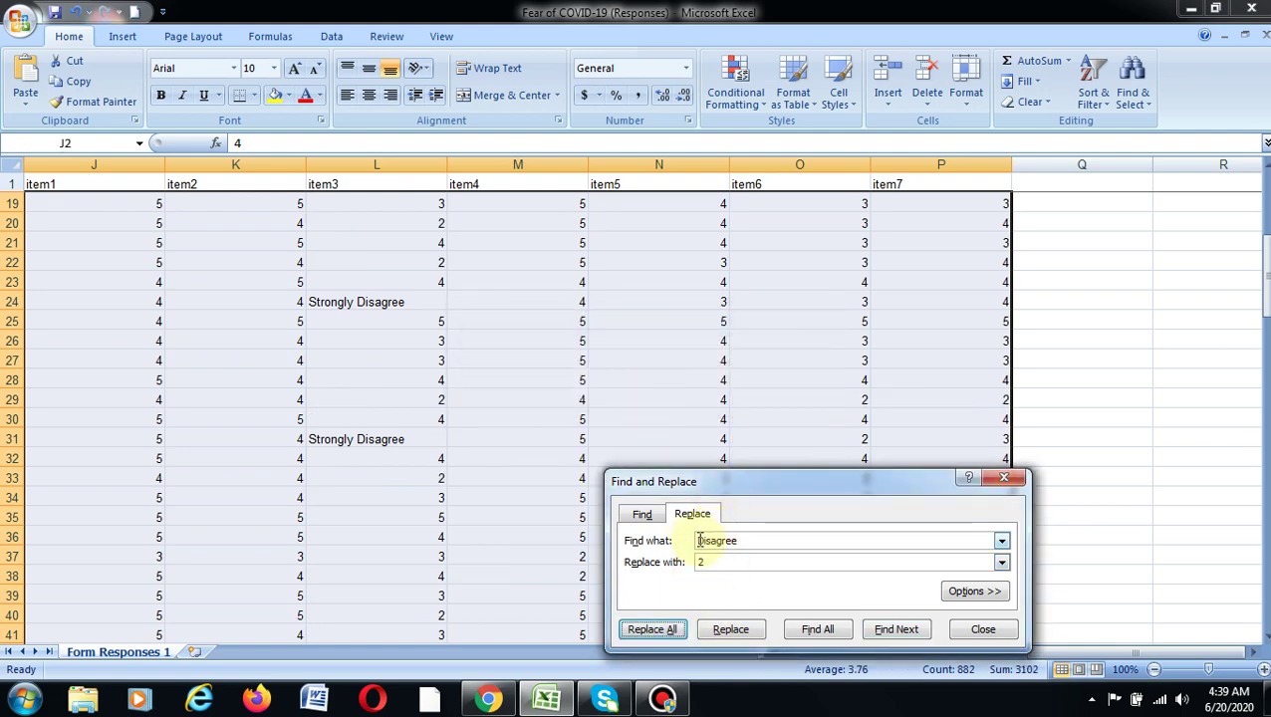
# Step: Replace every "Strongly Disagree" answer in the selected item columns with 1 and close Find and Replace
pyautogui.click(701, 541)
pyautogui.write('Str')
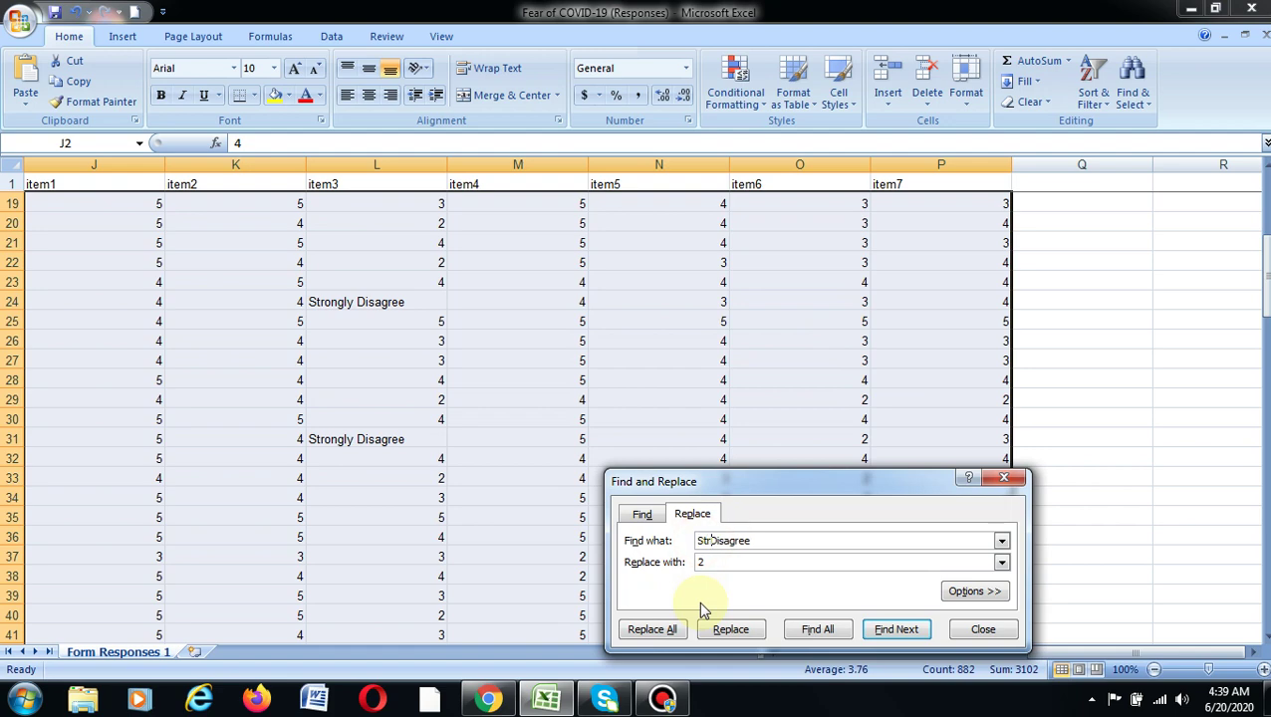
pyautogui.write('ongly')
pyautogui.doubleClick(699, 562)
pyautogui.write('1')
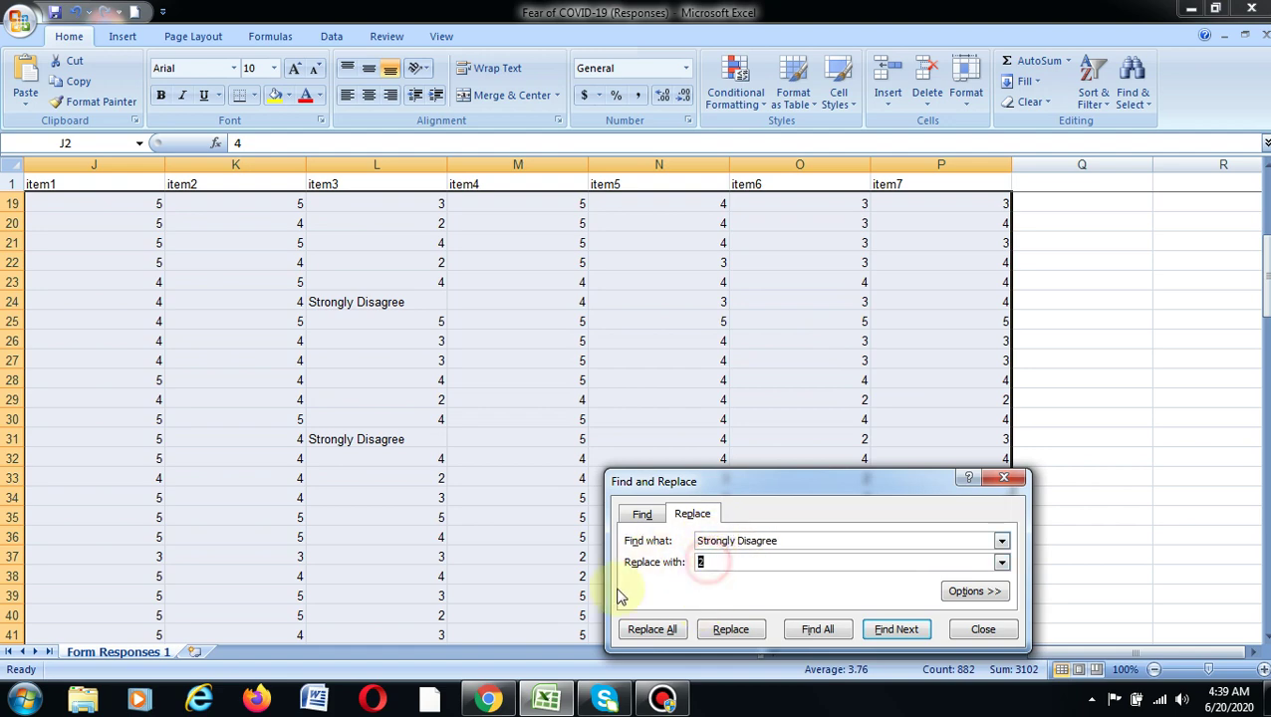
pyautogui.click(665, 631)
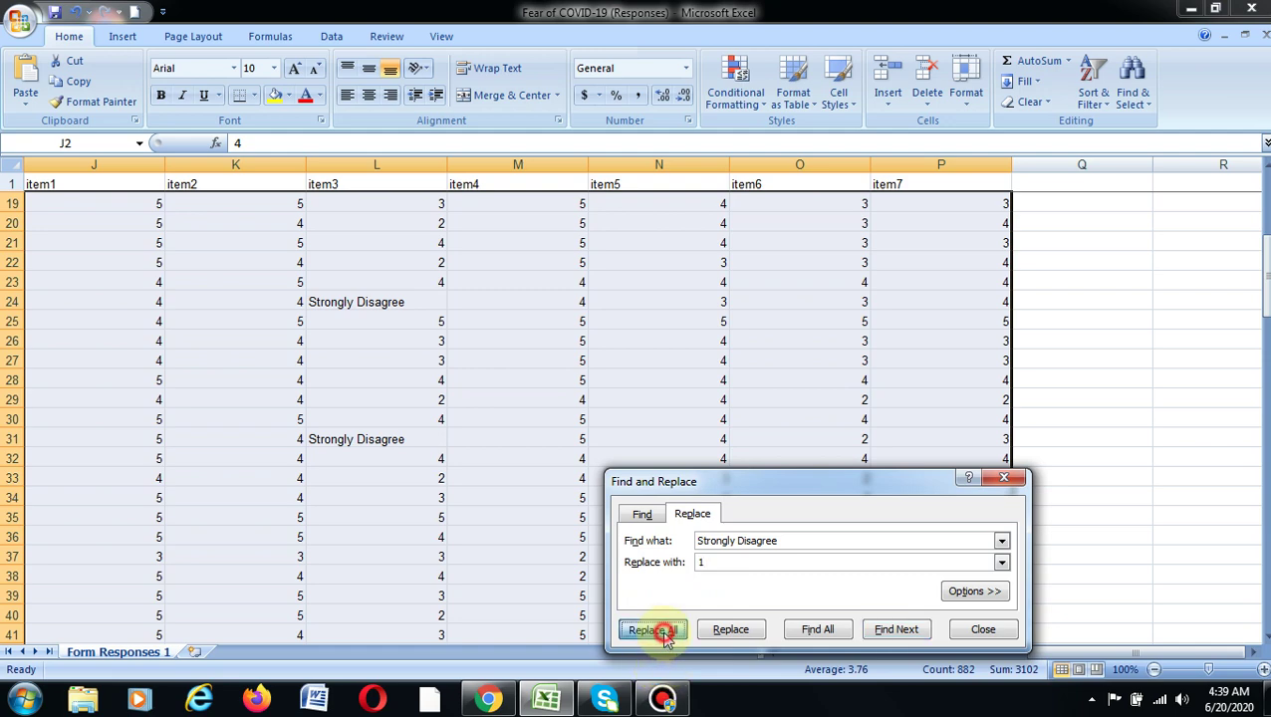
pyautogui.click(638, 397)
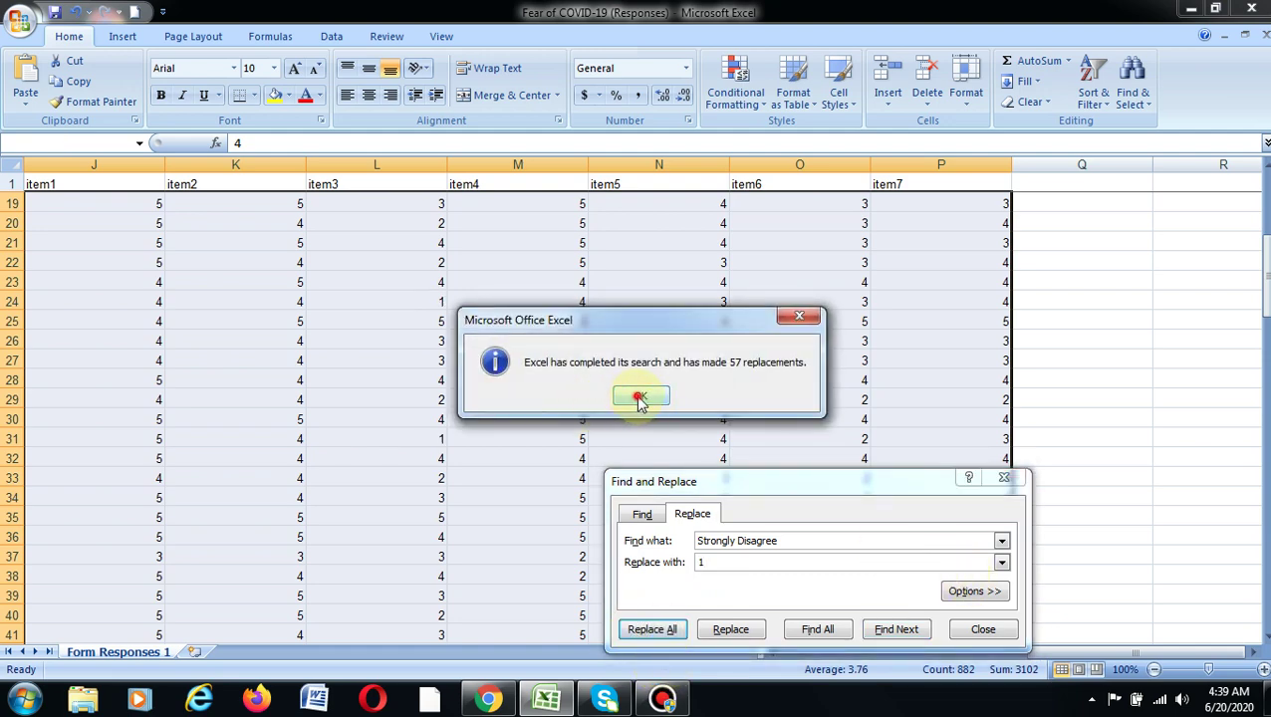
pyautogui.click(980, 630)
# Step: Set the width of the selected item1 to item7 columns to 6
pyautogui.scroll(-16, 1058, 482)
pyautogui.scroll(-17, 1051, 449)
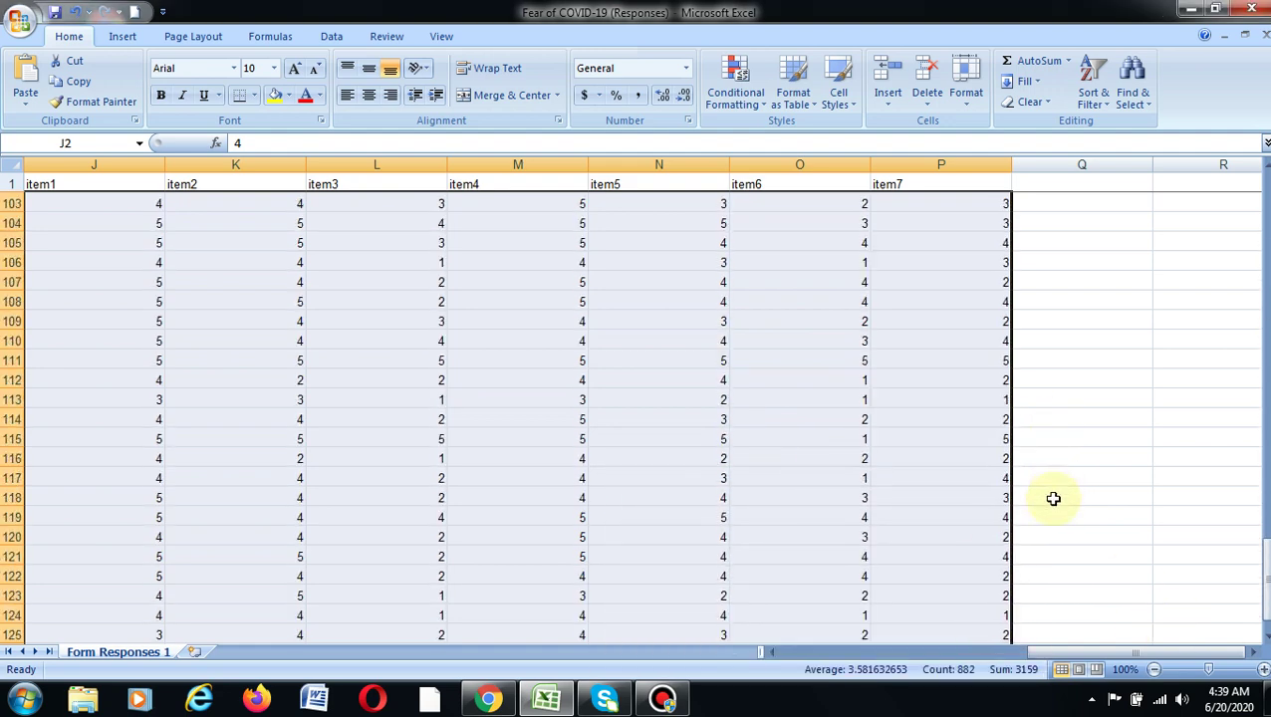
pyautogui.scroll(20, 1056, 497)
pyautogui.scroll(3, 1058, 498)
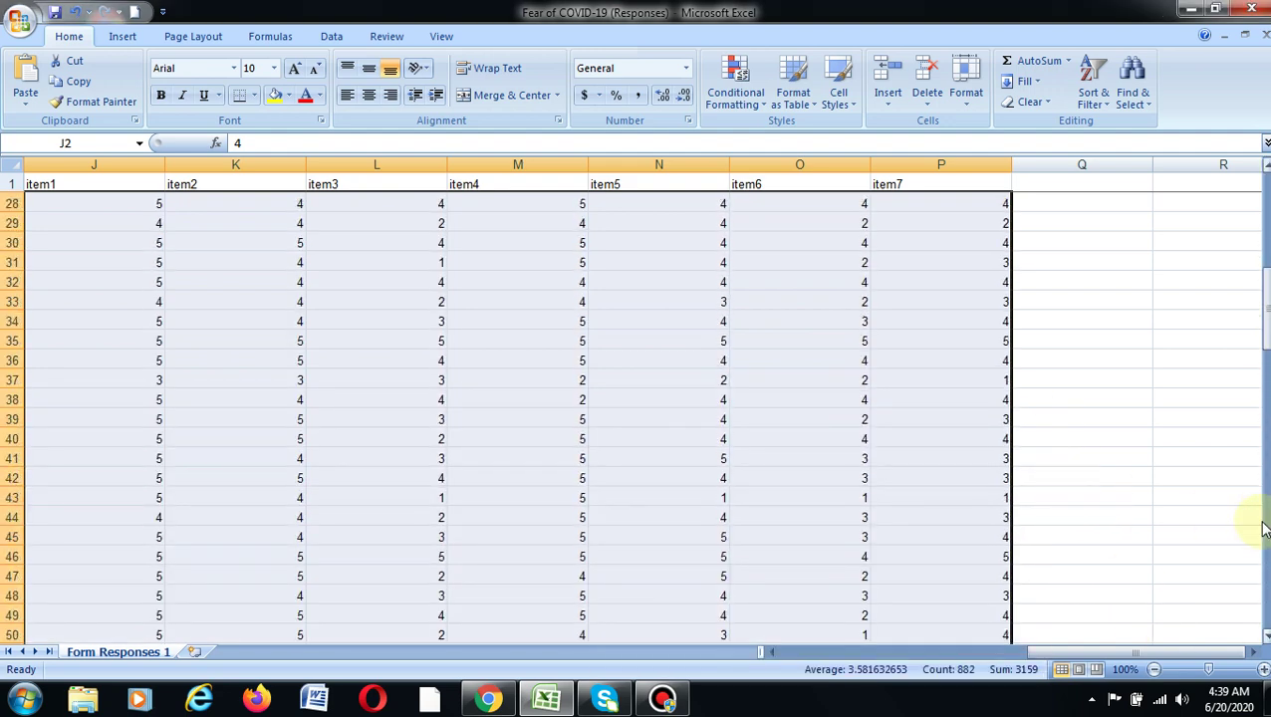
pyautogui.moveTo(1079, 658); pyautogui.dragTo(1045, 657)
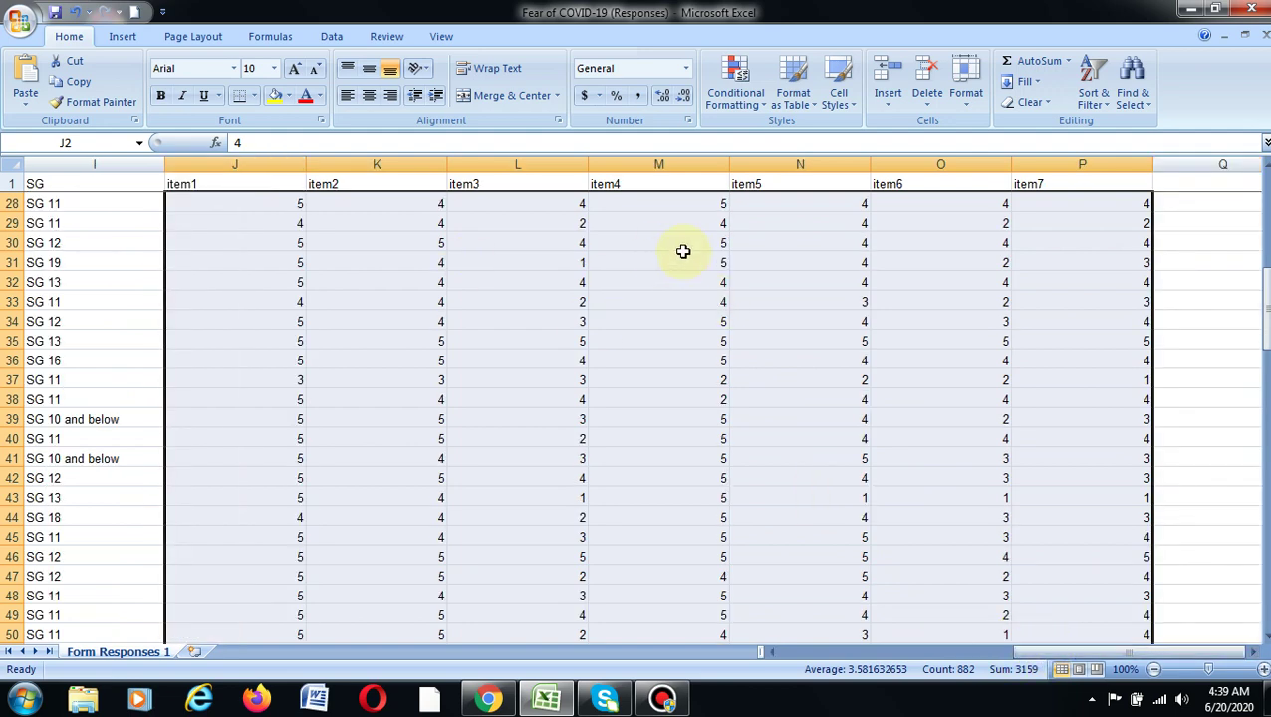
pyautogui.click(966, 99)
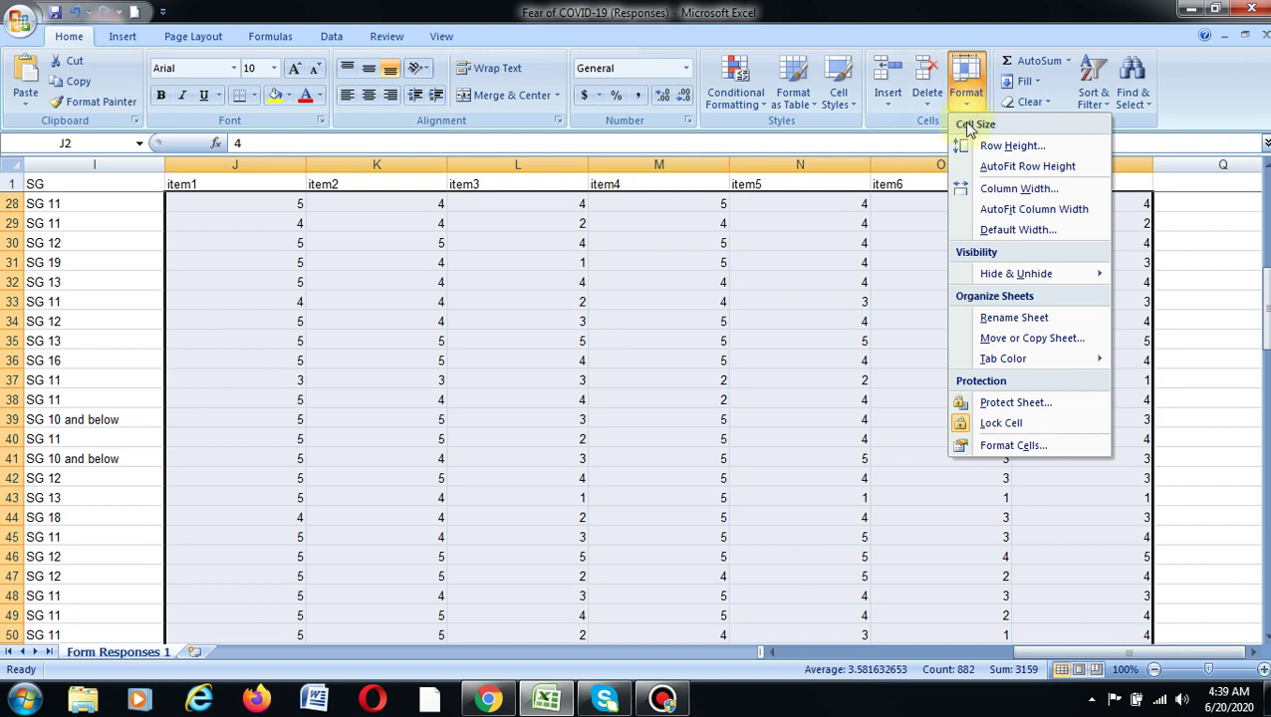
pyautogui.click(1004, 189)
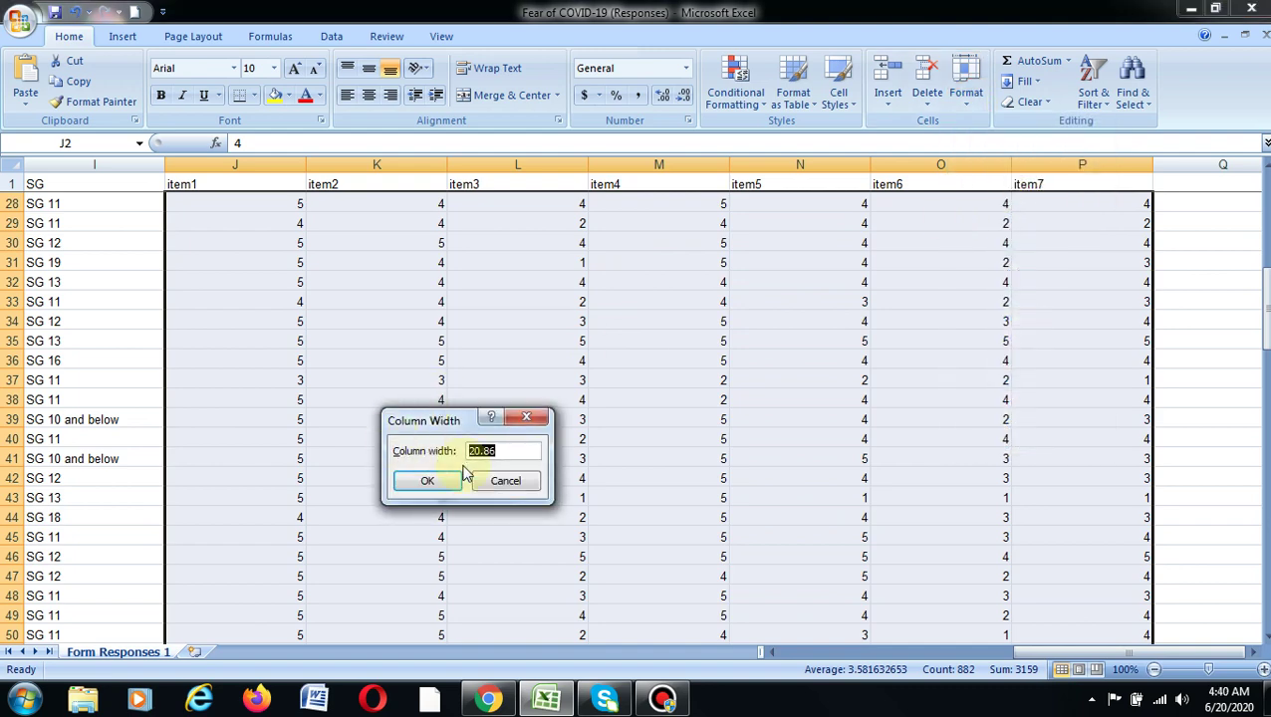
pyautogui.write('4')
pyautogui.click(431, 481)
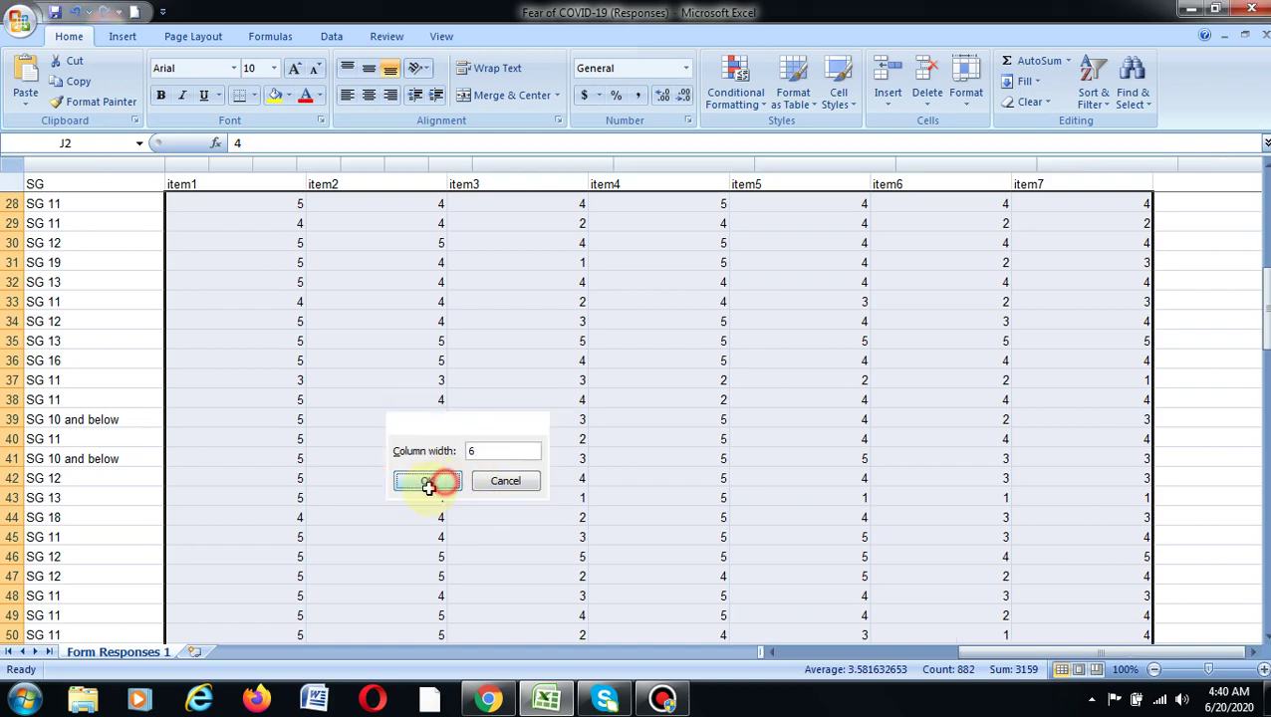
# Step: Add the header "score" in cell Q1, beside the item7 column
pyautogui.moveTo(935, 654); pyautogui.dragTo(891, 646)
pyautogui.click(944, 182)
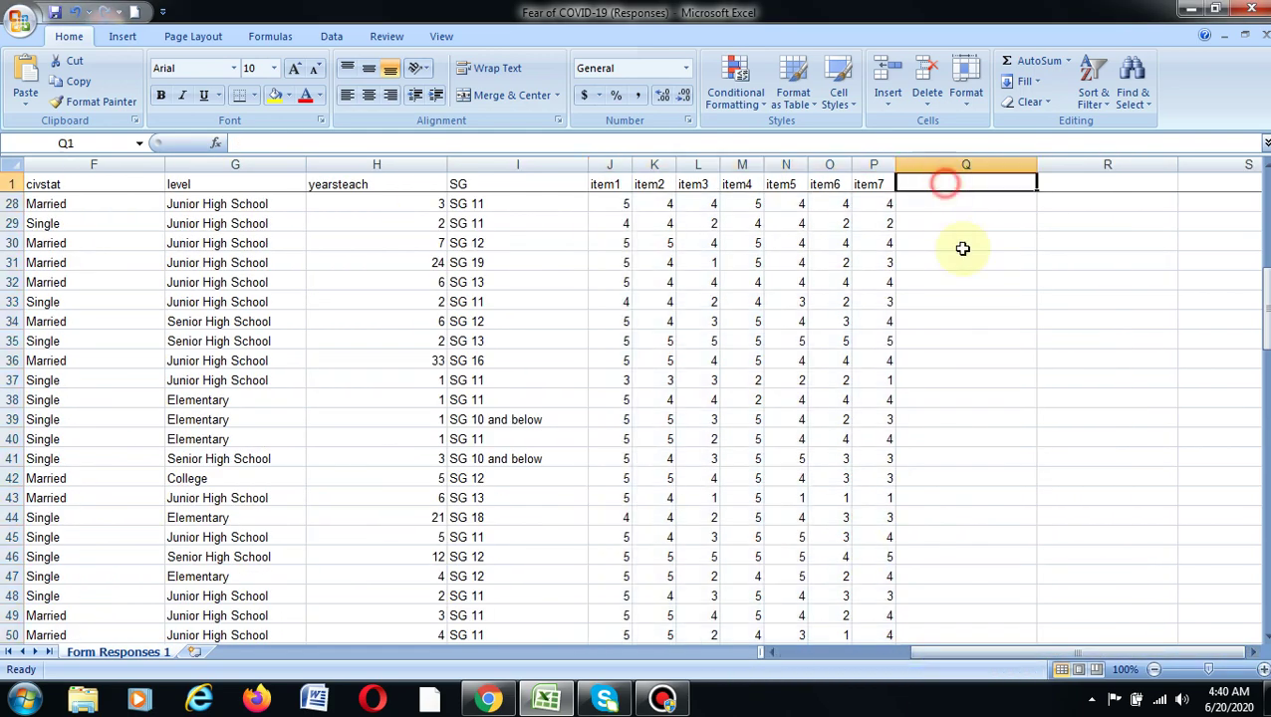
pyautogui.write('score')
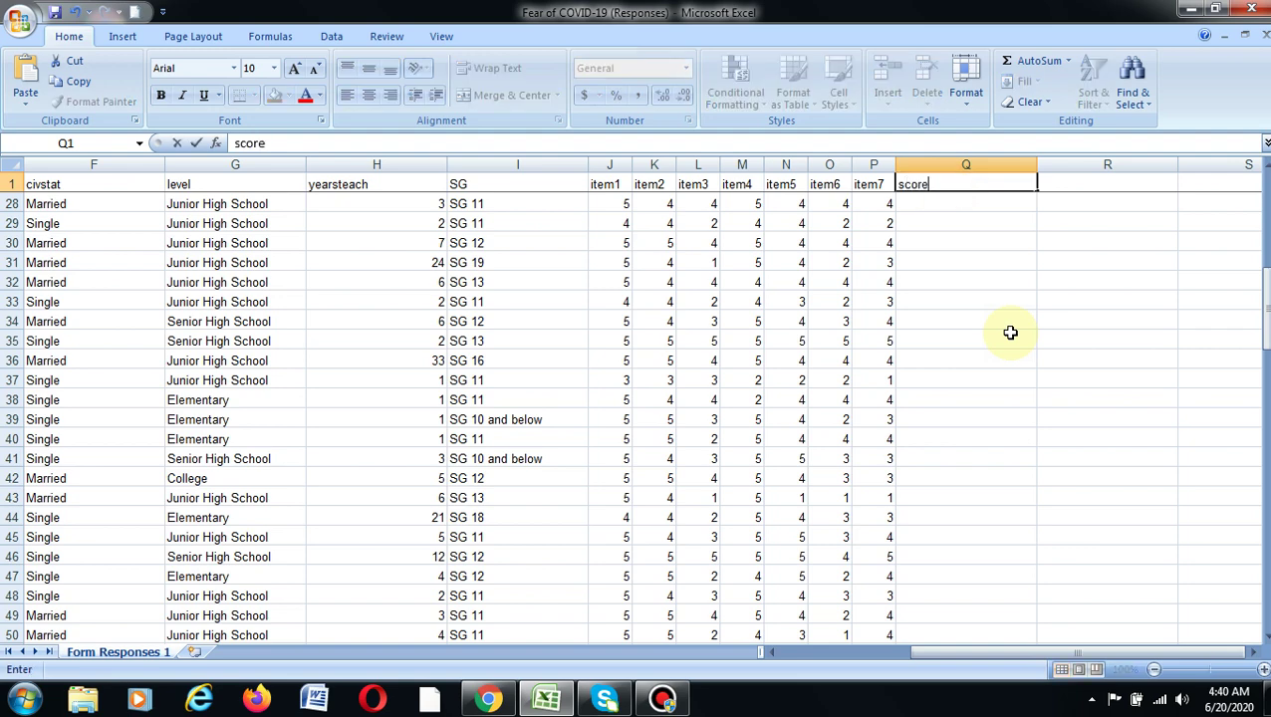
pyautogui.press('Return')
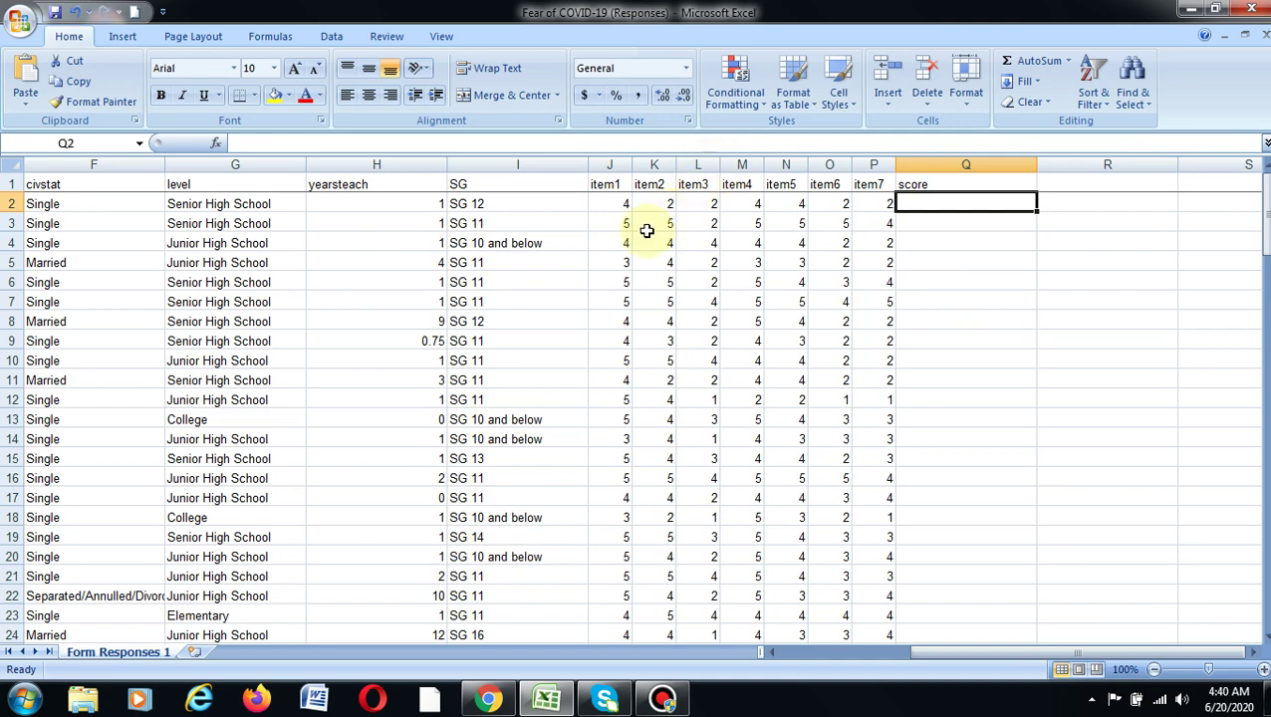
# Step: Total the first respondent's item1 to item7 answers in Q2 with AutoSum and narrow the score column
pyautogui.click(617, 202)
pyautogui.moveTo(616, 203); pyautogui.dragTo(911, 201)
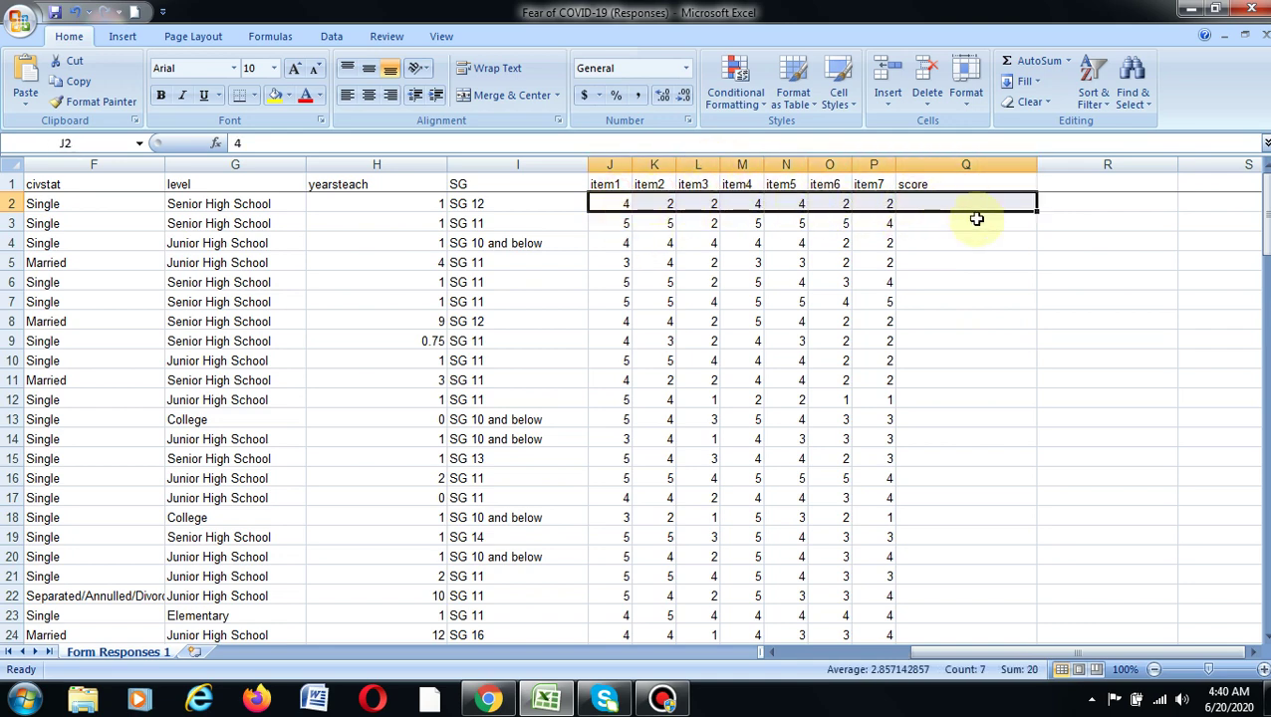
pyautogui.click(1068, 61)
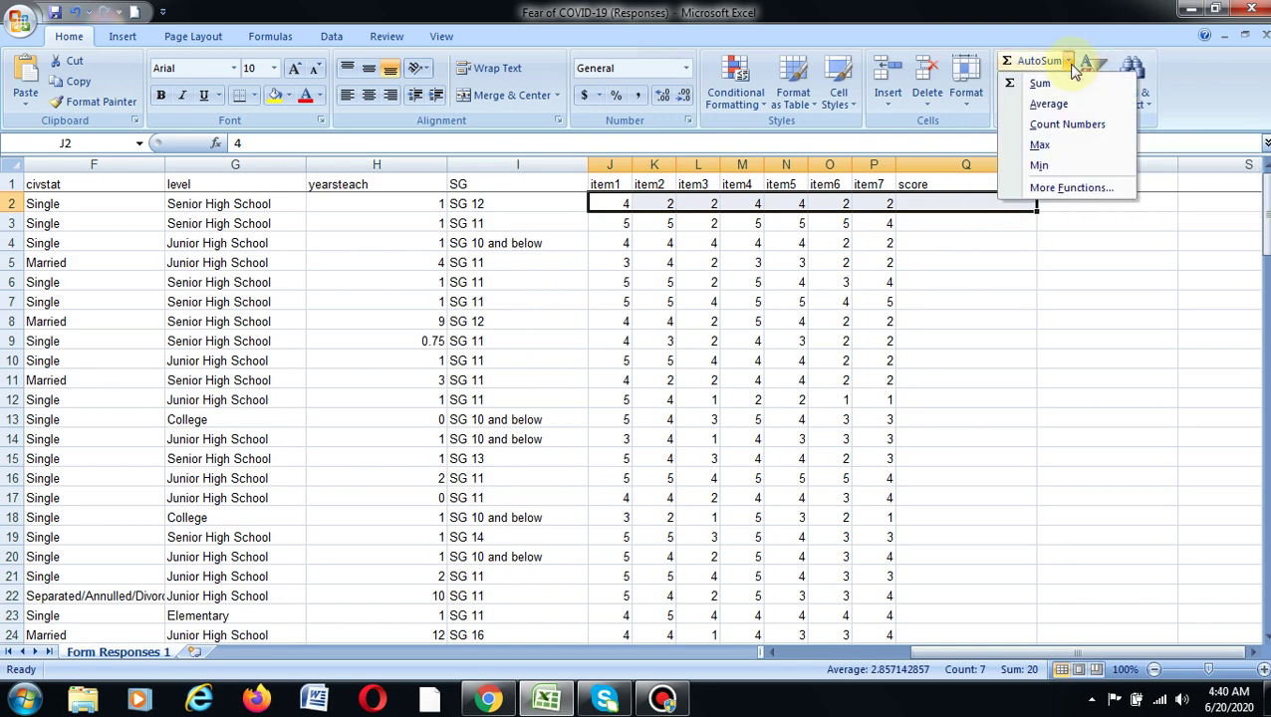
pyautogui.click(1053, 86)
pyautogui.click(960, 299)
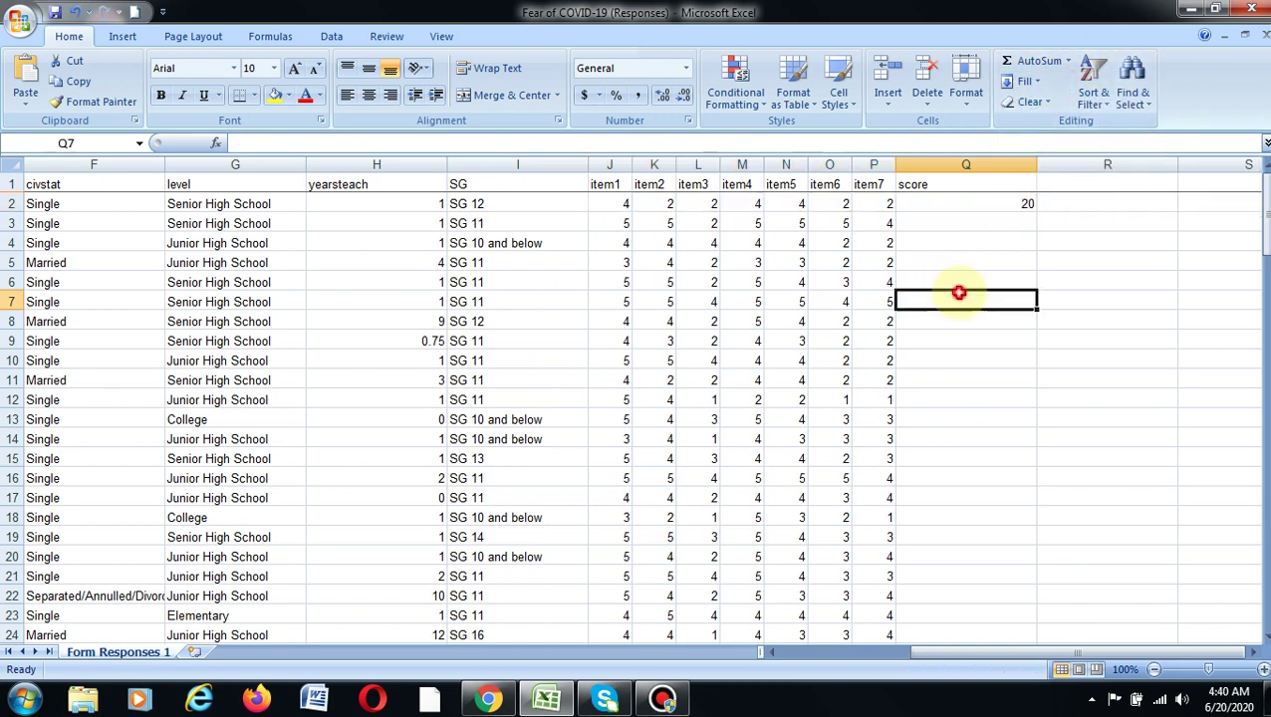
pyautogui.moveTo(1038, 165); pyautogui.dragTo(955, 167)
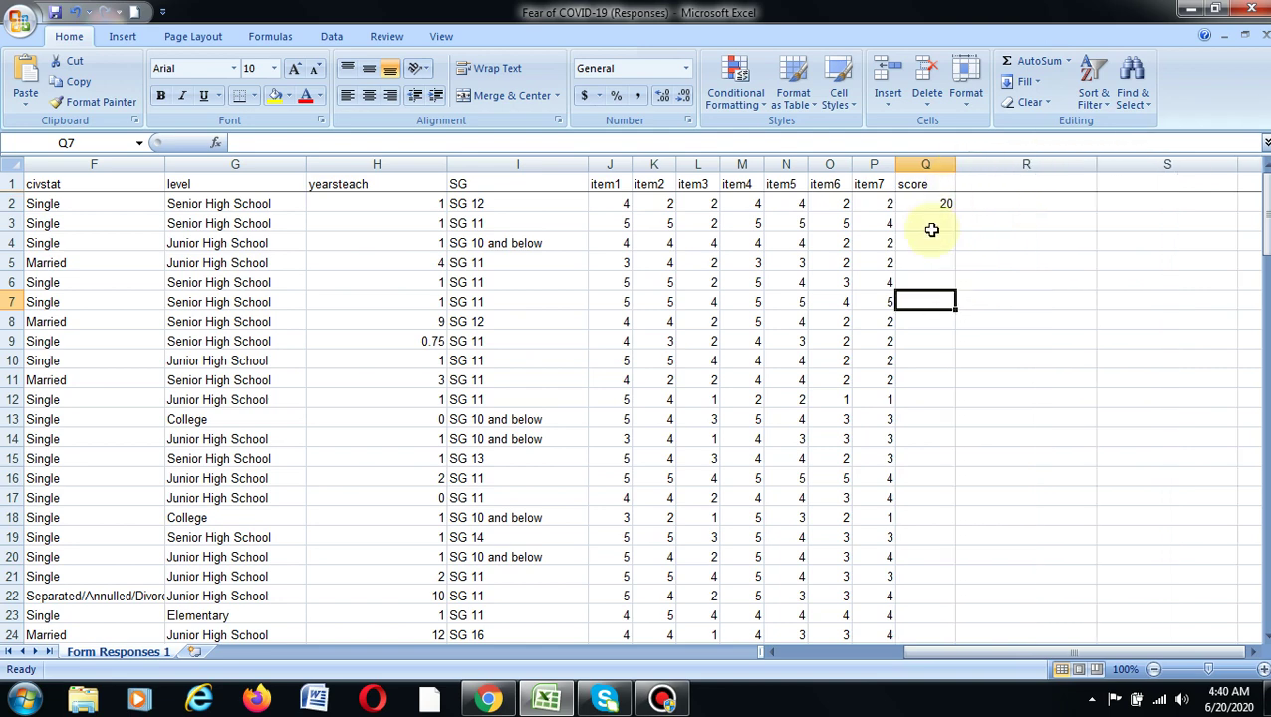
# Step: Fill the score formula from Q2 down to the last respondent in row 127 and save the workbook
pyautogui.click(941, 203)
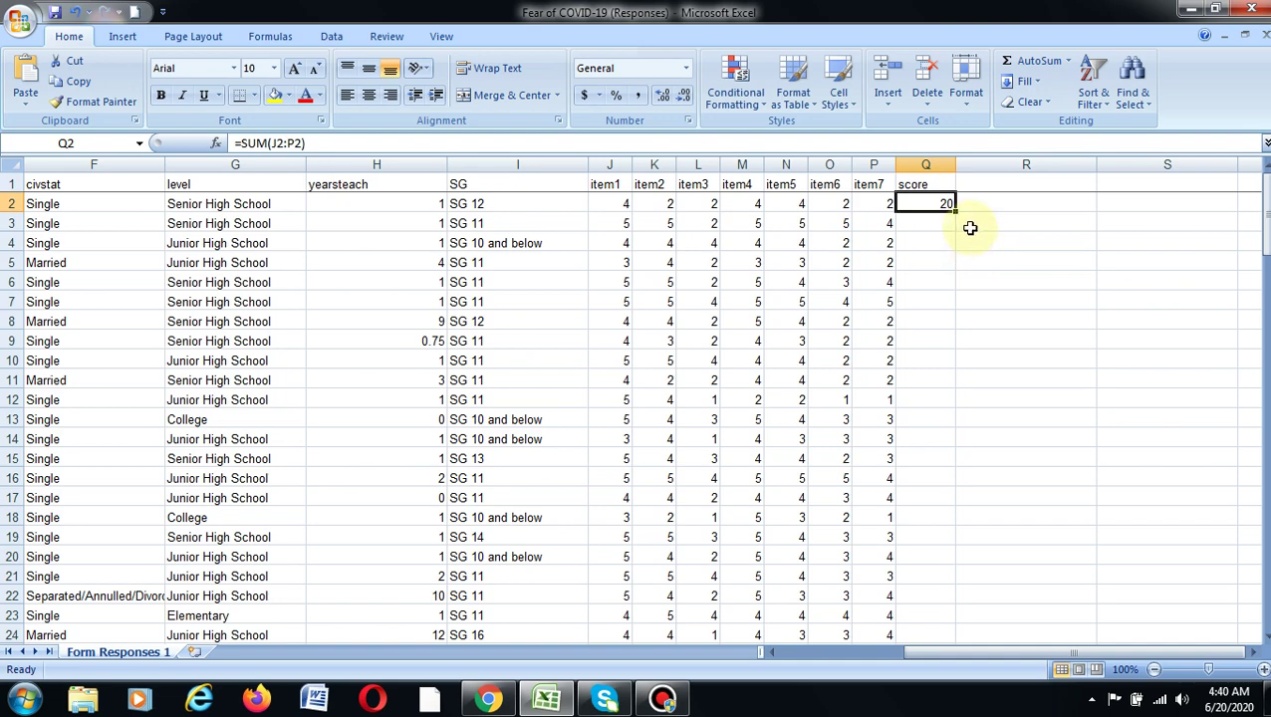
pyautogui.moveTo(955, 211); pyautogui.dragTo(965, 589)
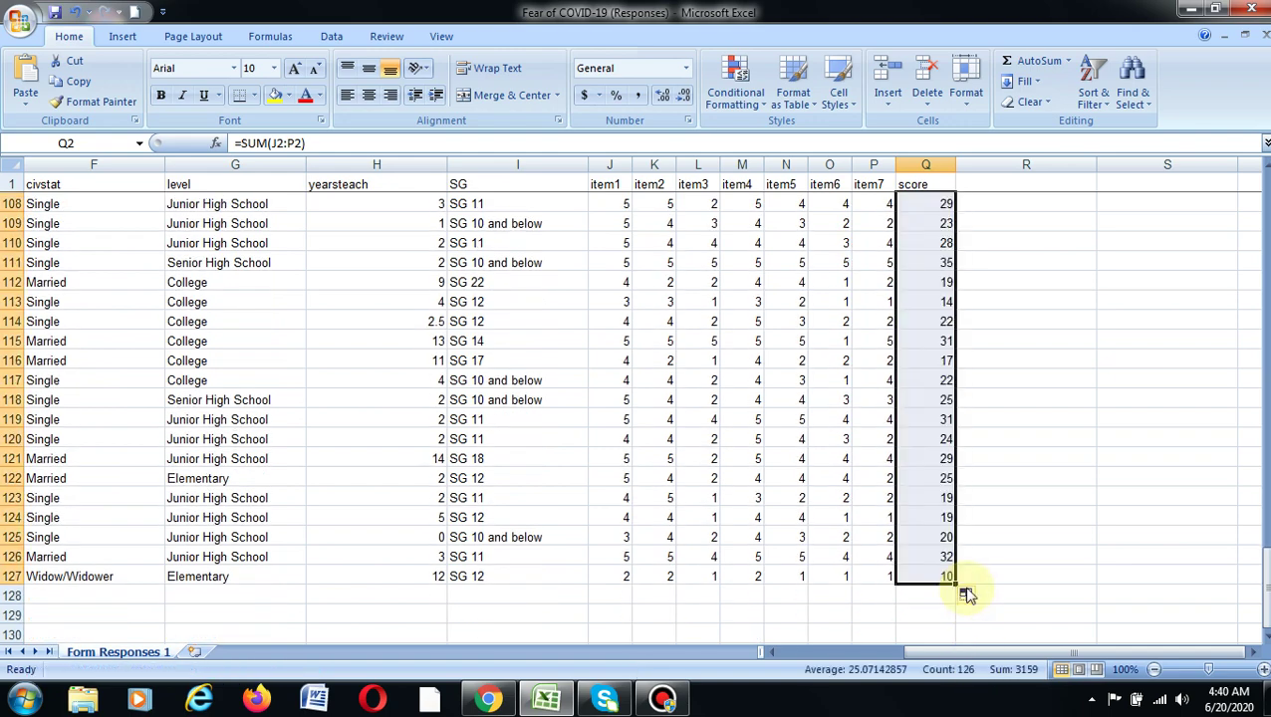
pyautogui.click(1069, 436)
pyautogui.scroll(9, 1102, 351)
pyautogui.scroll(20, 1102, 352)
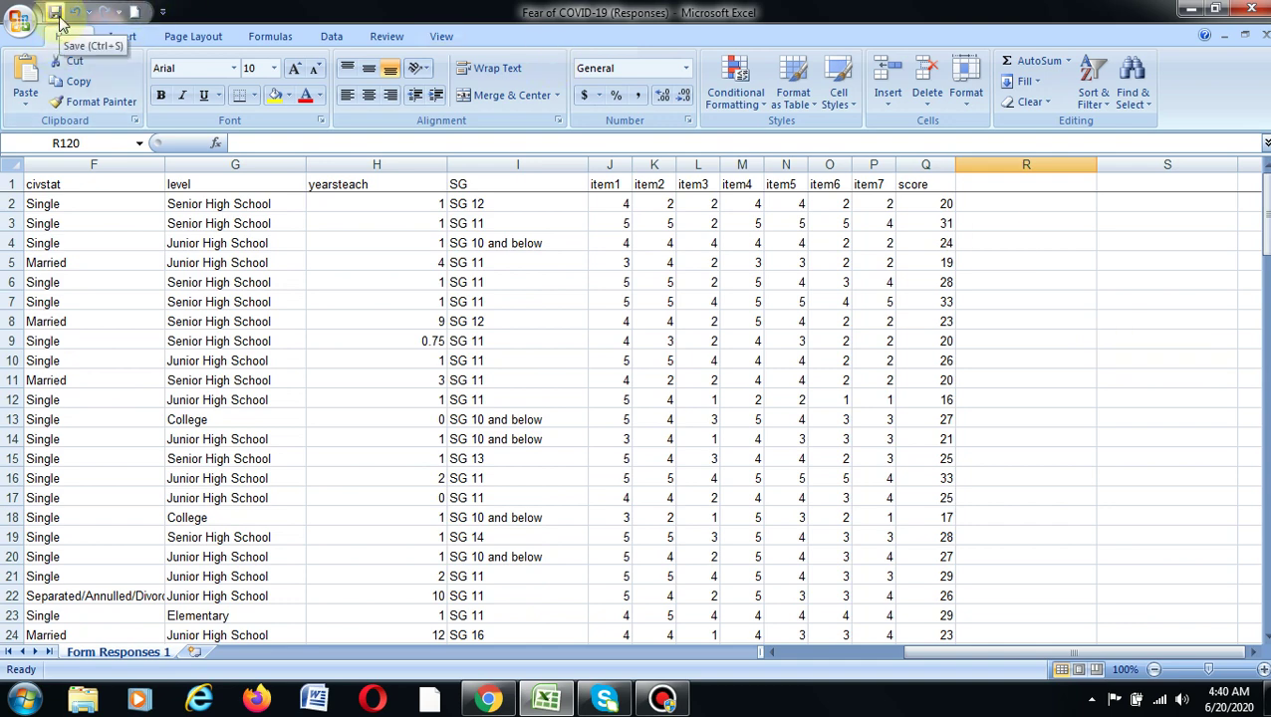
pyautogui.click(57, 16)
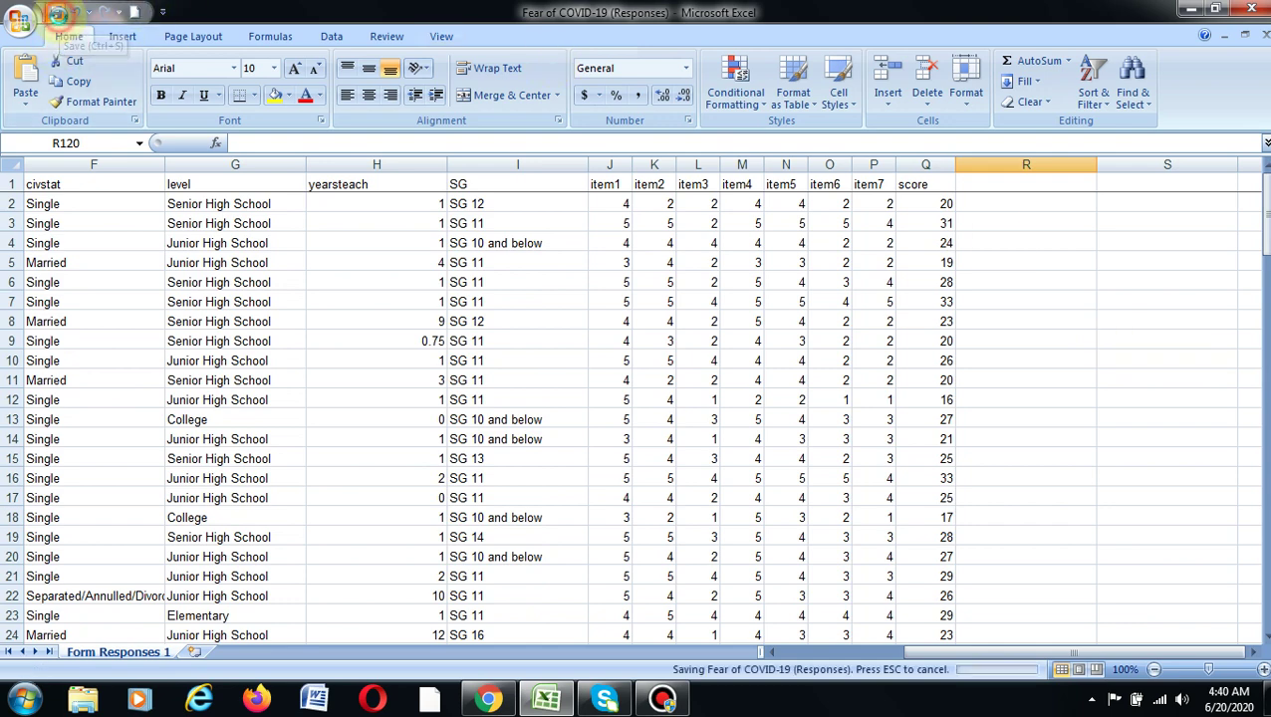
# Step: Rename the Form Responses 1 worksheet as "coding sheet"
pyautogui.doubleClick(139, 652)
pyautogui.write('codin')
pyautogui.write('g sh')
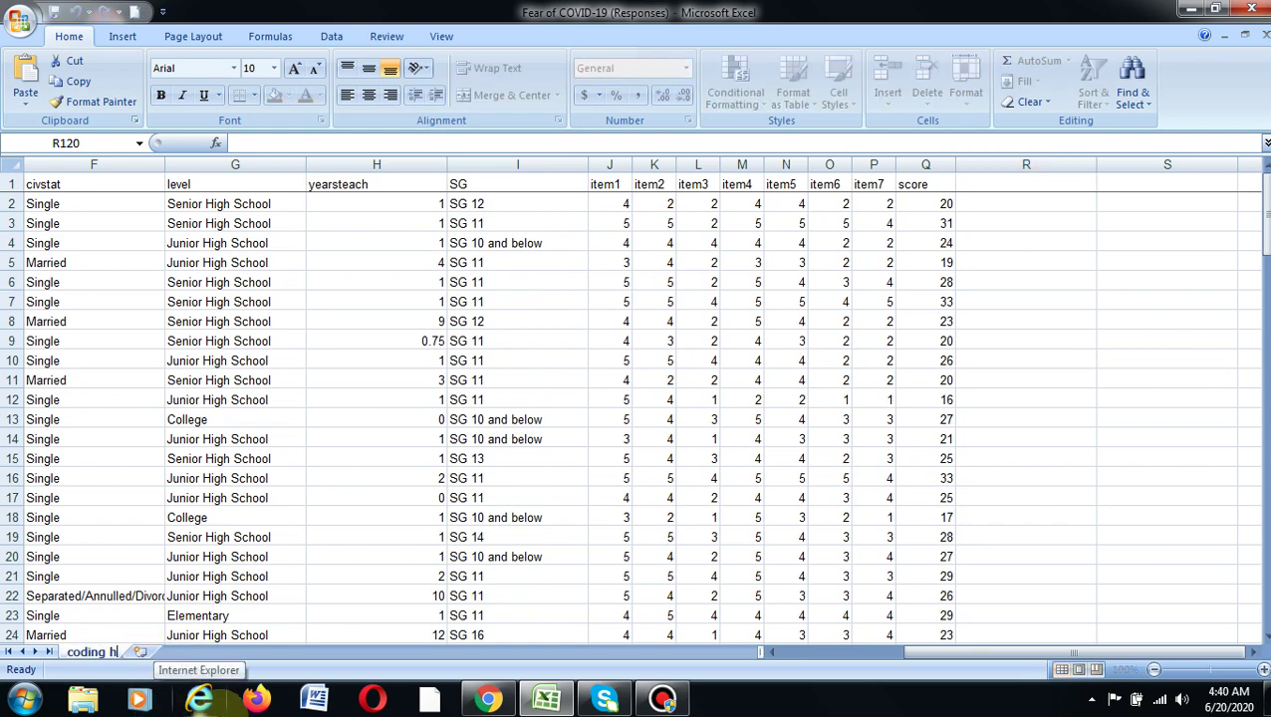
pyautogui.write('eet')
pyautogui.click(428, 454)
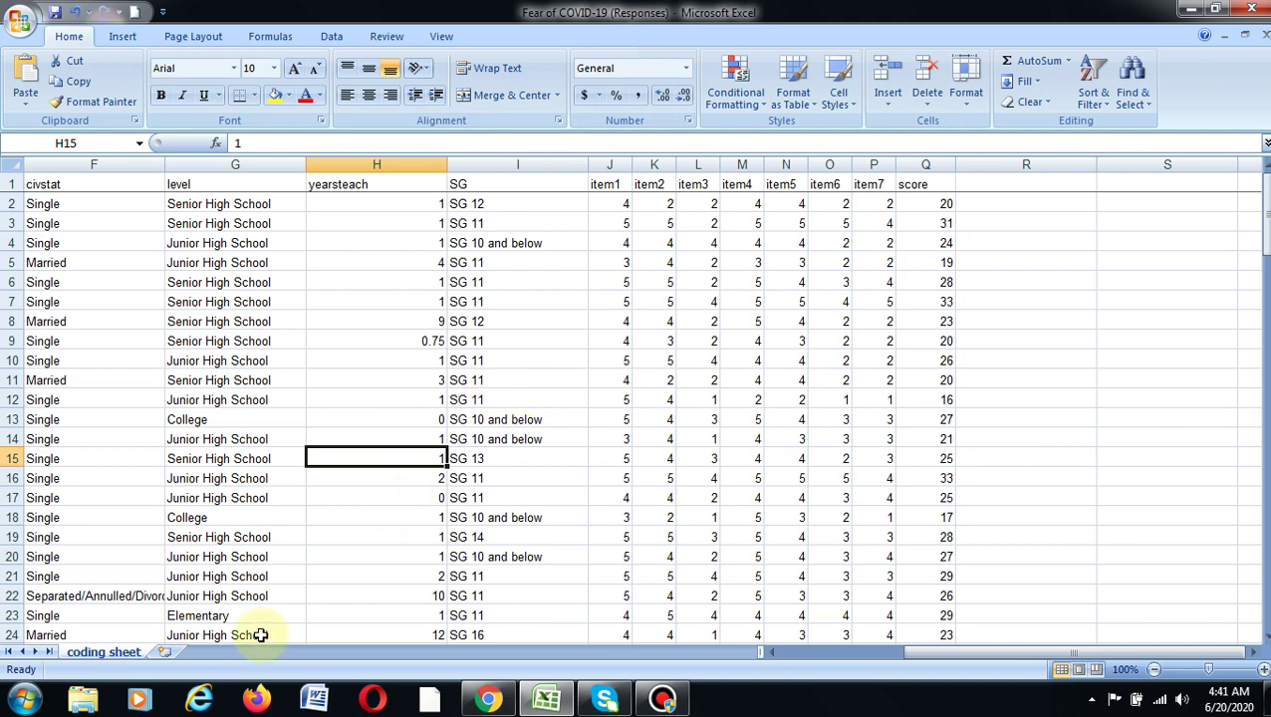
# Step: Insert a new worksheet and name it "coding manual"
pyautogui.click(165, 652)
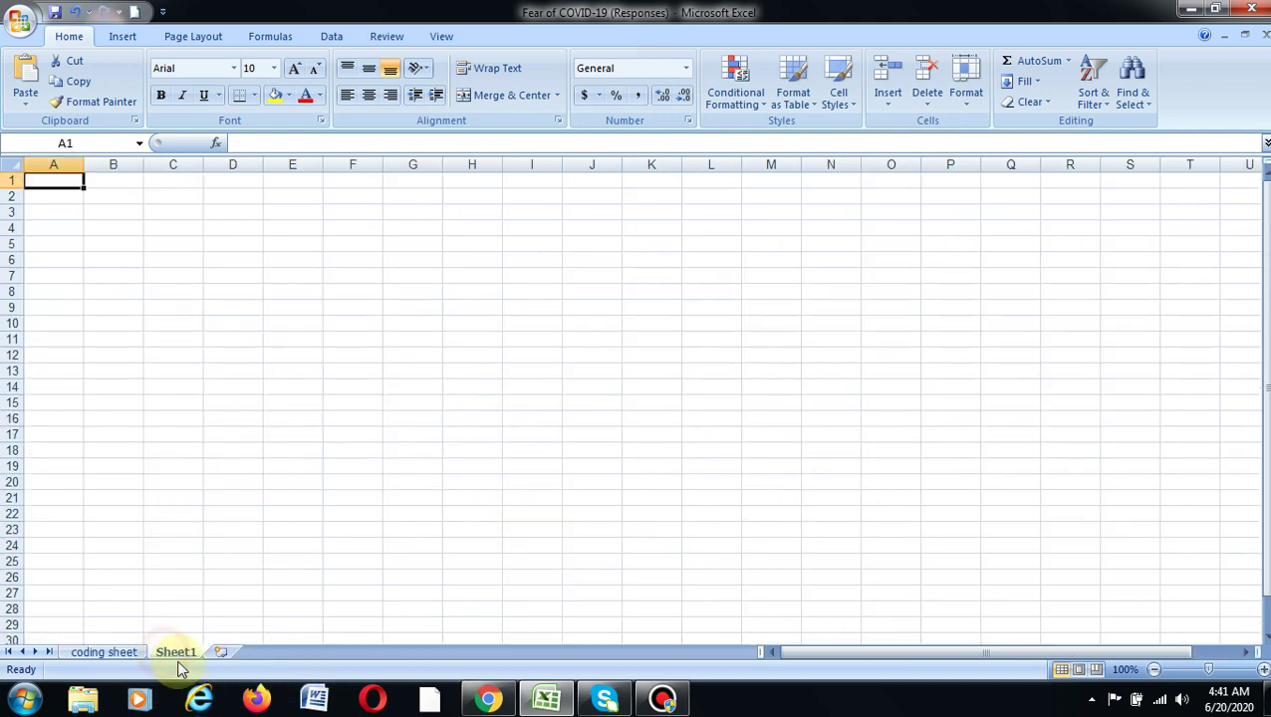
pyautogui.doubleClick(177, 652)
pyautogui.write('d below')
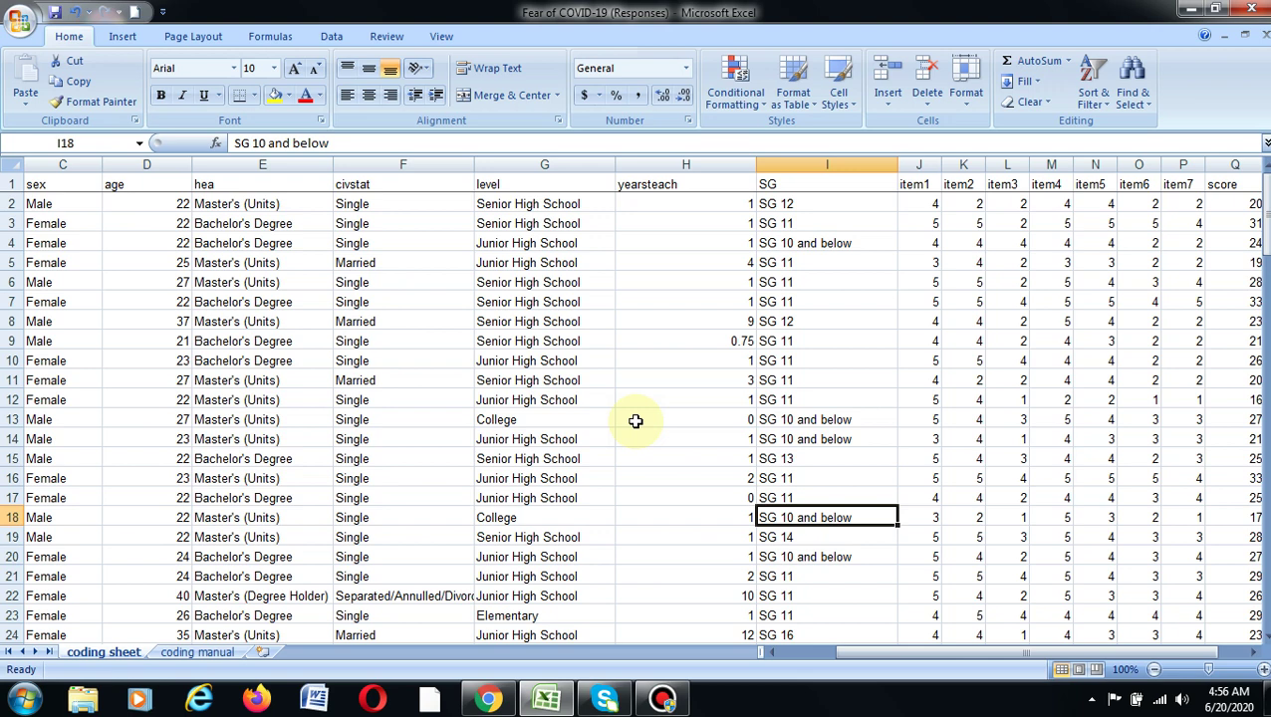
# Step: In row 2 of the coding manual, enter "email" as the variable name and "Email" as its label
pyautogui.scroll(-20, 428, 418)
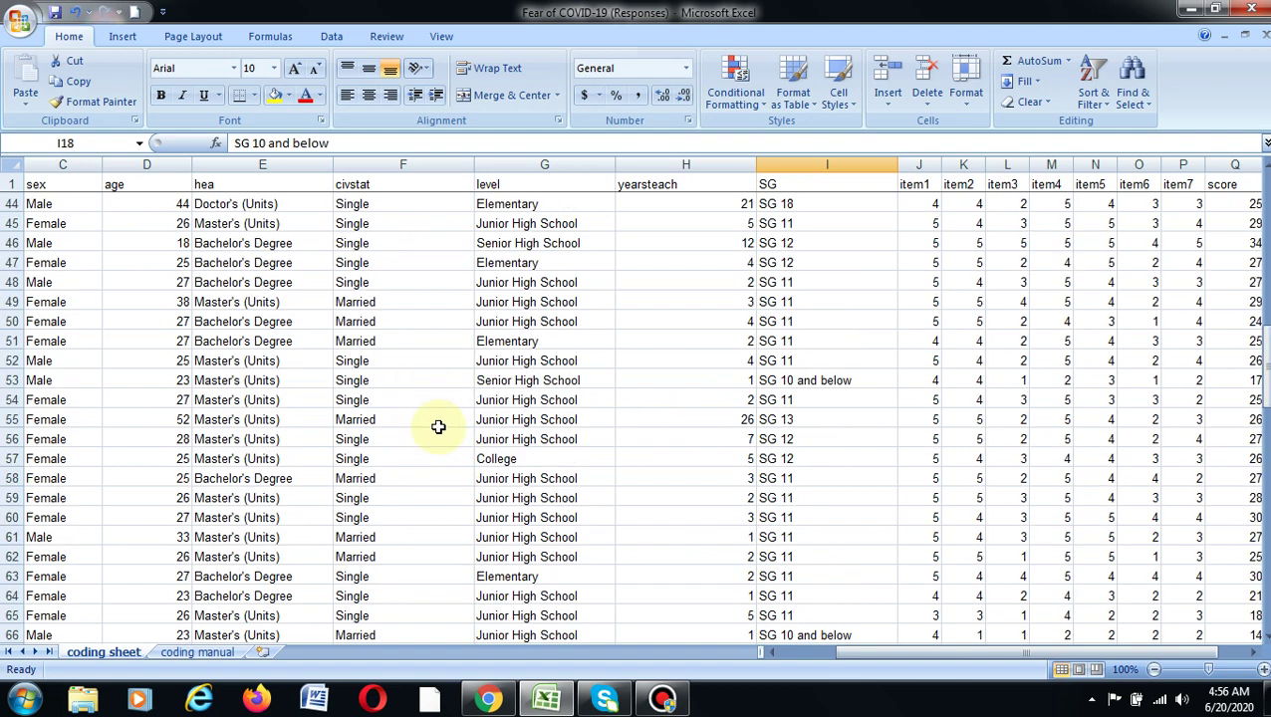
pyautogui.scroll(-8, 438, 430)
pyautogui.scroll(20, 435, 425)
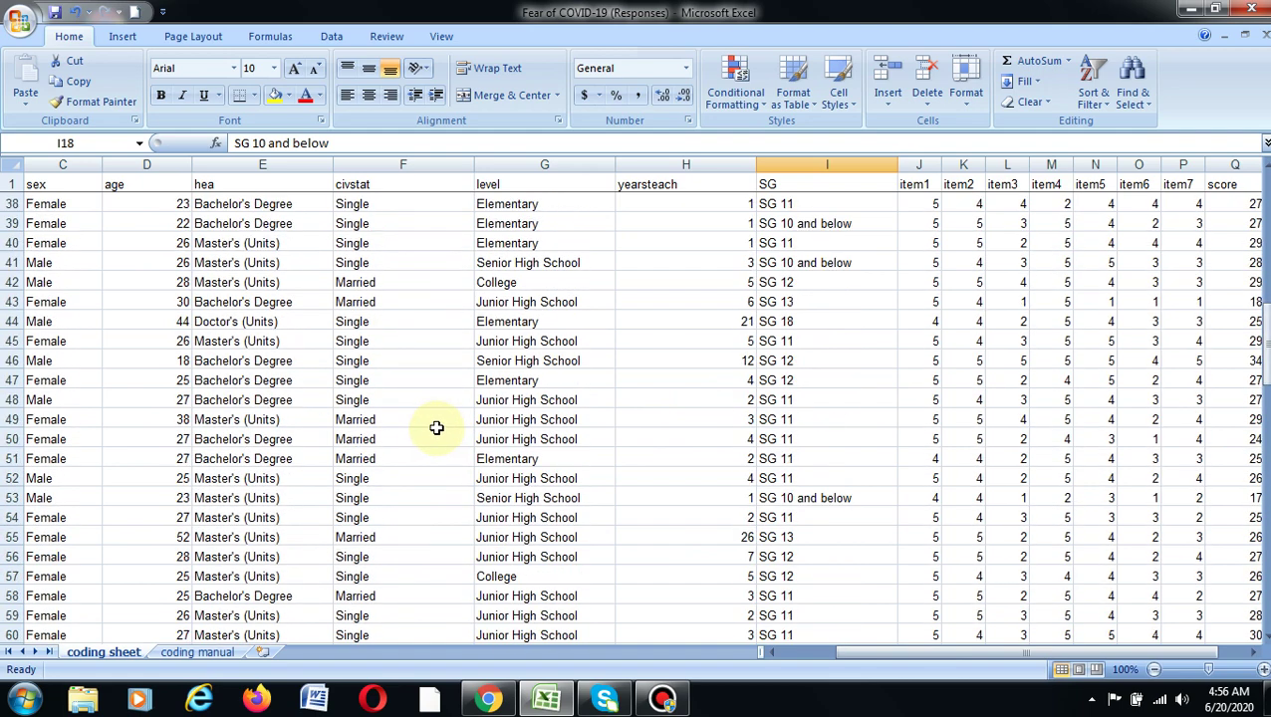
pyautogui.click(204, 652)
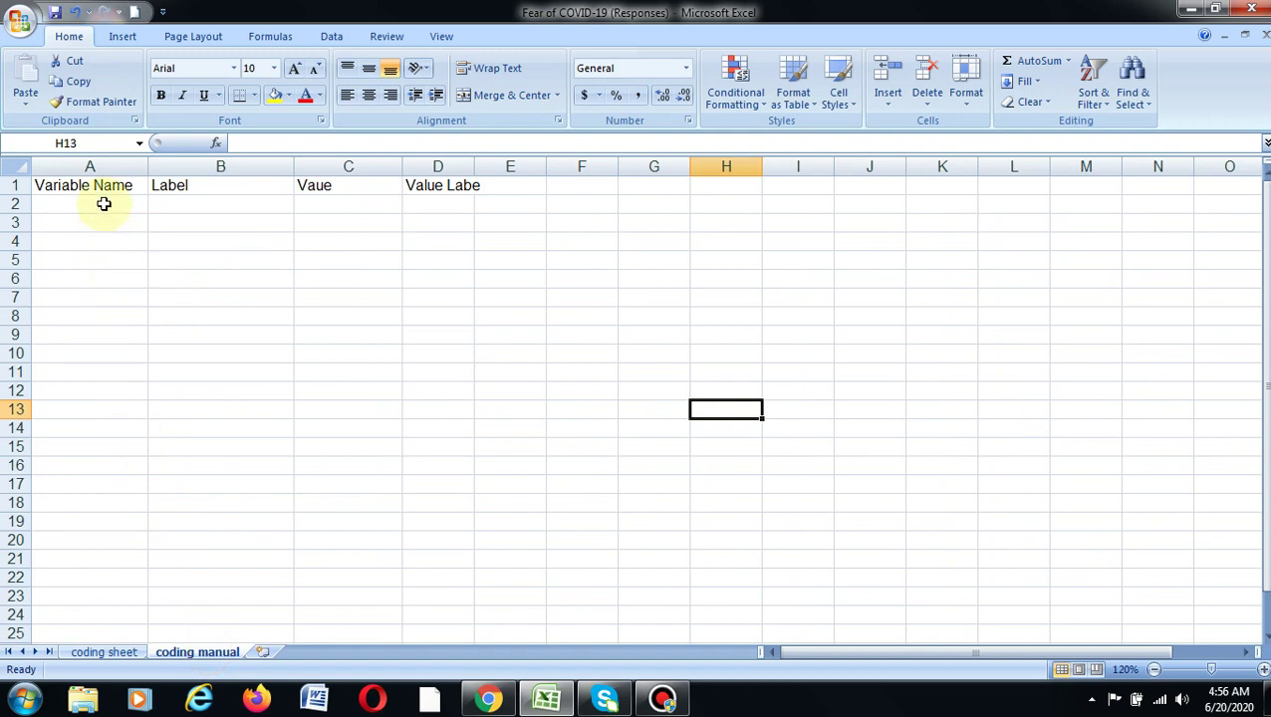
pyautogui.click(103, 202)
pyautogui.write('emai')
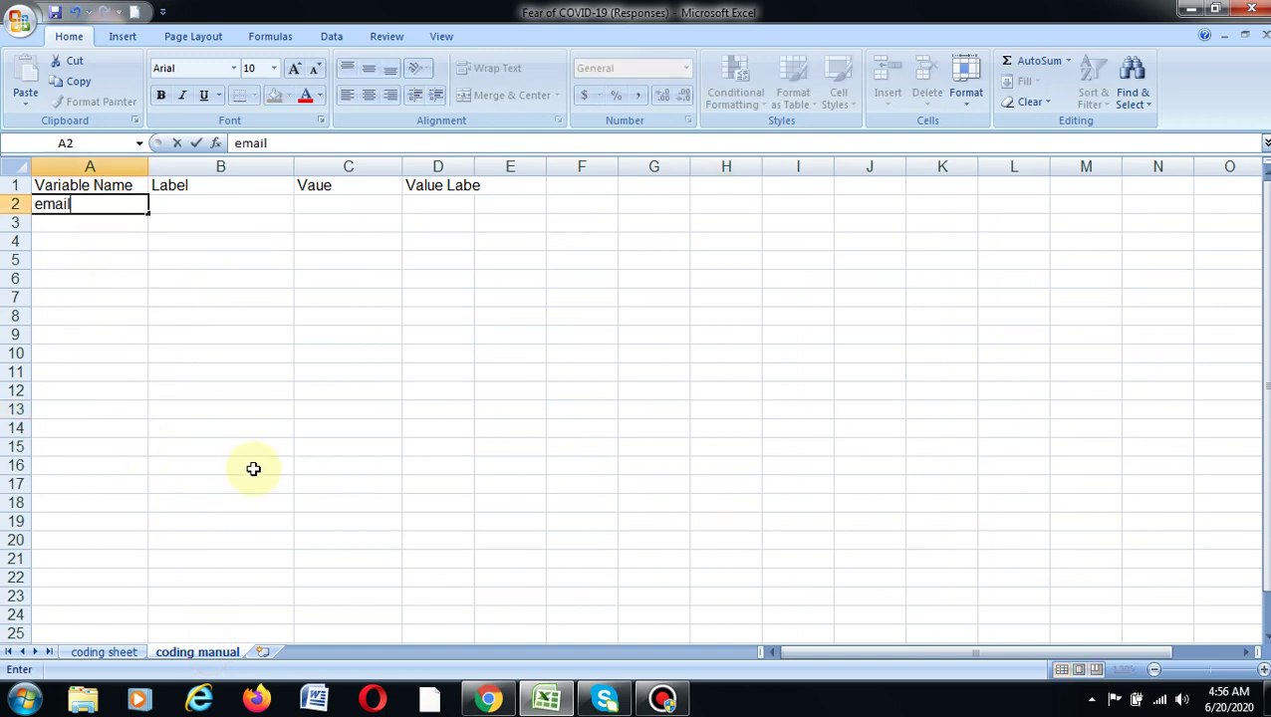
pyautogui.write('l')
pyautogui.press('Tab')
pyautogui.write('Email')
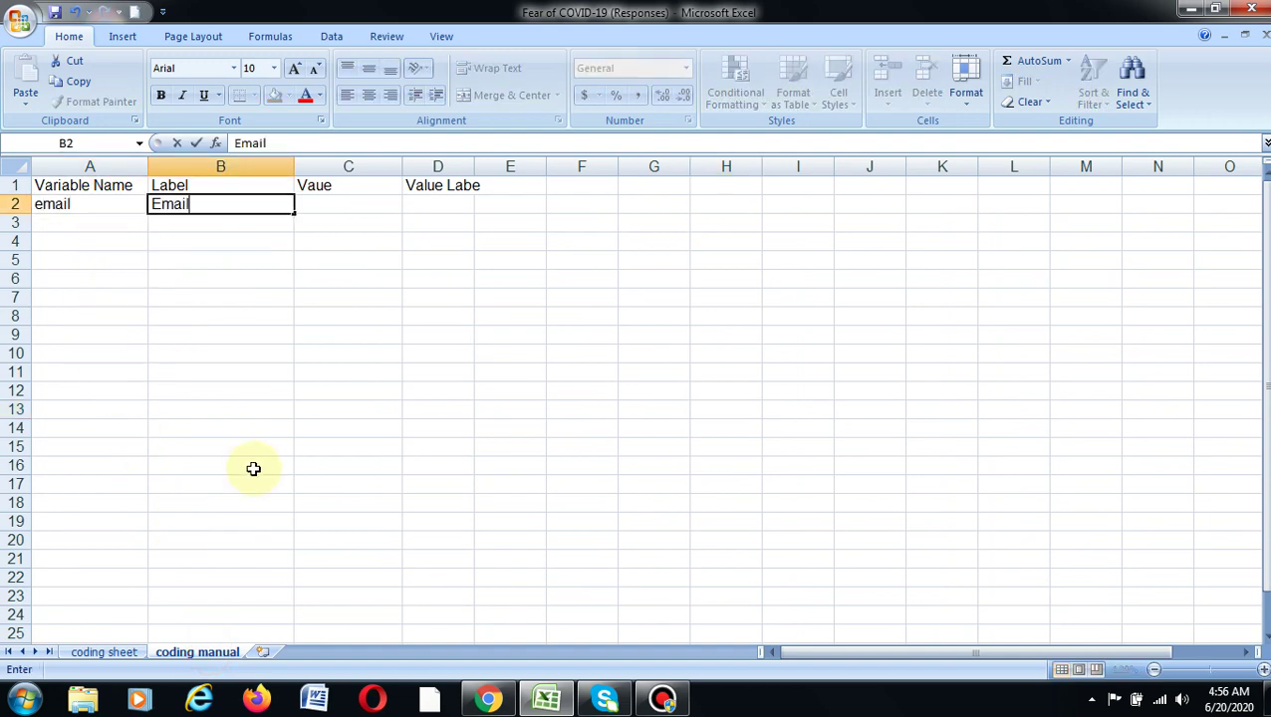
pyautogui.press('Tab')
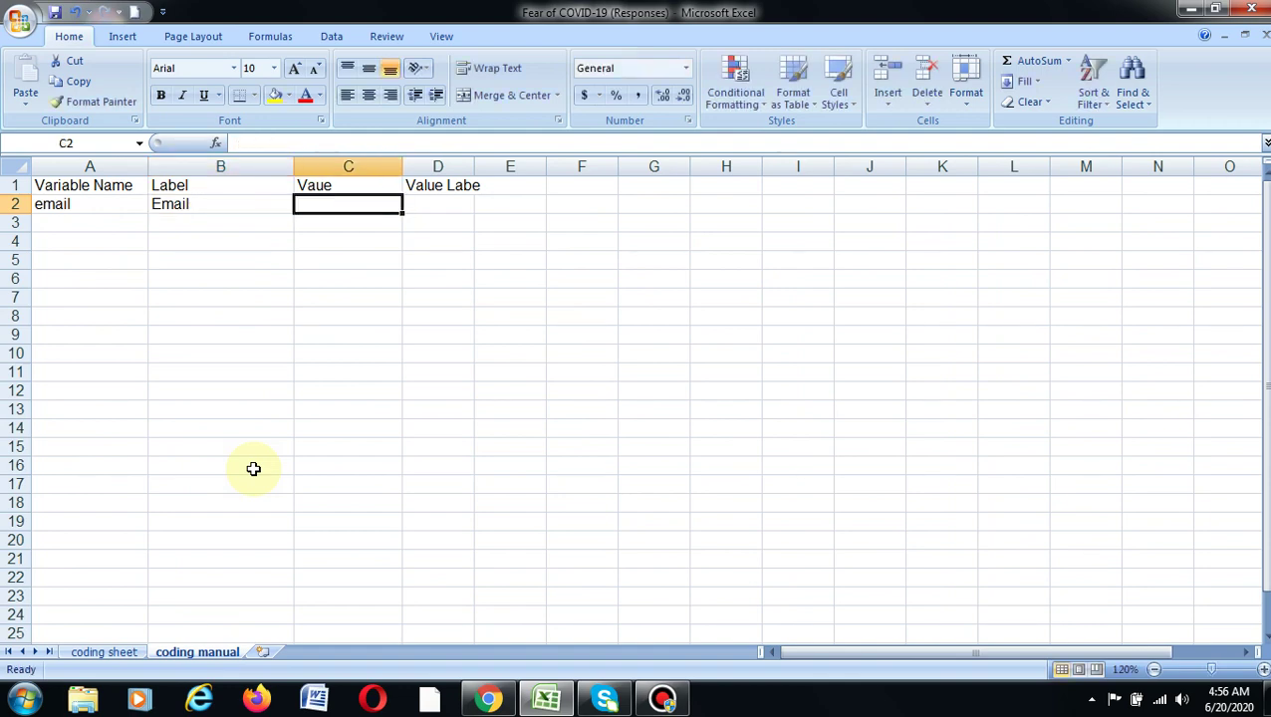
# Step: Correct the misspelled header in C1 of the coding manual to "Value"
pyautogui.click(320, 187)
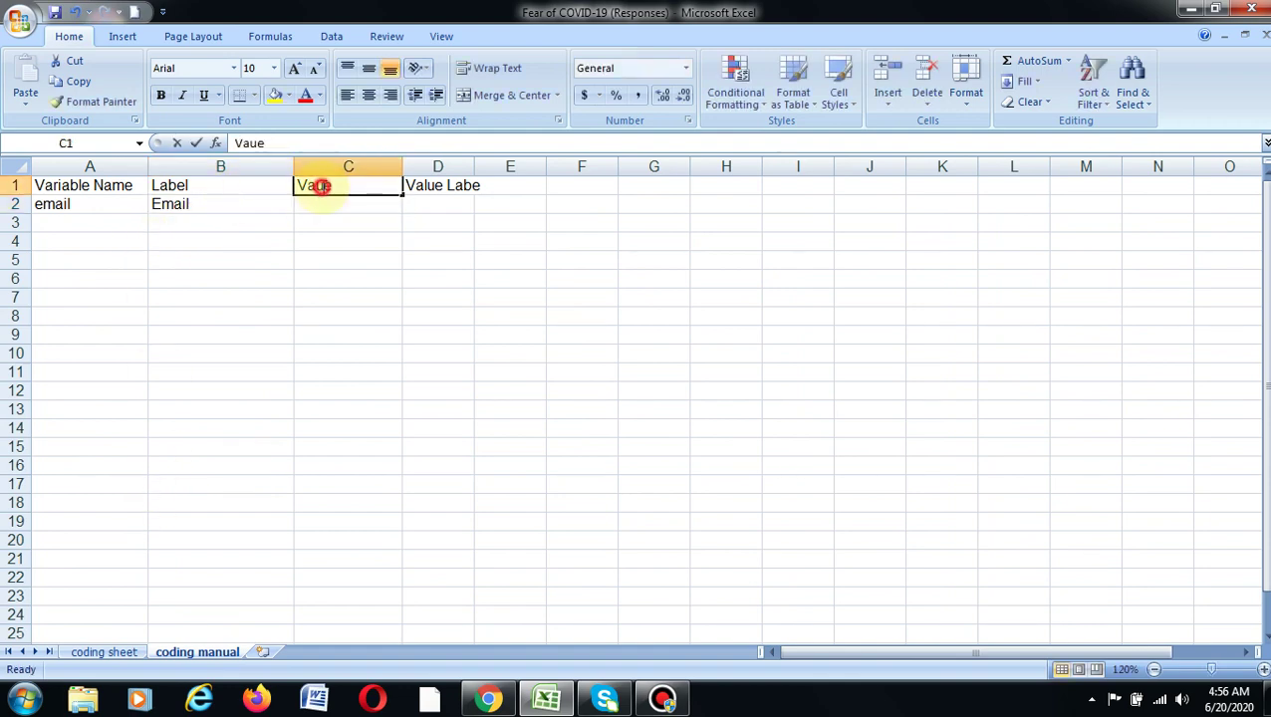
pyautogui.doubleClick(320, 187)
pyautogui.press('BackSpace')
pyautogui.write('l')
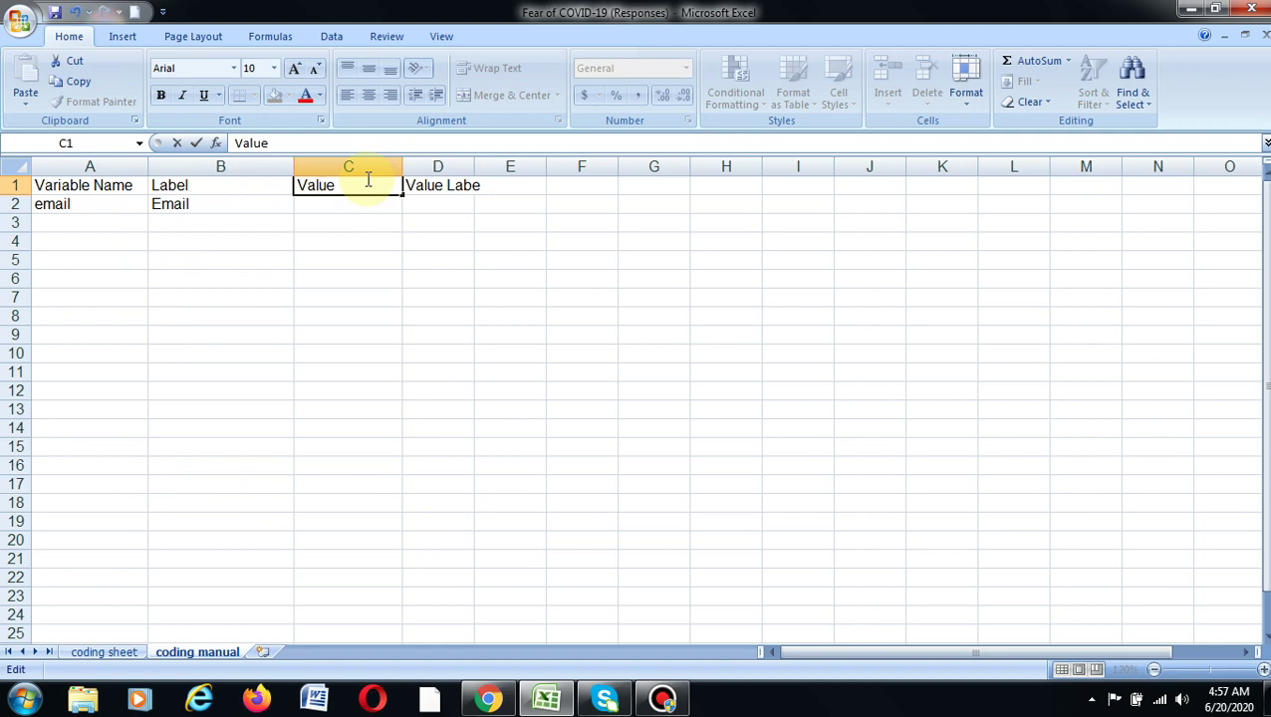
pyautogui.press('Return')
# Step: Enter "as is" as the value for the email variable in C2
pyautogui.write('as is')
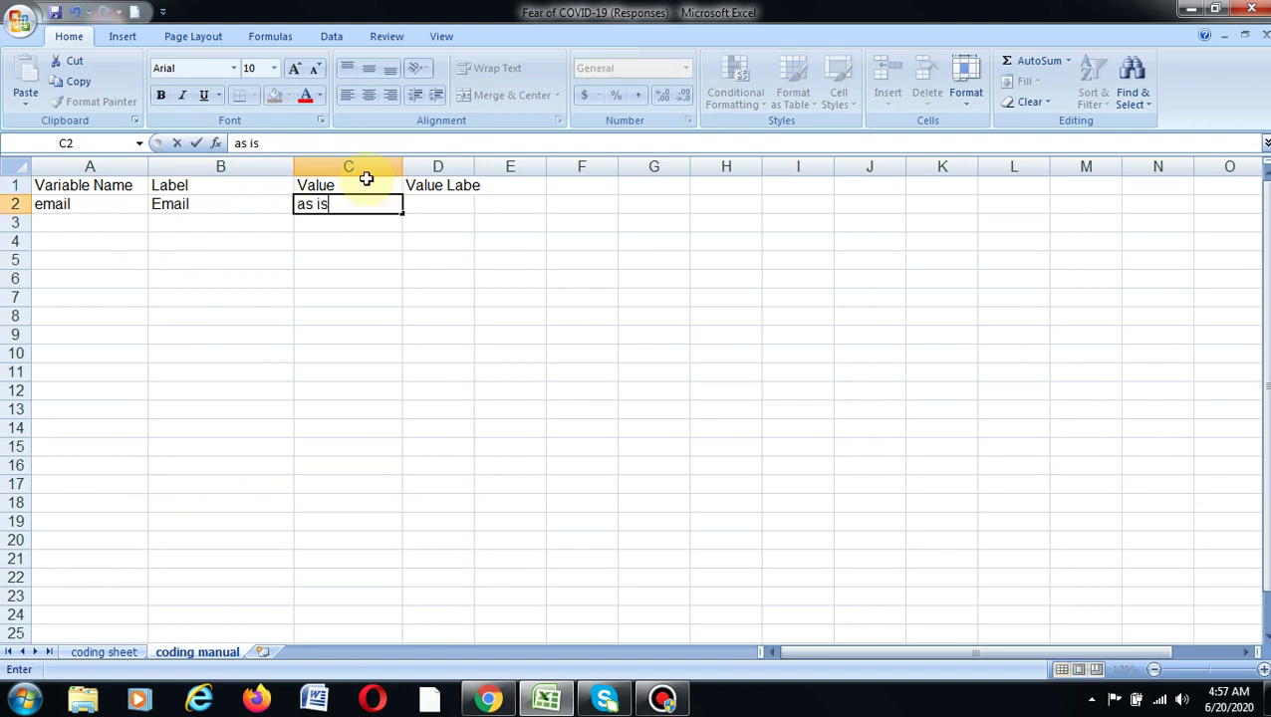
pyautogui.press('Return')
pyautogui.press('Home')
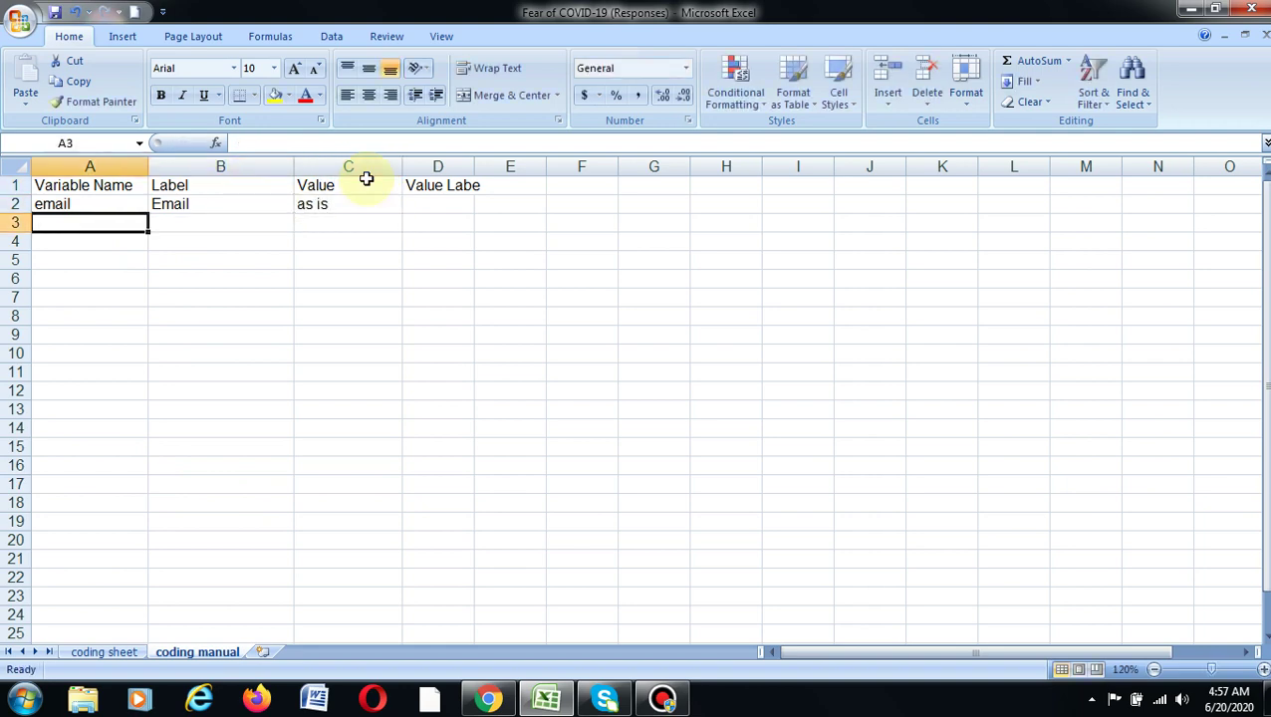
# Step: Check the sex variable in the coding sheet, and in row 3 of the coding manual enter "sex", label "Sex" and value "as is"
pyautogui.click(90, 651)
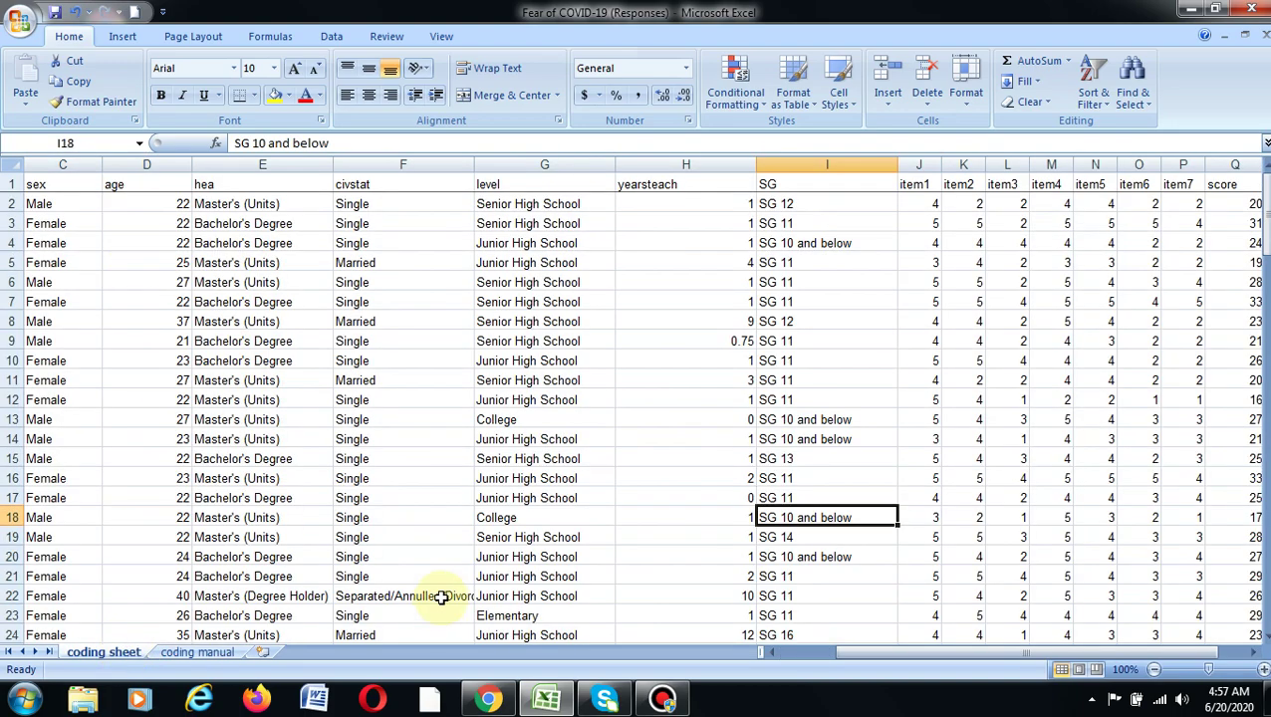
pyautogui.moveTo(879, 653); pyautogui.dragTo(819, 653)
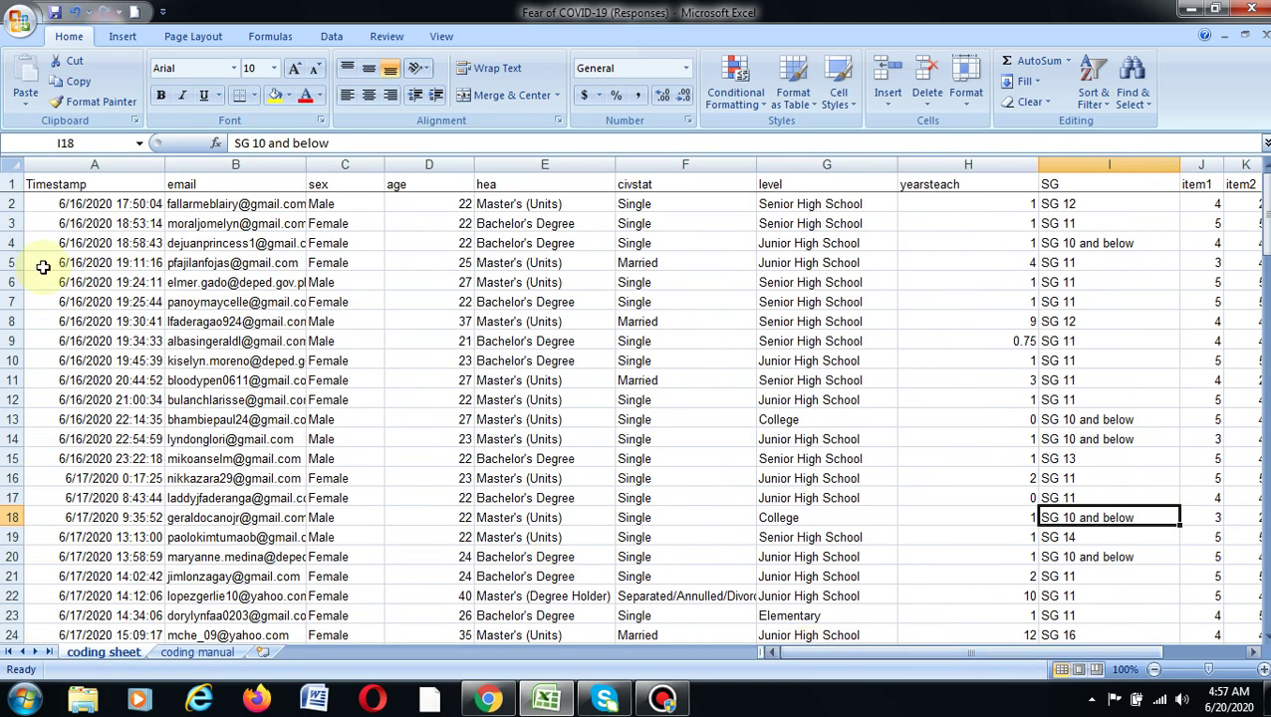
pyautogui.click(351, 186)
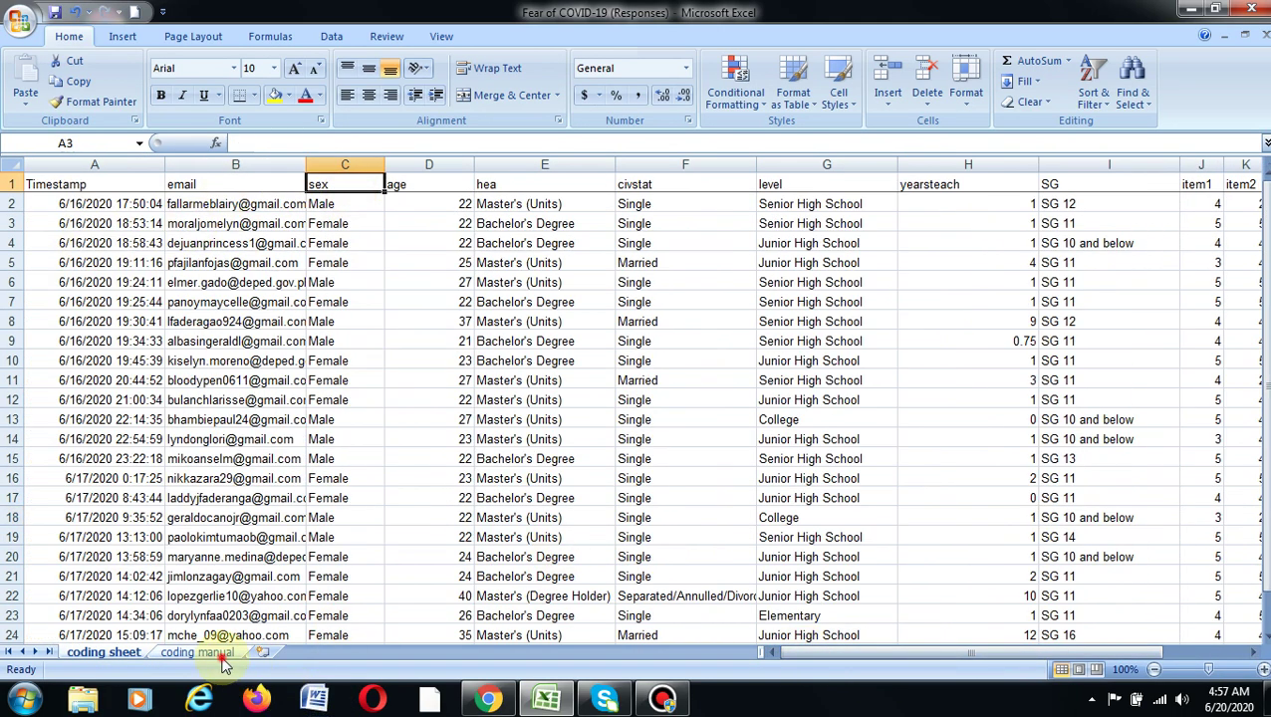
pyautogui.click(222, 655)
pyautogui.write('sex')
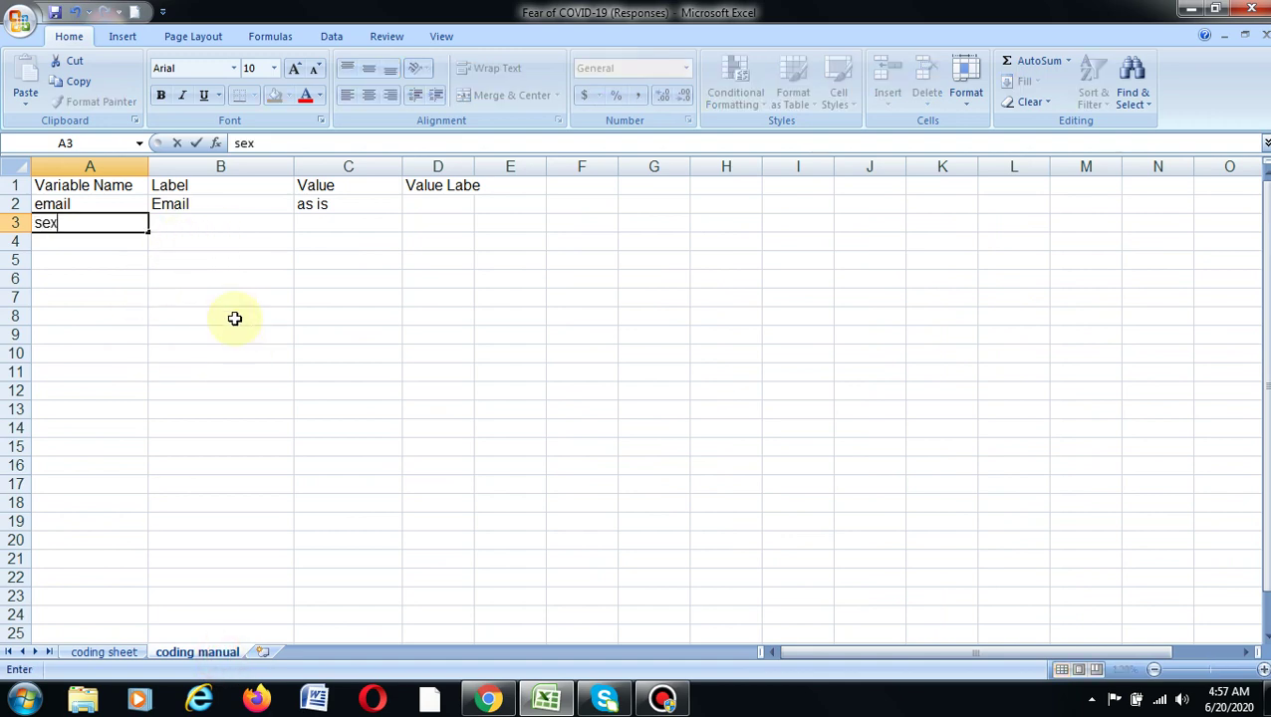
pyautogui.press('Tab')
pyautogui.write('S')
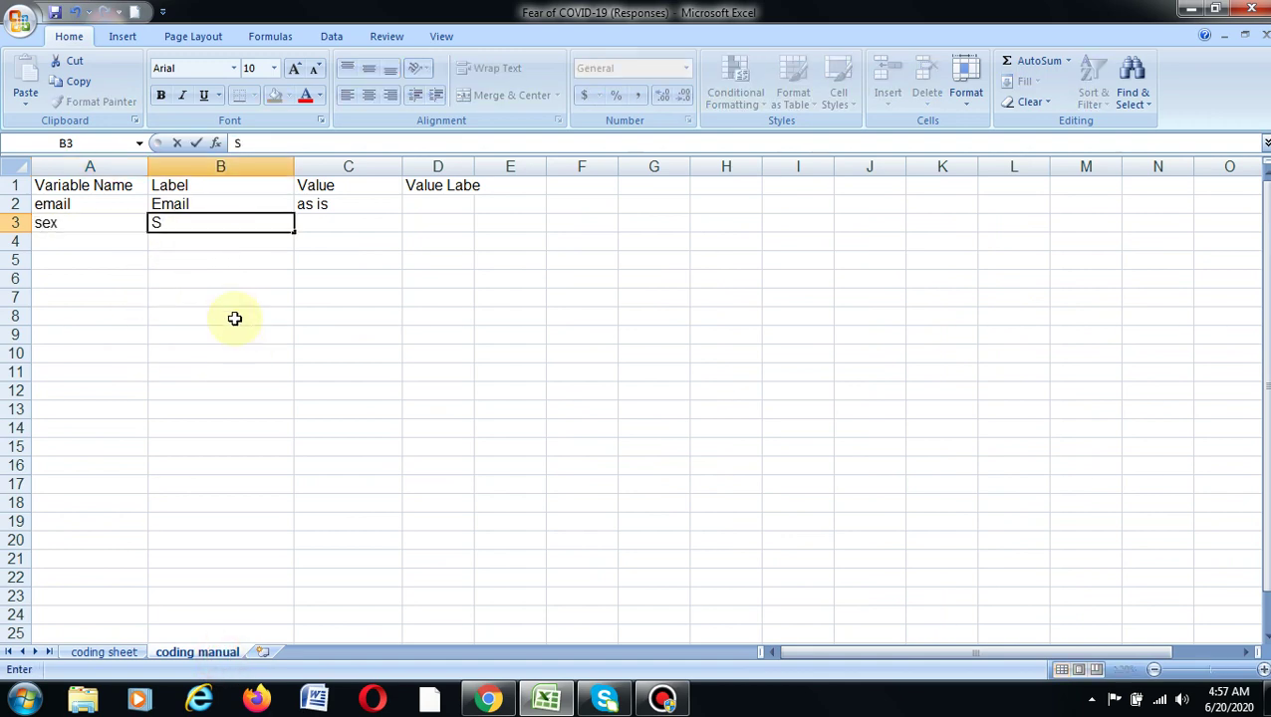
pyautogui.press('Tab')
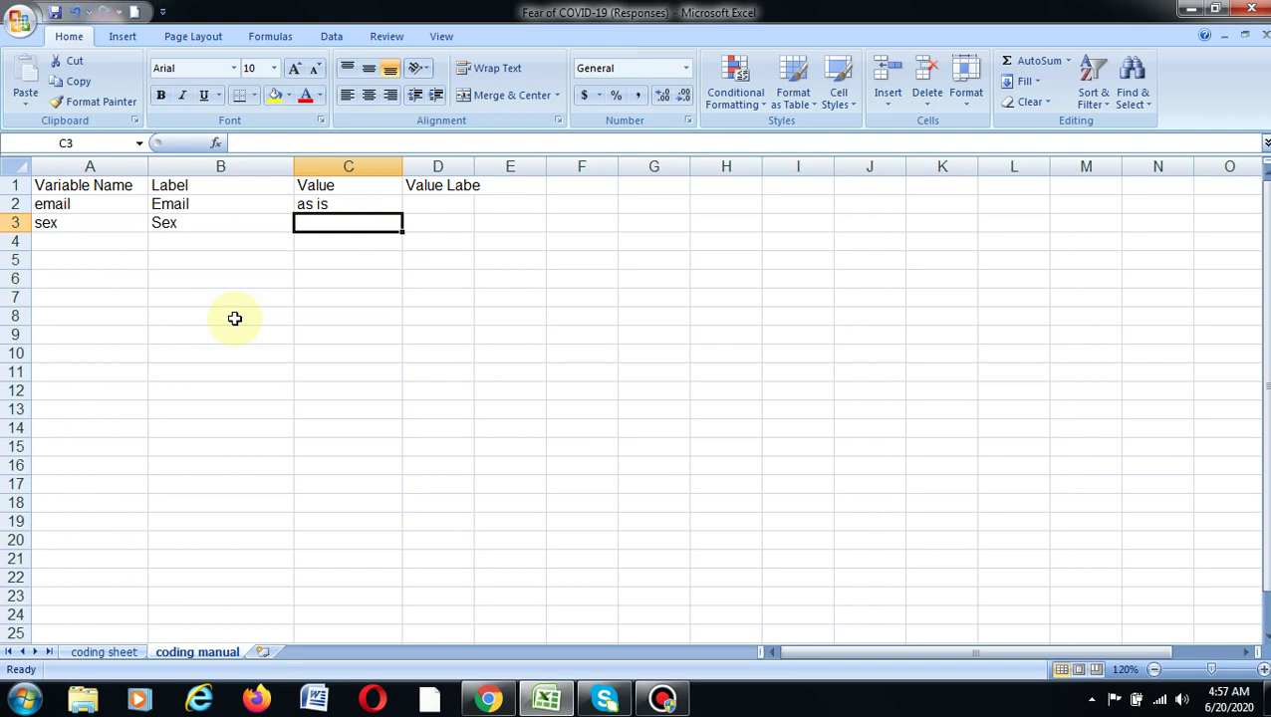
pyautogui.write('as is')
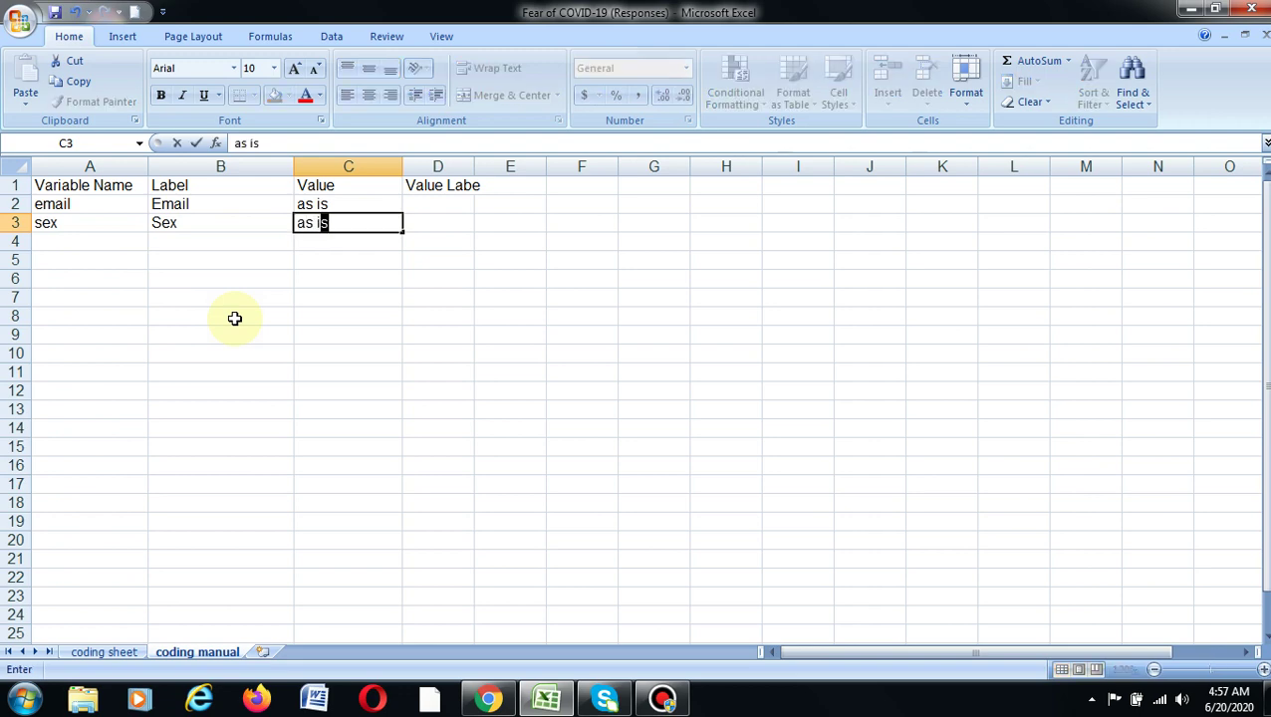
pyautogui.press('Return')
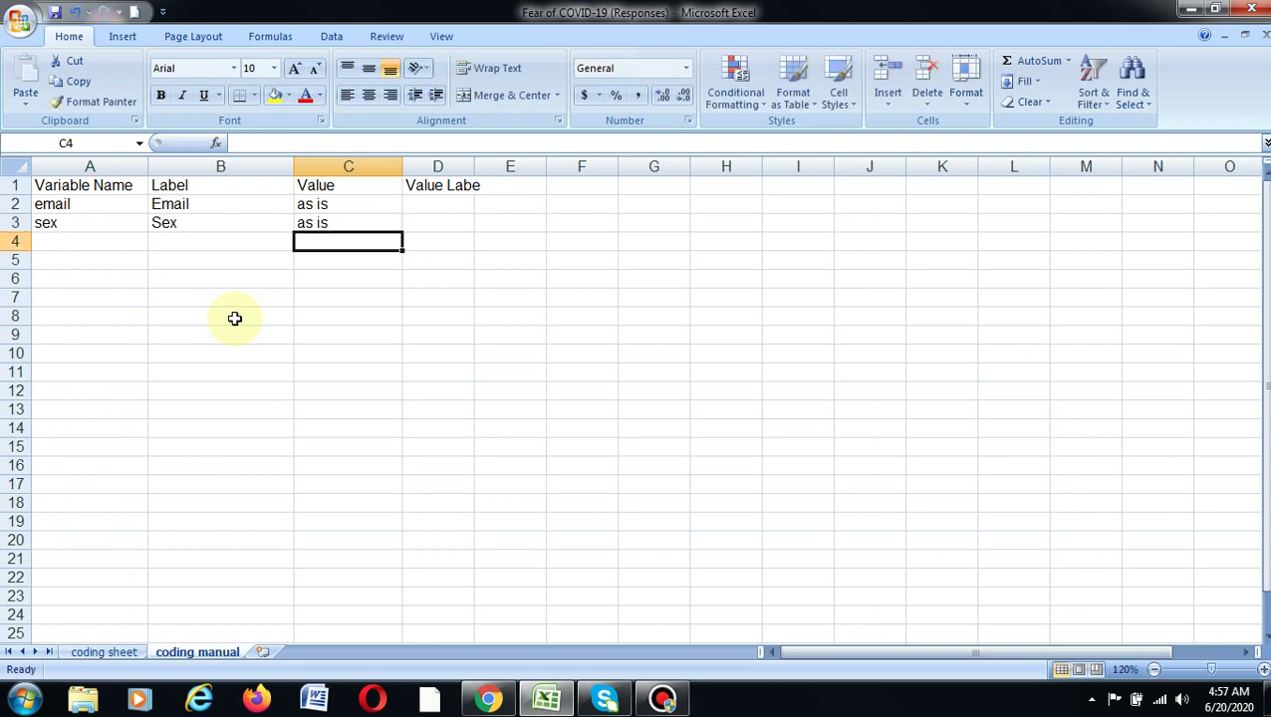
# Step: Correct the header in D1 of the coding manual to "Value Label" and widen column D to fit it
pyautogui.doubleClick(459, 185)
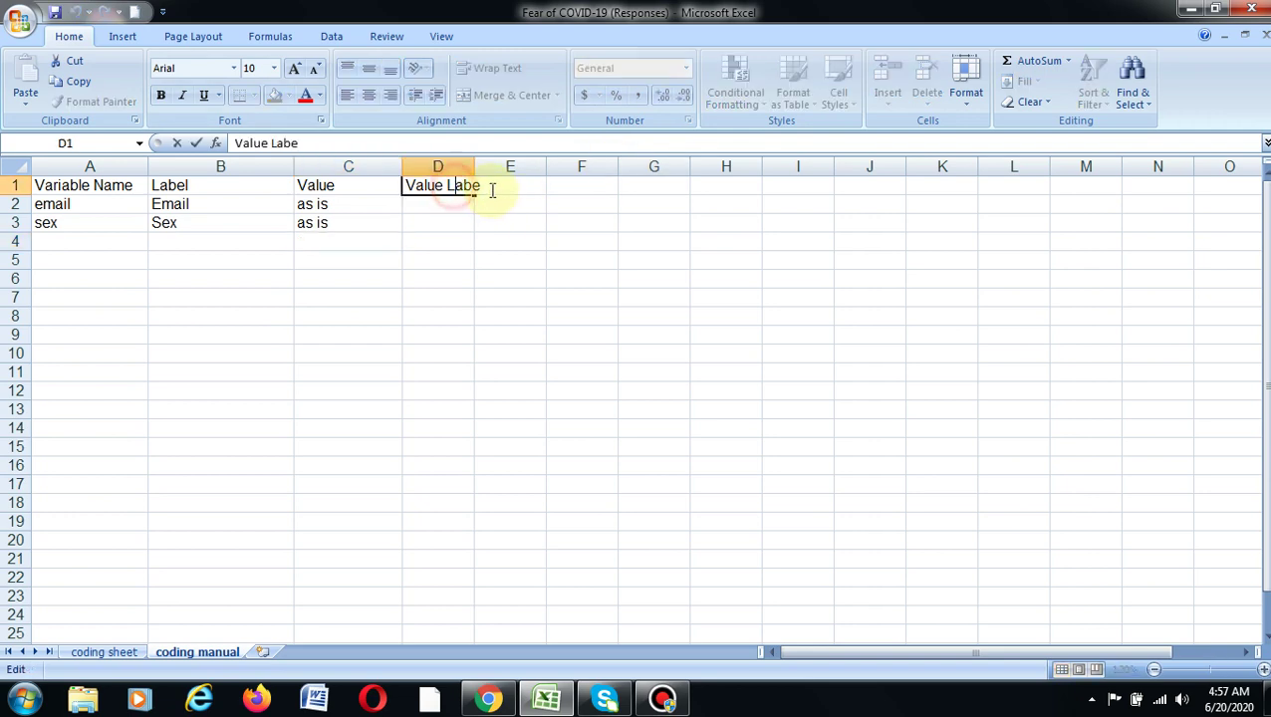
pyautogui.click(489, 186)
pyautogui.write('l')
pyautogui.press('Return')
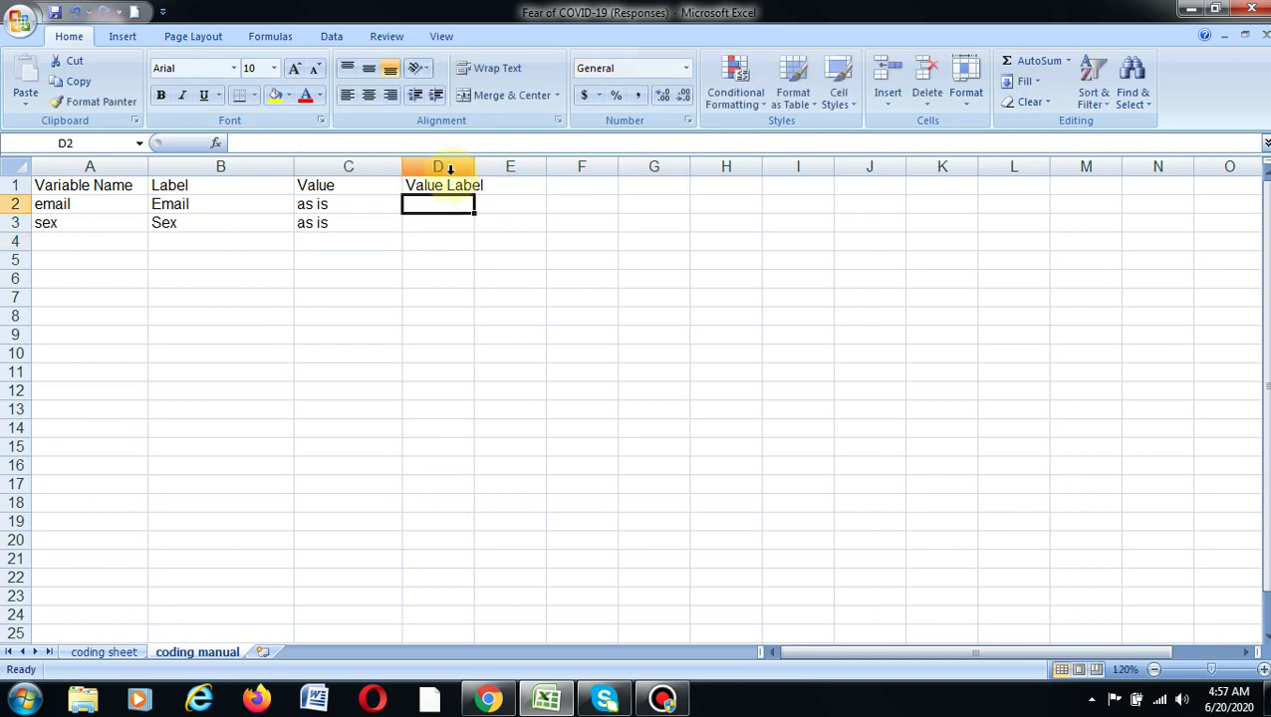
pyautogui.moveTo(475, 166); pyautogui.dragTo(502, 167)
pyautogui.click(462, 295)
# Step: In row 4 of the coding manual, enter "age" as the variable name, "Age" as the label and "as is" as the value
pyautogui.click(81, 235)
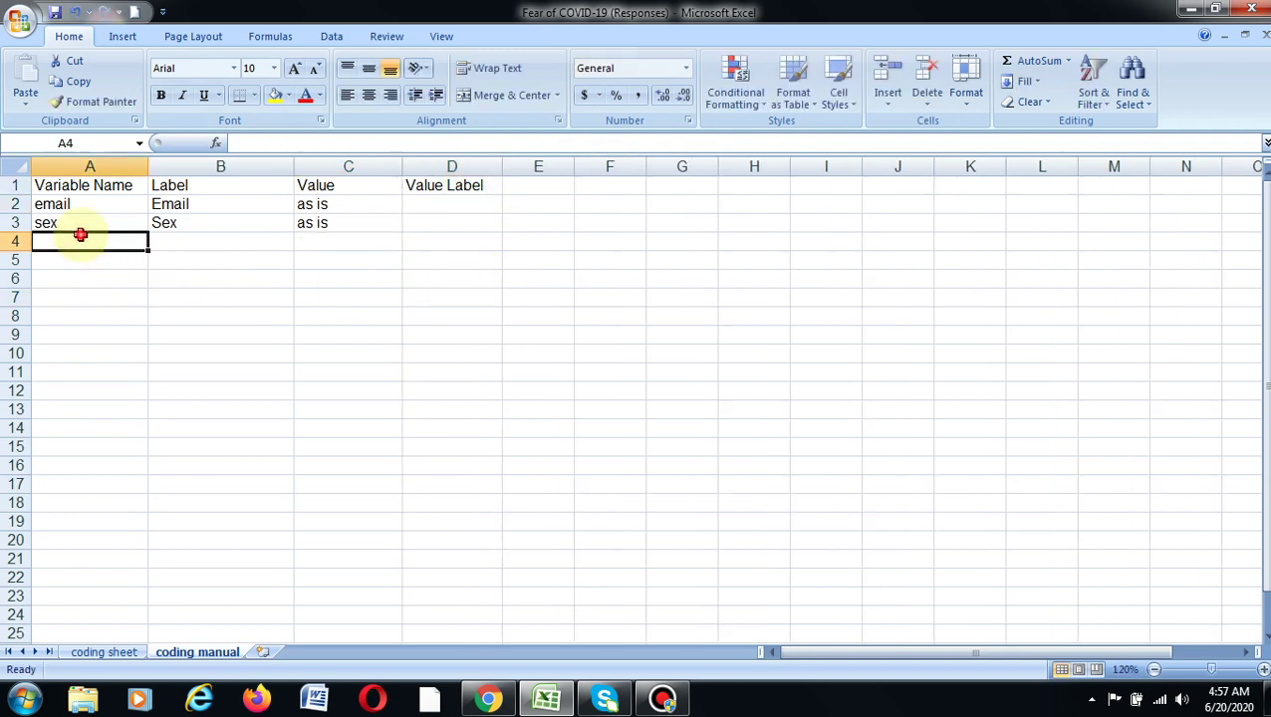
pyautogui.click(104, 651)
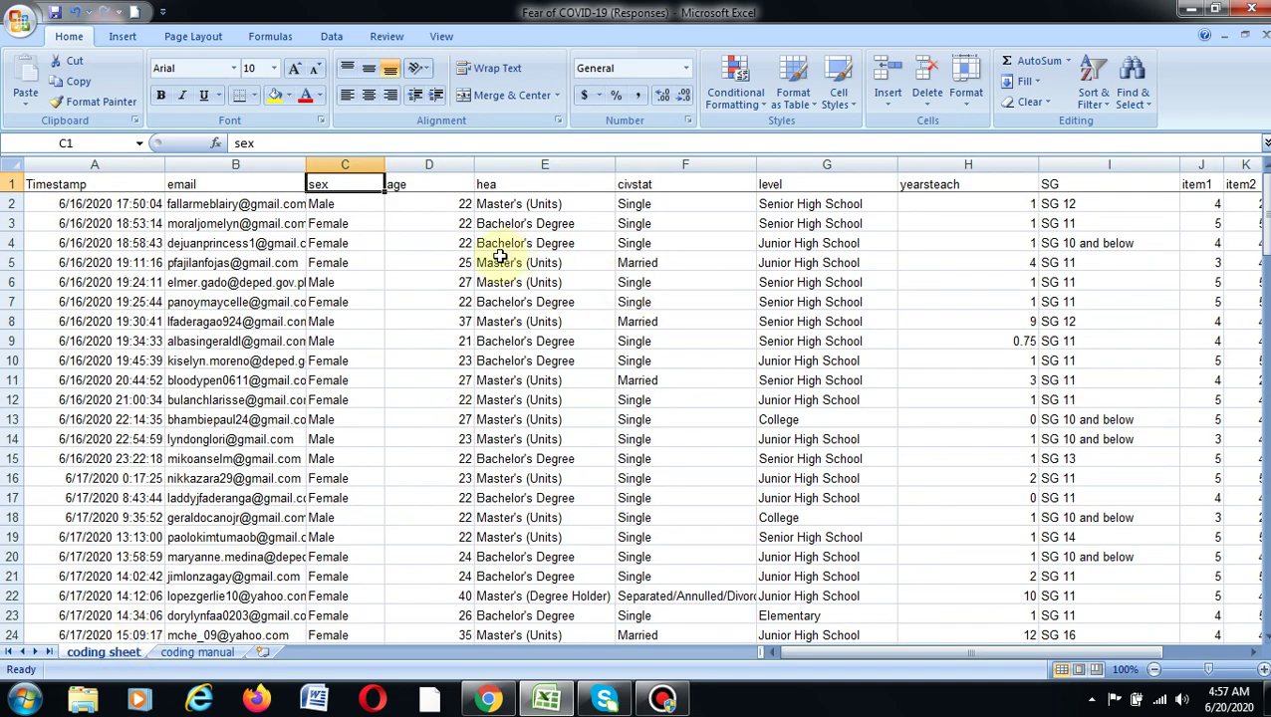
pyautogui.click(199, 652)
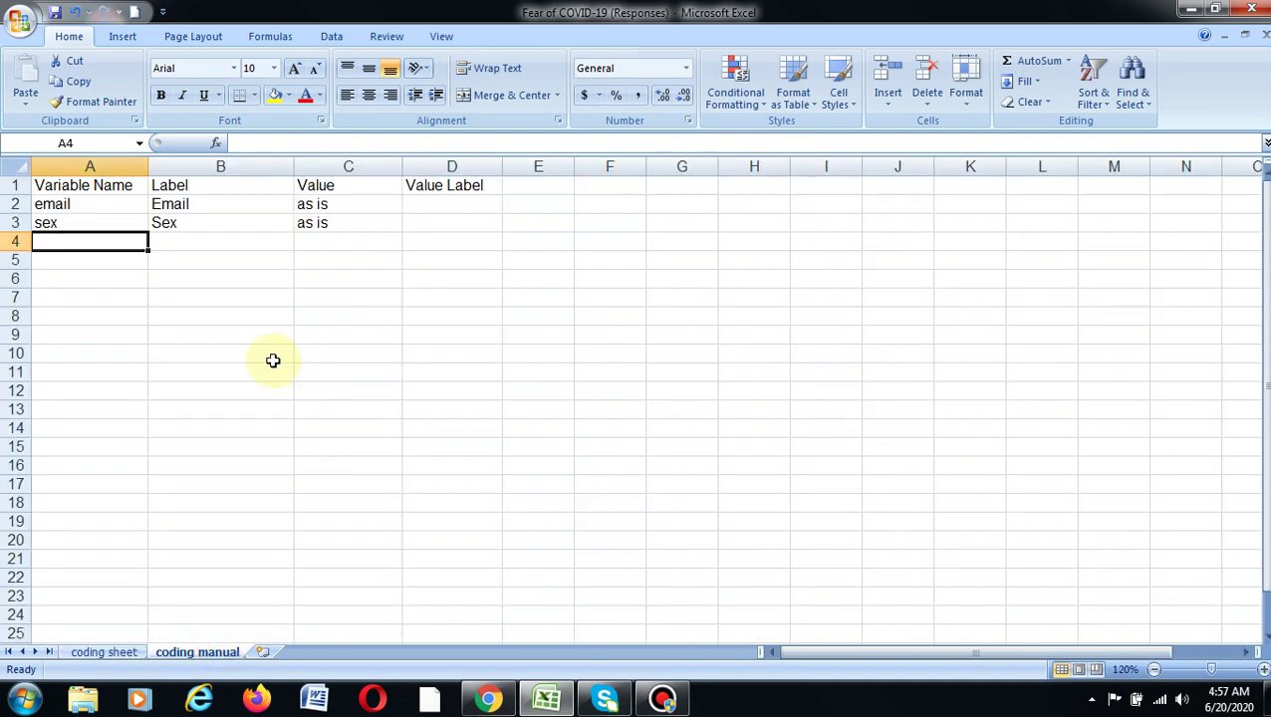
pyautogui.write('age')
pyautogui.press('Tab')
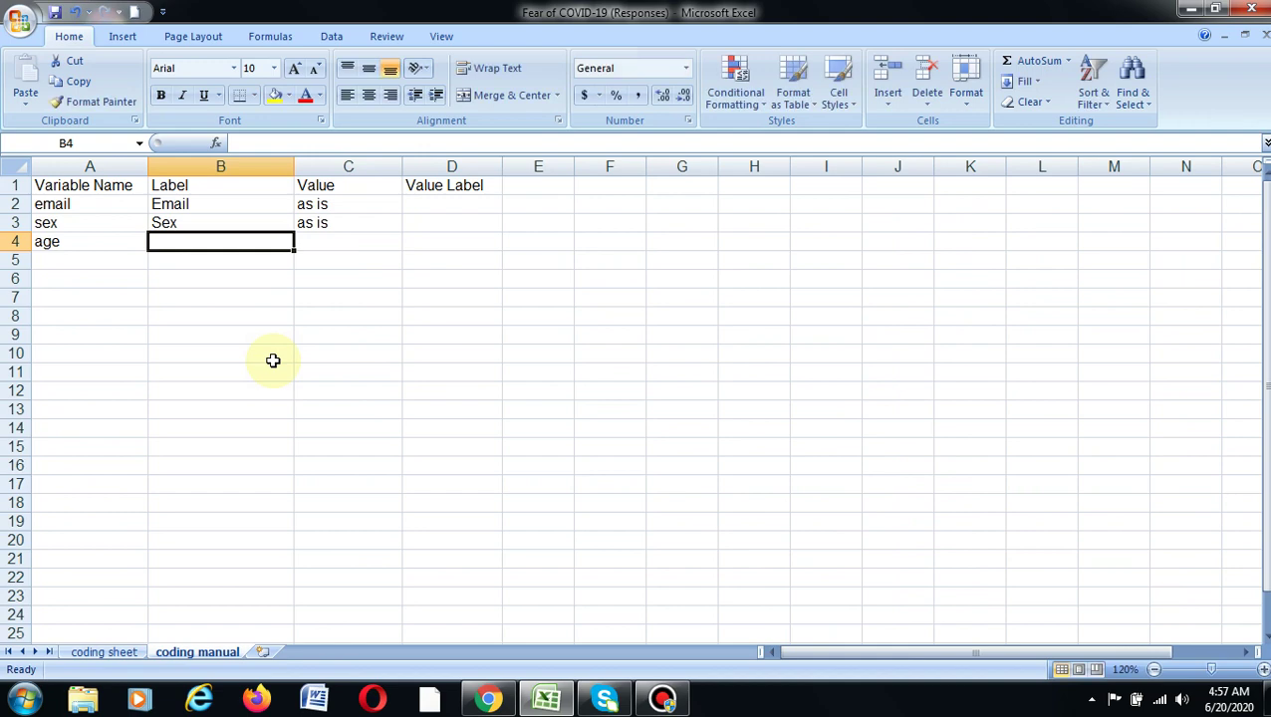
pyautogui.write('Age')
pyautogui.press('Tab')
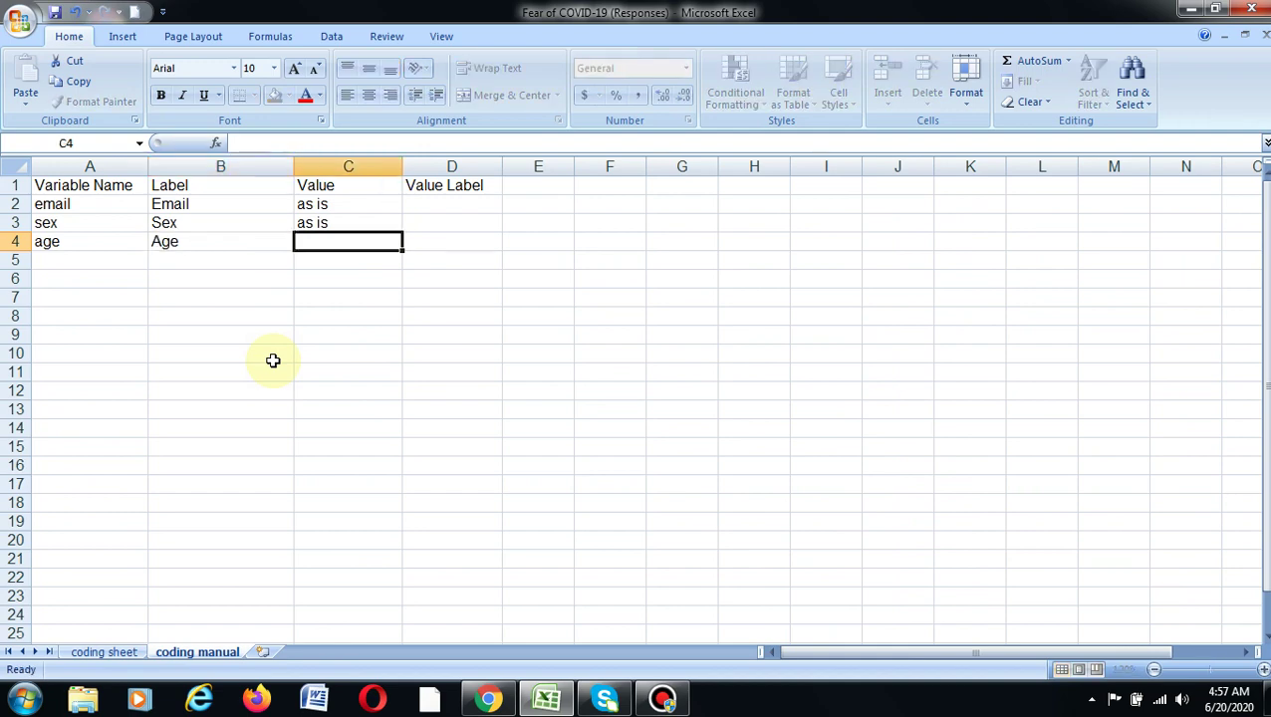
pyautogui.write('as is')
pyautogui.press('Return')
pyautogui.press('Left')
pyautogui.press('Left')
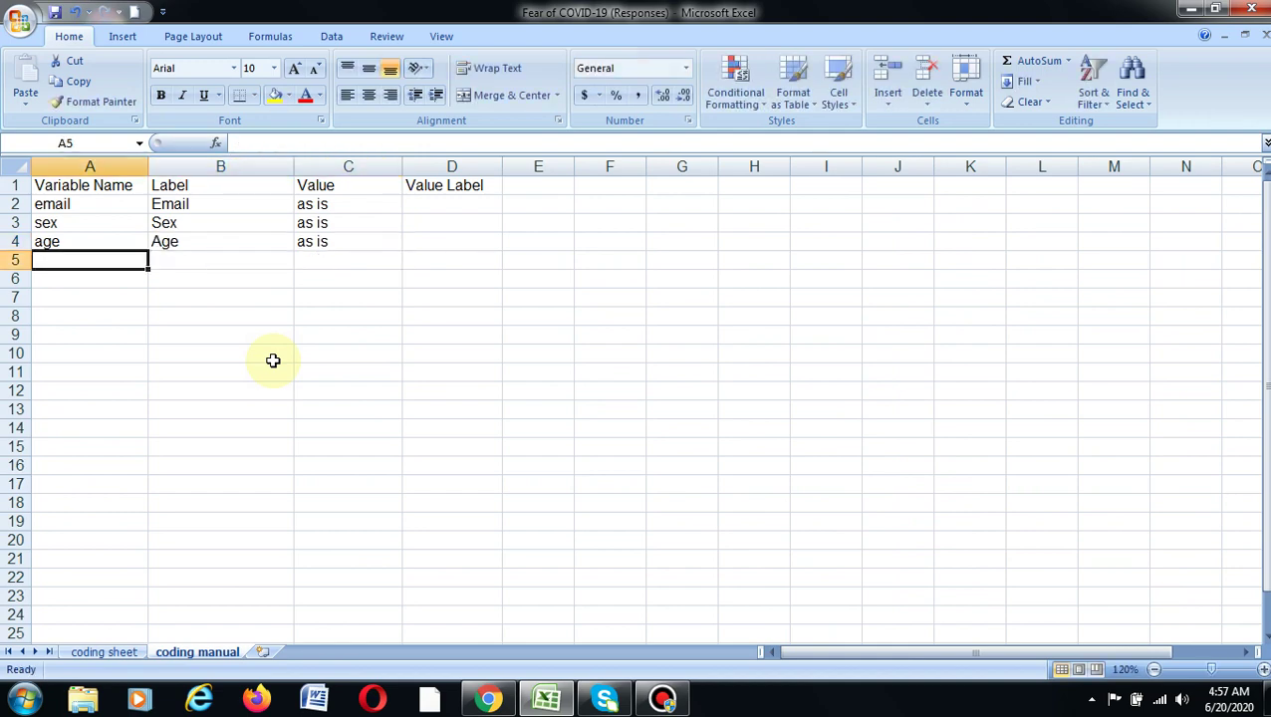
# Step: In row 5 of the coding manual, enter the variable name "hea" with the label "Highest Educational Attainment"
pyautogui.click(117, 653)
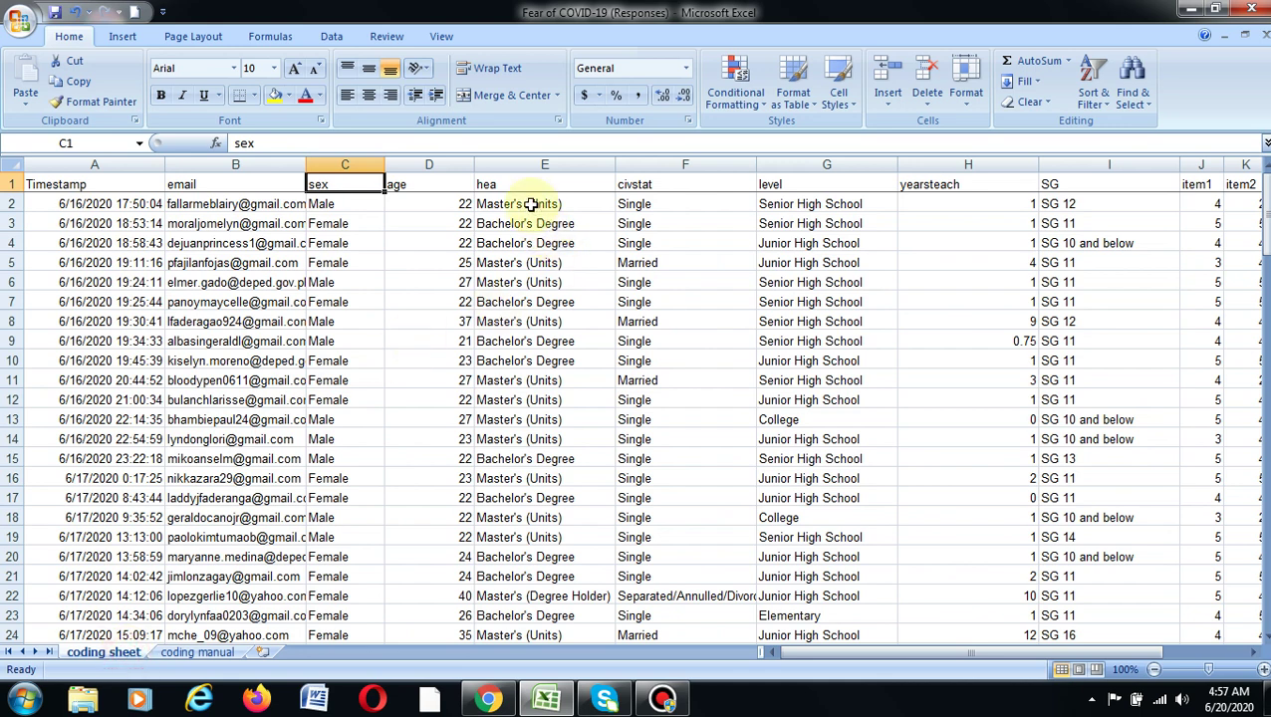
pyautogui.click(196, 654)
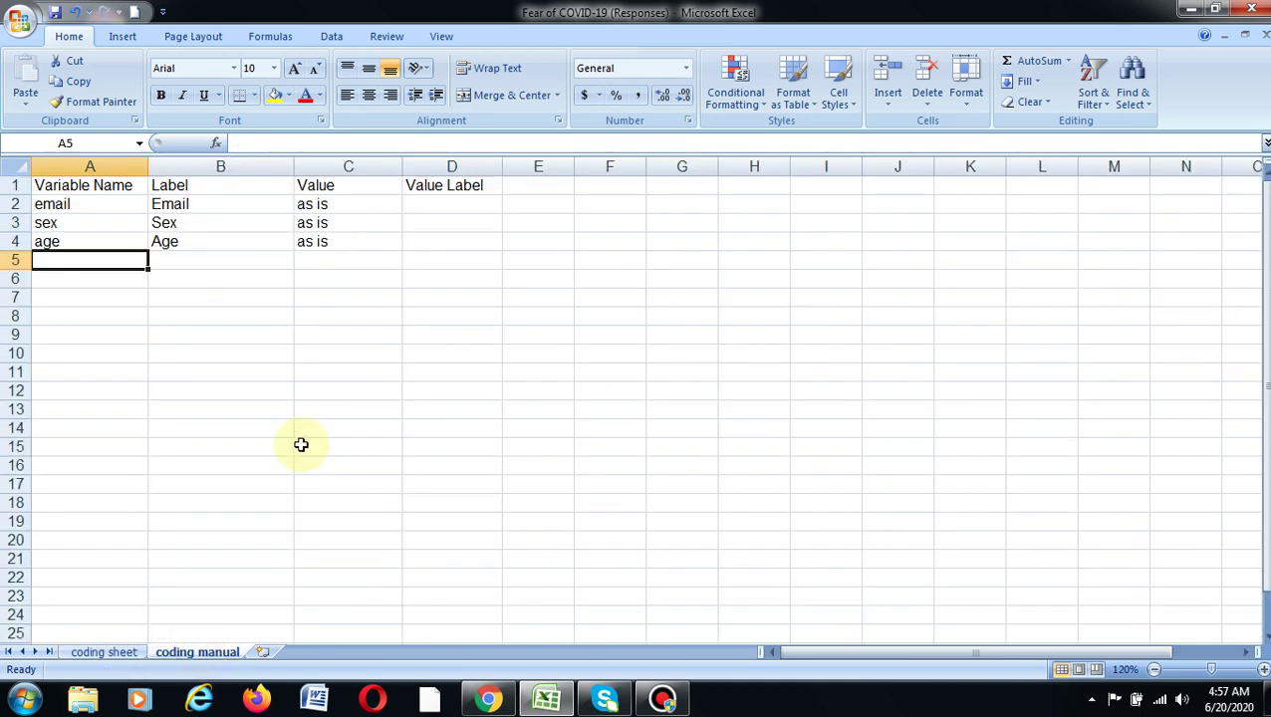
pyautogui.write('hea')
pyautogui.press('Tab')
pyautogui.write('H')
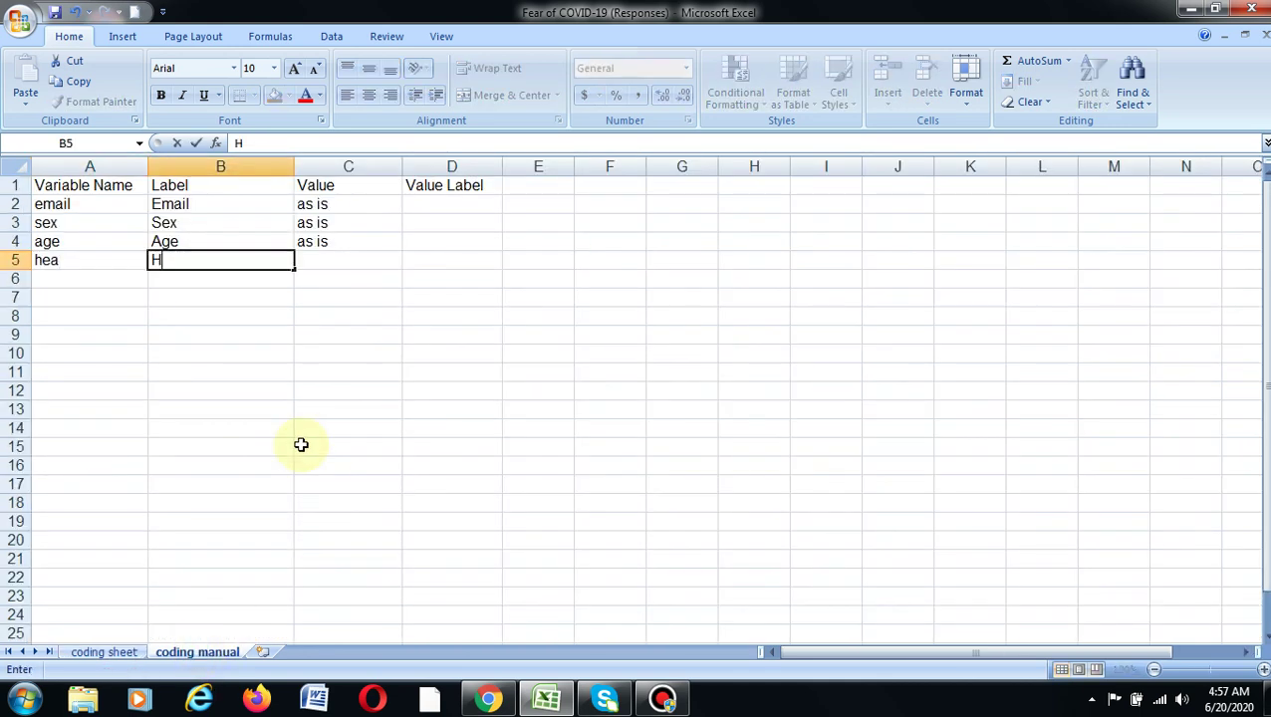
pyautogui.write('ighest Educational Atta')
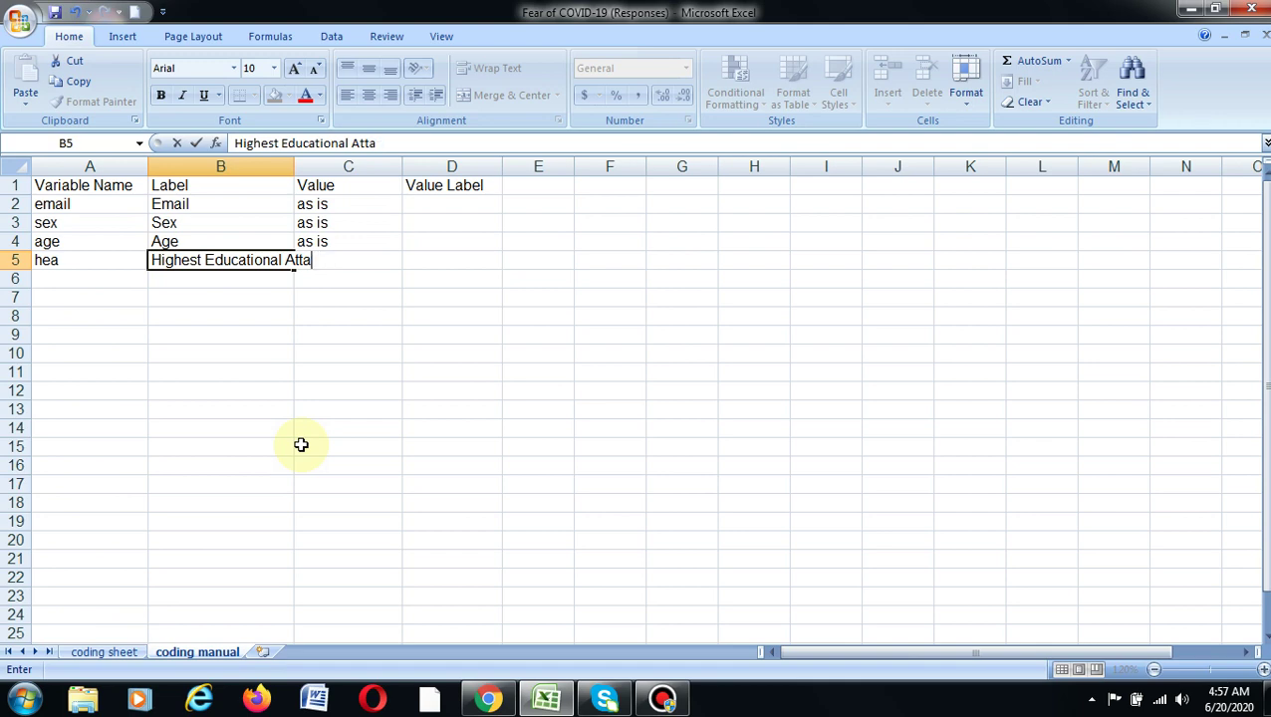
pyautogui.write('inment')
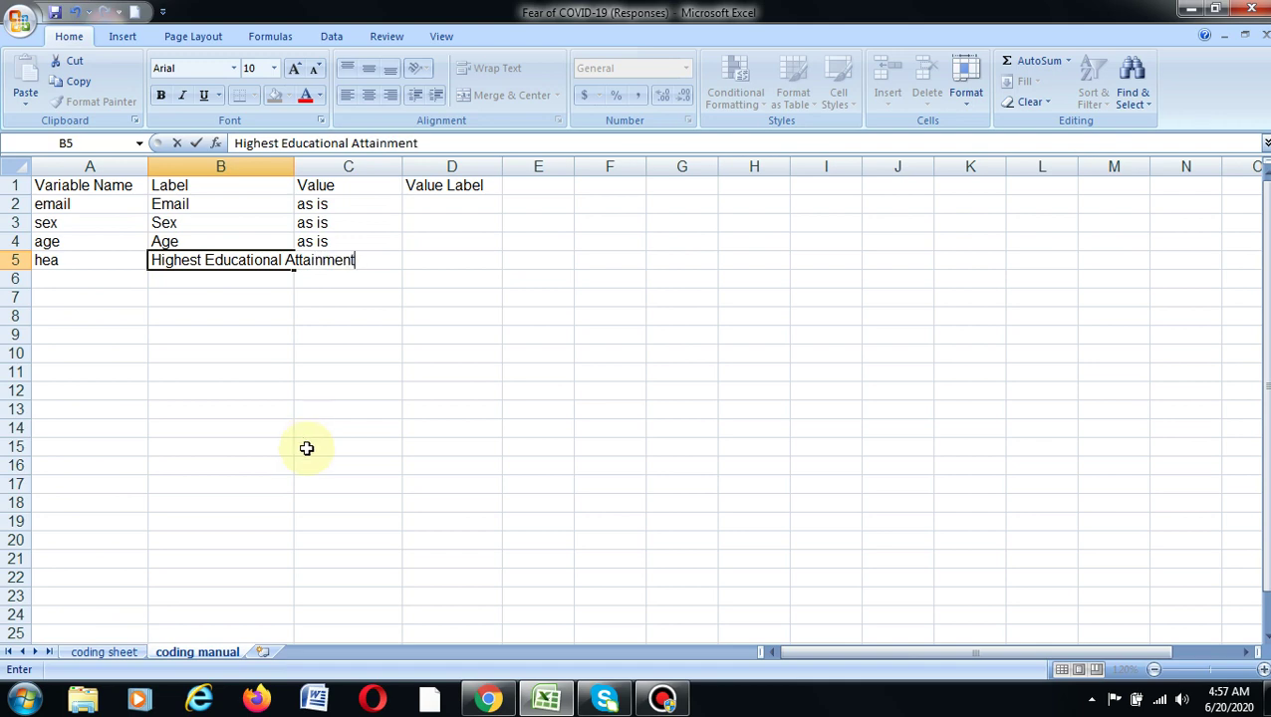
pyautogui.click(364, 460)
# Step: Widen column B to fit the longest label and enter "as is" as the value for hea in C5
pyautogui.moveTo(292, 166); pyautogui.dragTo(369, 166)
pyautogui.click(411, 260)
pyautogui.write('as')
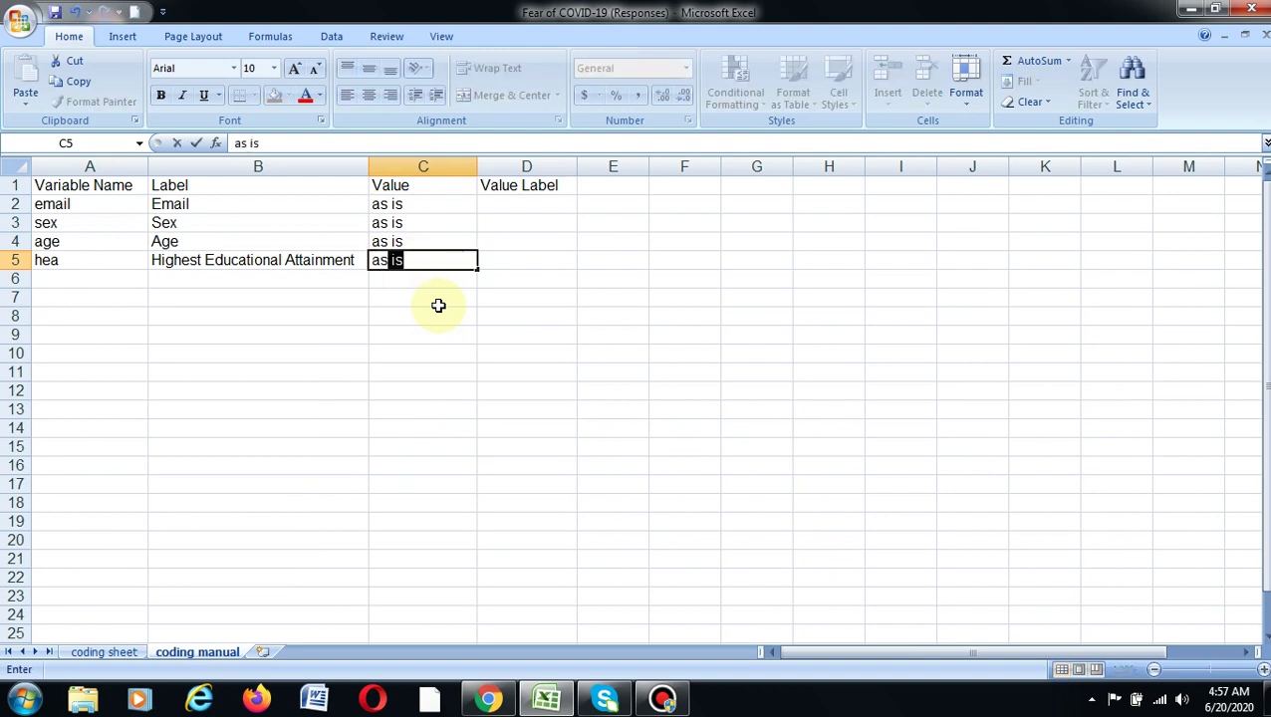
pyautogui.press('Return')
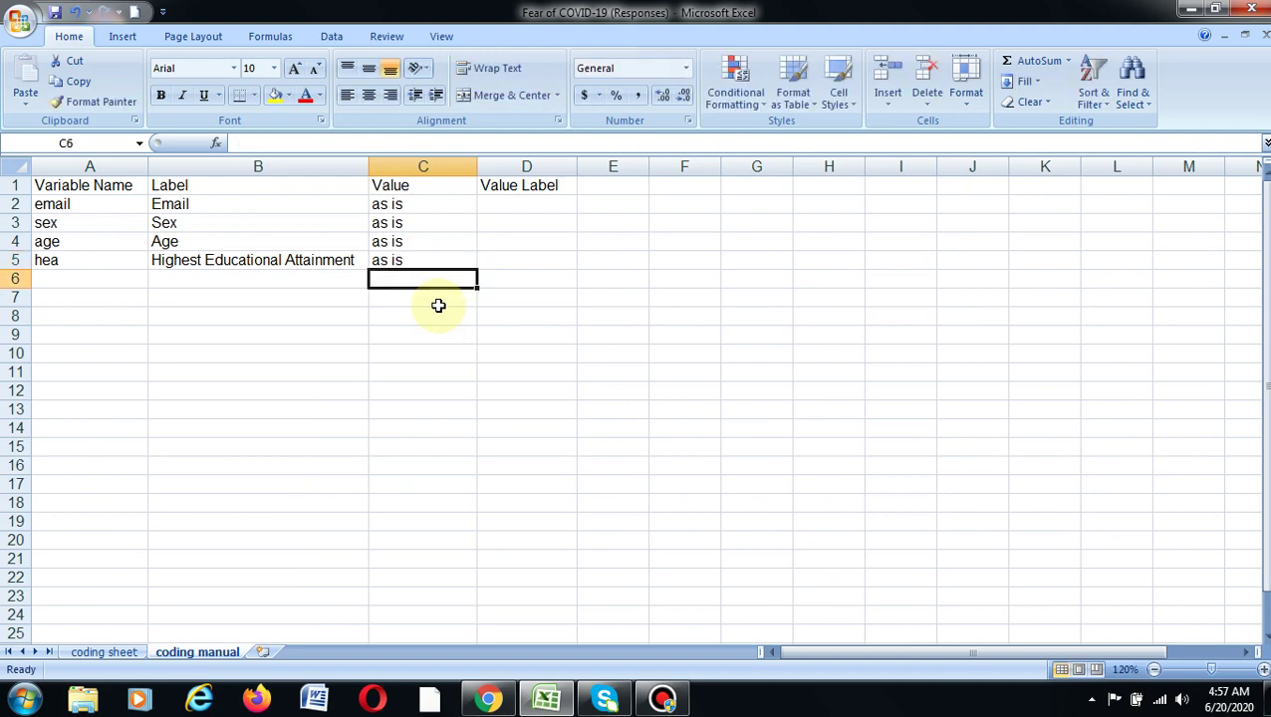
# Step: Look up the variable after hea in the coding sheet and enter its name, "civstat", in A6 of the coding manual
pyautogui.click(102, 652)
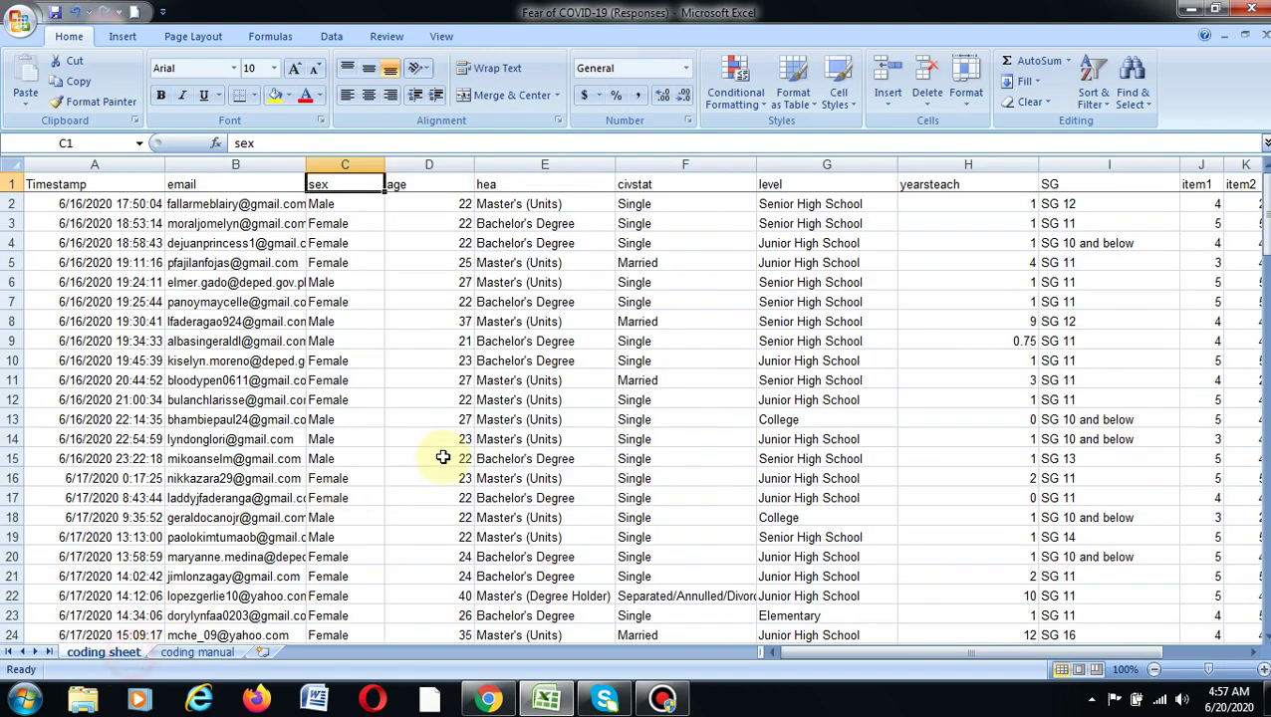
pyautogui.click(519, 202)
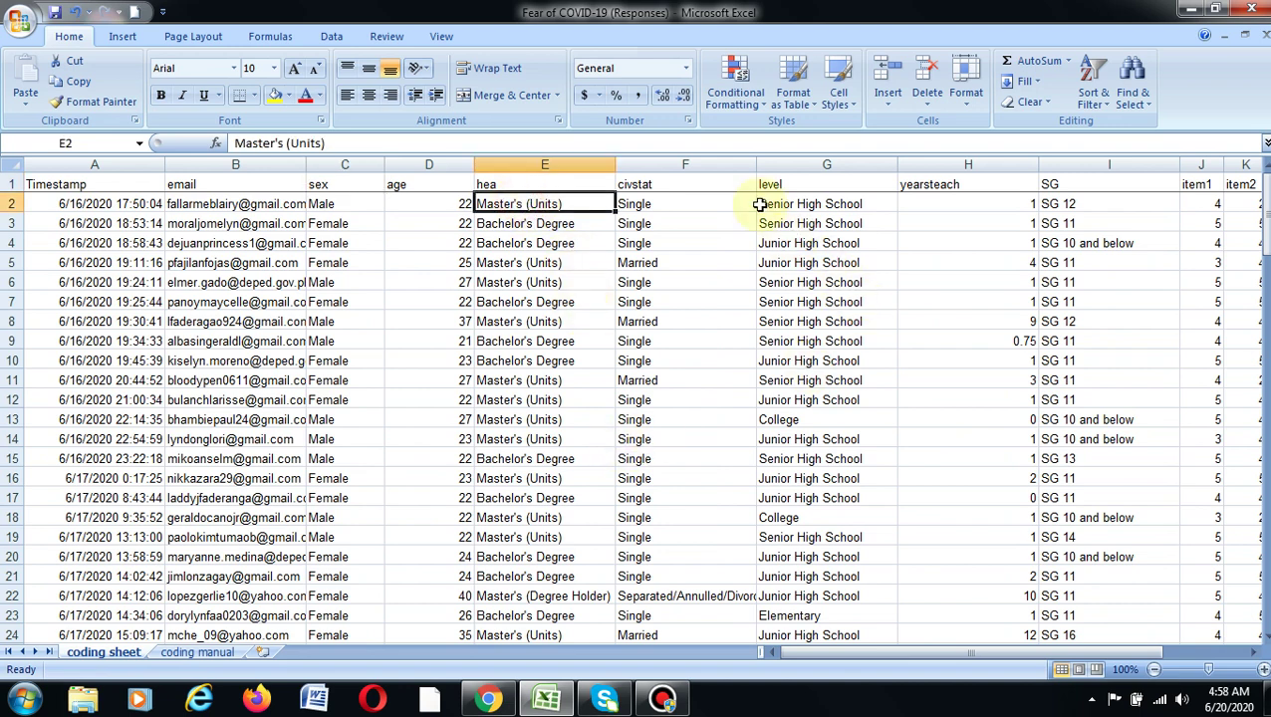
pyautogui.click(195, 651)
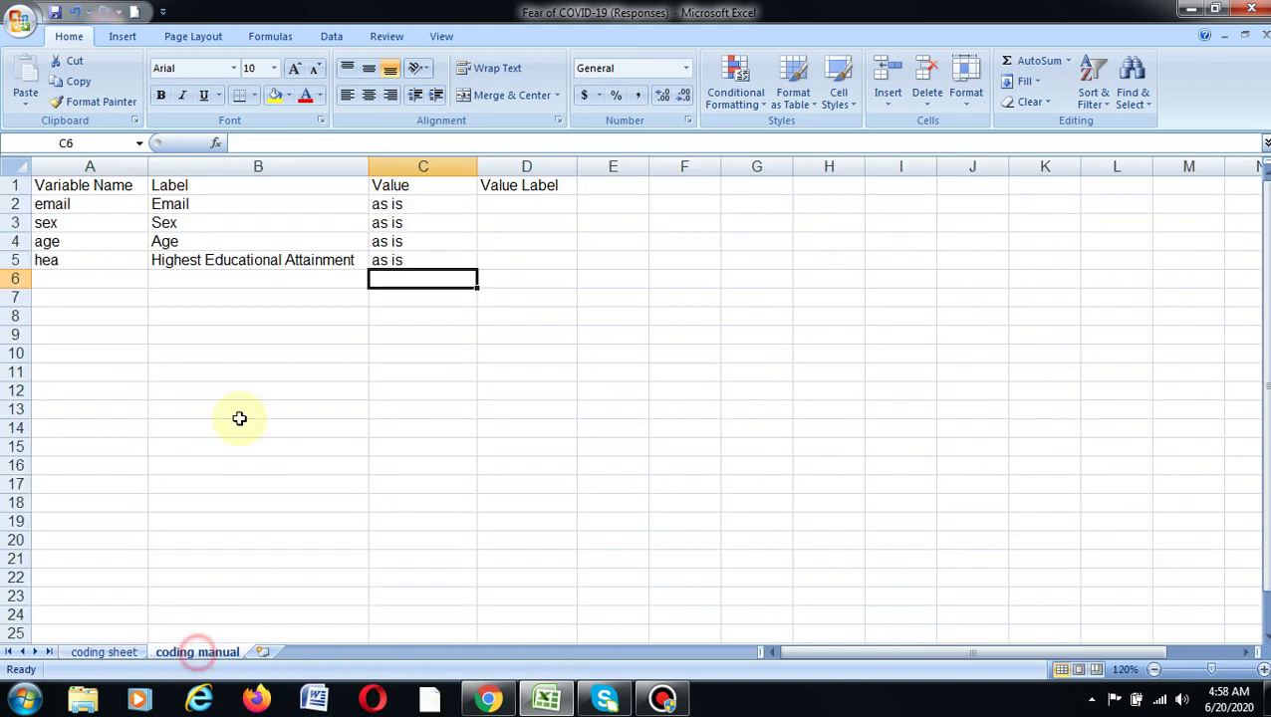
pyautogui.click(106, 279)
pyautogui.write('civ')
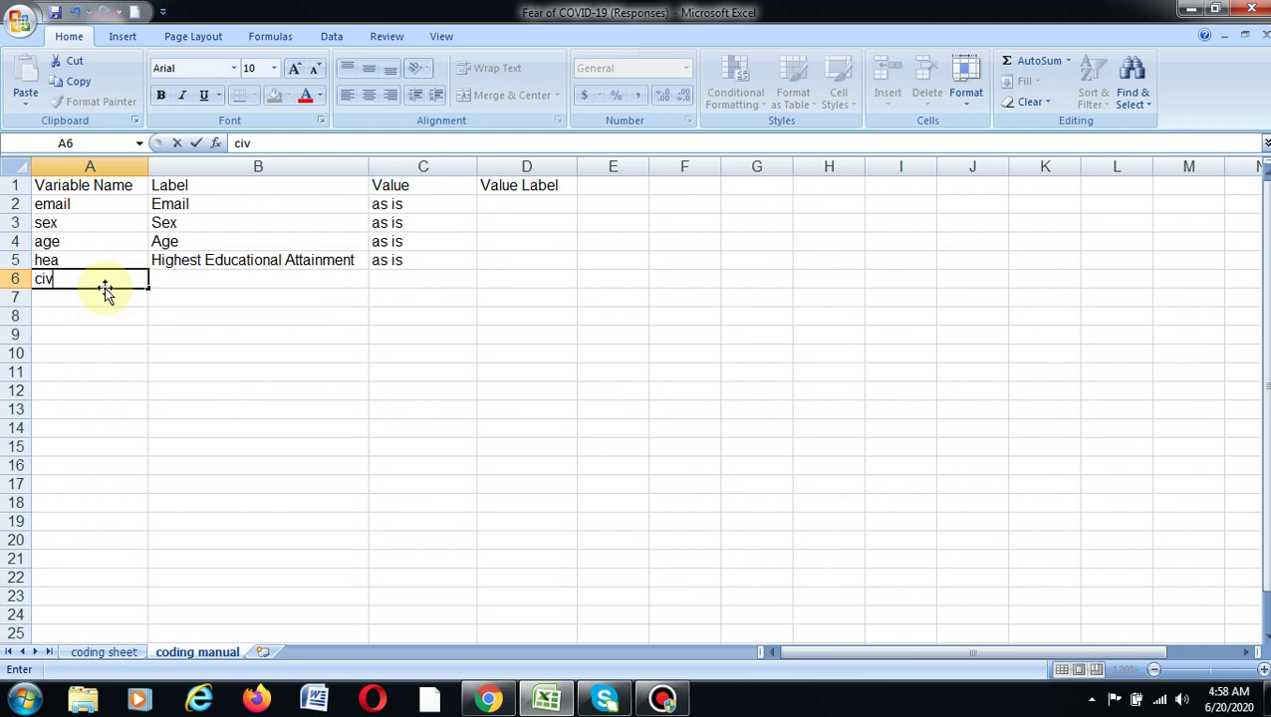
pyautogui.write('stat')
pyautogui.press('Tab')
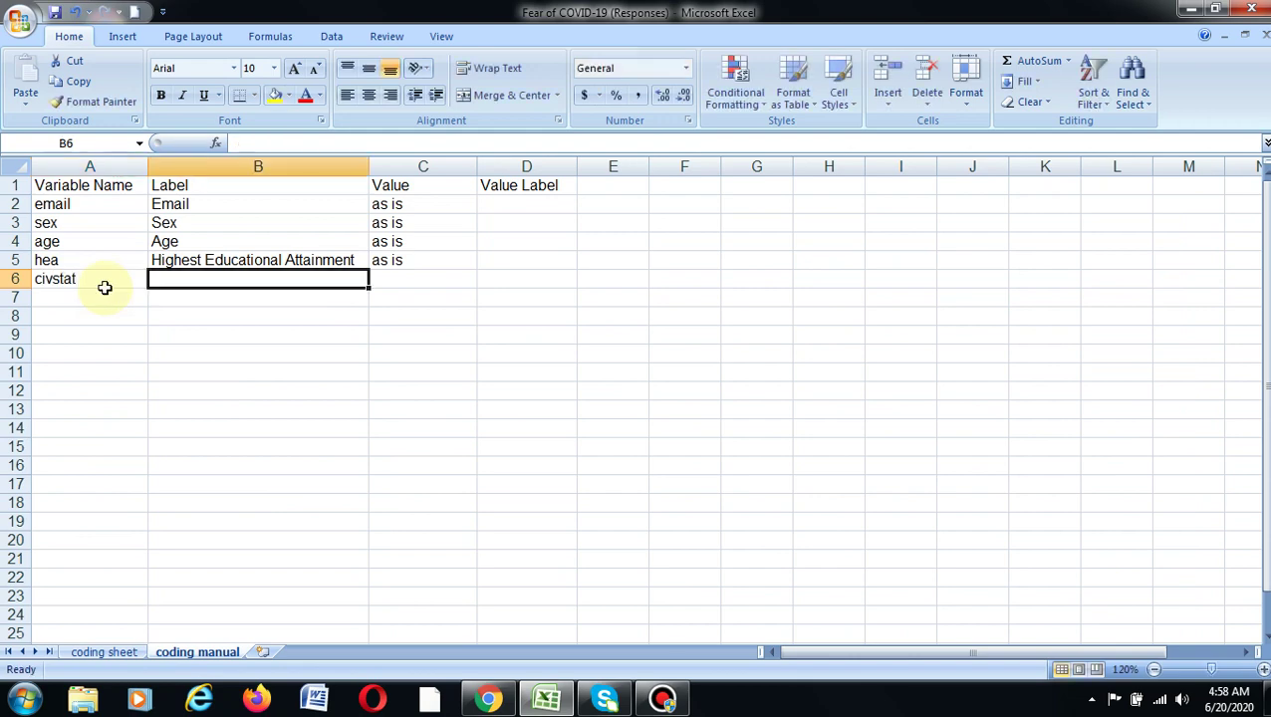
# Step: Enter "Civil Status" as the label and "as is" as the value for the civstat variable in row 6
pyautogui.write('Civil')
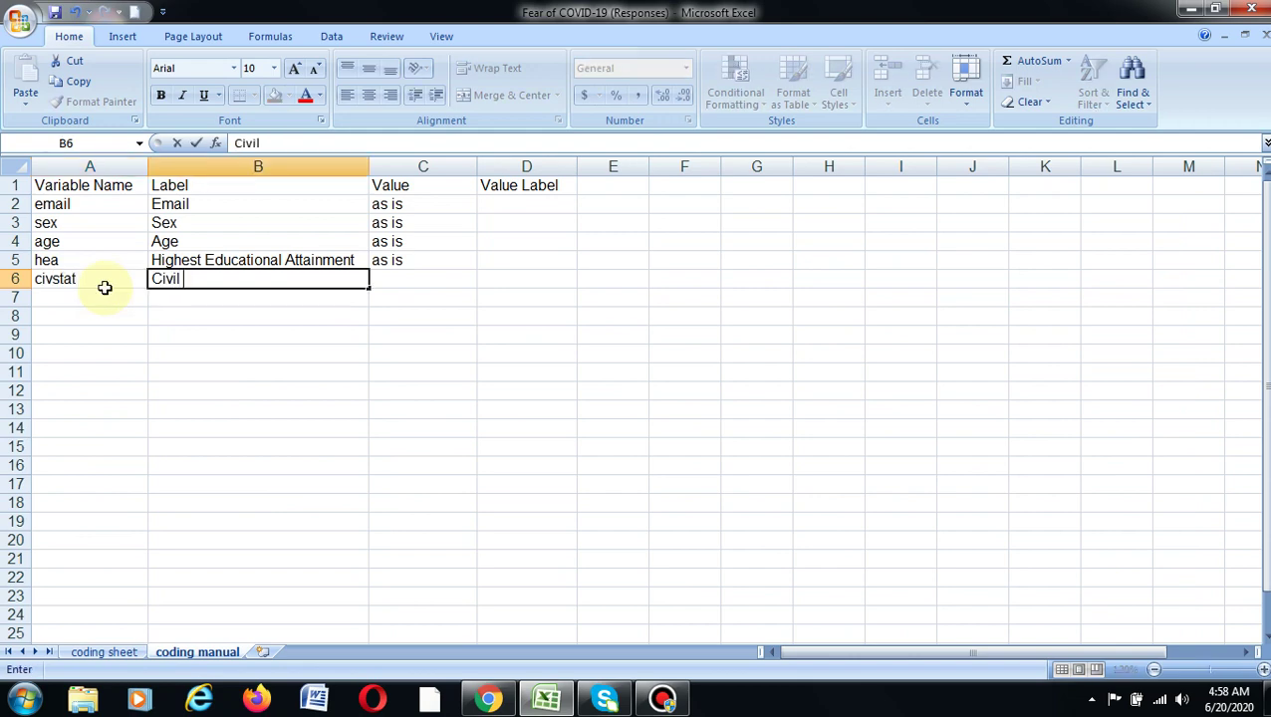
pyautogui.write(' Sta')
pyautogui.press('BackSpace')
pyautogui.press('BackSpace')
pyautogui.write('Status')
pyautogui.press('Tab')
pyautogui.write('as')
pyautogui.press('Return')
pyautogui.click(106, 292)
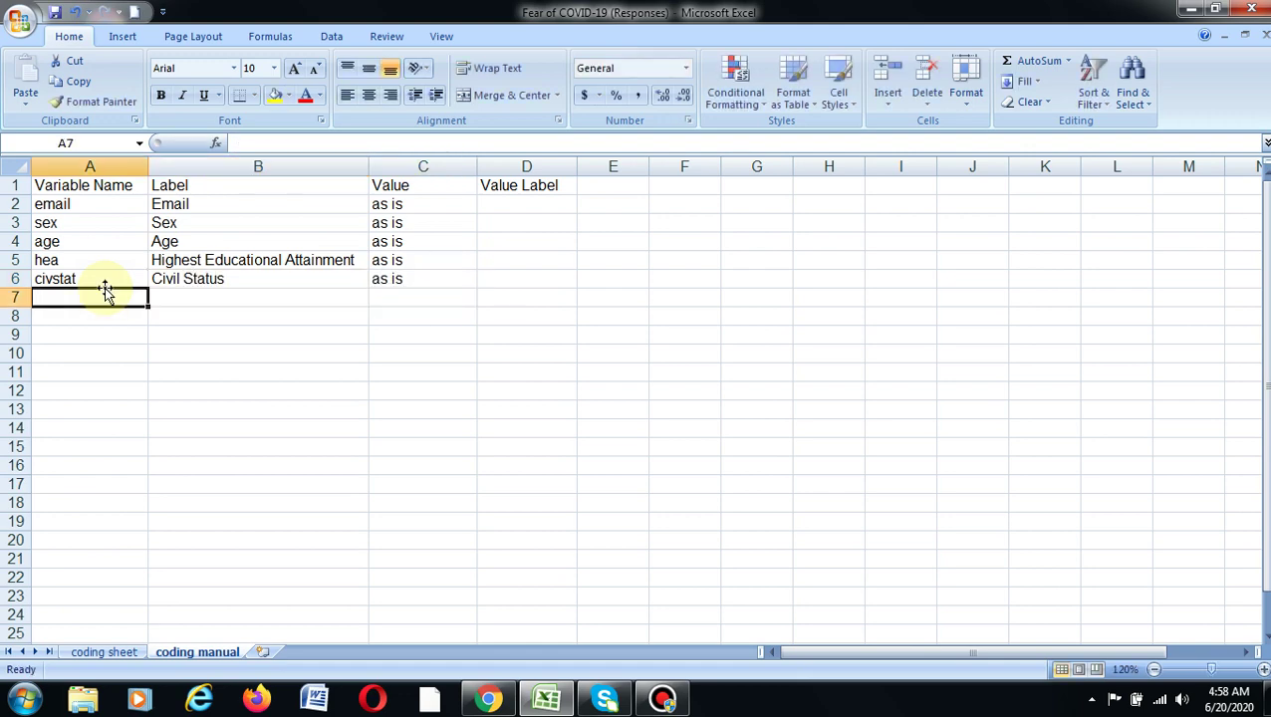
pyautogui.moveTo(244, 227); pyautogui.dragTo(381, 209)
pyautogui.click(284, 277)
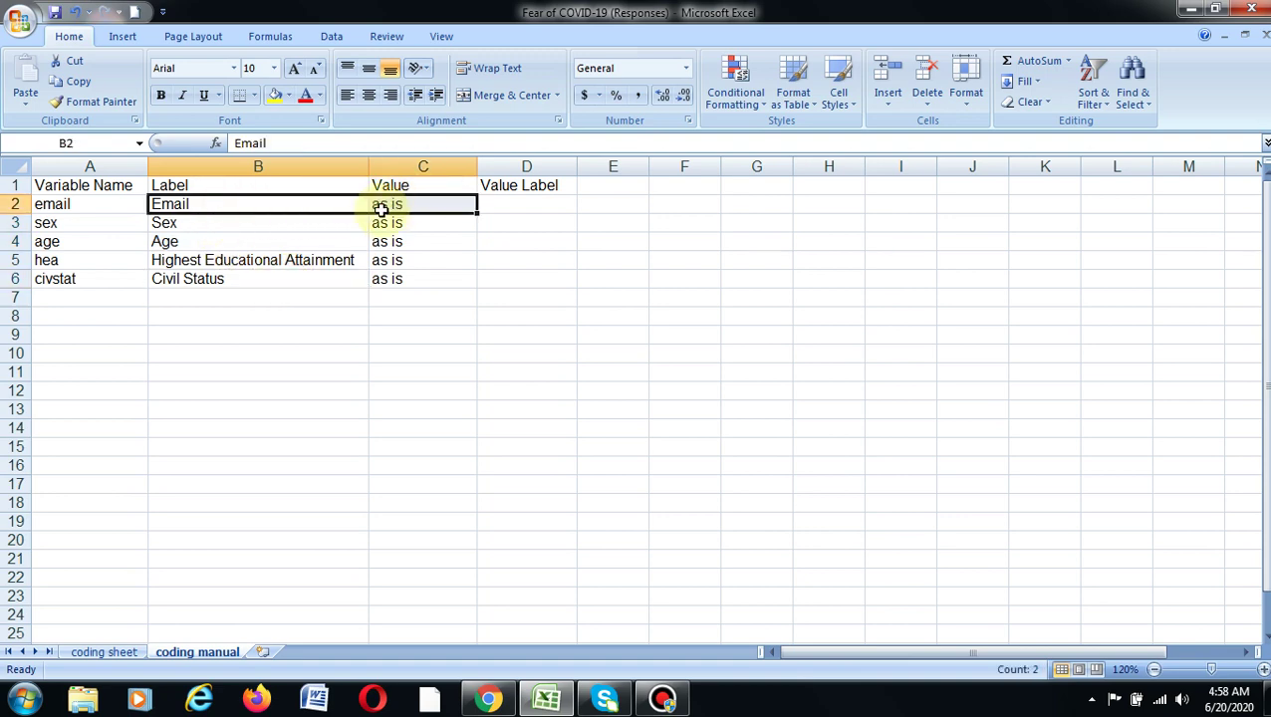
pyautogui.click(240, 242)
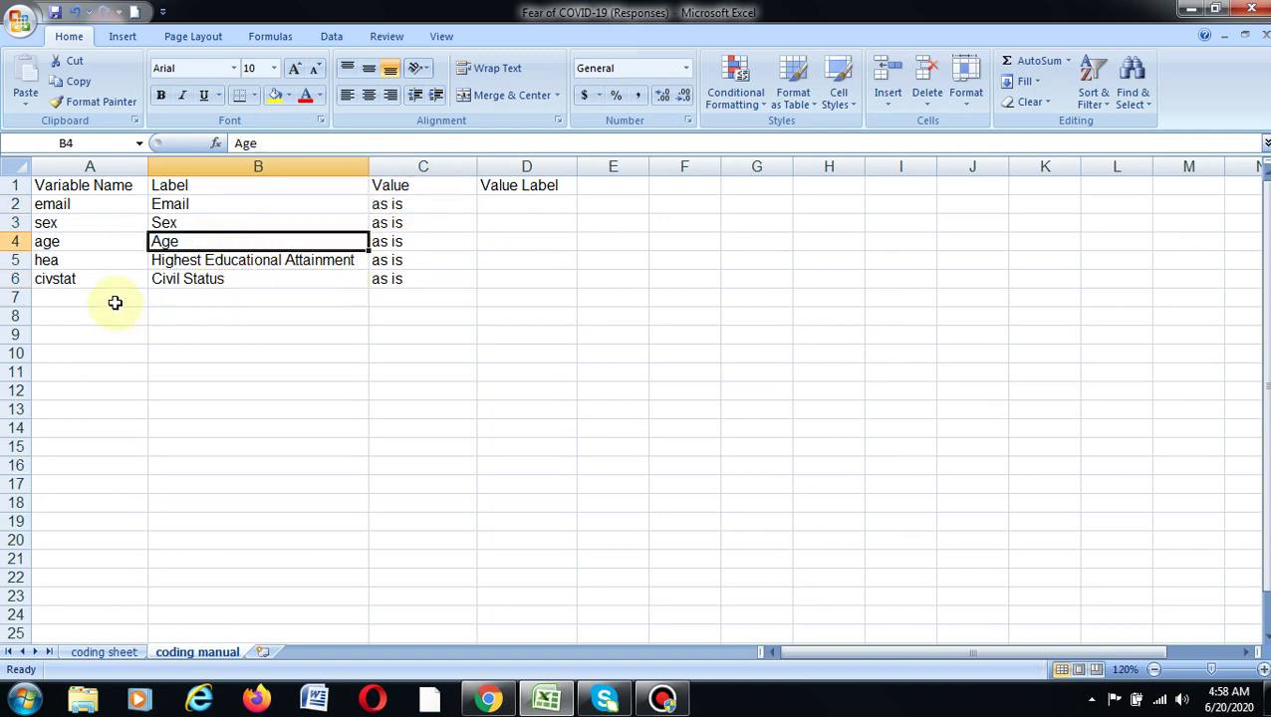
# Step: Look up the variable after civstat in the coding sheet and enter its name, "level", in A7 of the coding manual
pyautogui.click(115, 301)
pyautogui.click(98, 652)
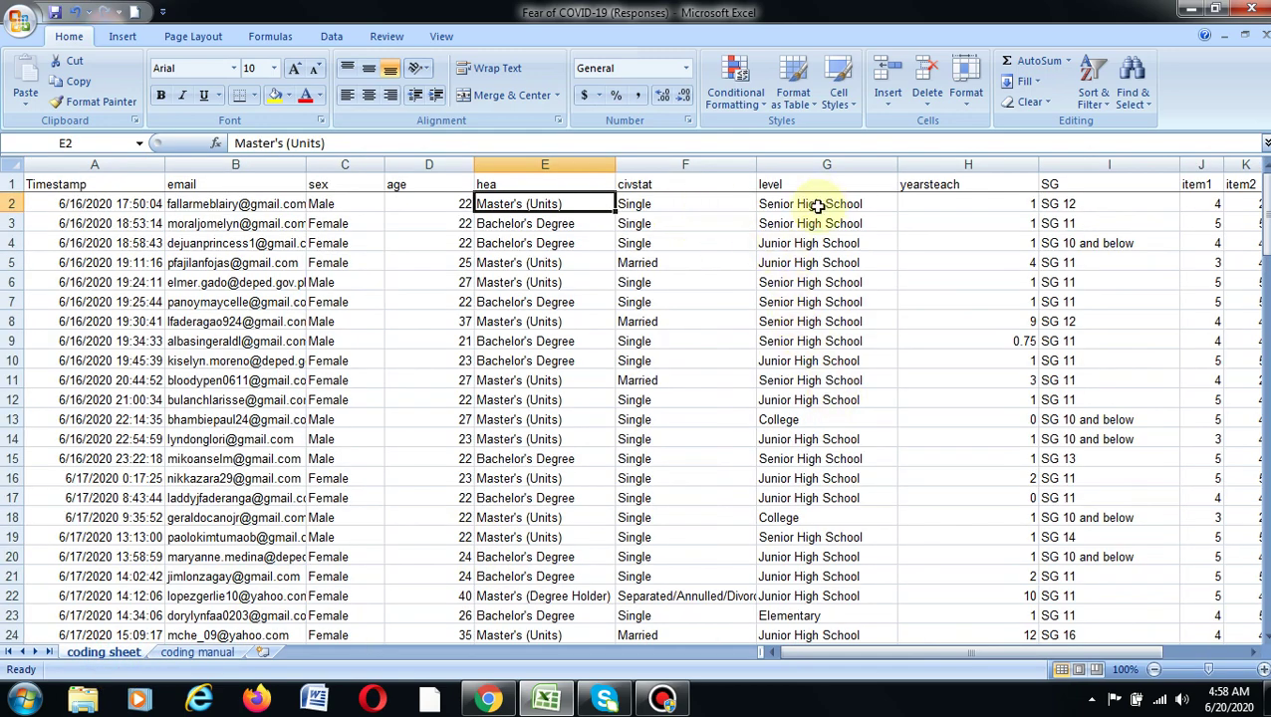
pyautogui.click(199, 652)
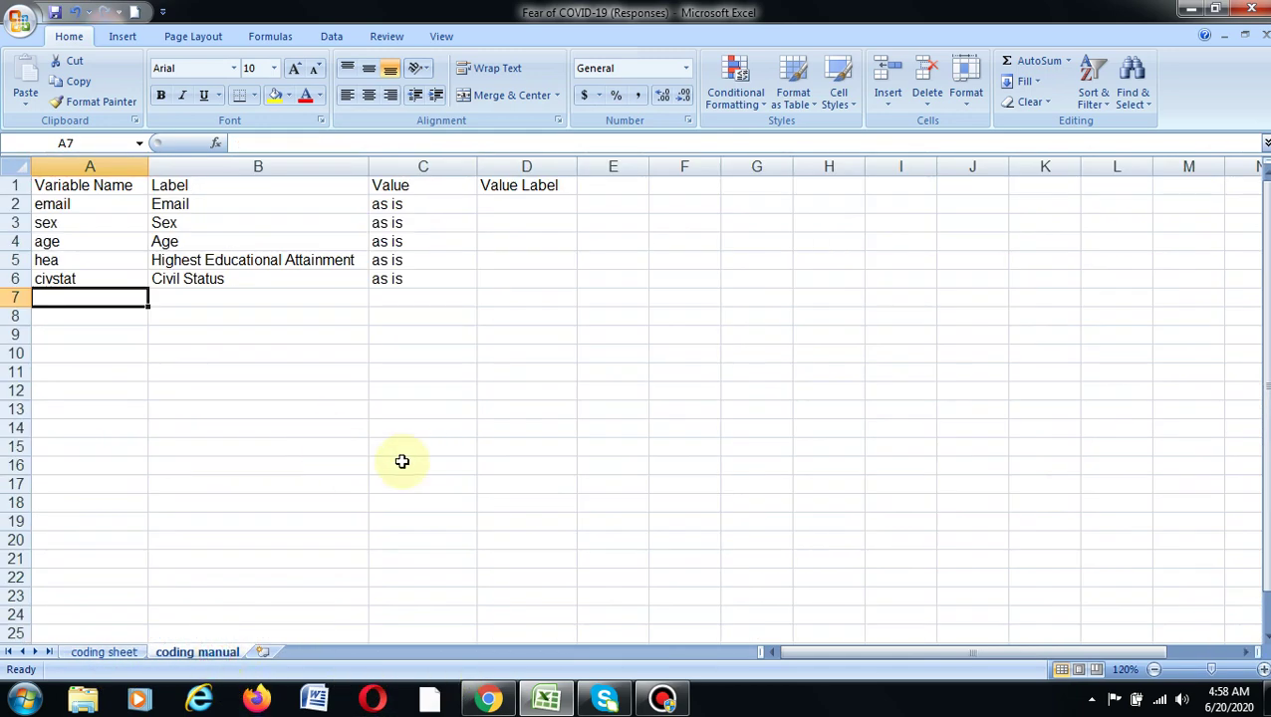
pyautogui.write('level')
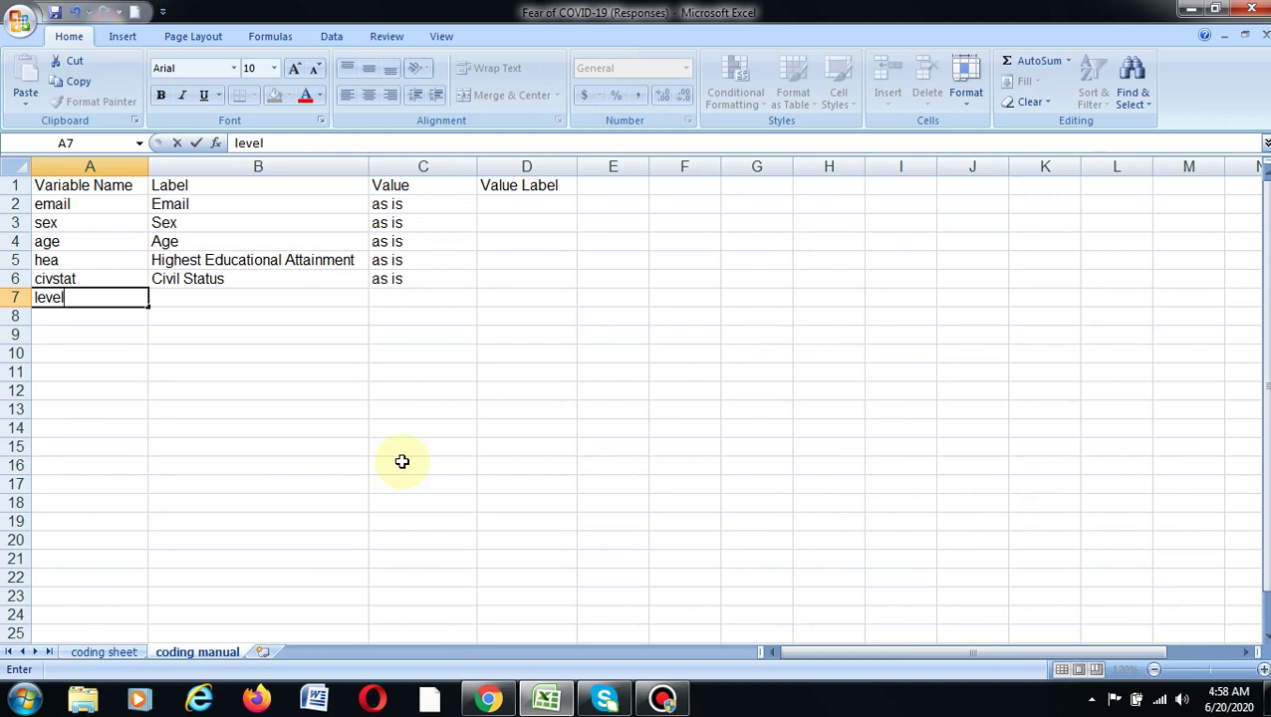
# Step: Enter "Level Taught" as the label and "as is" as the value for the level variable in row 7
pyautogui.press('Tab')
pyautogui.write('Leve')
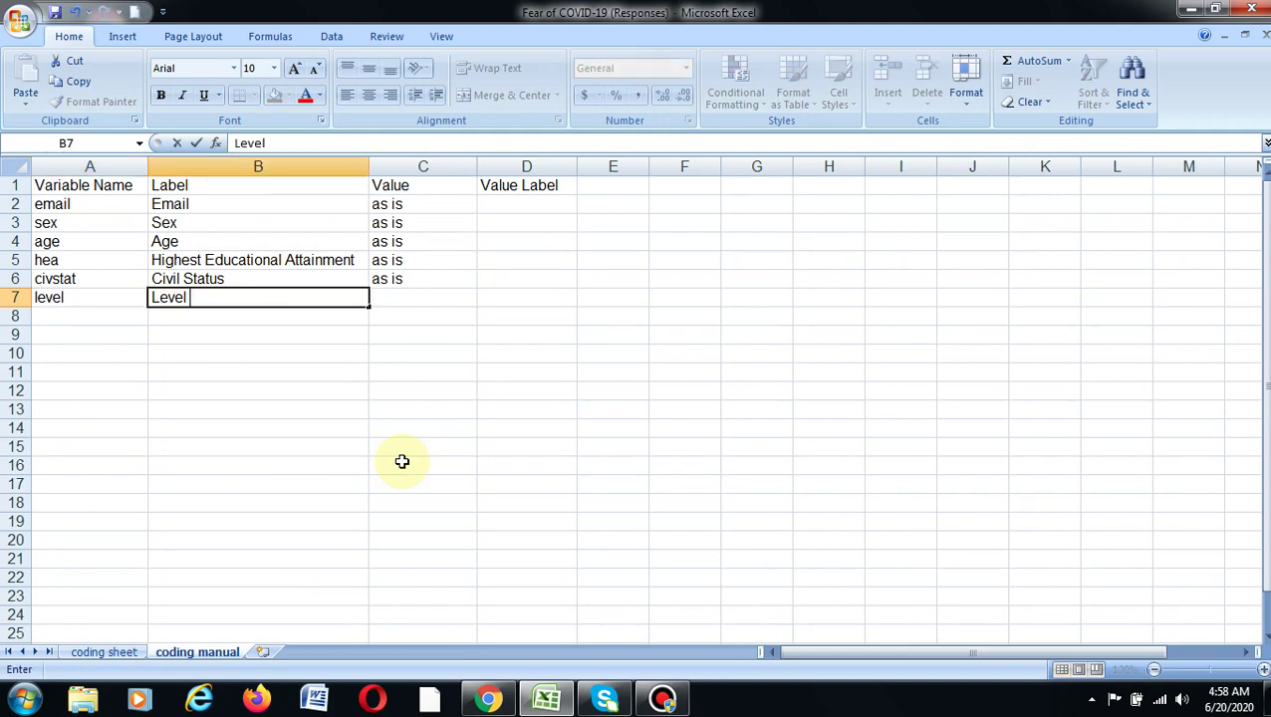
pyautogui.write('l Taught')
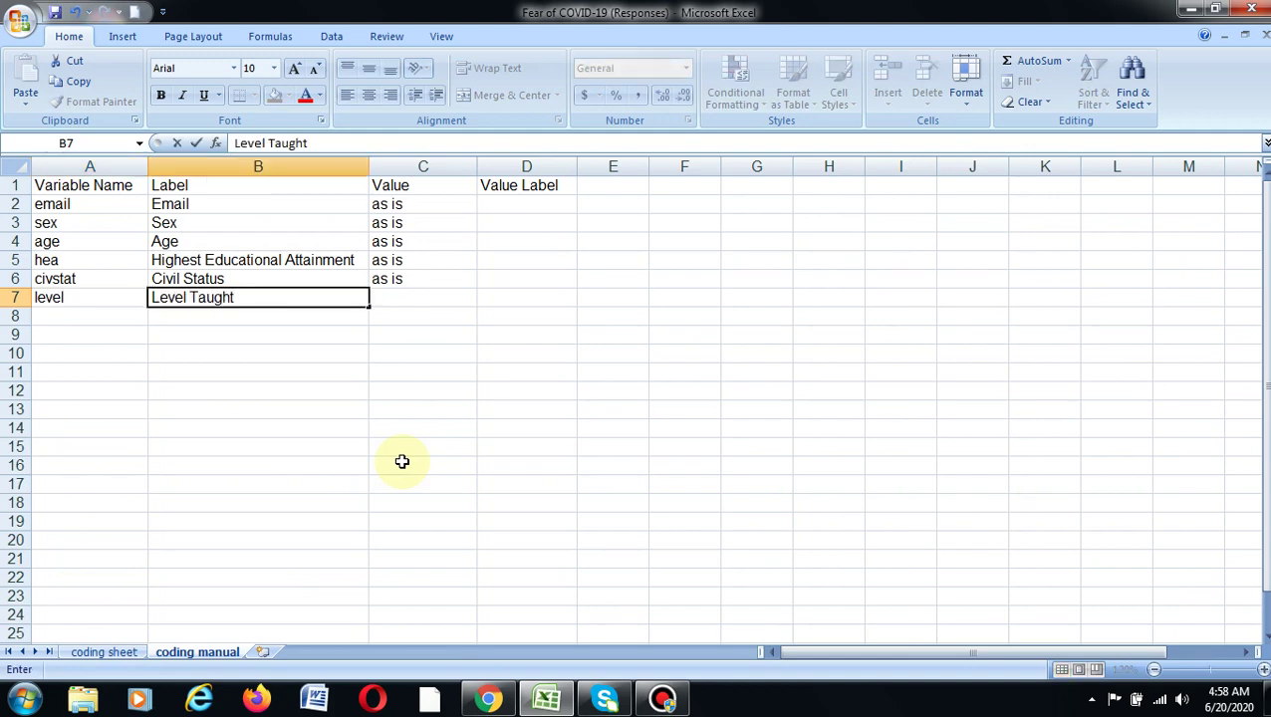
pyautogui.press('Tab')
pyautogui.write('a')
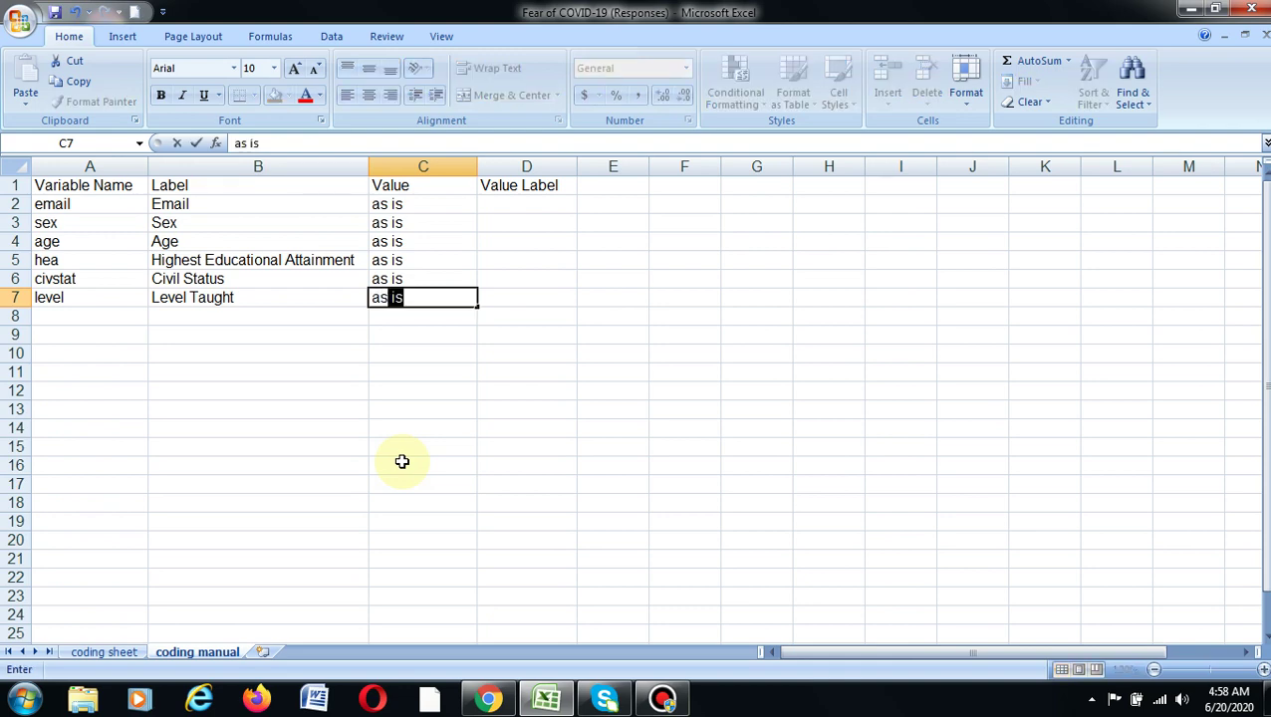
pyautogui.write('s')
pyautogui.press('Return')
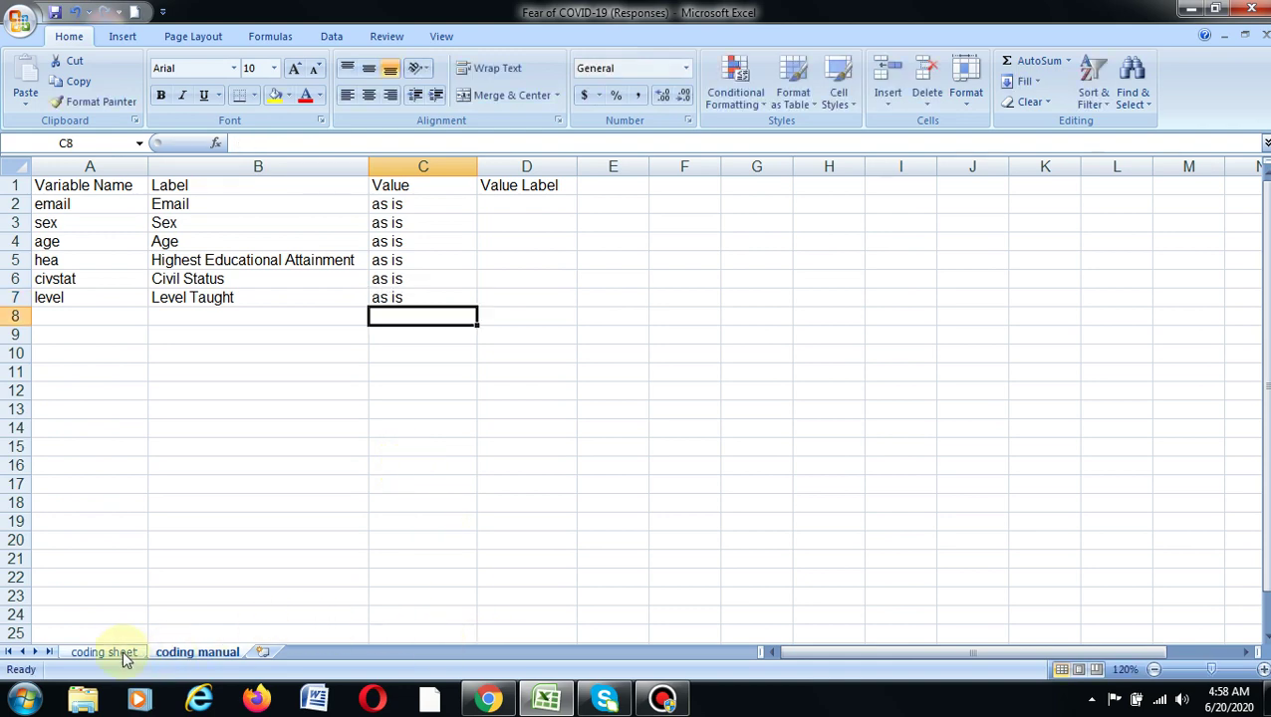
# Step: Look up the variable after level in the coding sheet and enter its name, "yearsteach", in A8 of the coding manual
pyautogui.click(104, 653)
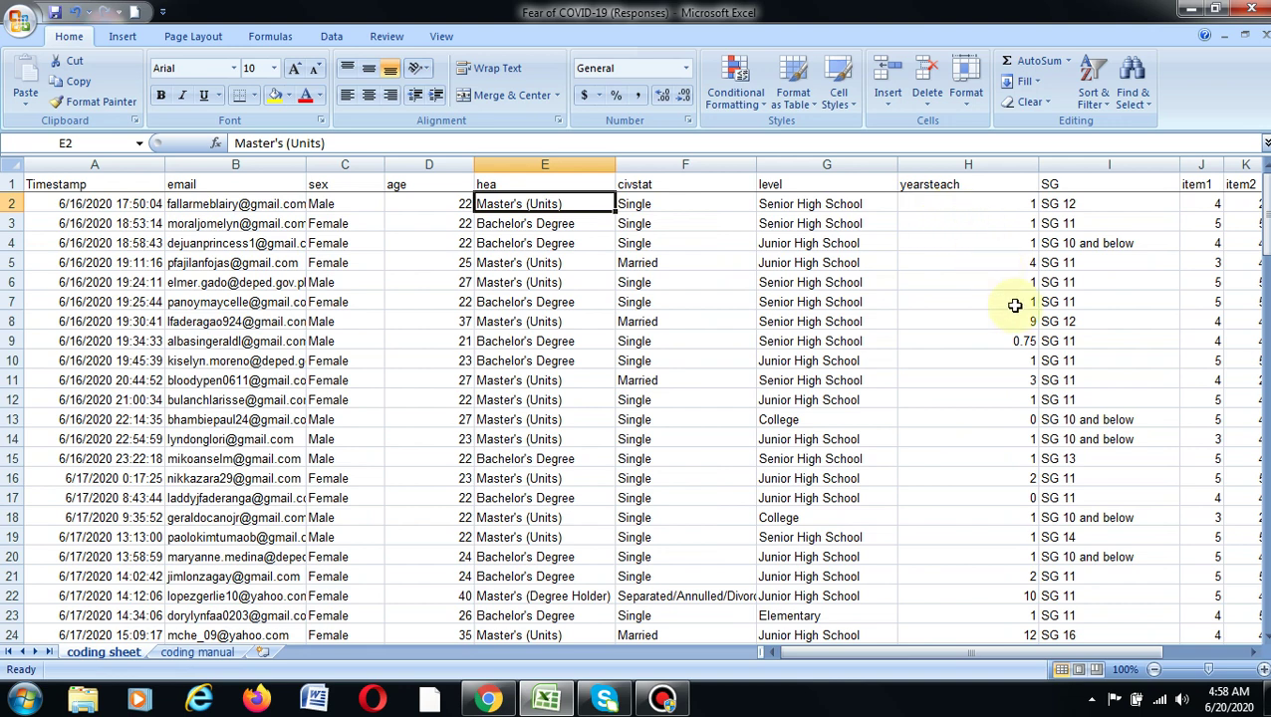
pyautogui.click(198, 653)
pyautogui.click(84, 319)
pyautogui.write('y')
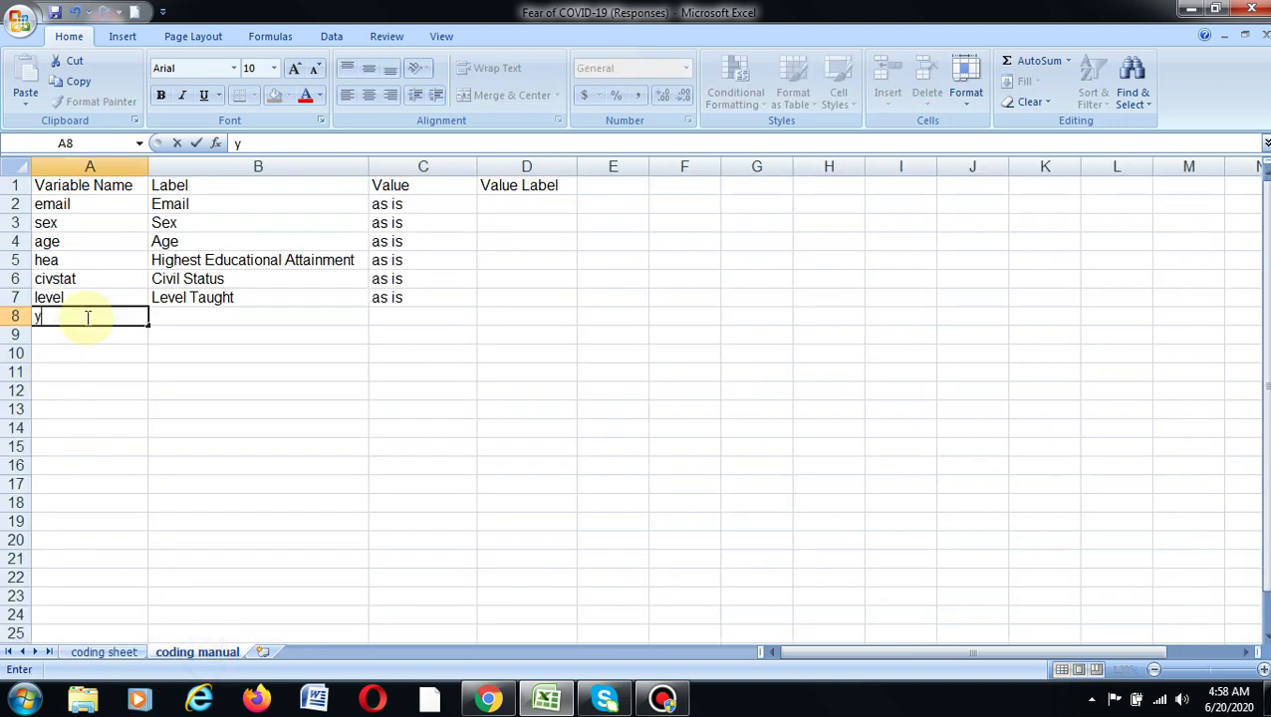
pyautogui.write('earsteach')
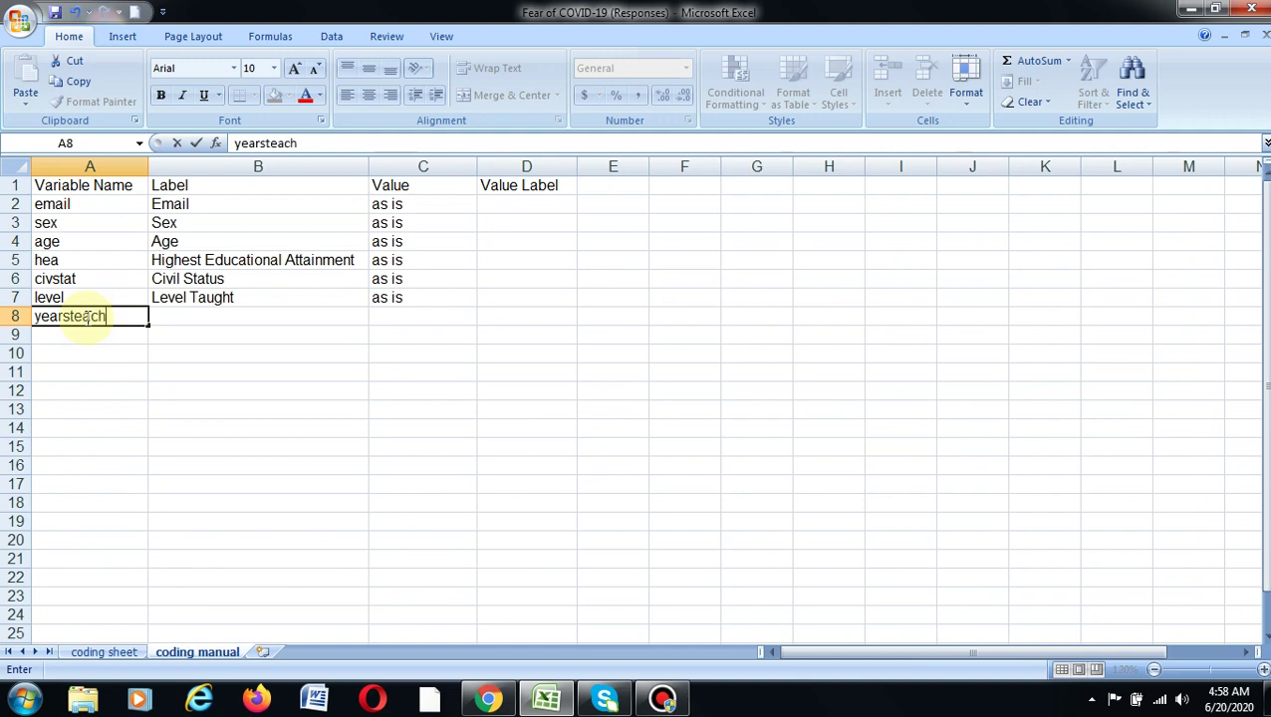
# Step: Enter "Nos. of years of teaching" as the label and "as is" as the value for yearsteach in row 8
pyautogui.press('Tab')
pyautogui.write('No')
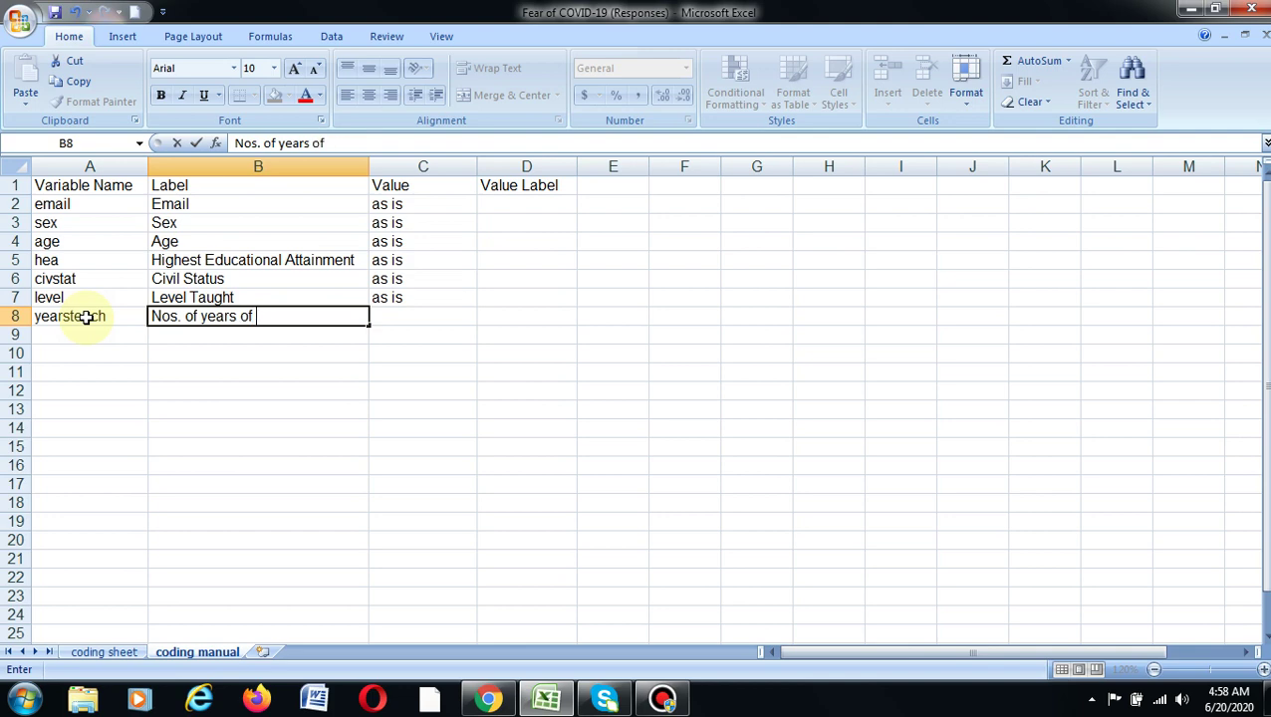
pyautogui.write('s. of years of teaching')
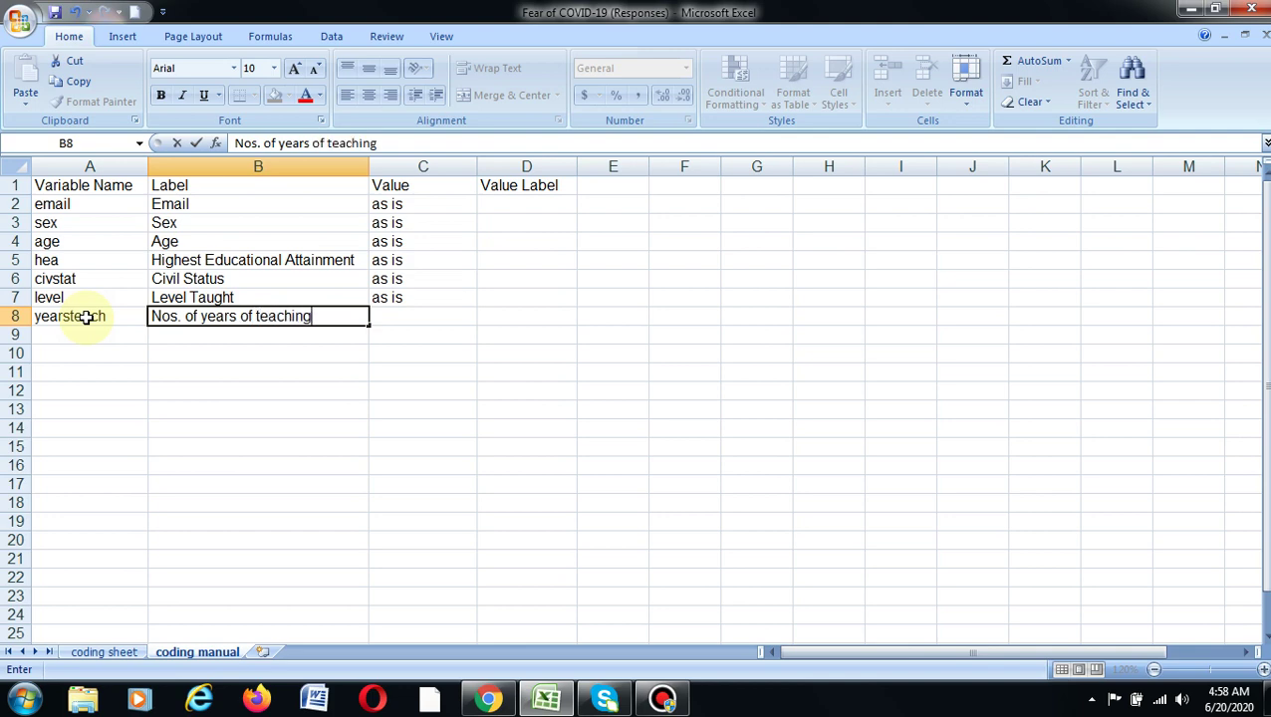
pyautogui.press('Tab')
pyautogui.write('as is')
pyautogui.press('Return')
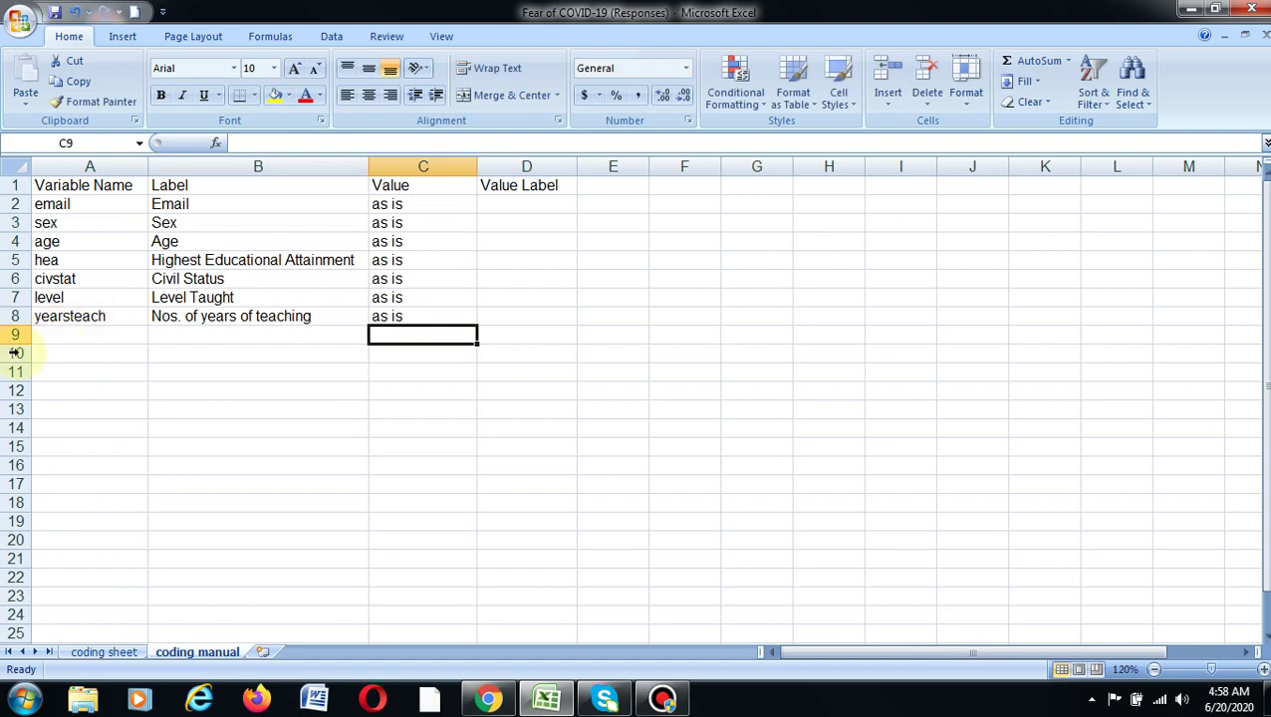
# Step: Look up the variable after yearsteach in the coding sheet and enter its name, "SG", in A9 of the coding manual
pyautogui.click(65, 335)
pyautogui.click(104, 651)
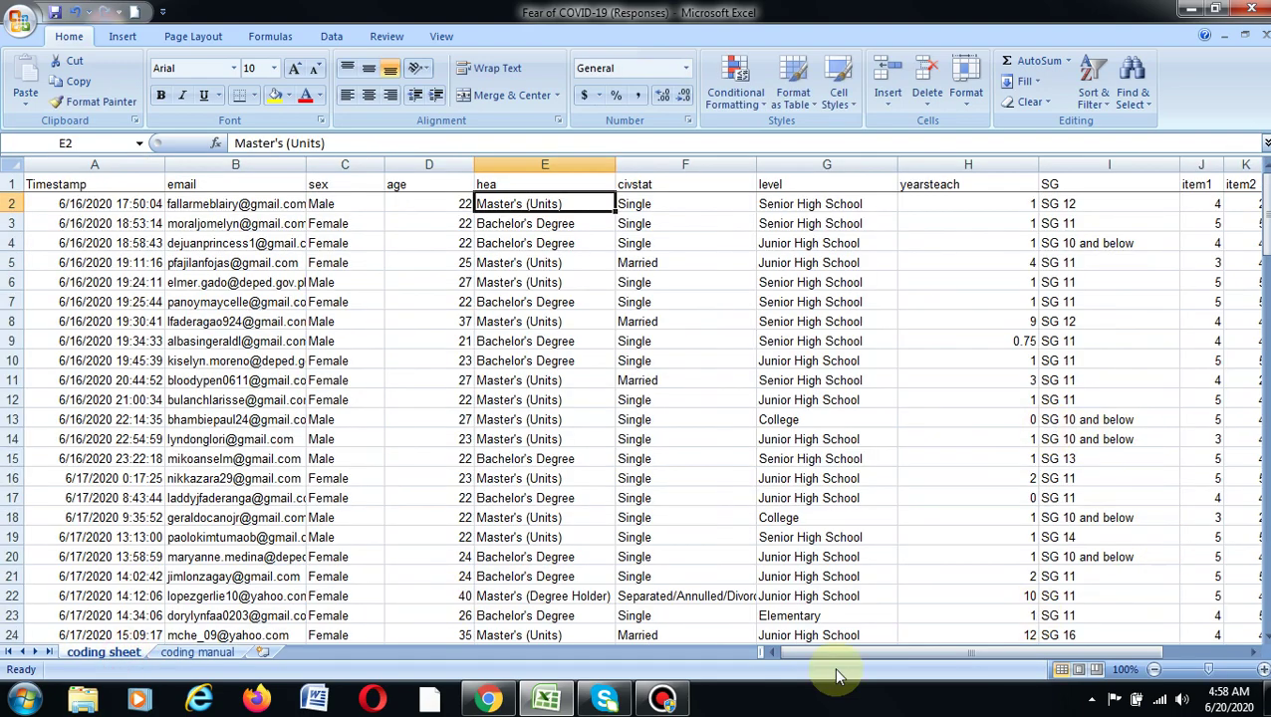
pyautogui.moveTo(834, 649); pyautogui.dragTo(907, 653)
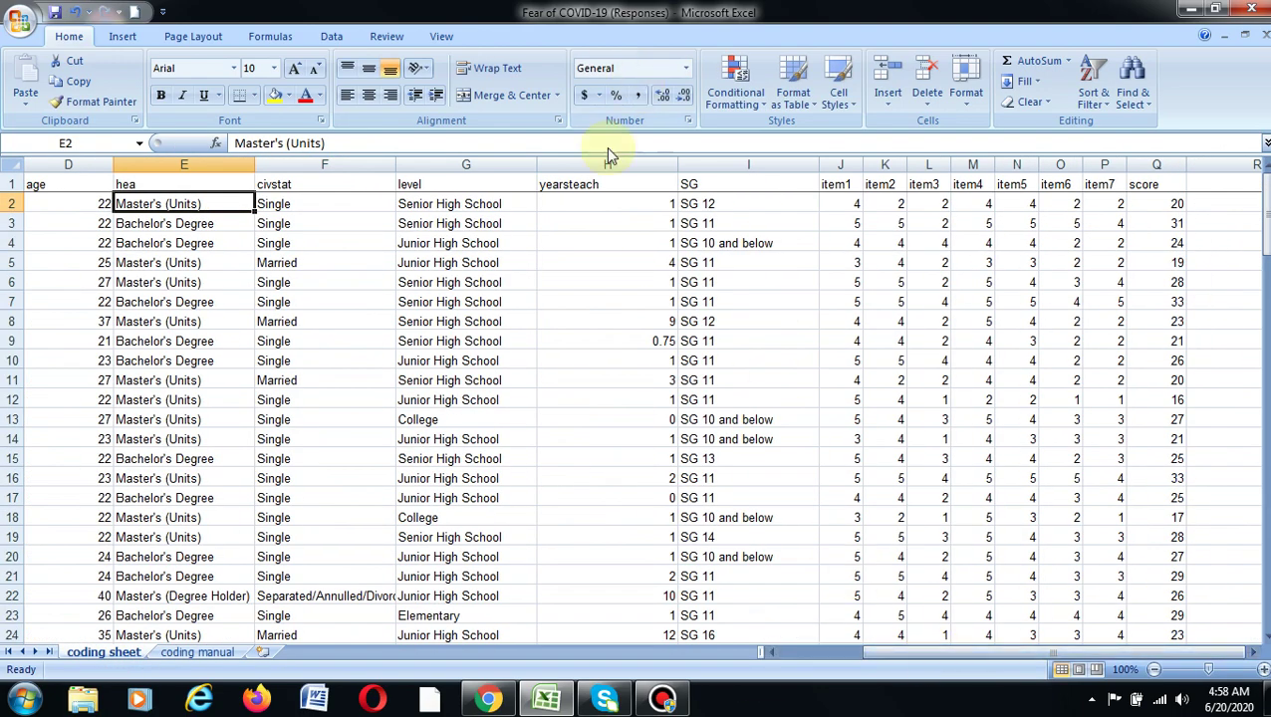
pyautogui.click(197, 651)
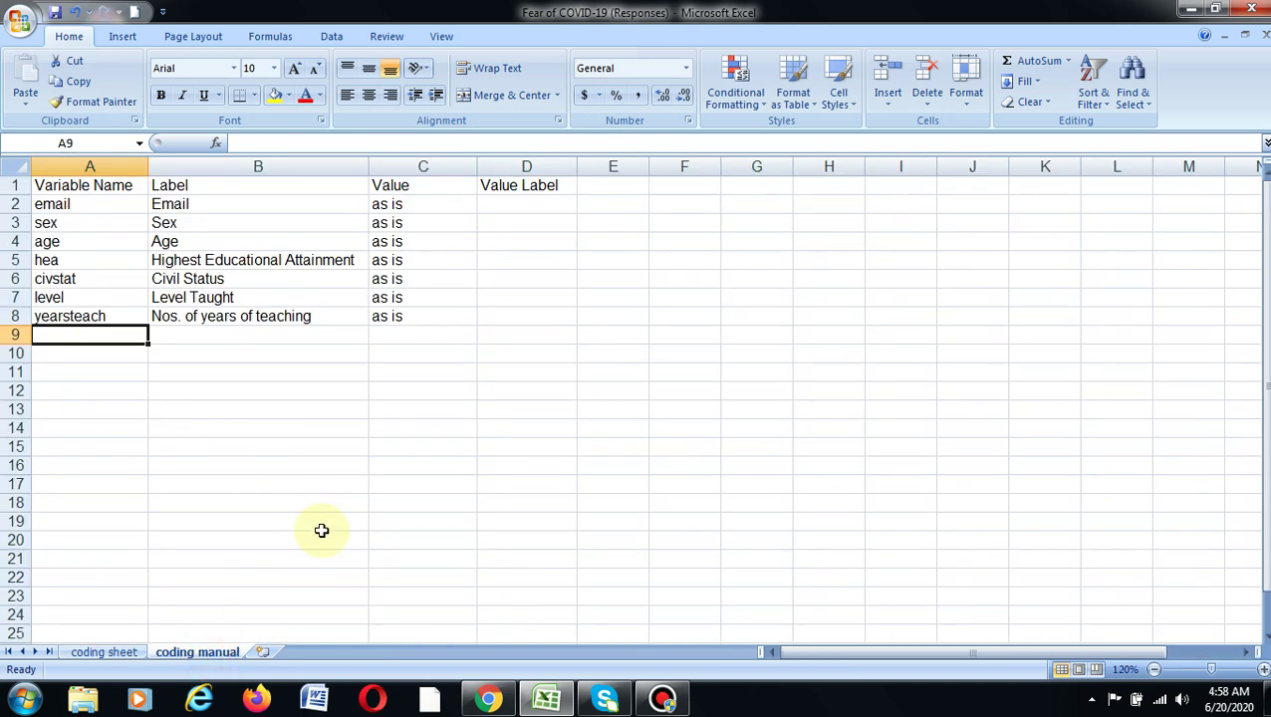
pyautogui.write('SG')
# Step: Enter "Salary Grade" as the label and "as is" as the value for the SG variable in row 9
pyautogui.press('Tab')
pyautogui.write('S')
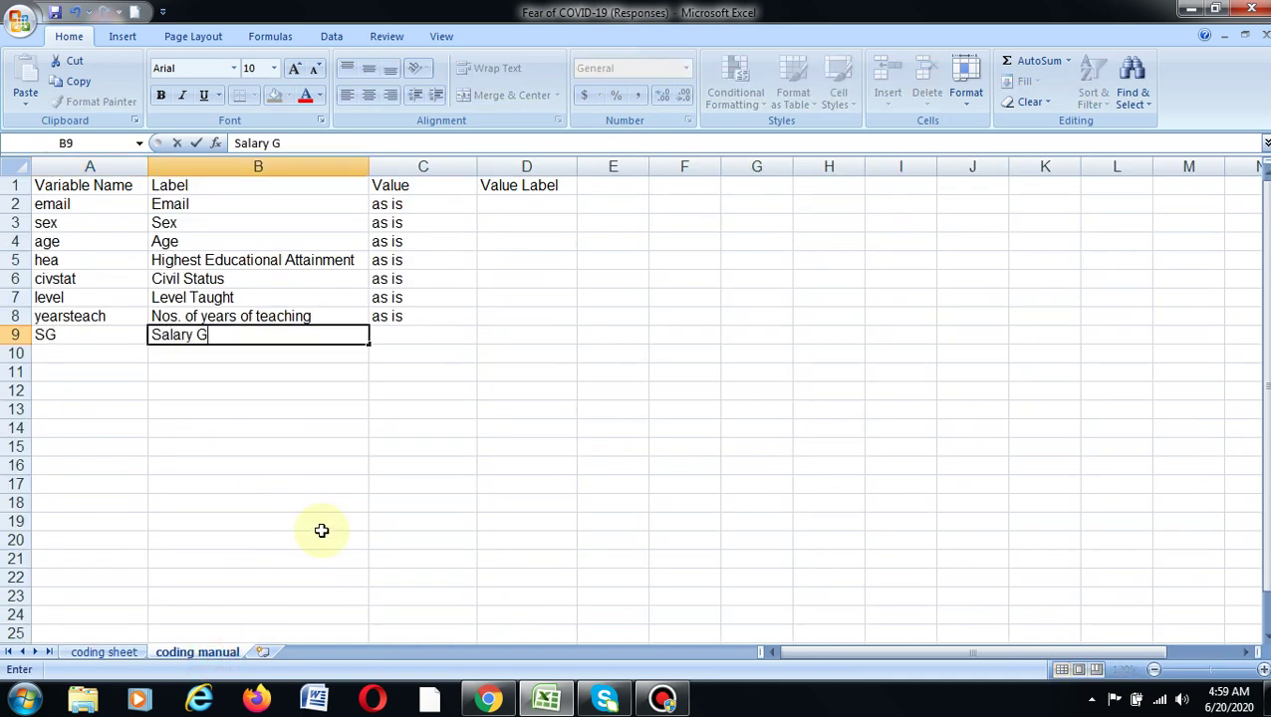
pyautogui.write('alary Grade')
pyautogui.press('Tab')
pyautogui.write('as')
pyautogui.press('Return')
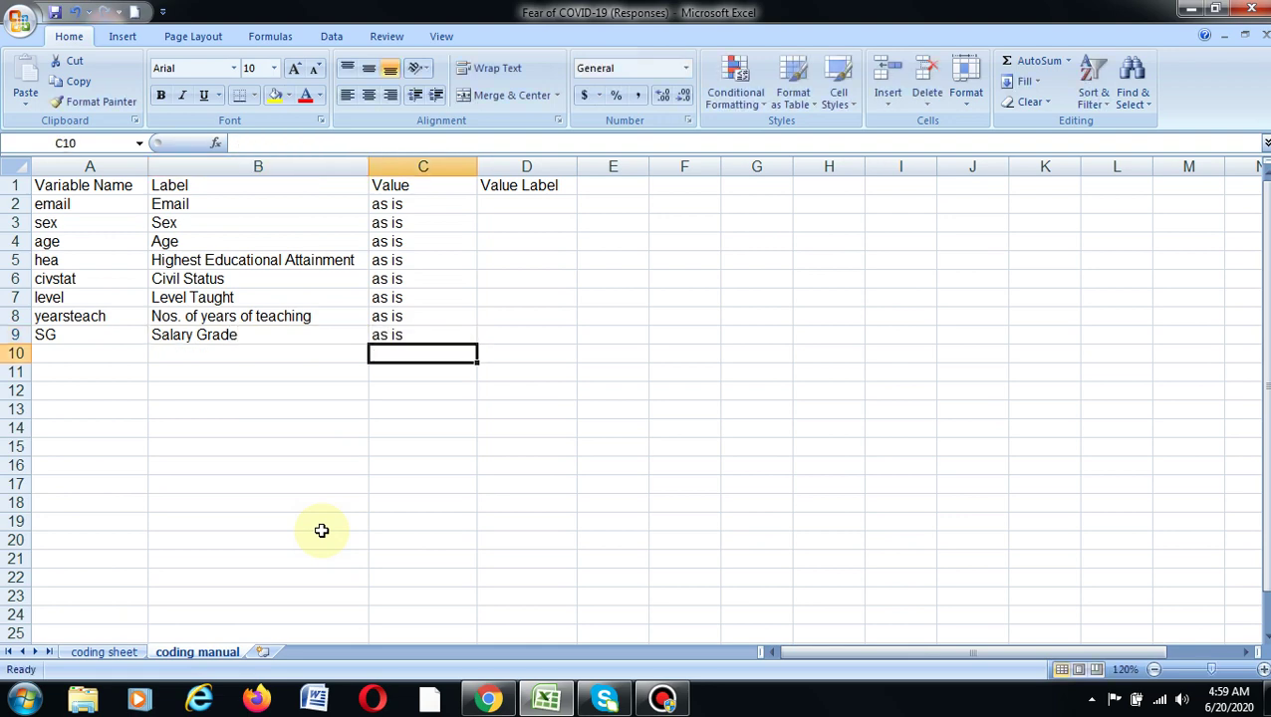
# Step: Look up the variable after SG in the coding sheet and enter its name, "item1", in A10 of the coding manual
pyautogui.click(99, 651)
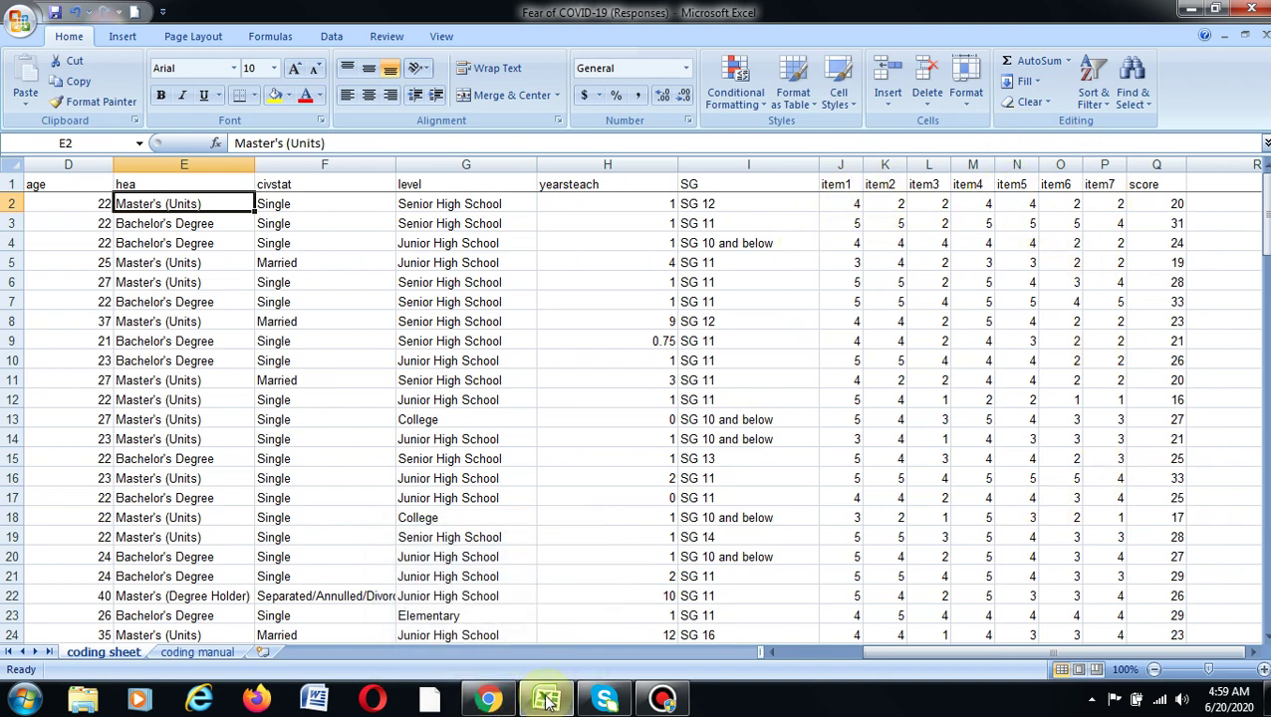
pyautogui.click(214, 653)
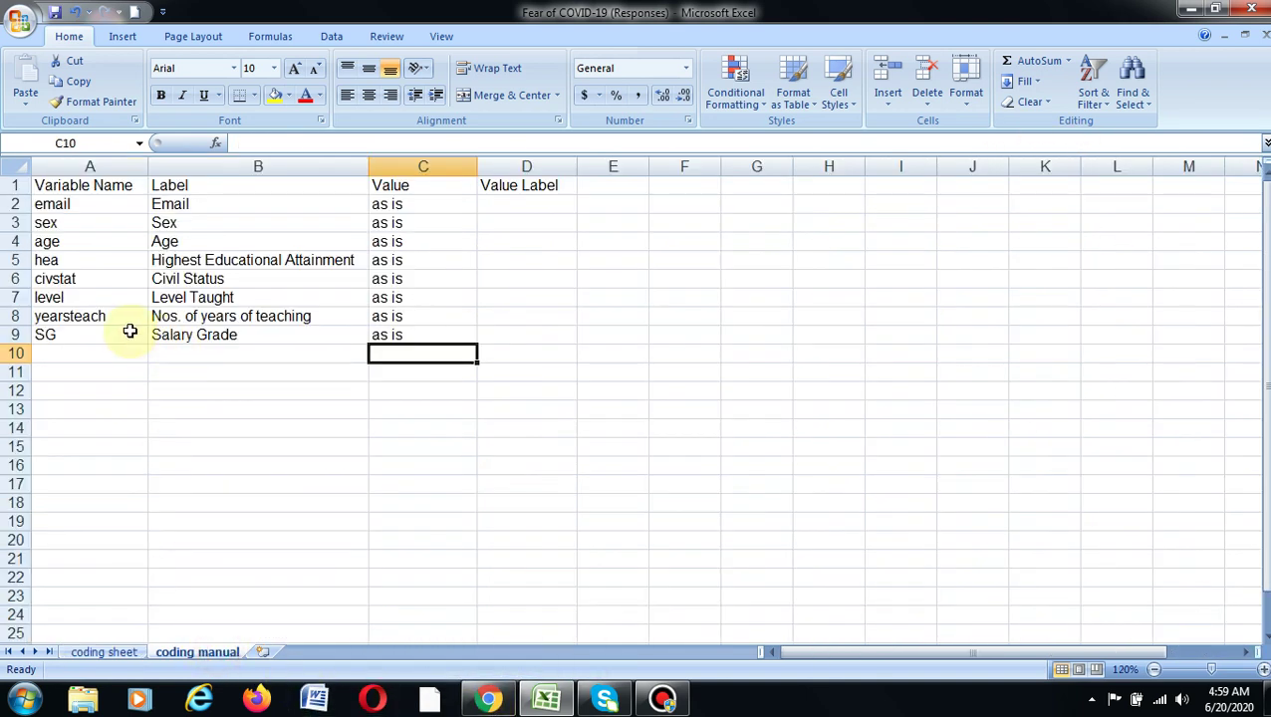
pyautogui.click(92, 357)
pyautogui.write('ite')
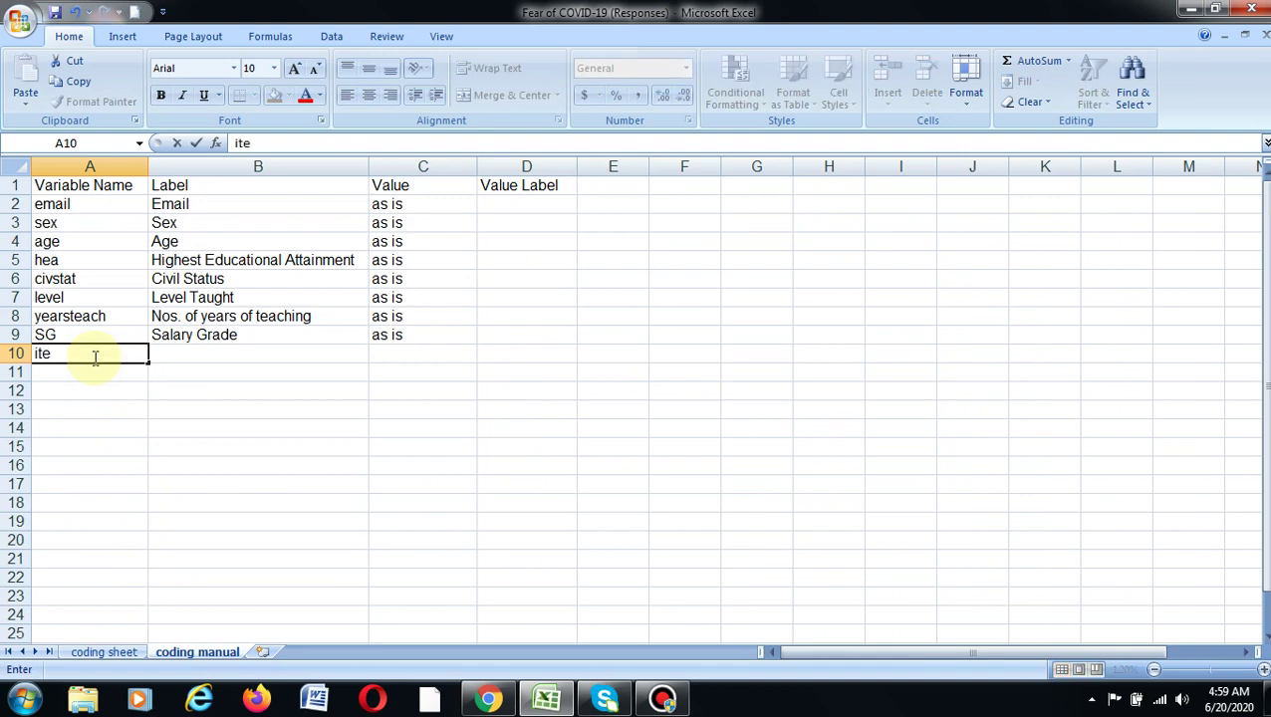
pyautogui.write('m1')
pyautogui.click(210, 503)
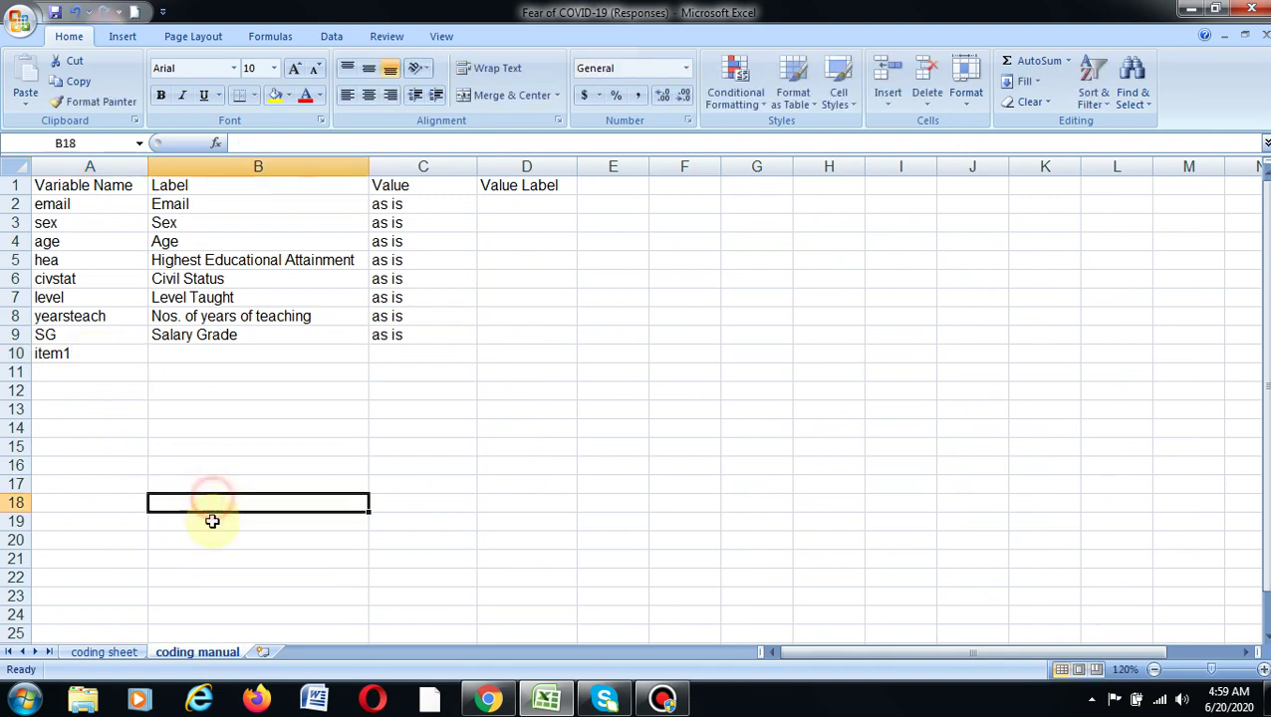
# Step: Switch to Chrome and copy the statement "1. I am most afraid of coronavirus-19" from the Fear of COVID-19 form's responses
pyautogui.click(485, 699)
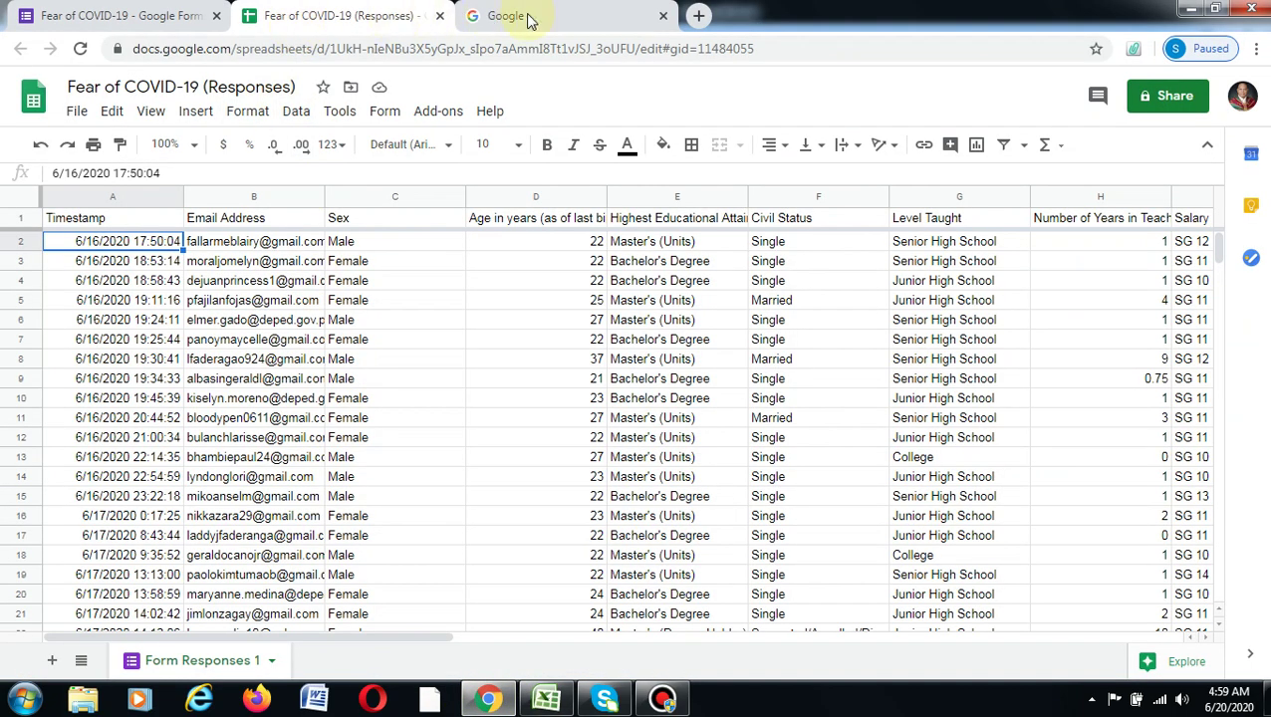
pyautogui.click(137, 19)
pyautogui.scroll(-15, 701, 389)
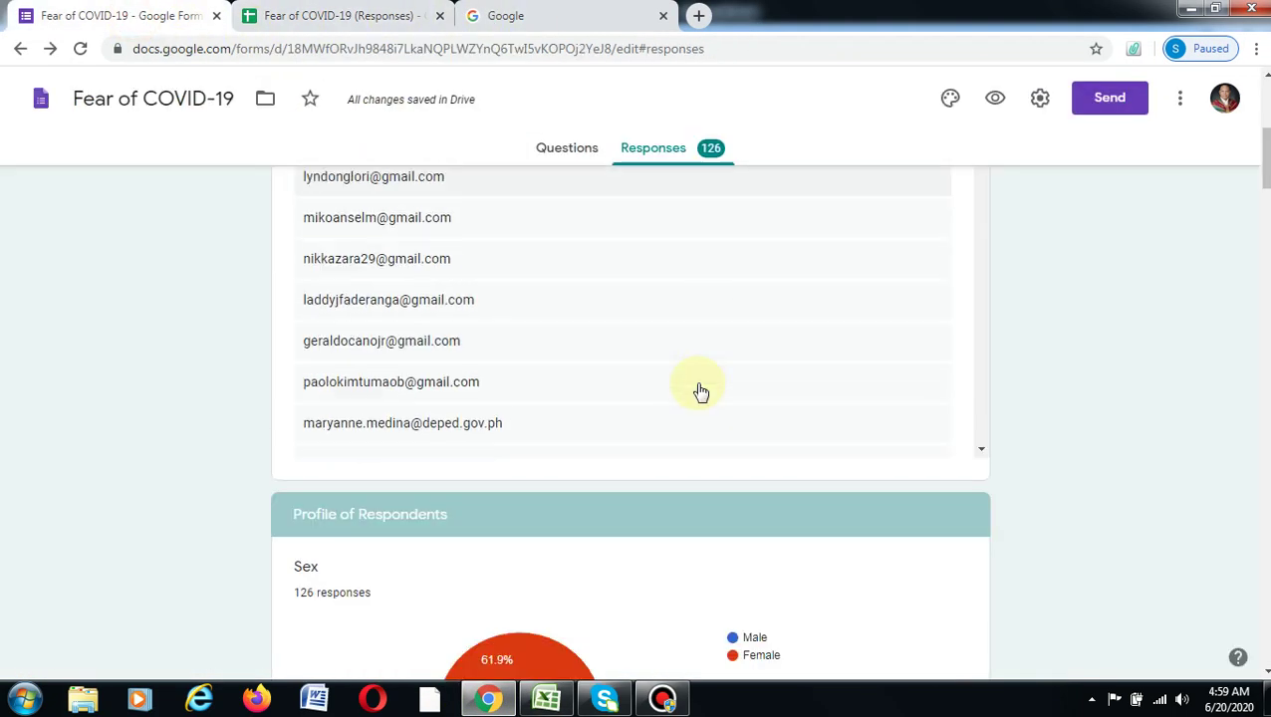
pyautogui.moveTo(1263, 193); pyautogui.dragTo(1264, 378)
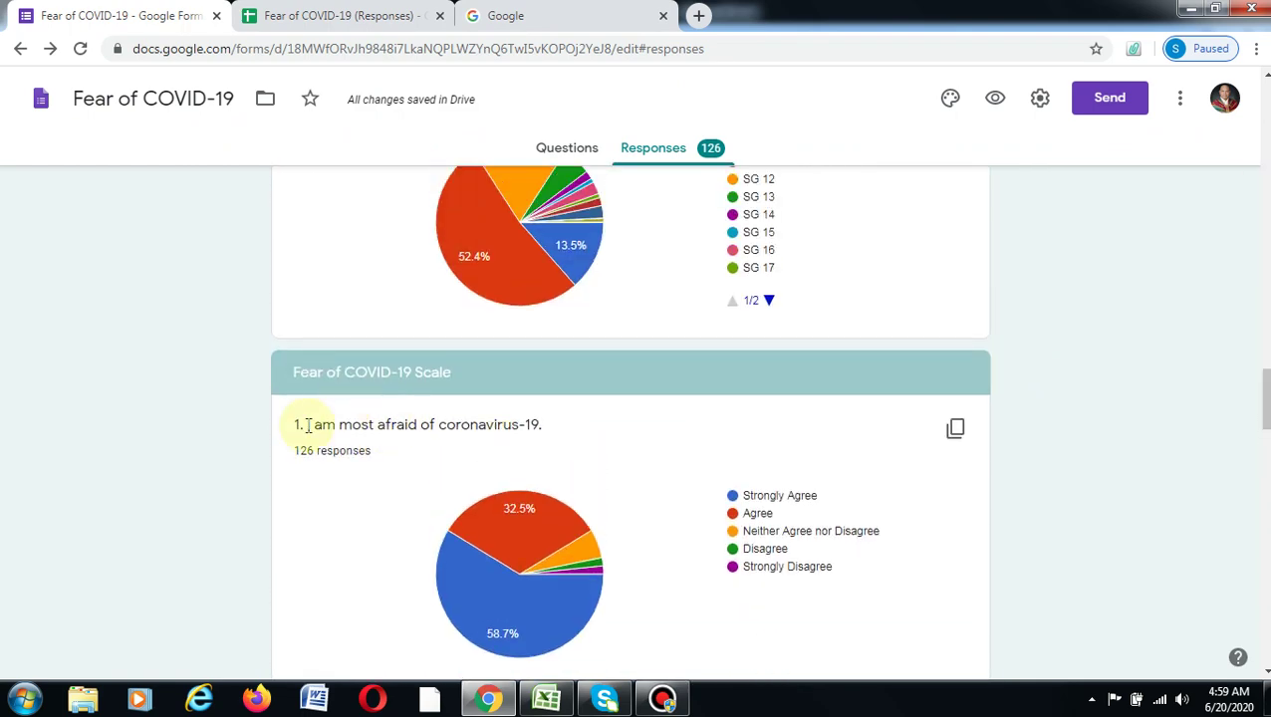
pyautogui.moveTo(536, 427); pyautogui.dragTo(255, 445)
pyautogui.click(525, 403)
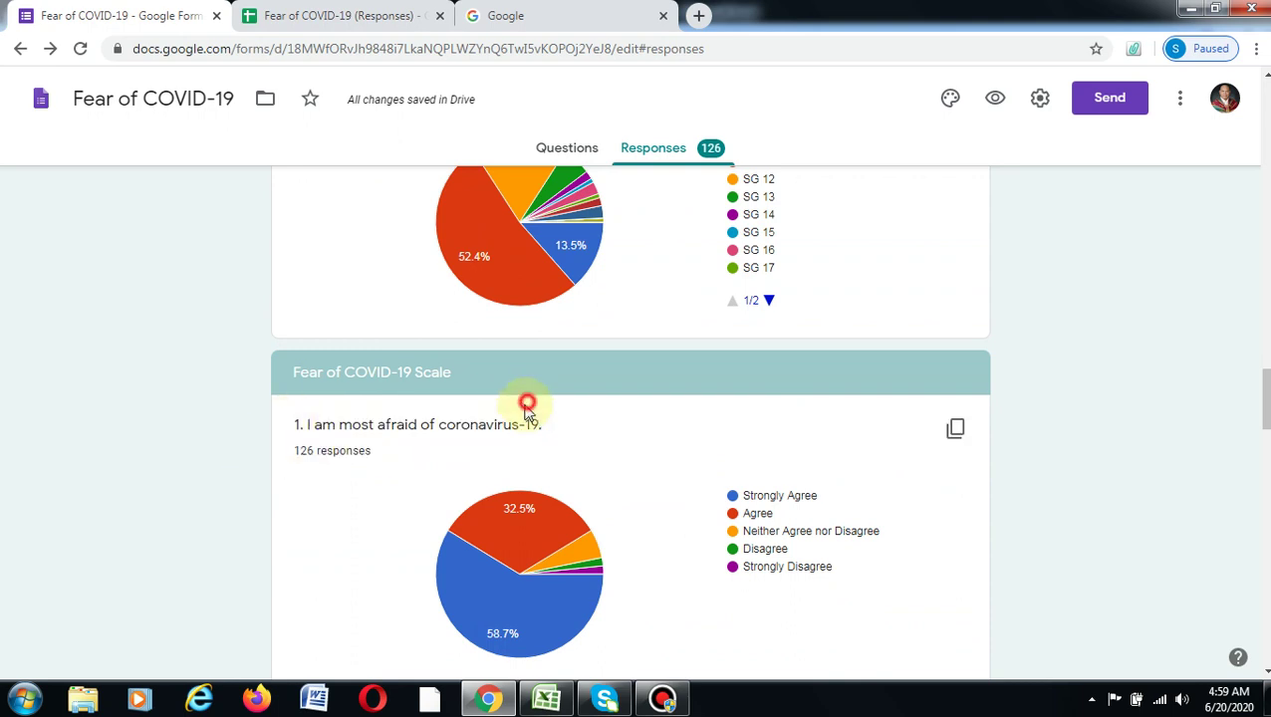
pyautogui.moveTo(538, 427); pyautogui.dragTo(292, 412)
pyautogui.hotkey('ctrl', 'c')
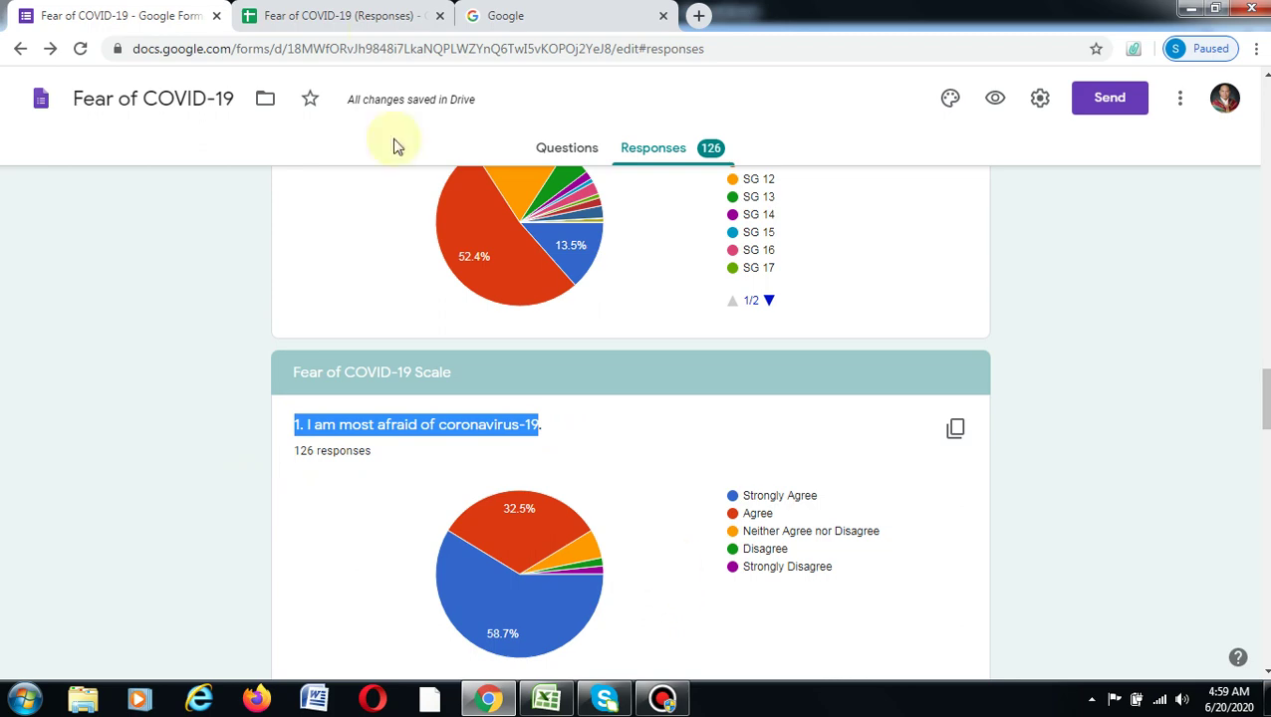
# Step: Switch back to the coding manual in Excel and select B10, the label cell for item1
pyautogui.click(349, 15)
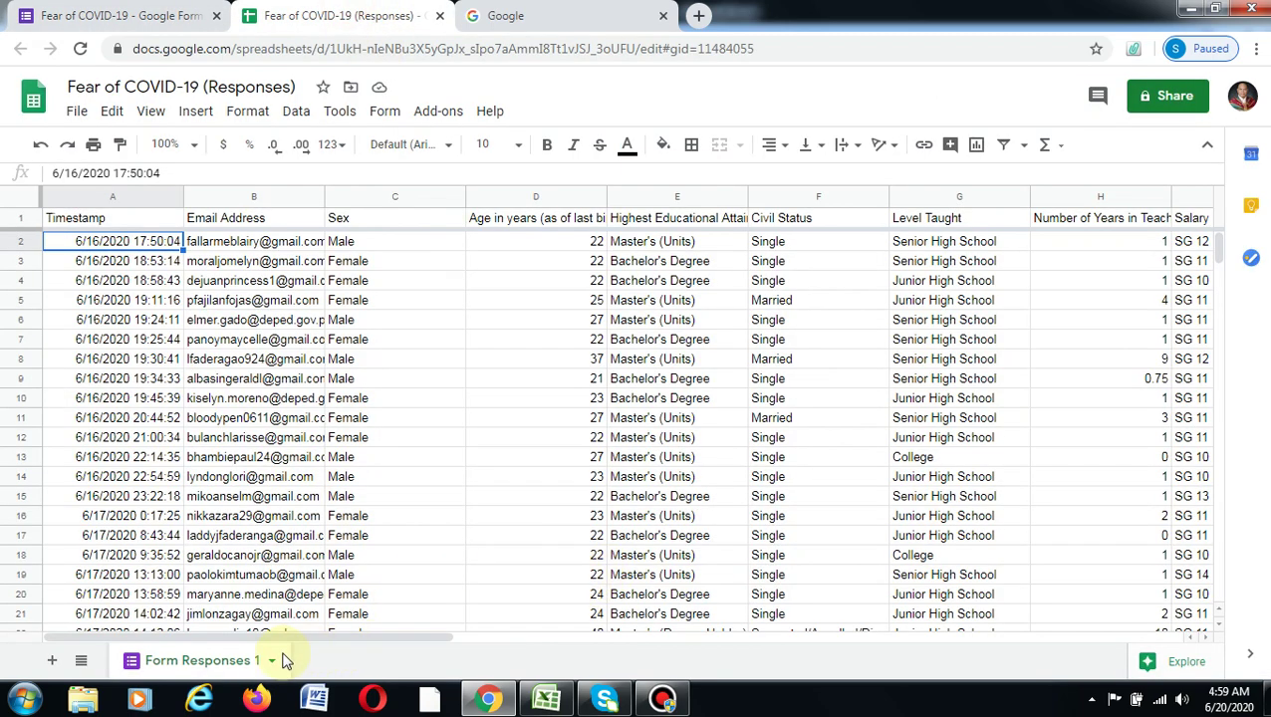
pyautogui.click(547, 694)
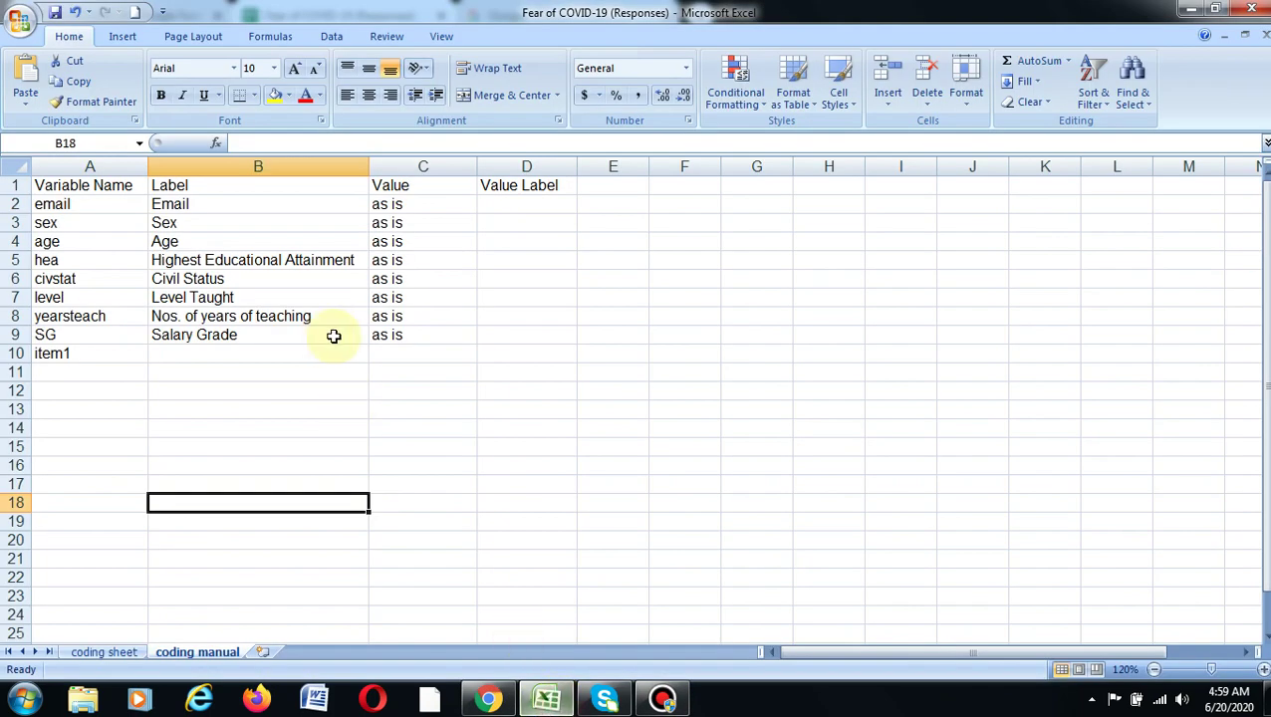
pyautogui.click(220, 358)
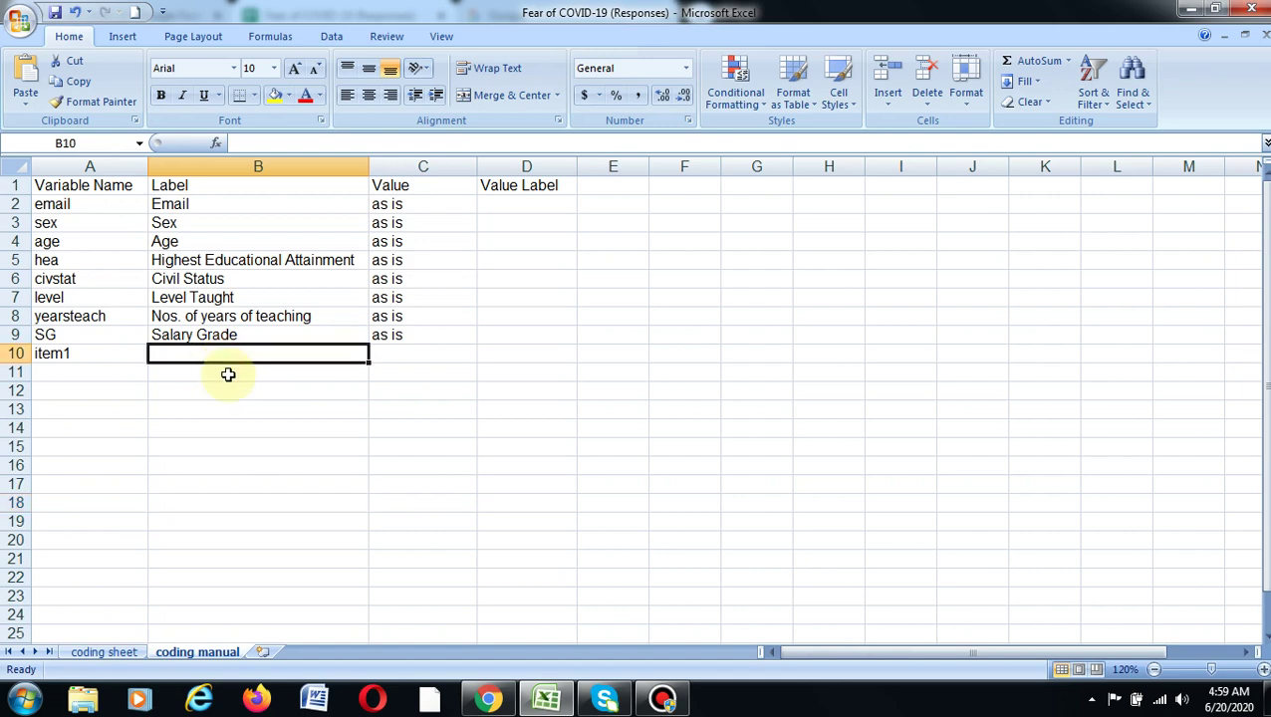
# Step: Try to paste the copied statement with its source formatting into B10, undoing each attempt
pyautogui.hotkey('ctrl', 'v')
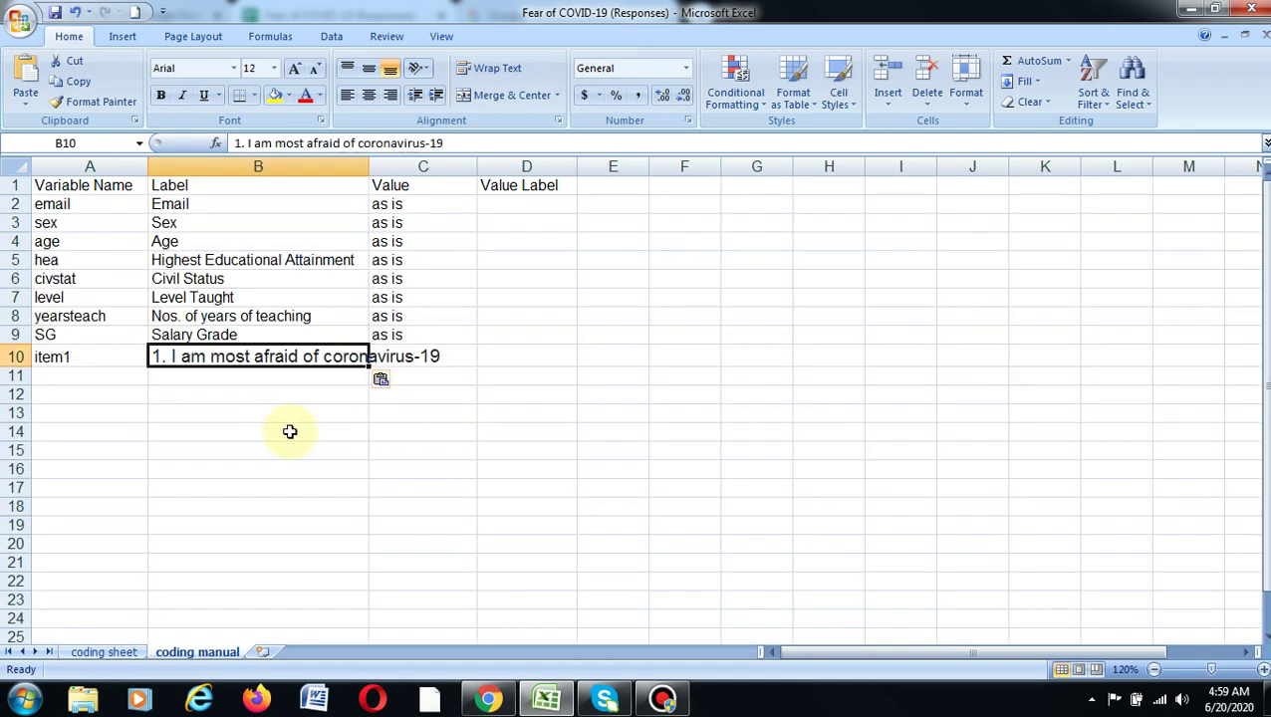
pyautogui.hotkey('ctrl', 'z')
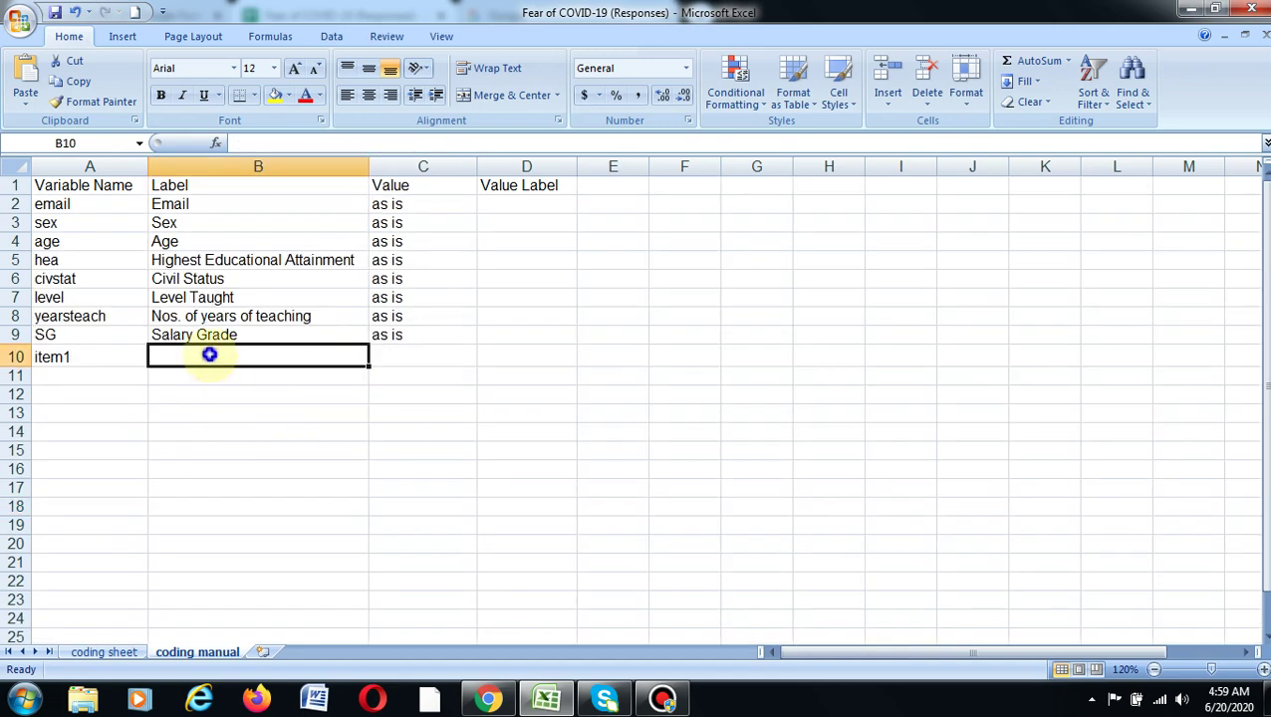
pyautogui.rightClick(210, 356)
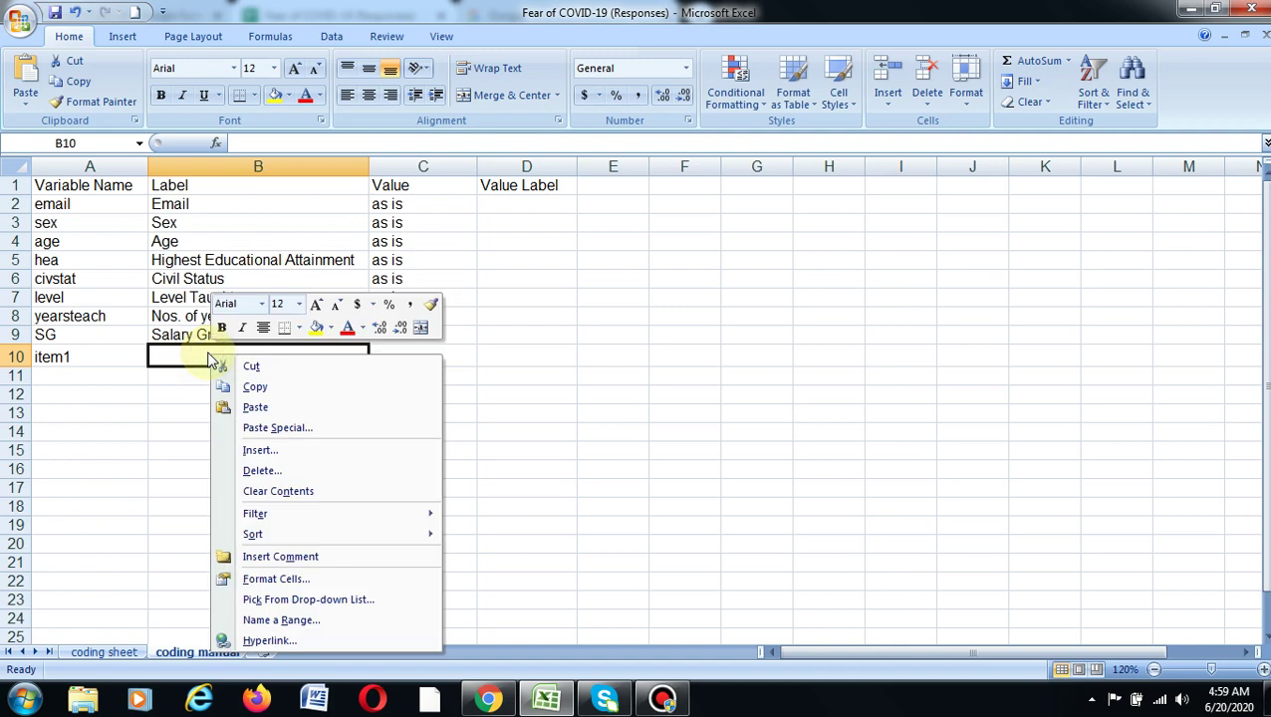
pyautogui.click(270, 407)
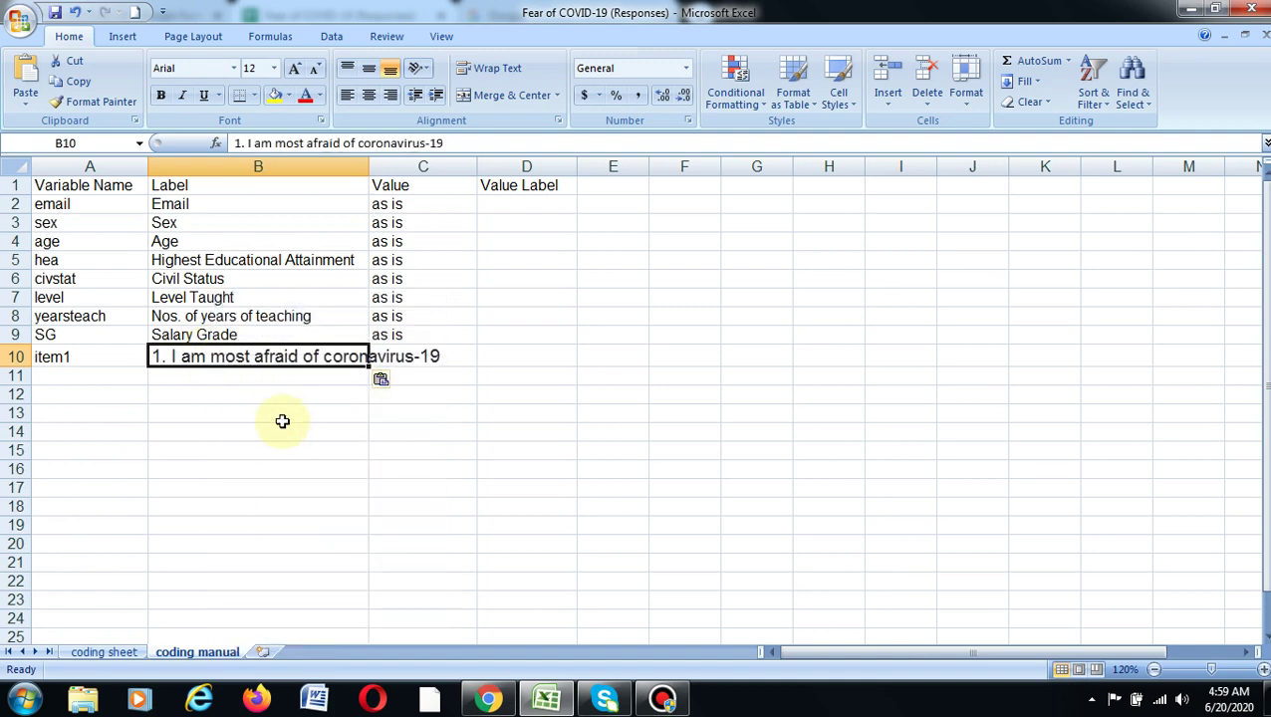
pyautogui.hotkey('ctrl', 'z')
# Step: Paste the copied item1 statement into B10 as plain text using Paste Special
pyautogui.rightClick(227, 356)
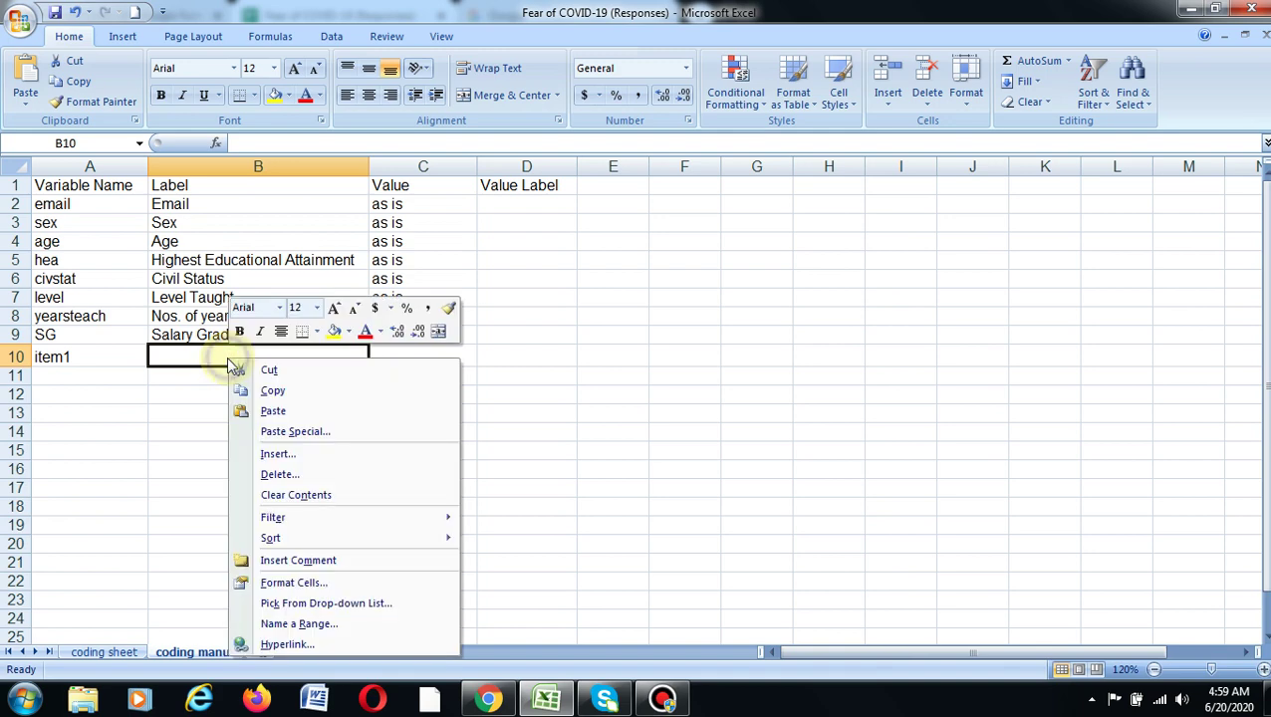
pyautogui.click(305, 431)
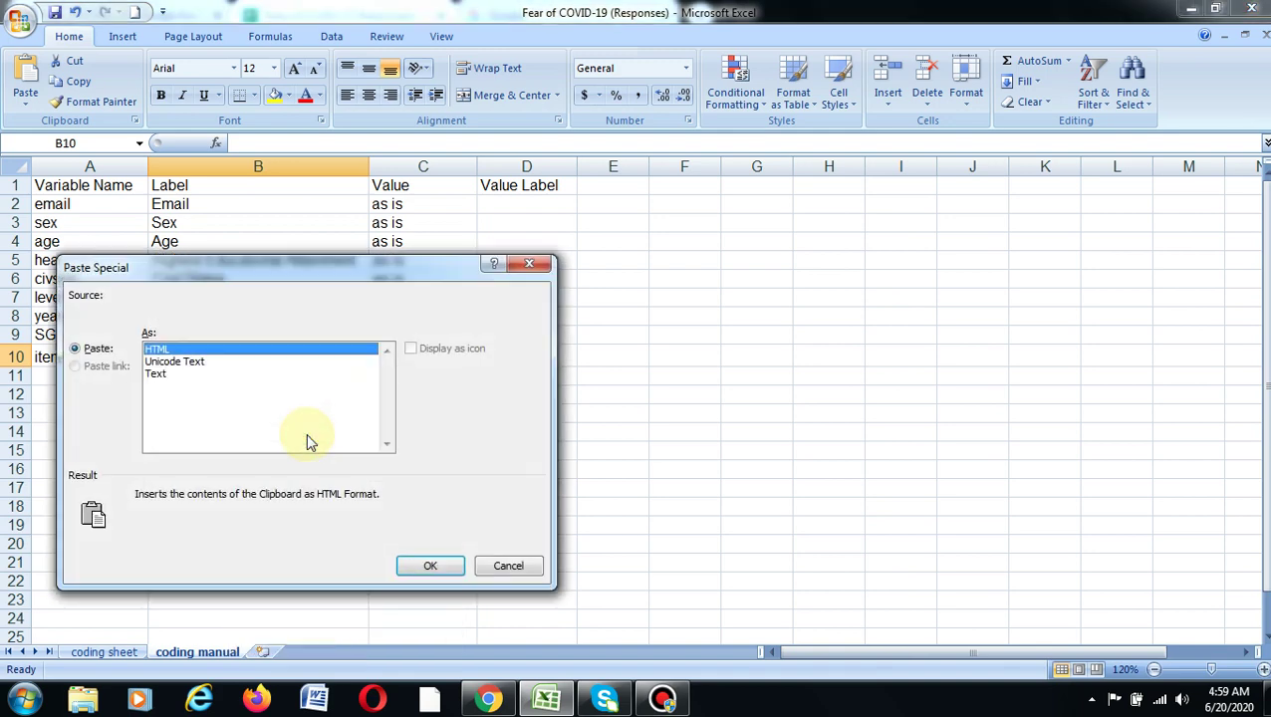
pyautogui.click(159, 373)
pyautogui.click(429, 566)
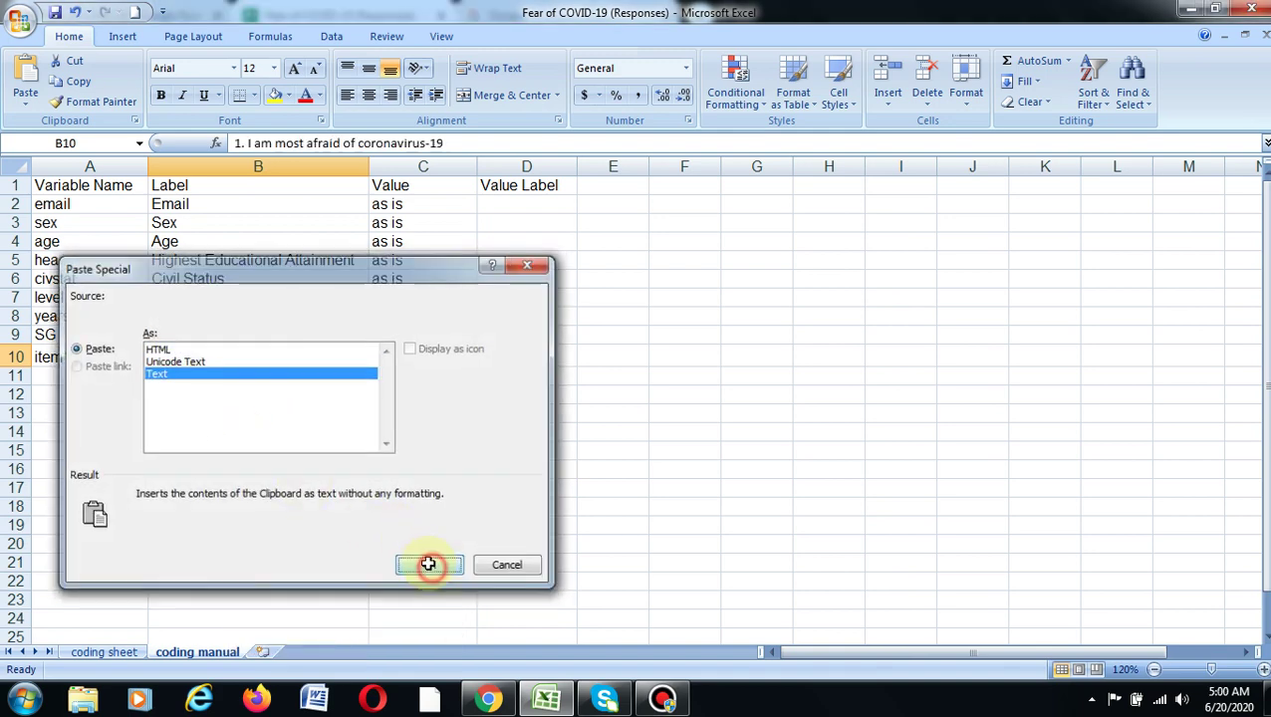
pyautogui.click(284, 448)
# Step: Remove the leading "1." from the item1 label in B10 and widen the Label column to fit the statement
pyautogui.click(186, 357)
pyautogui.doubleClick(186, 357)
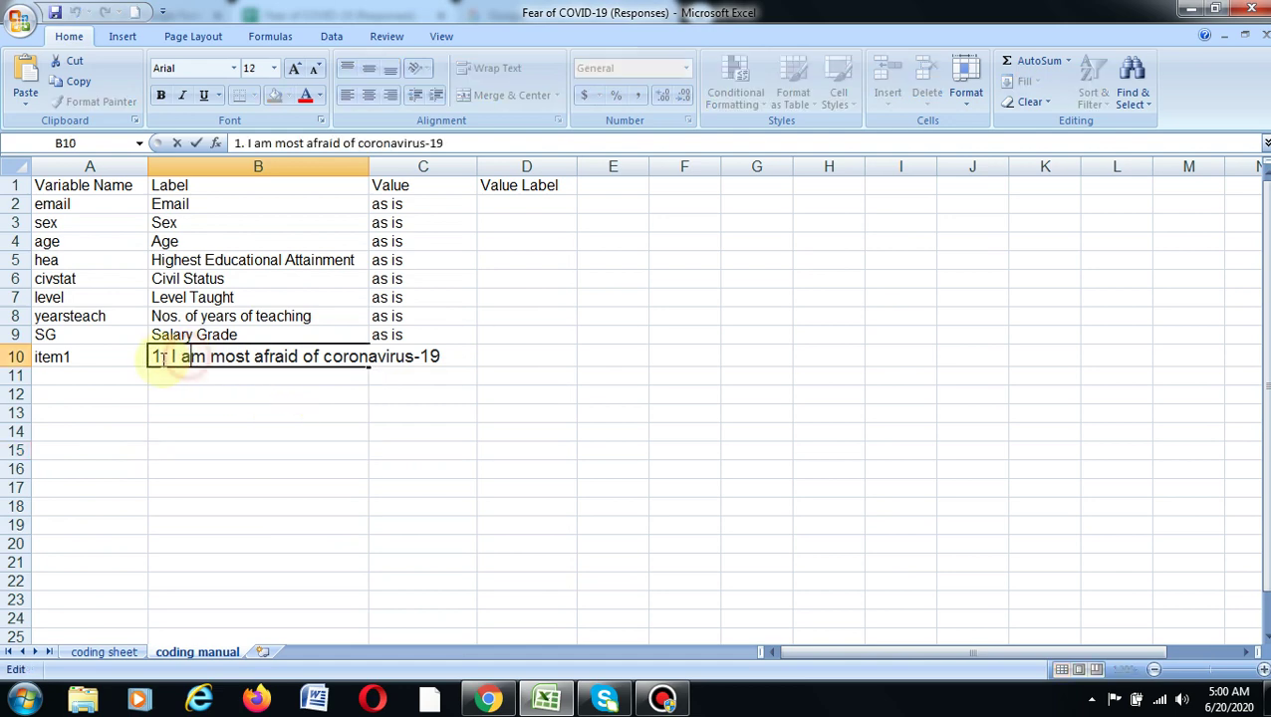
pyautogui.moveTo(171, 356); pyautogui.dragTo(134, 356)
pyautogui.press('BackSpace')
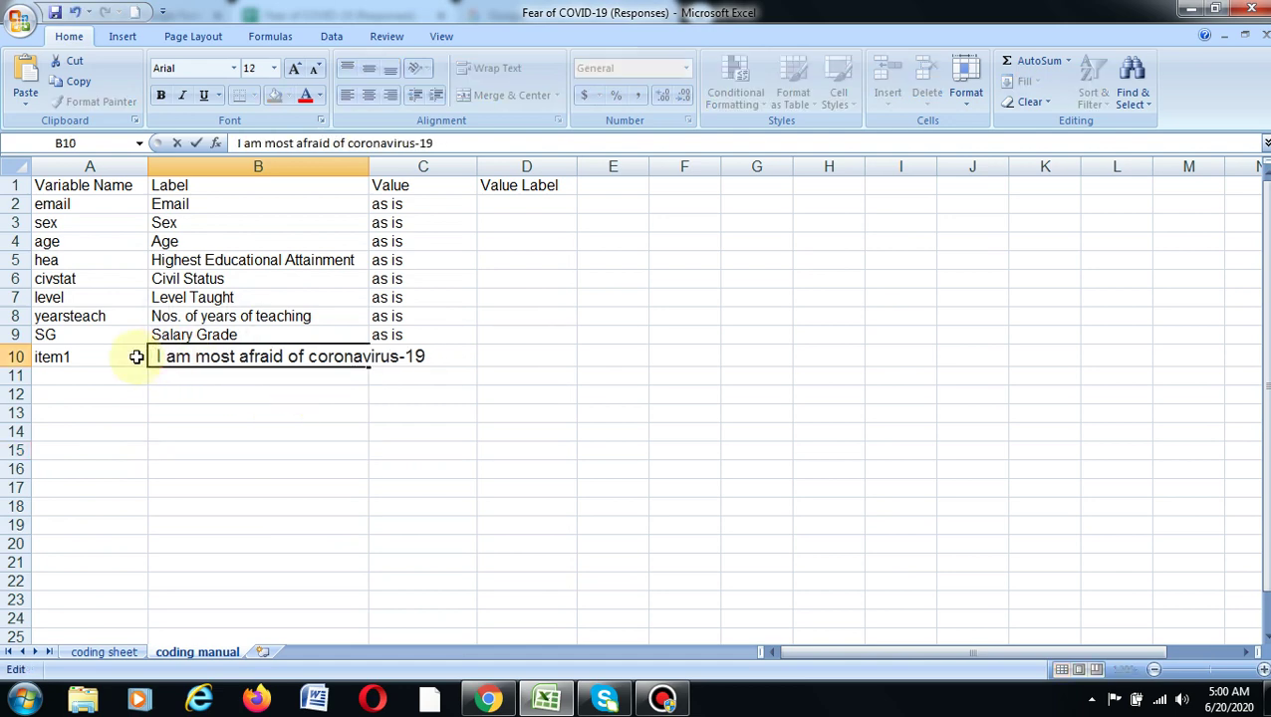
pyautogui.click(488, 378)
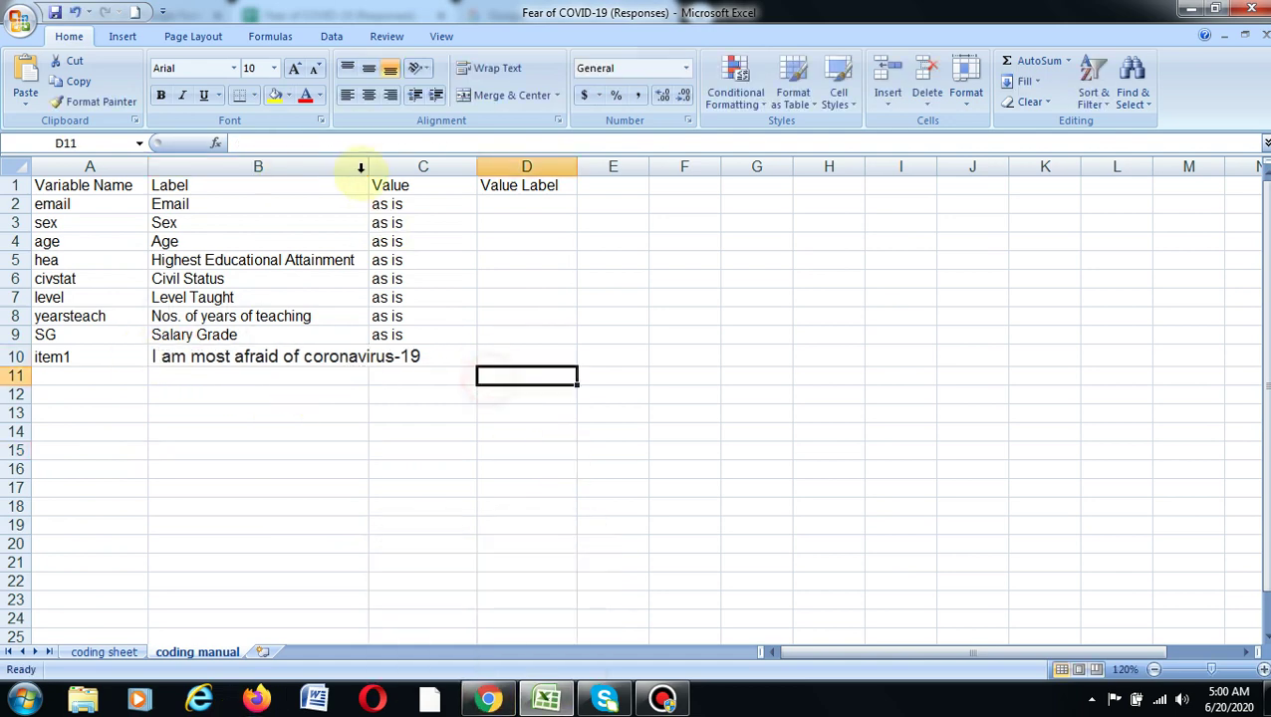
pyautogui.moveTo(369, 166); pyautogui.dragTo(450, 166)
# Step: Enter the values 1, 2, 3, 4 and 5 for item1 down C10 to C14
pyautogui.click(462, 354)
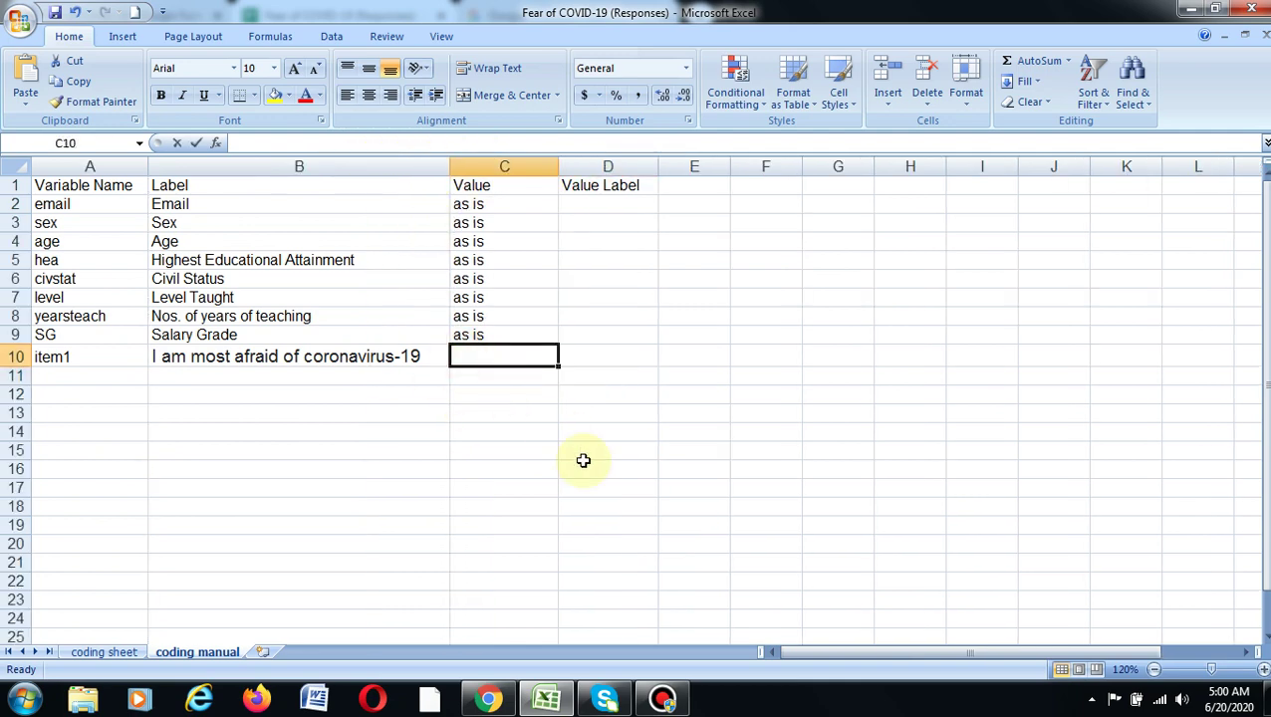
pyautogui.write('1')
pyautogui.press('Return')
pyautogui.write('2')
pyautogui.press('Return')
pyautogui.write('3')
pyautogui.press('Return')
pyautogui.write('4')
pyautogui.press('Return')
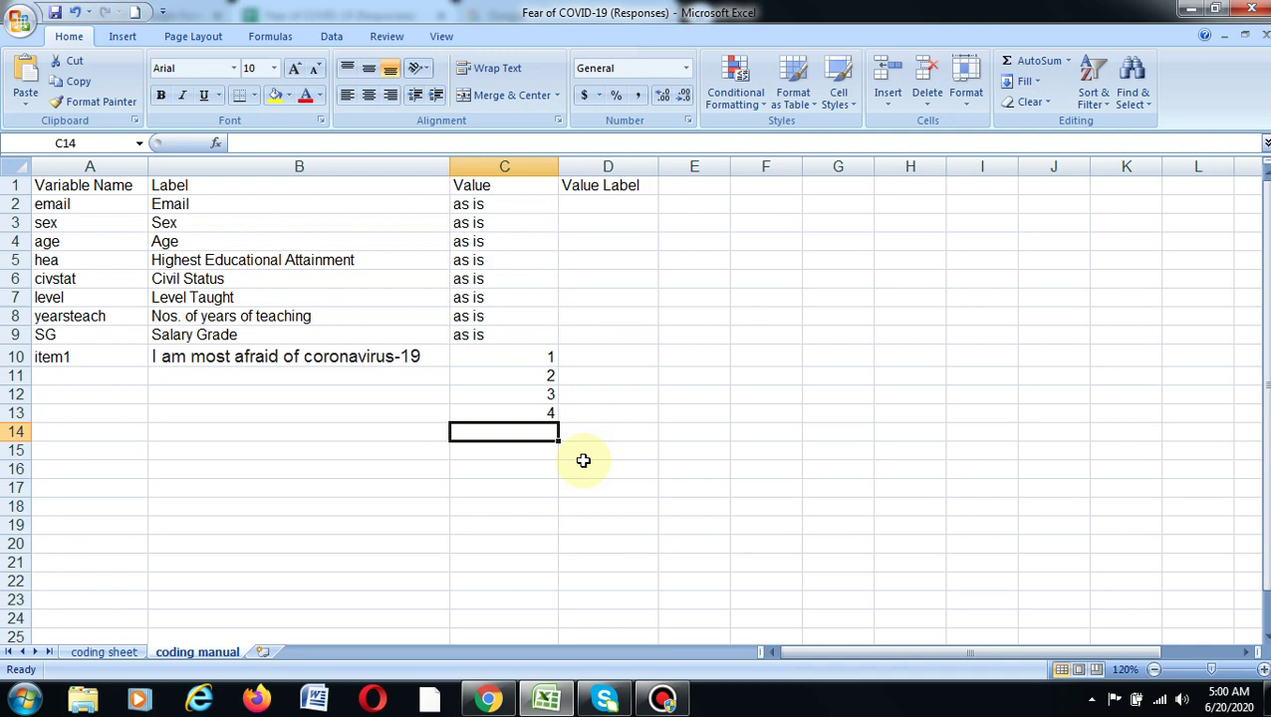
pyautogui.write('5')
pyautogui.press('Return')
# Step: Fill D10 to D14 with the value labels Strongly Disagree, Disagree, Neither Agree nor Disagree, Agree and Strongly Agree
pyautogui.press('Right')
pyautogui.press('Up')
pyautogui.press('Up')
pyautogui.press('Up')
pyautogui.press('Up')
pyautogui.press('Up')
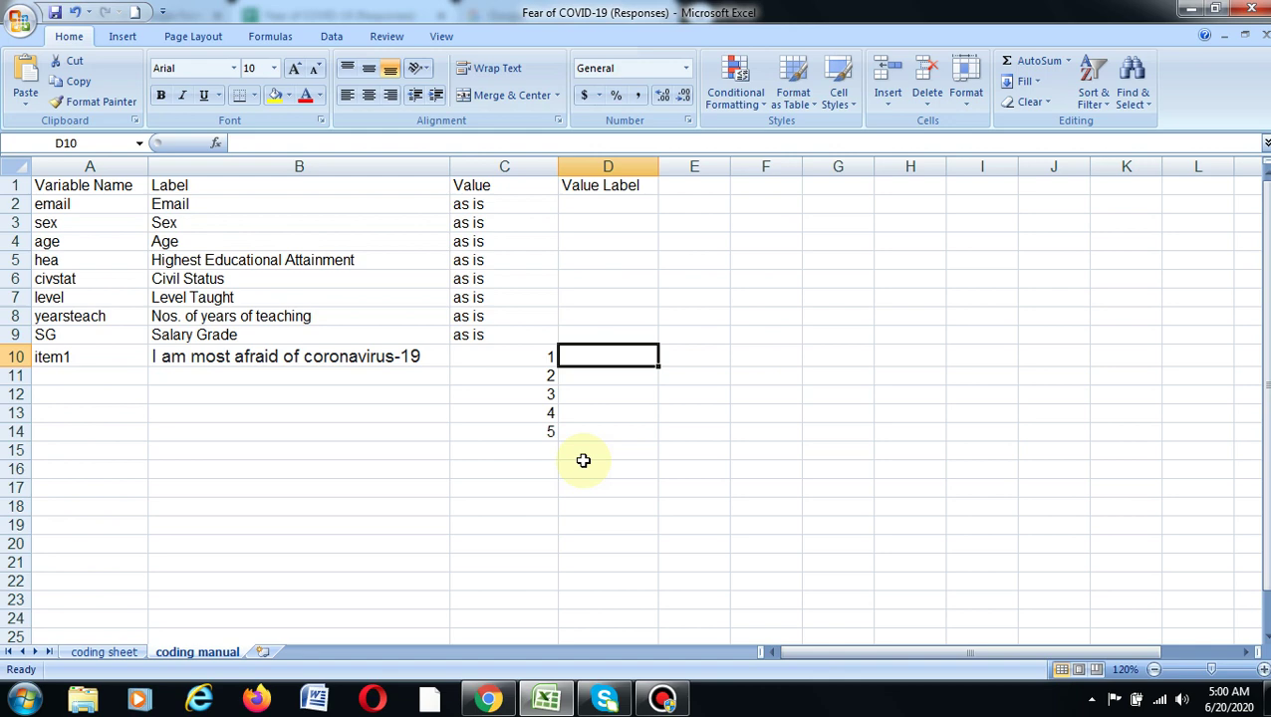
pyautogui.write('Strongly Disagree')
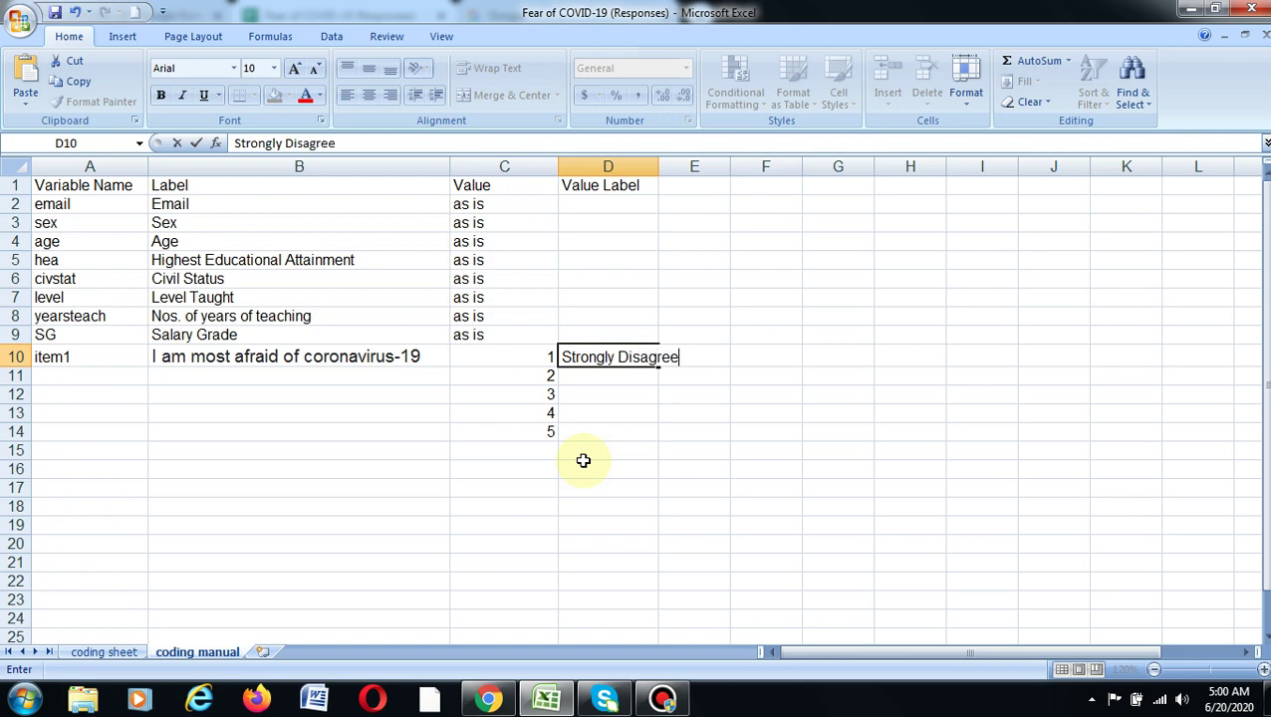
pyautogui.press('Return')
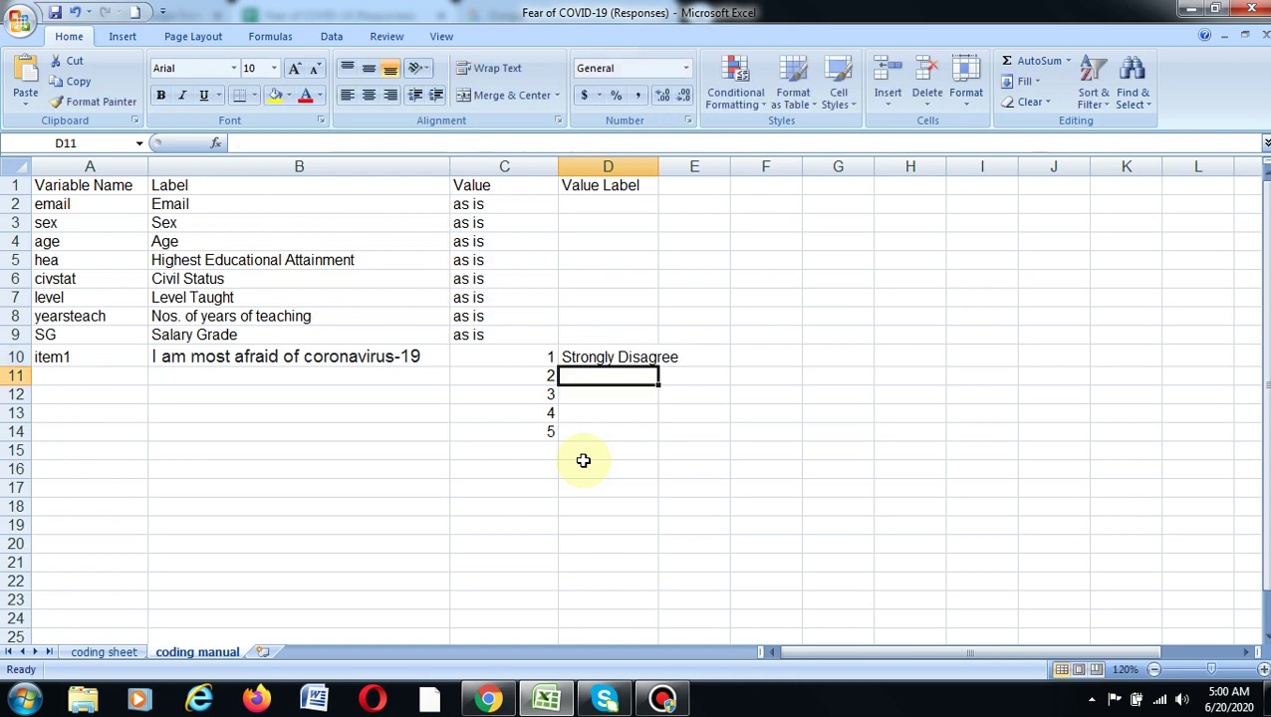
pyautogui.write('Disagree')
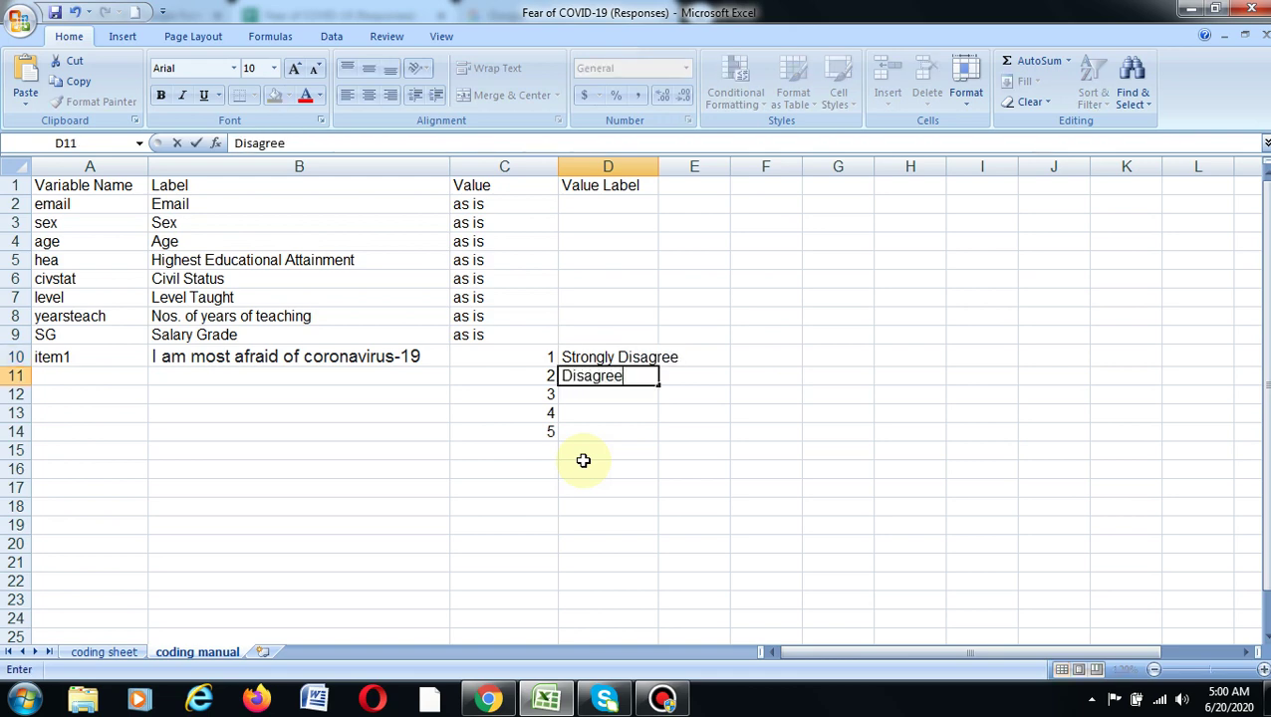
pyautogui.press('Return')
pyautogui.write('Neither Agree nor Disagree')
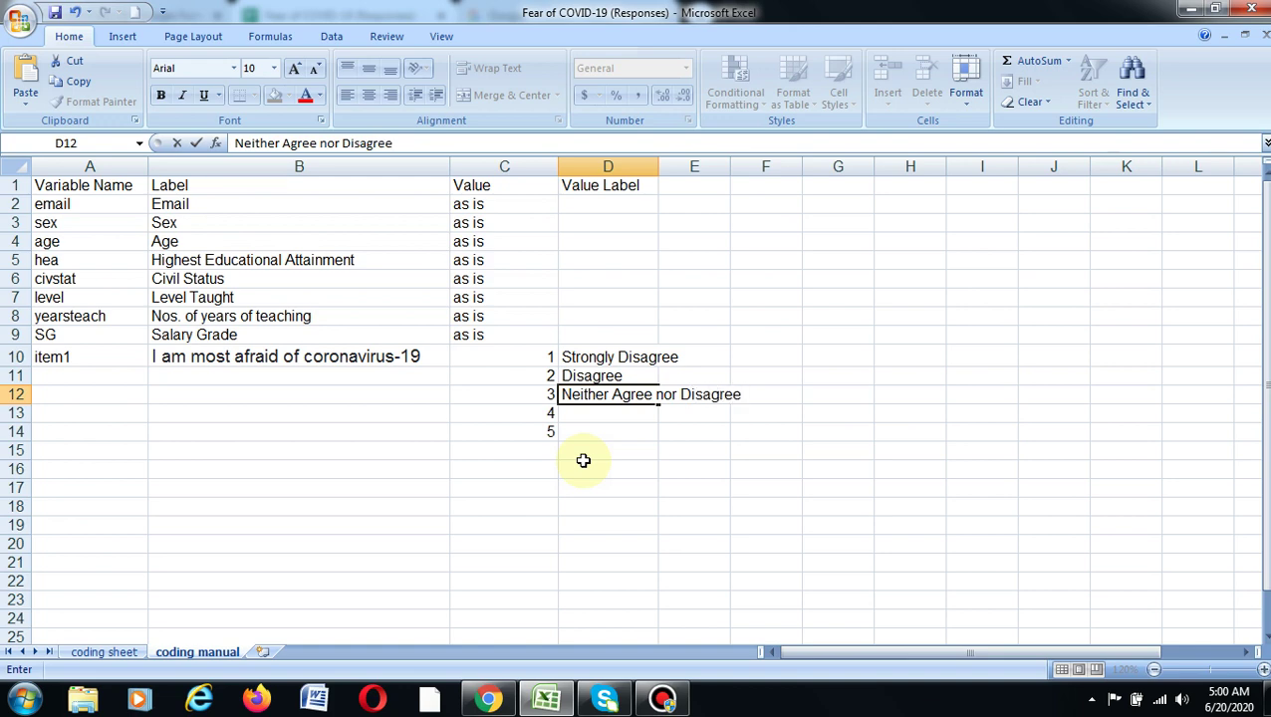
pyautogui.press('Return')
pyautogui.write('Ag')
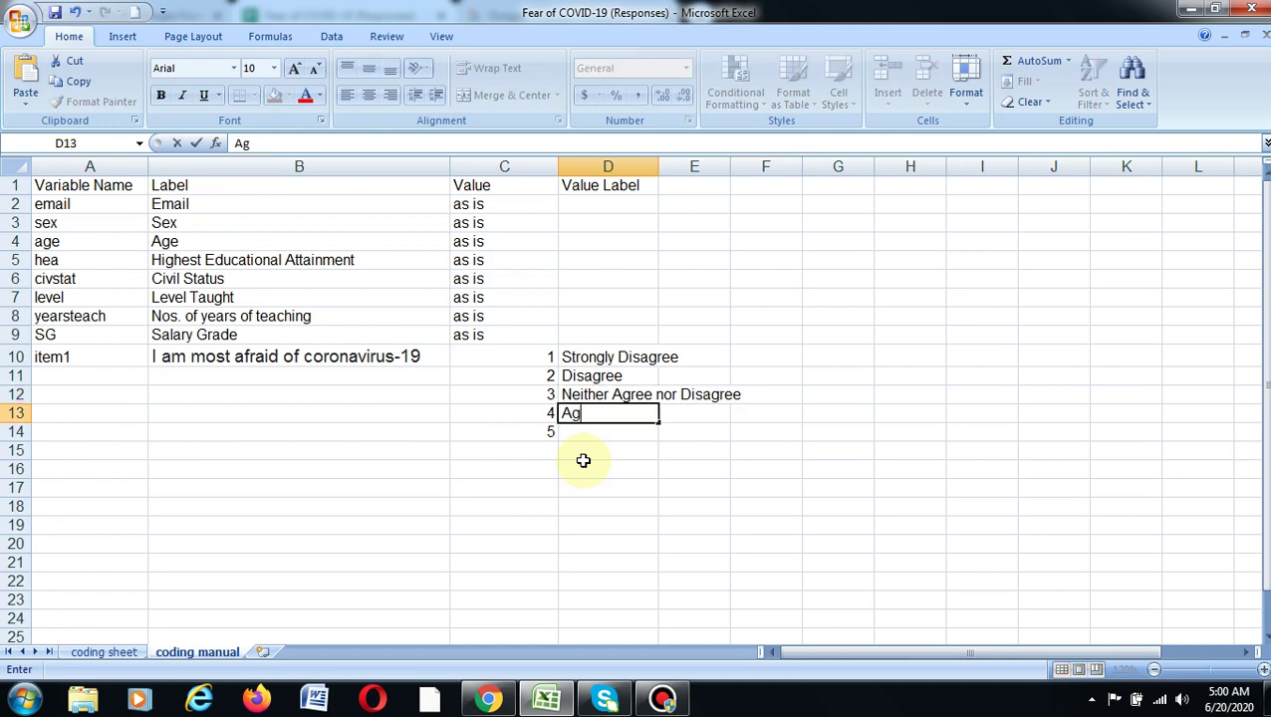
pyautogui.write('ree')
pyautogui.press('Return')
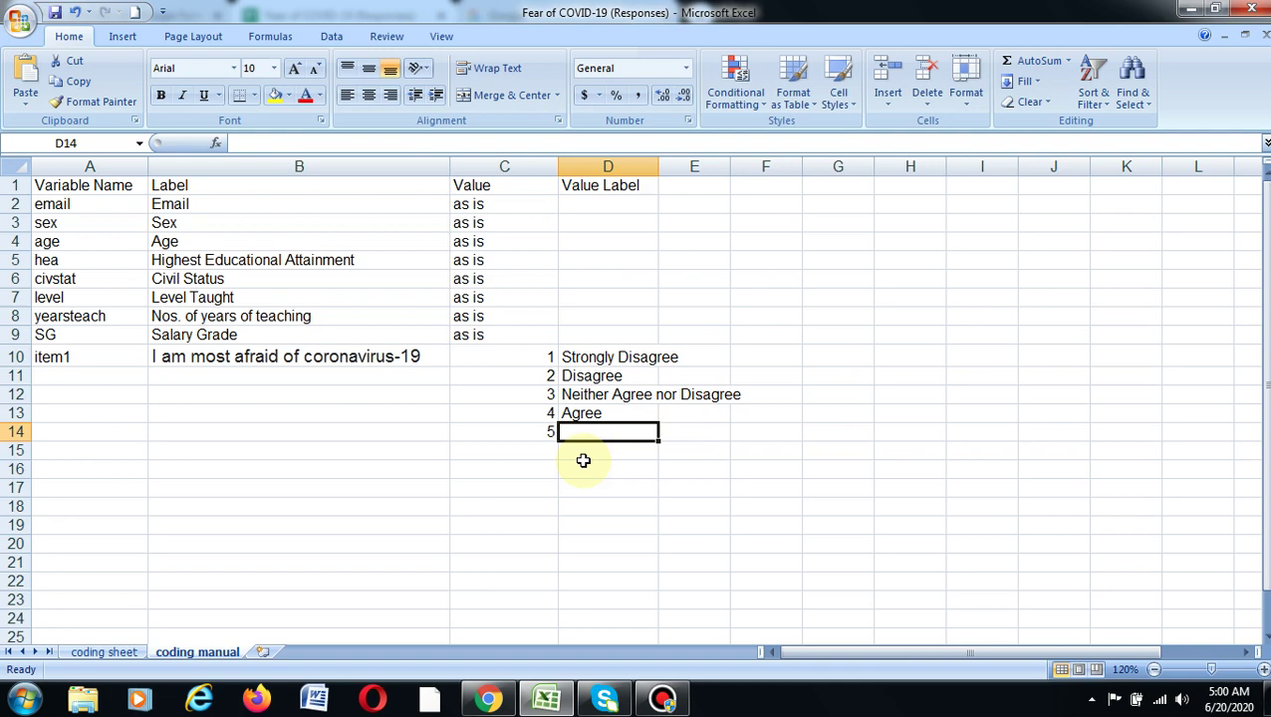
pyautogui.write('Strong')
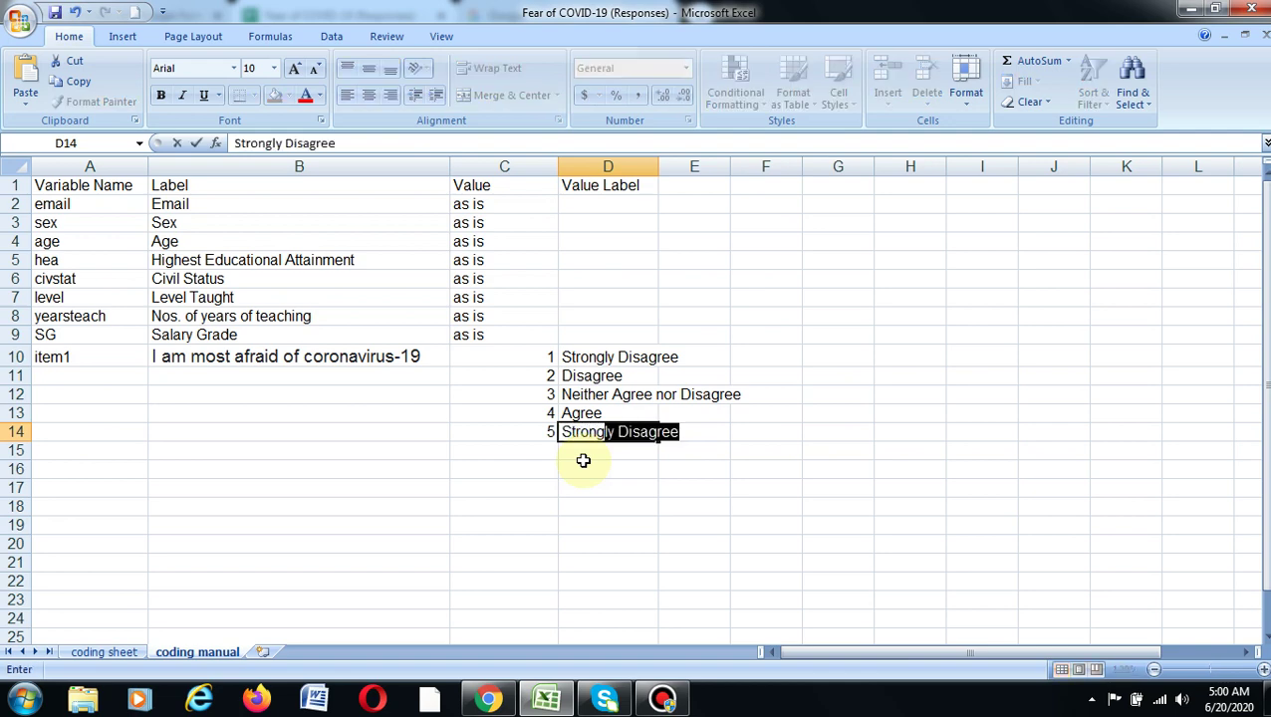
pyautogui.write('ly Agree')
pyautogui.press('Return')
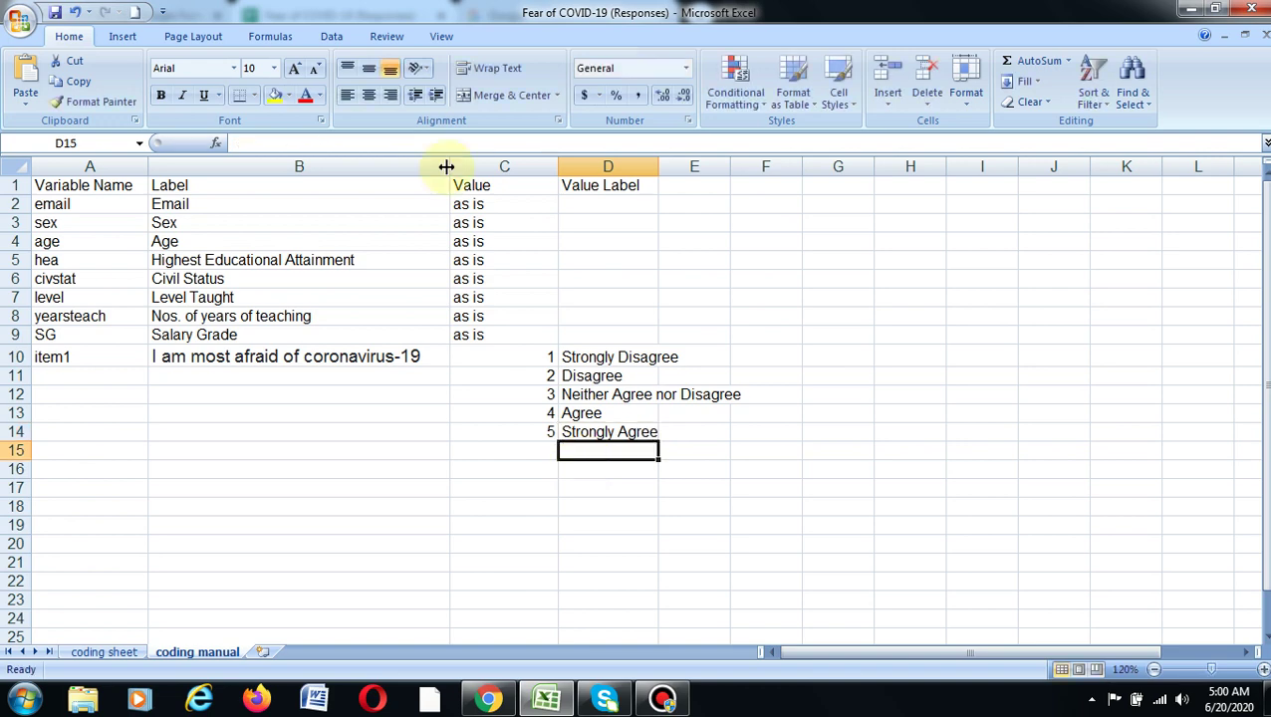
# Step: Narrow the Value column and enter the variable name "item2" in A15
pyautogui.moveTo(558, 160); pyautogui.dragTo(518, 156)
pyautogui.click(724, 542)
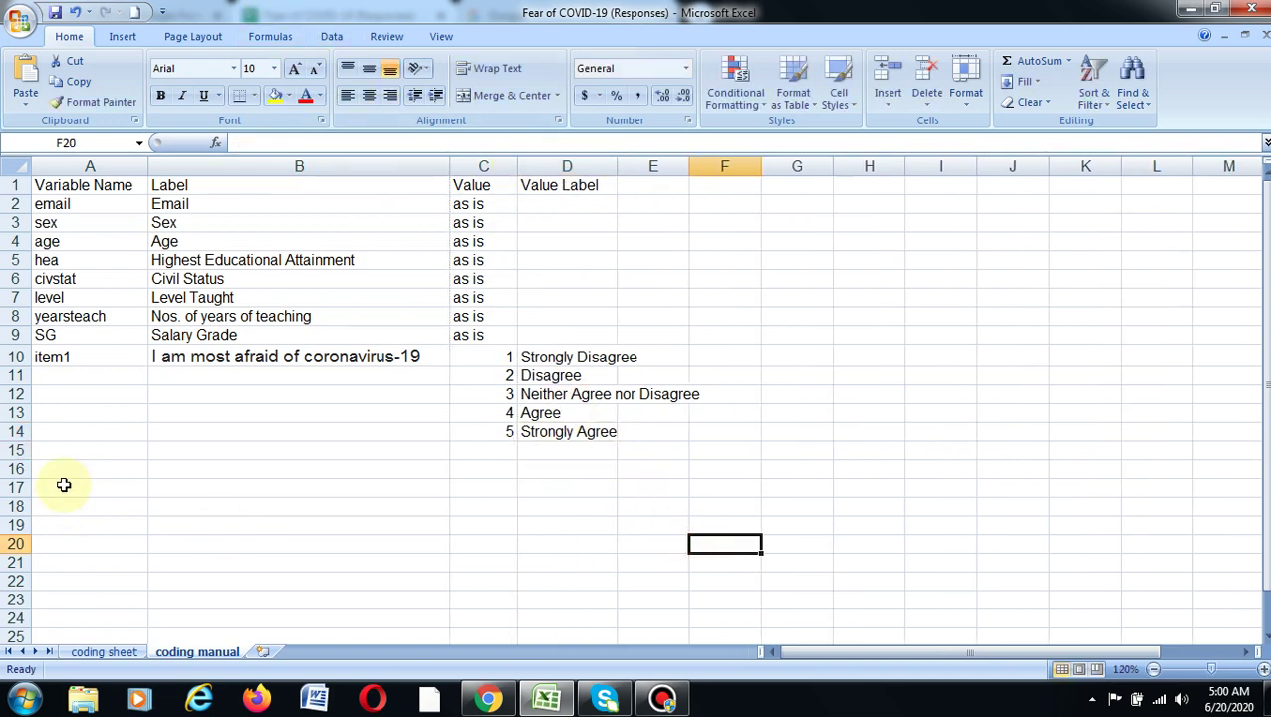
pyautogui.click(81, 453)
pyautogui.write('i')
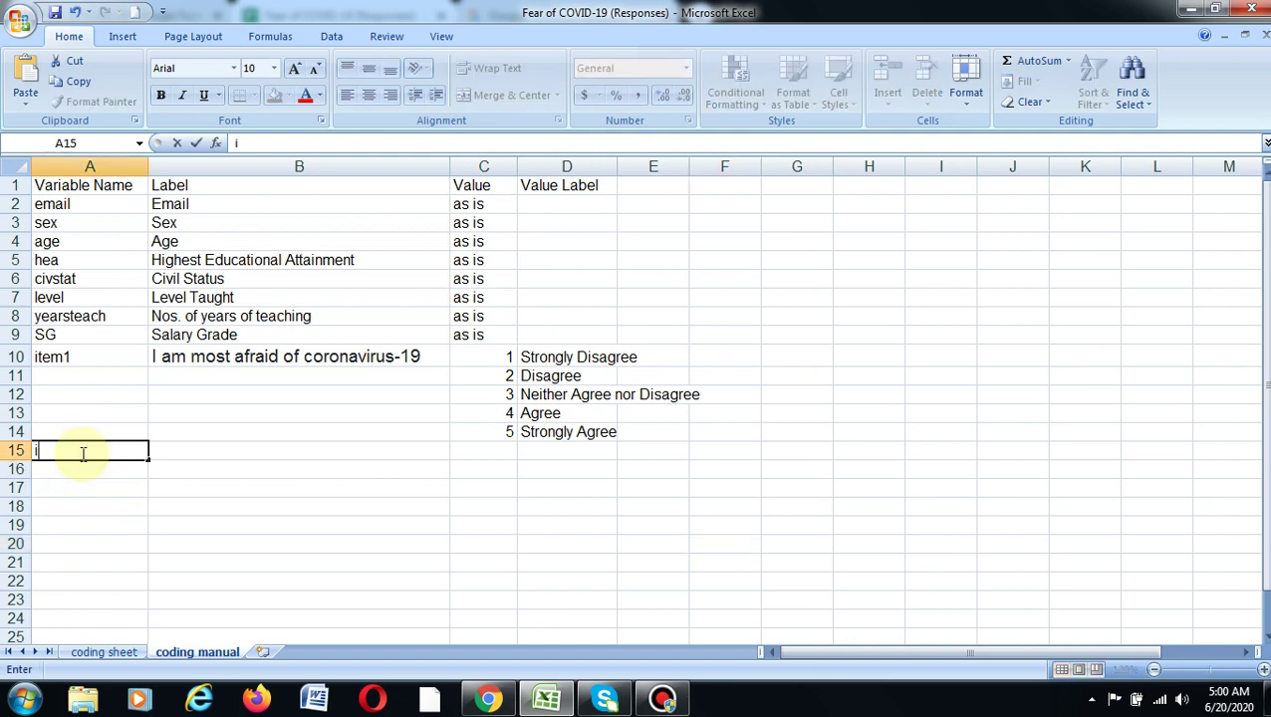
pyautogui.write('tem2')
pyautogui.press('Tab')
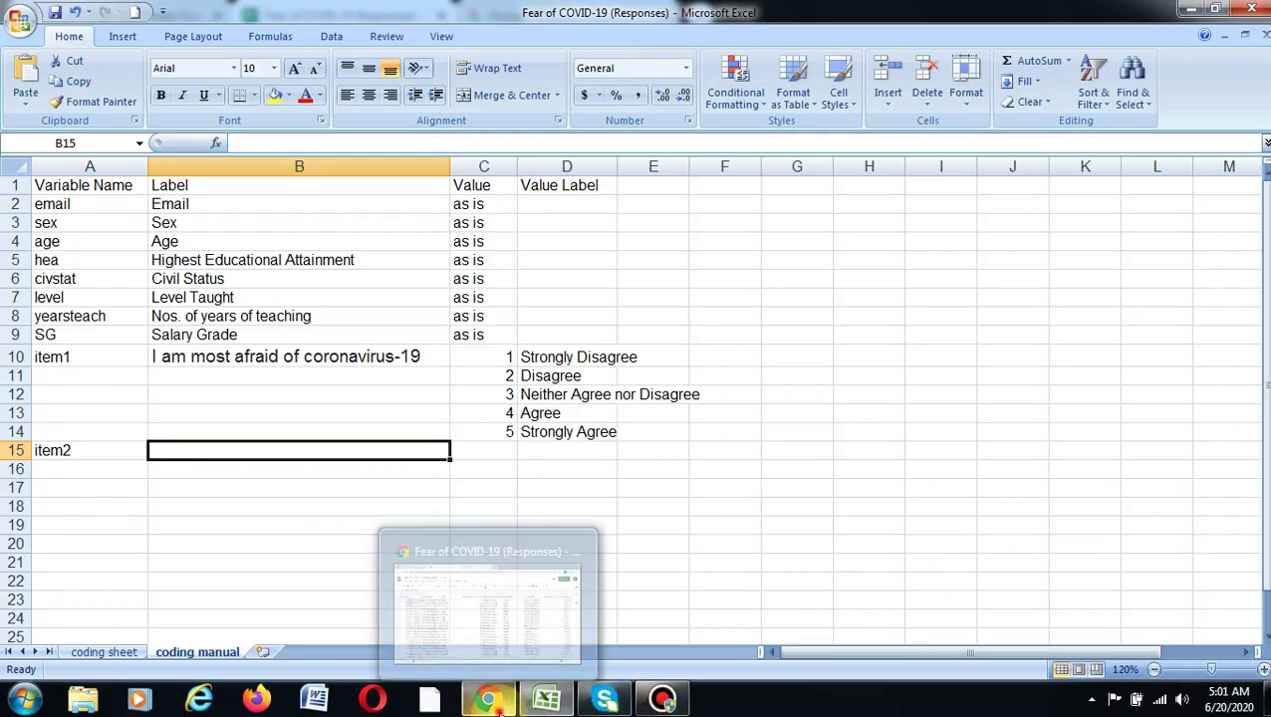
# Step: Switch to Chrome and copy the statement "2. It makes me uncomfortable to think about coronavirus-19." from the response sheet's header in K1
pyautogui.click(500, 709)
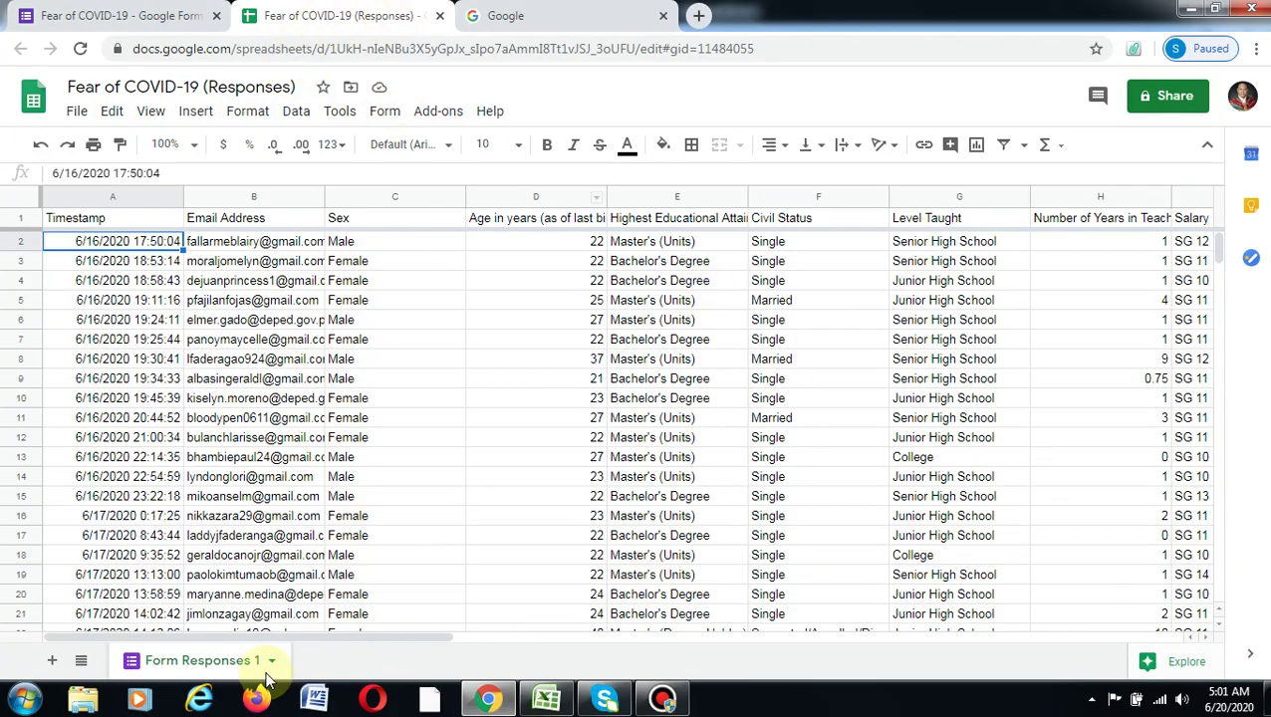
pyautogui.moveTo(388, 632); pyautogui.dragTo(754, 634)
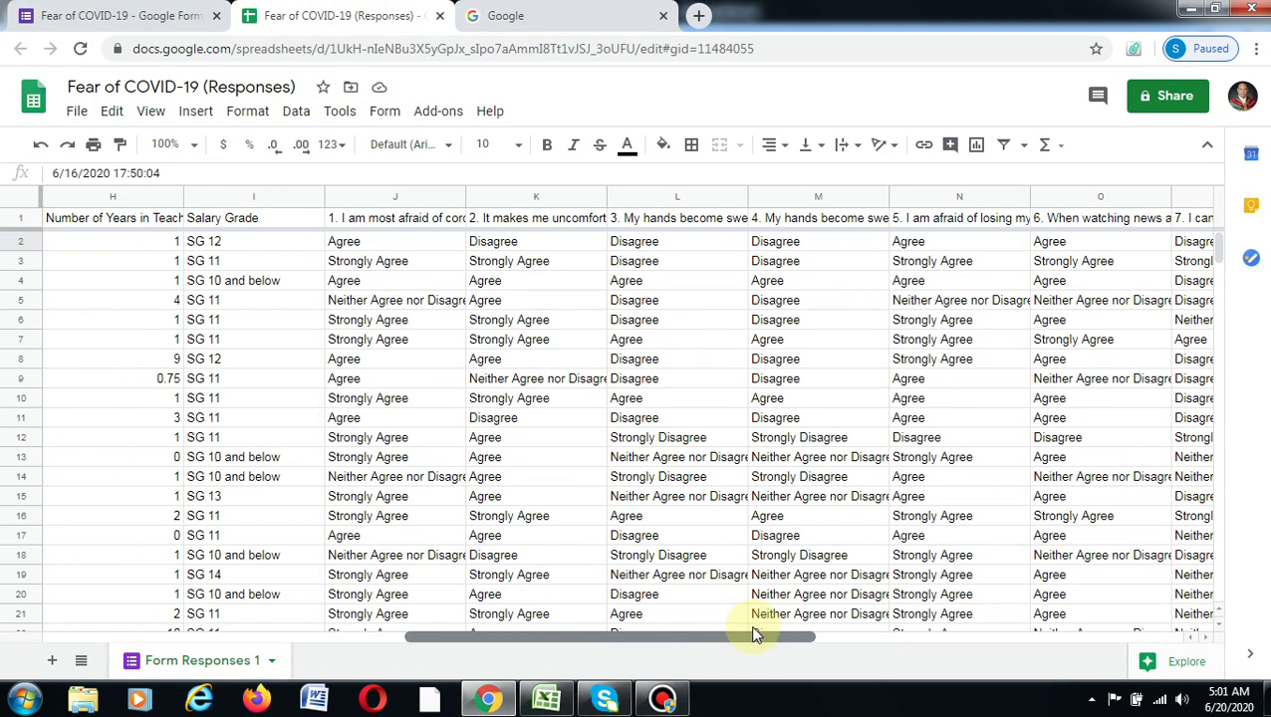
pyautogui.click(573, 217)
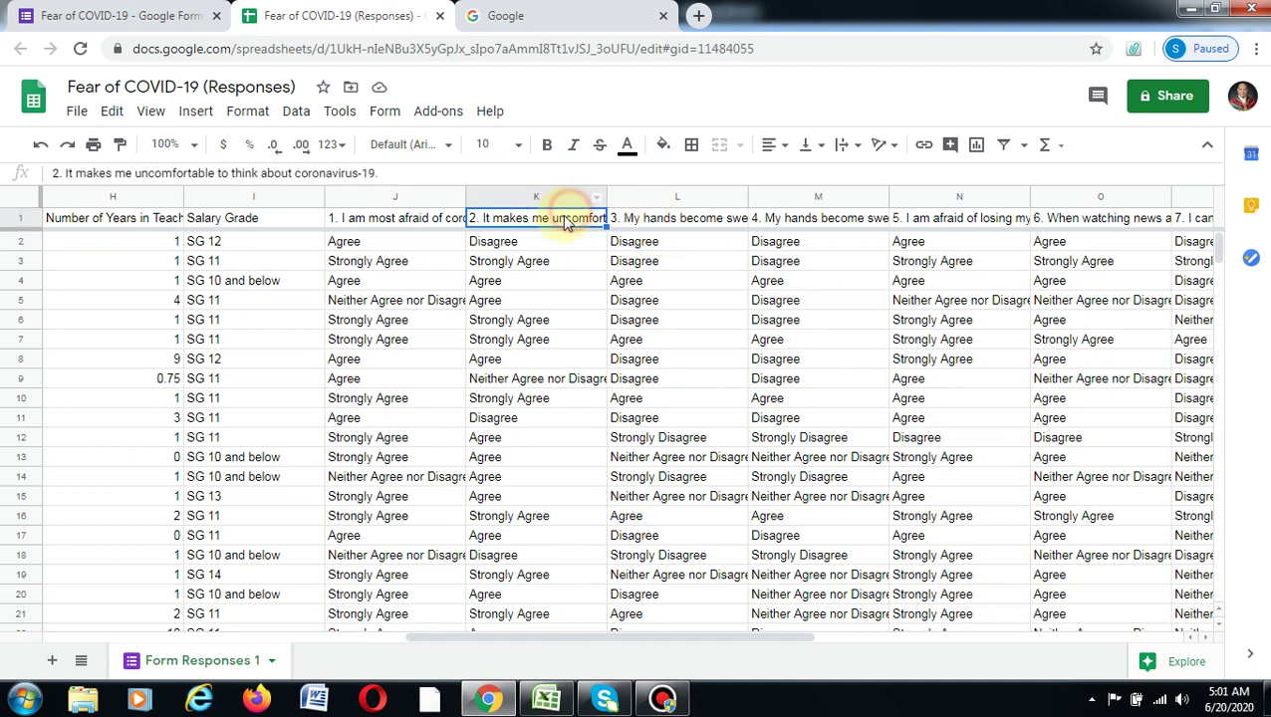
pyautogui.click(341, 172)
pyautogui.tripleClick(341, 173)
pyautogui.hotkey('ctrl', 'c')
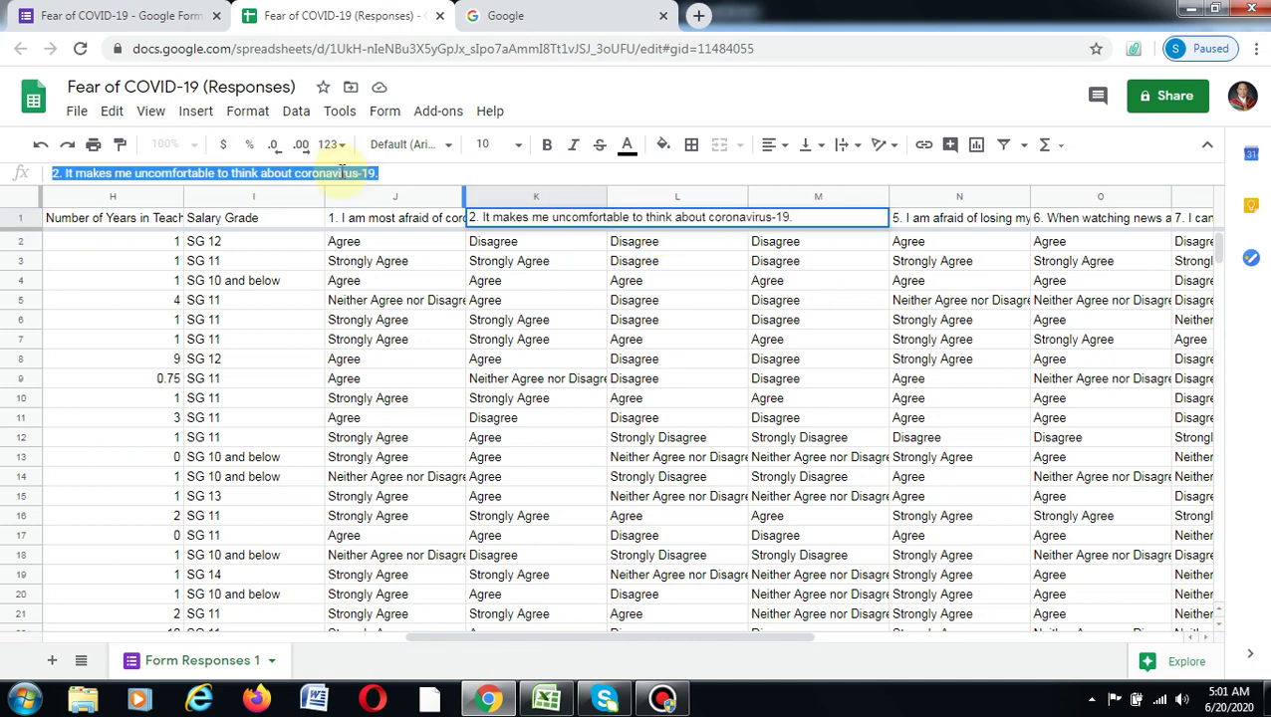
# Step: Switch back to the coding manual in Excel and paste the copied statement into B15 as the item2 label
pyautogui.click(546, 700)
pyautogui.rightClick(252, 450)
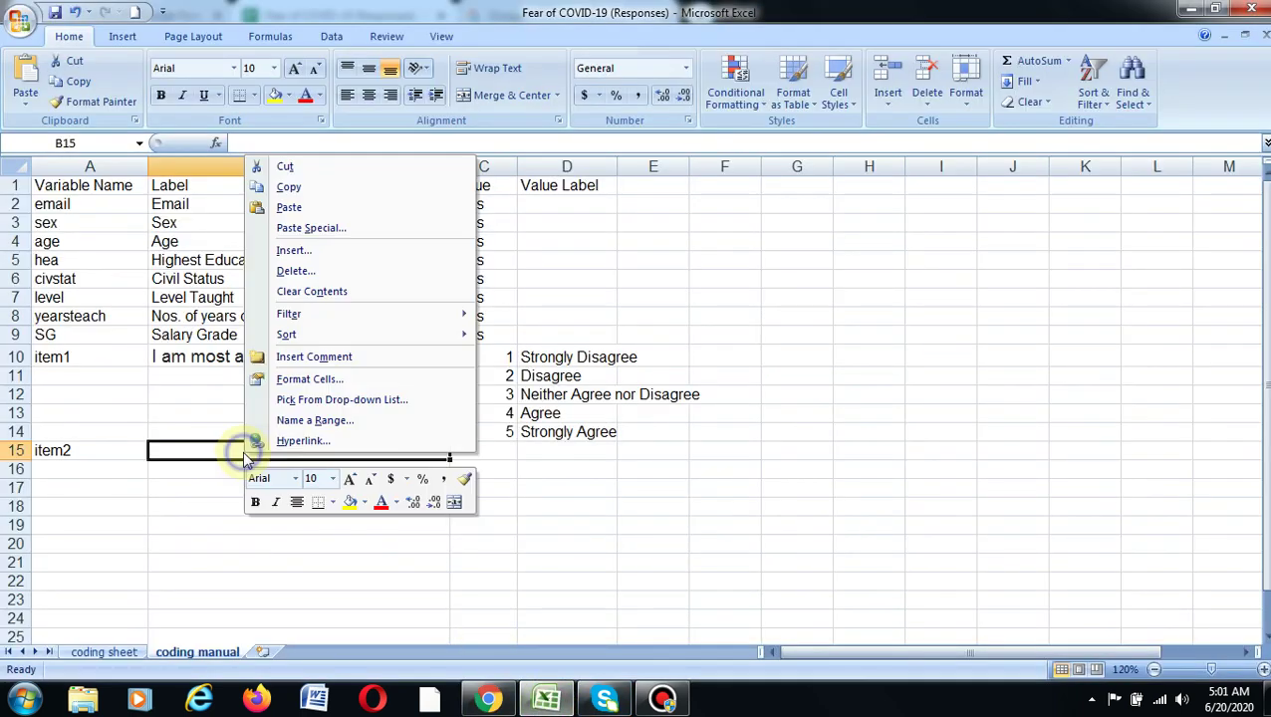
pyautogui.click(290, 206)
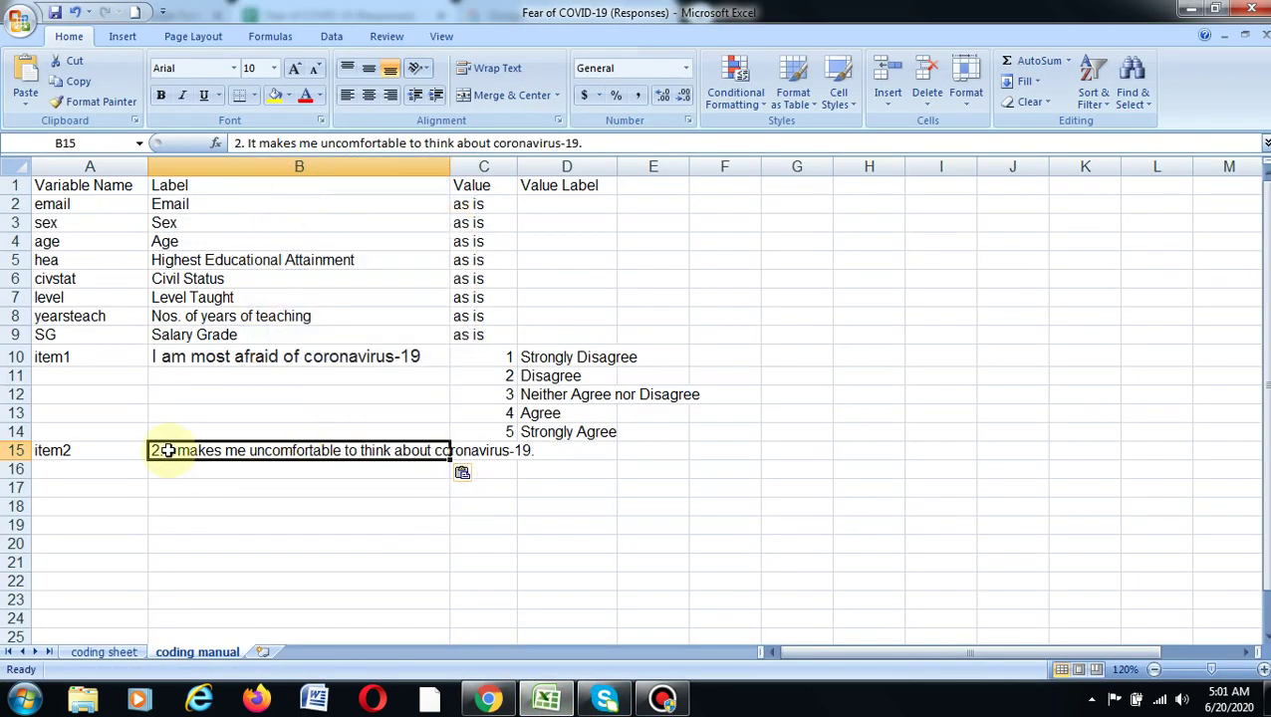
# Step: Remove the leading "2." from the item2 label in B15 and widen the Label column to fit it
pyautogui.doubleClick(163, 451)
pyautogui.press('BackSpace')
pyautogui.press('BackSpace')
pyautogui.press('BackSpace')
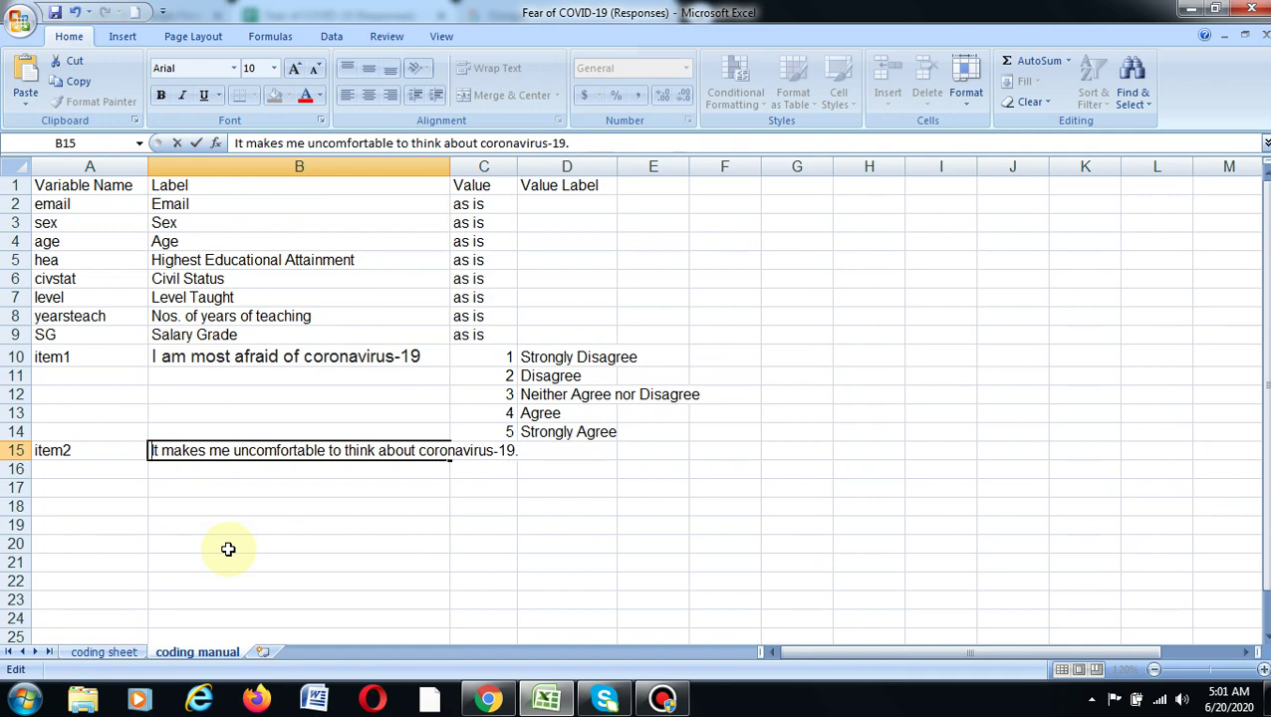
pyautogui.press('Return')
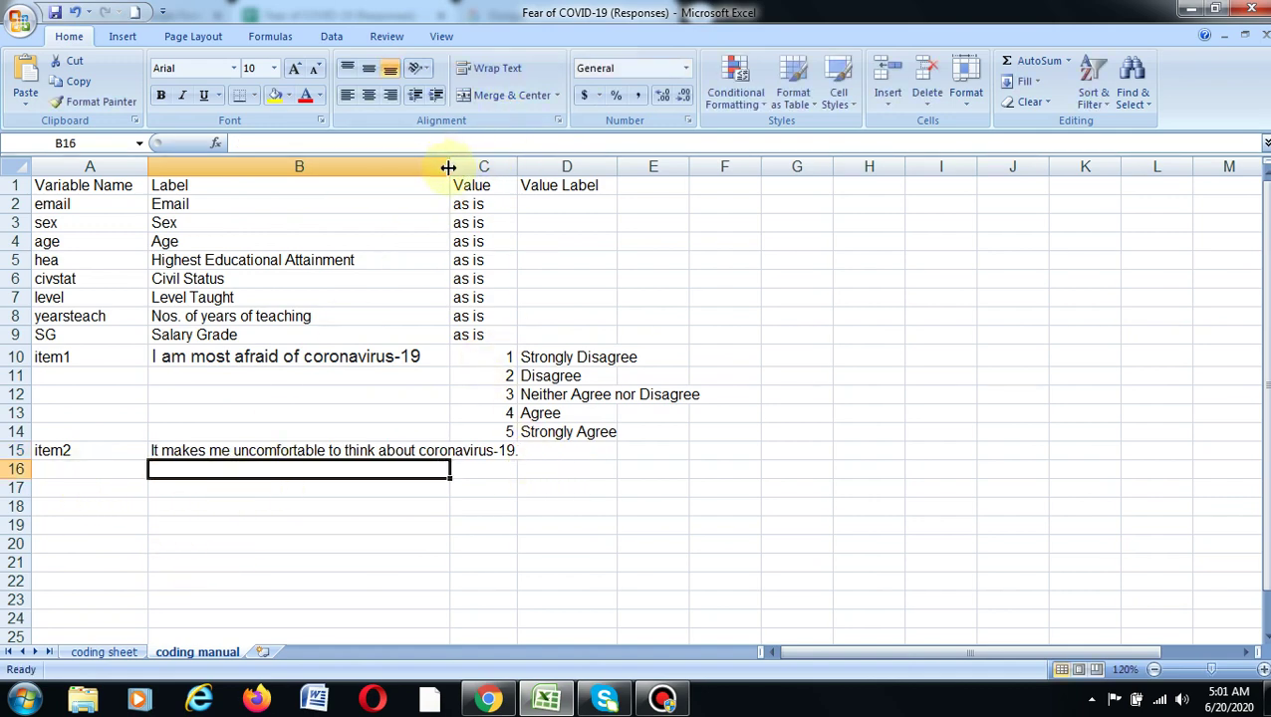
pyautogui.moveTo(450, 166); pyautogui.dragTo(545, 185)
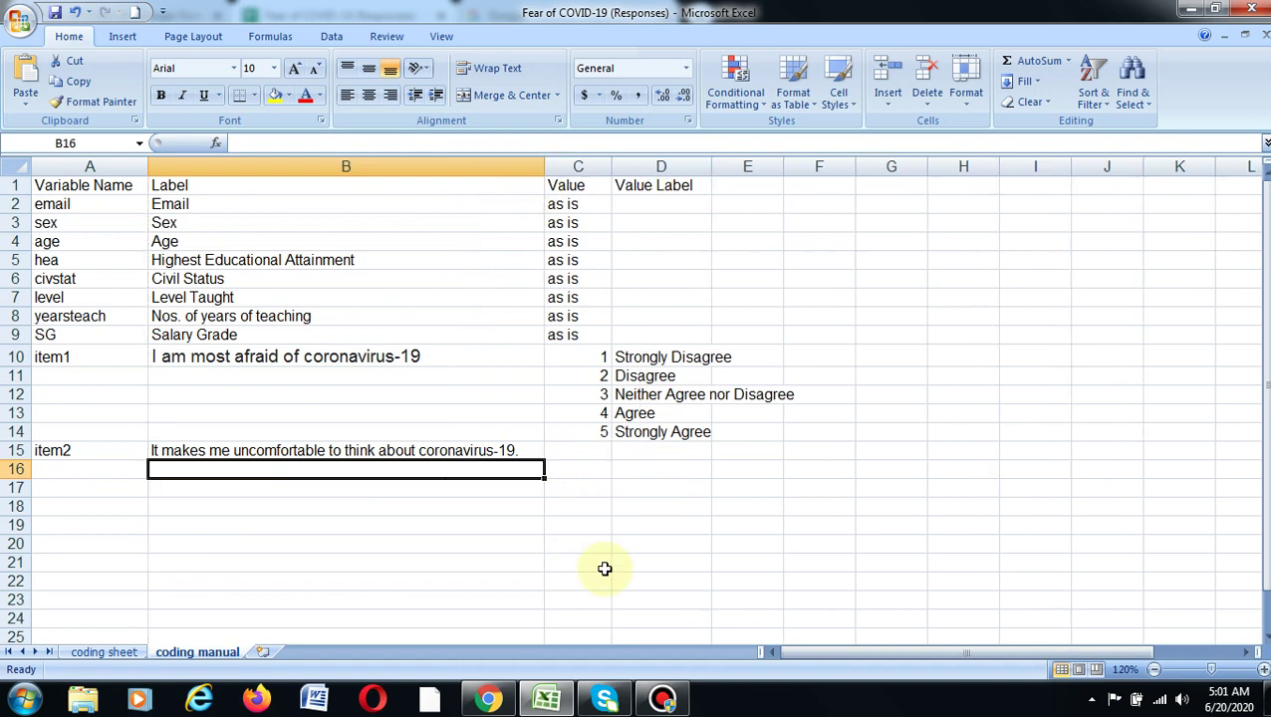
# Step: Enter "do" as item2's value in C15 and value label in D15
pyautogui.click(590, 450)
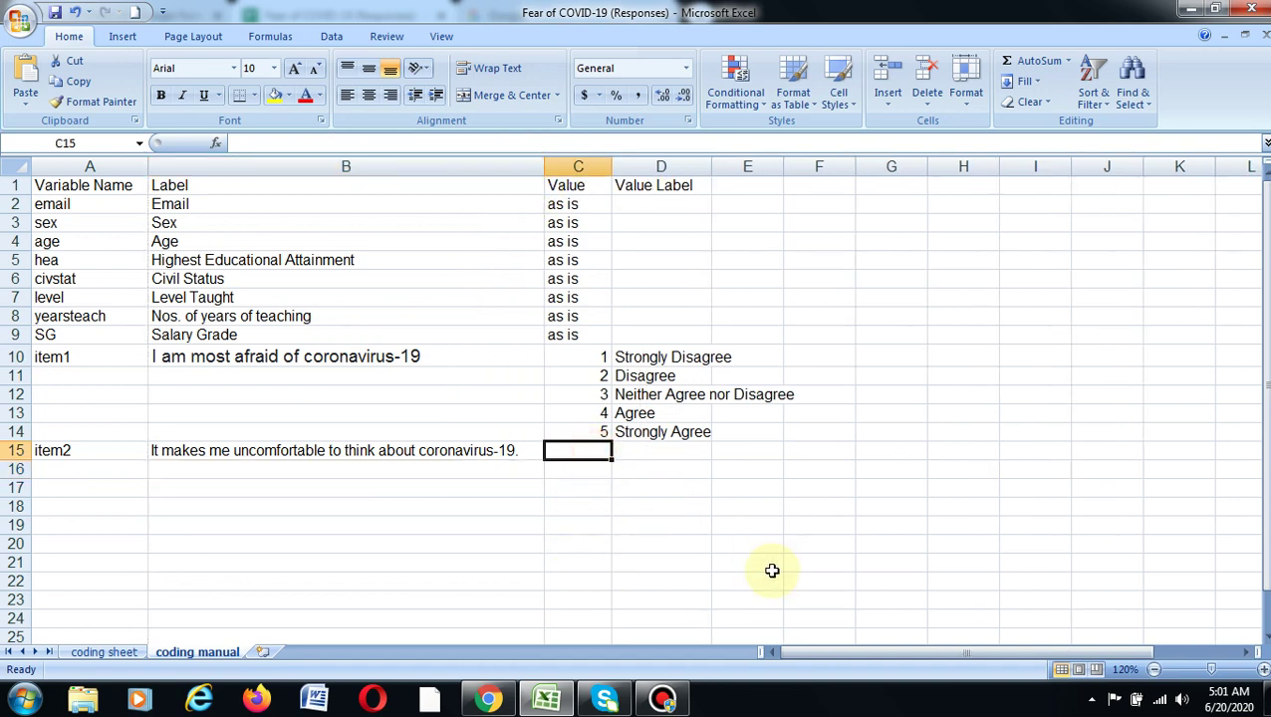
pyautogui.write('do')
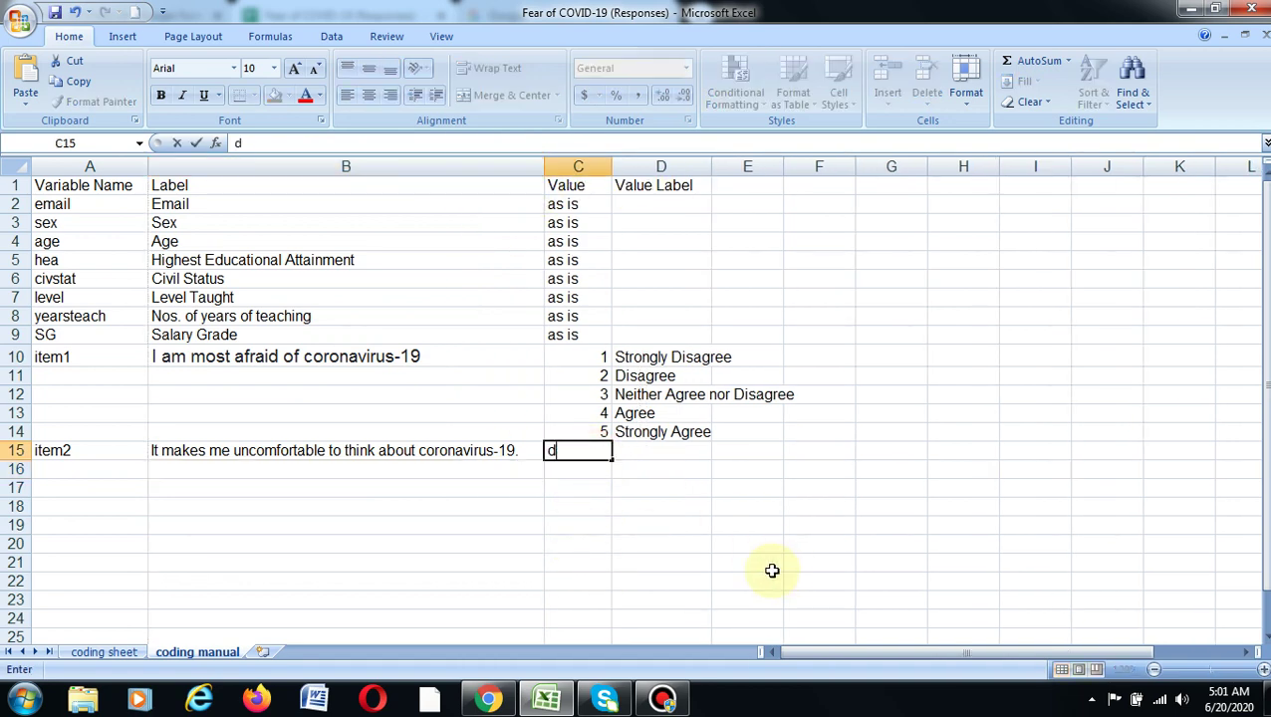
pyautogui.press('Tab')
pyautogui.write('do')
pyautogui.press('Tab')
pyautogui.press('Down')
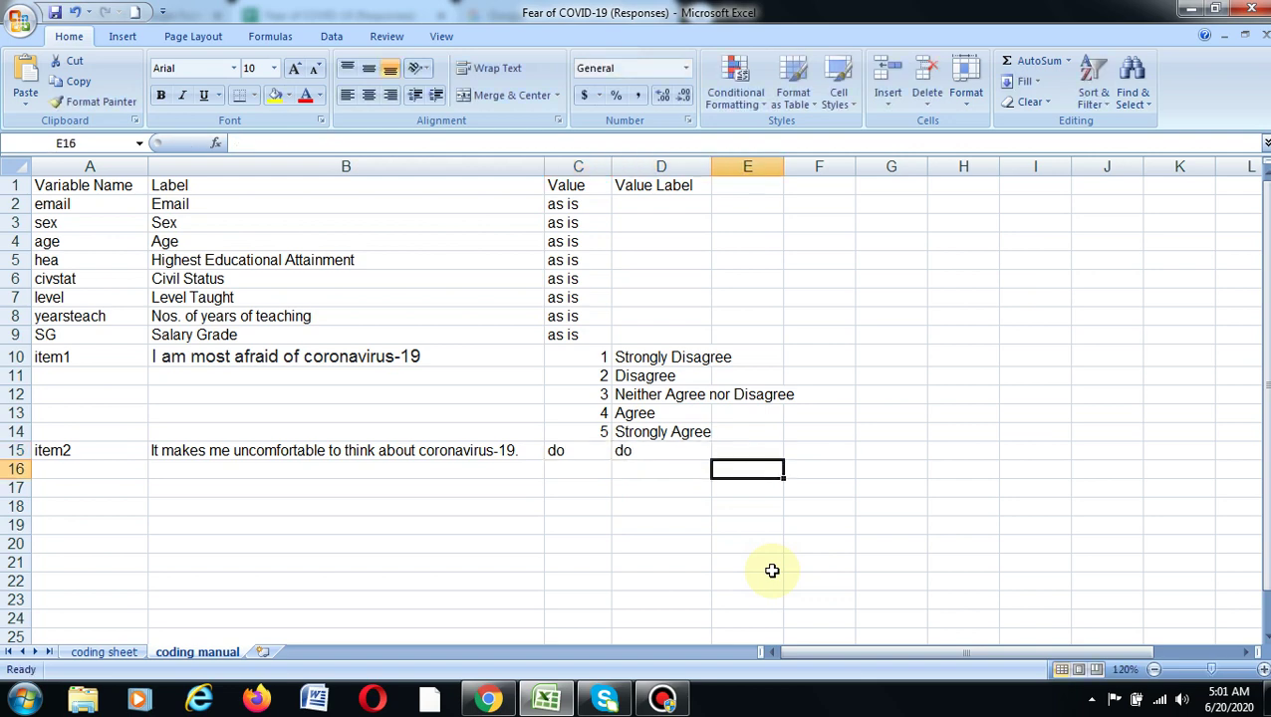
# Step: Replace item2's value in C15 and value label in D15 with "ditto"
pyautogui.press('Left')
pyautogui.press('Left')
pyautogui.press('Left')
pyautogui.press('Left')
pyautogui.press('Right')
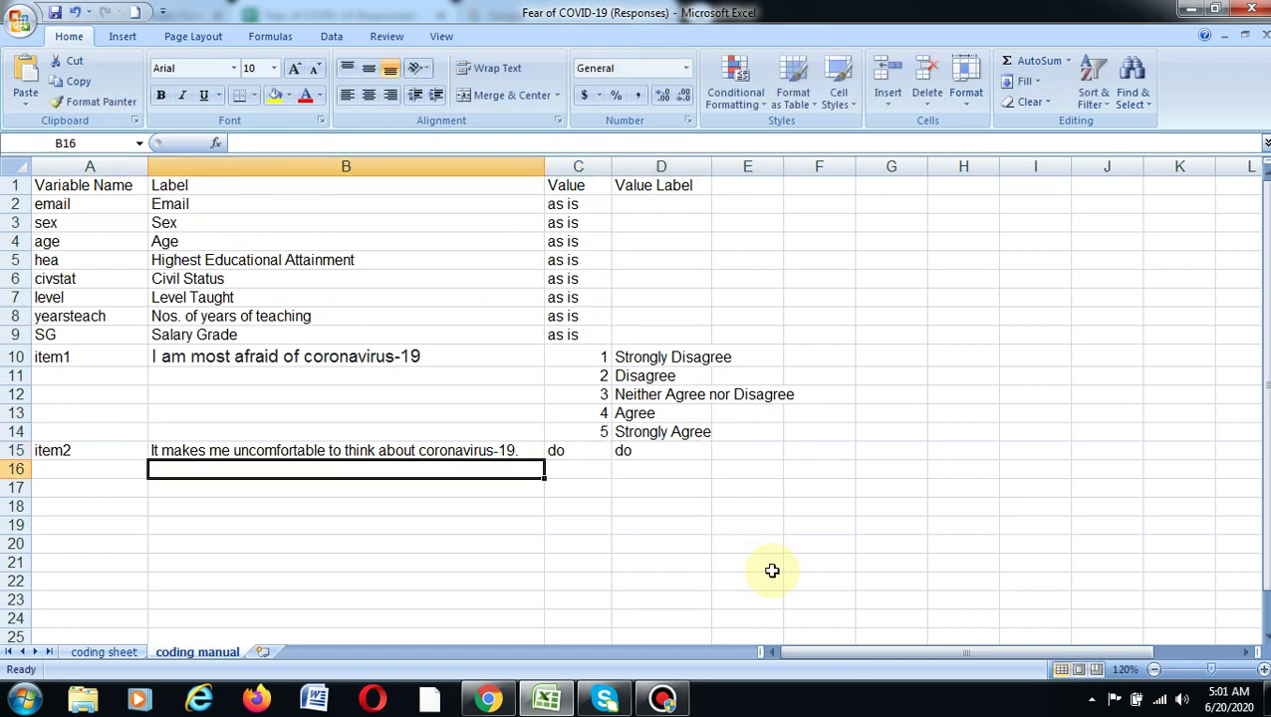
pyautogui.press('Right')
pyautogui.press('Up')
pyautogui.write('ditto')
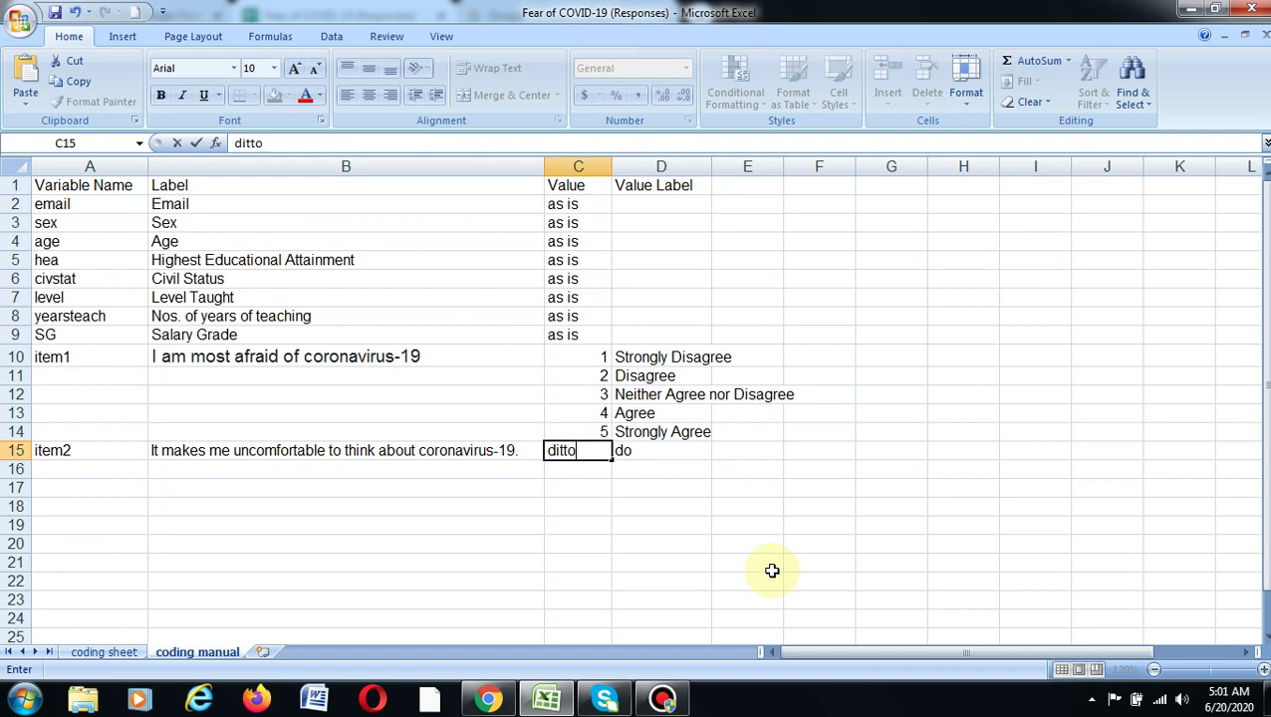
pyautogui.press('Tab')
pyautogui.write('dit')
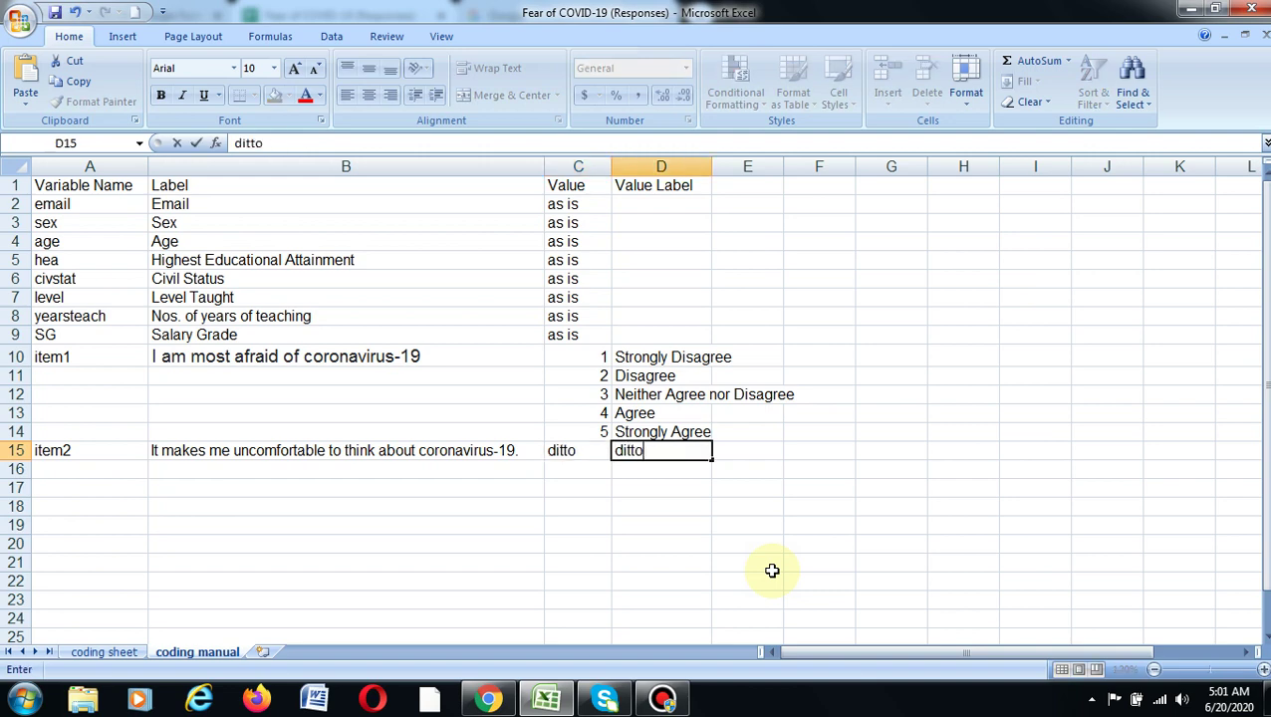
pyautogui.press('Return')
# Step: Enter the variable names item3 through item7 in A16:A20, correcting the misspelled last one
pyautogui.press('Left')
pyautogui.press('Left')
pyautogui.press('Left')
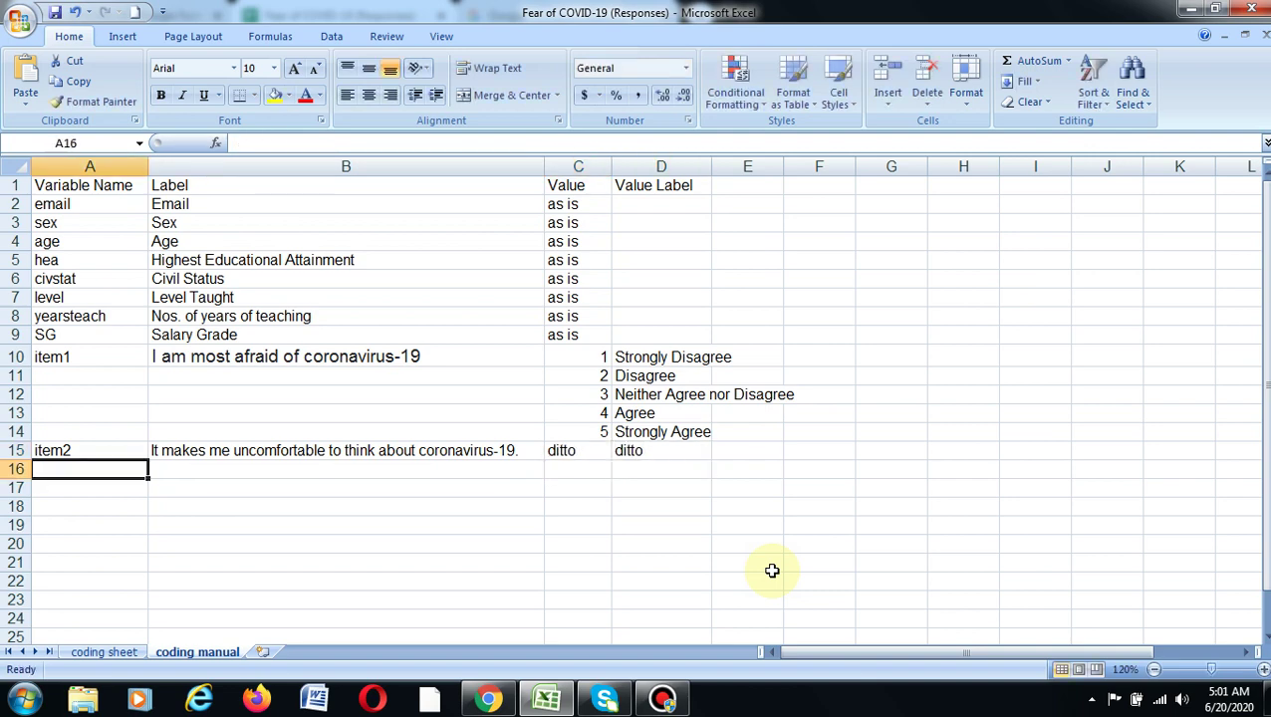
pyautogui.write('item3')
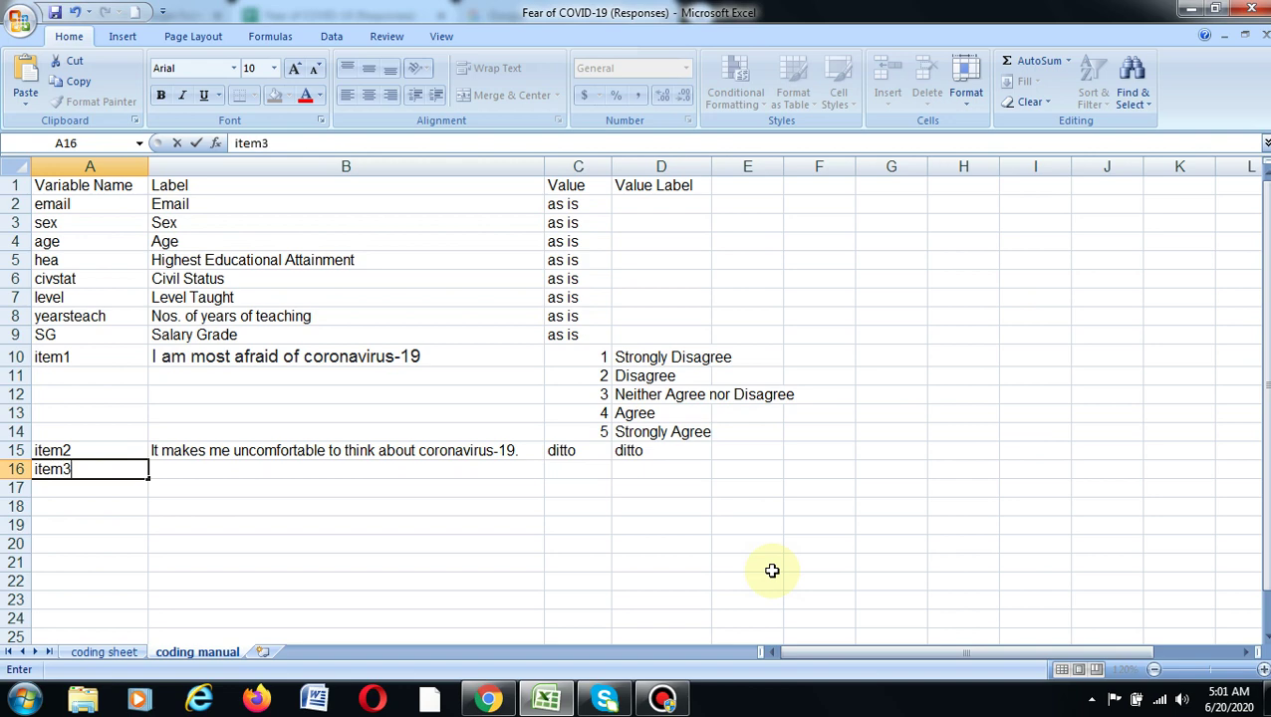
pyautogui.press('Return')
pyautogui.write('item4')
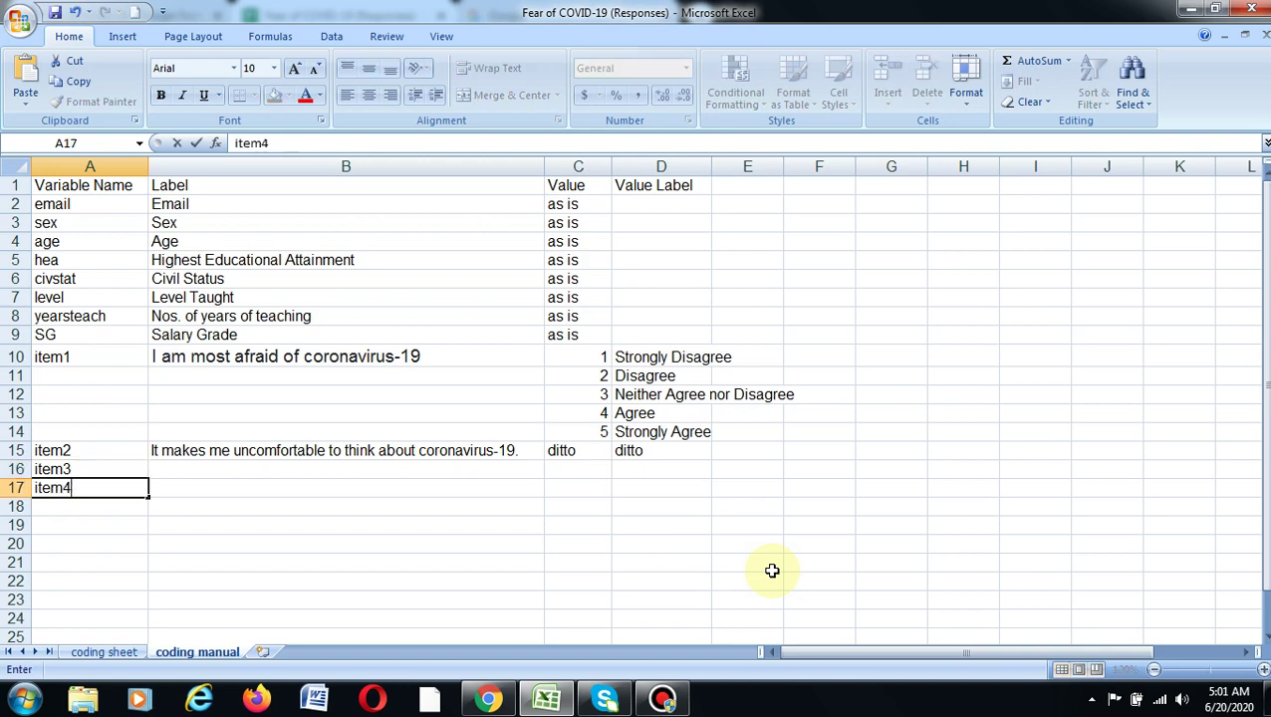
pyautogui.press('Return')
pyautogui.write('item5')
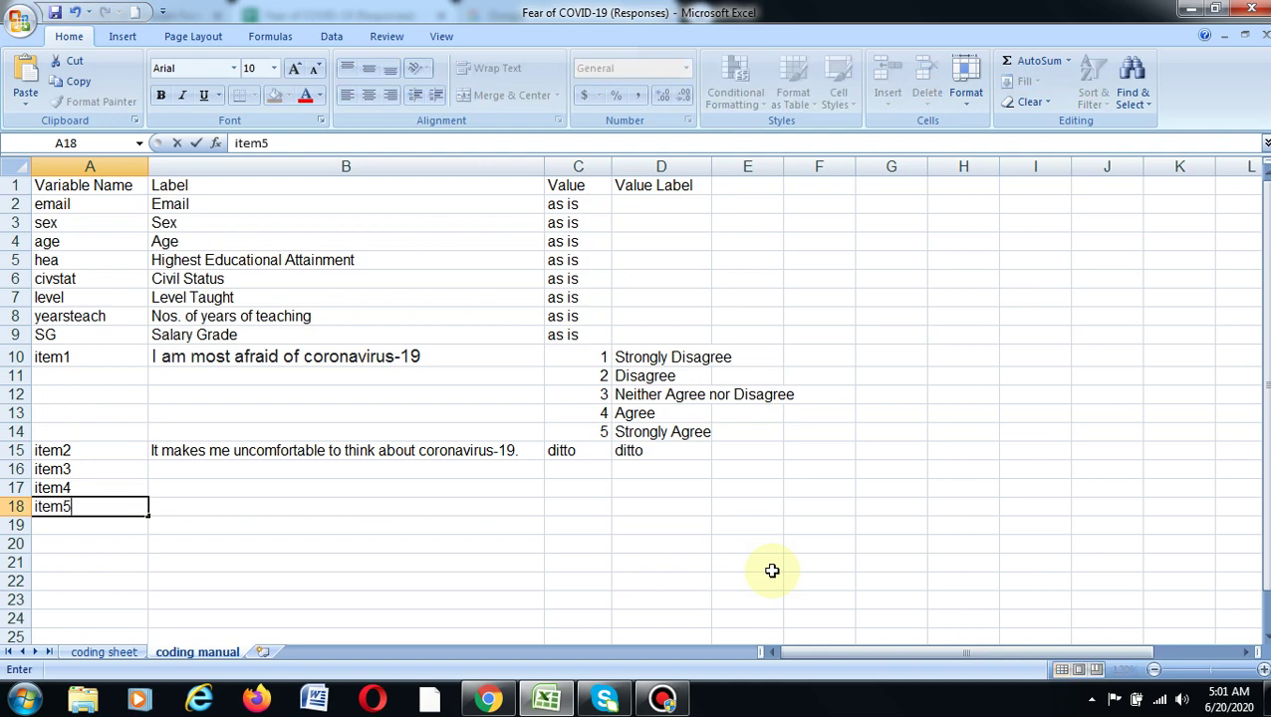
pyautogui.press('Return')
pyautogui.write('item6')
pyautogui.press('Return')
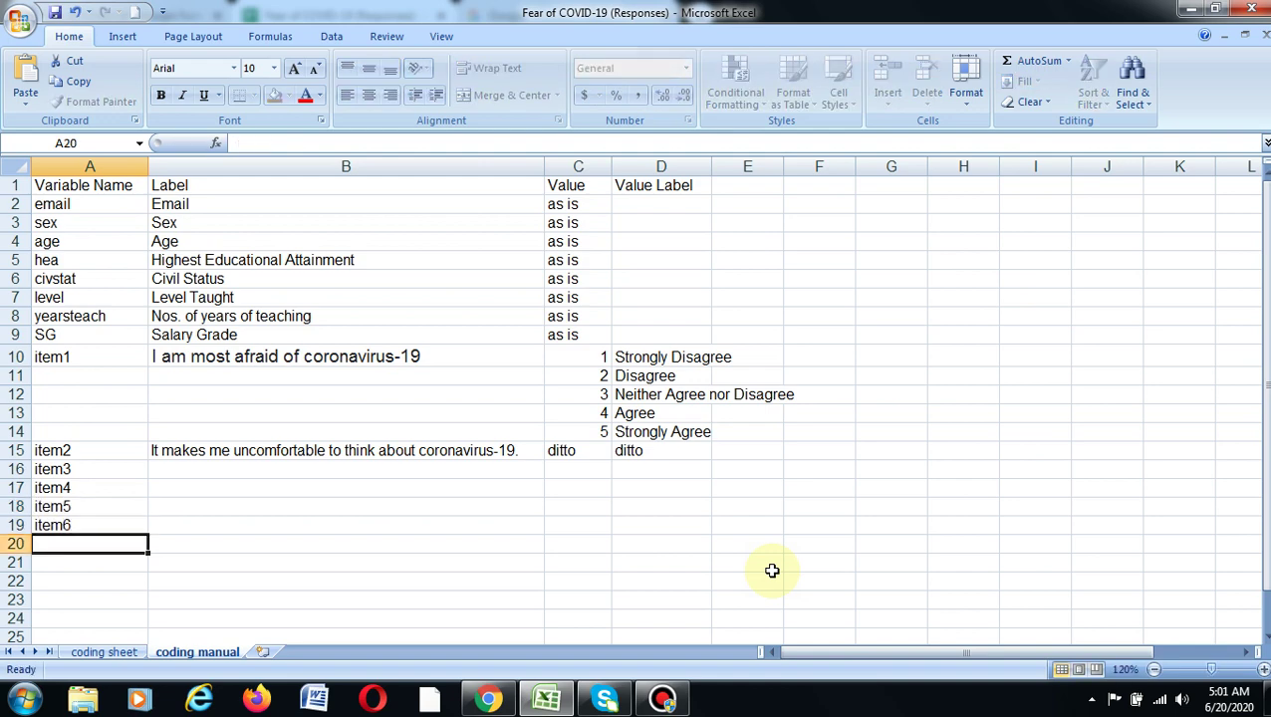
pyautogui.write('tem7')
pyautogui.press('Return')
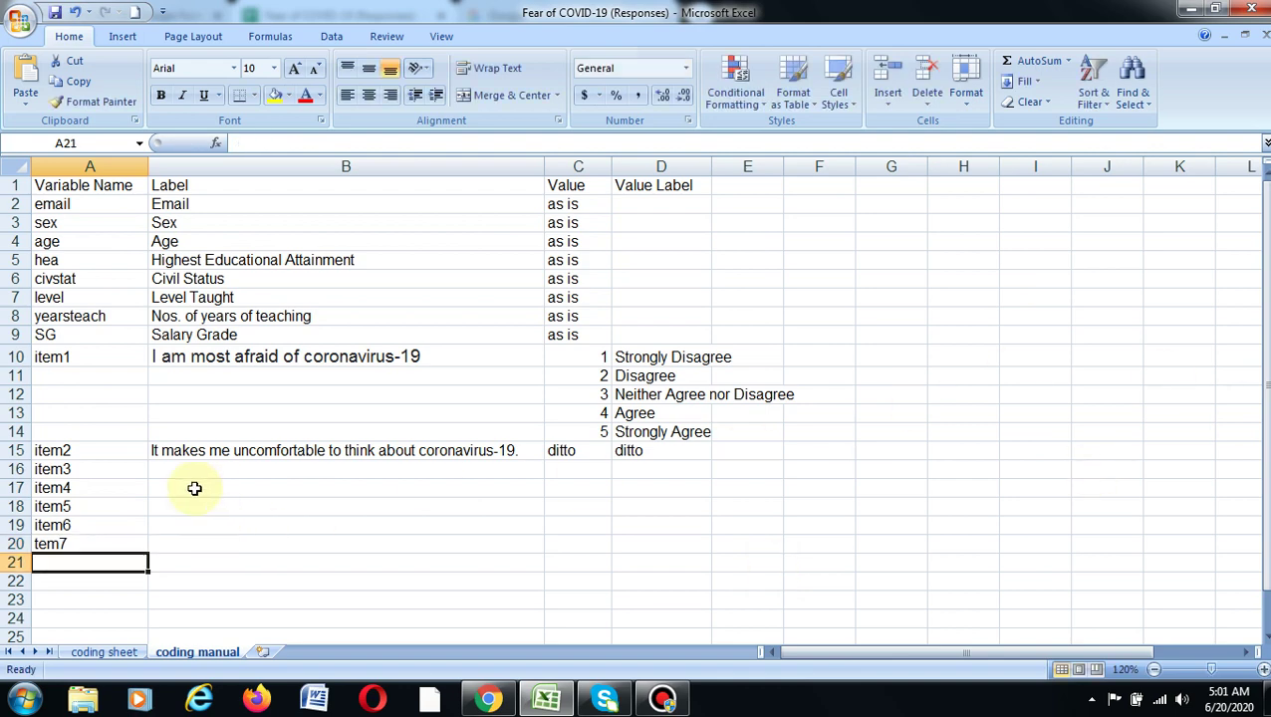
pyautogui.click(44, 545)
pyautogui.doubleClick(50, 544)
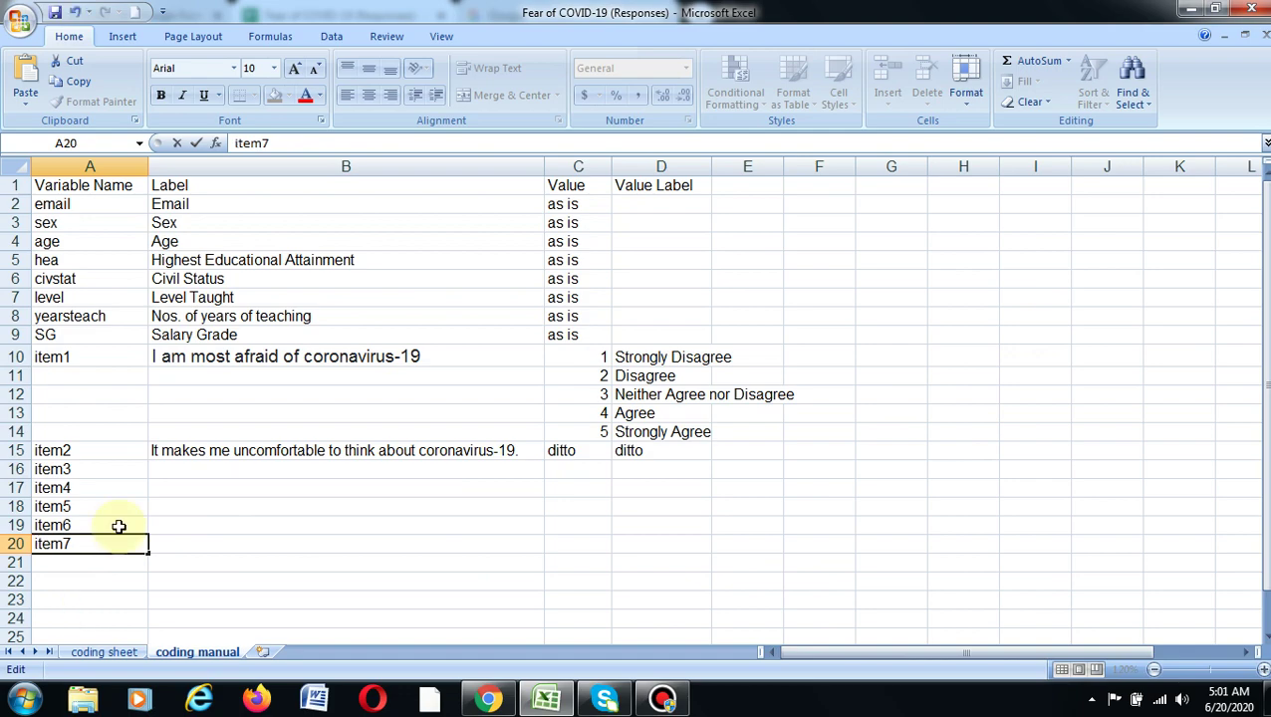
pyautogui.click(185, 470)
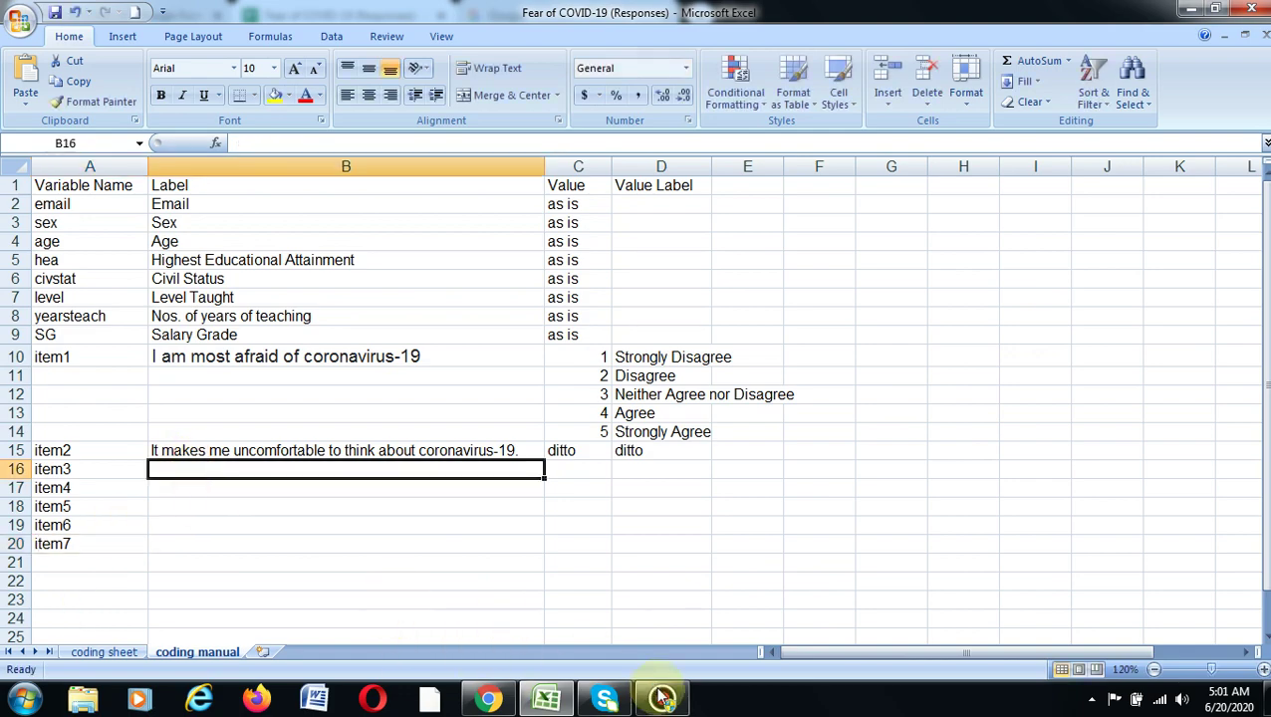
# Step: Switch to Chrome and copy the statement "3. My hands become sweaty when I think about coronavirus-19." from the response sheet's header in L1
pyautogui.click(564, 705)
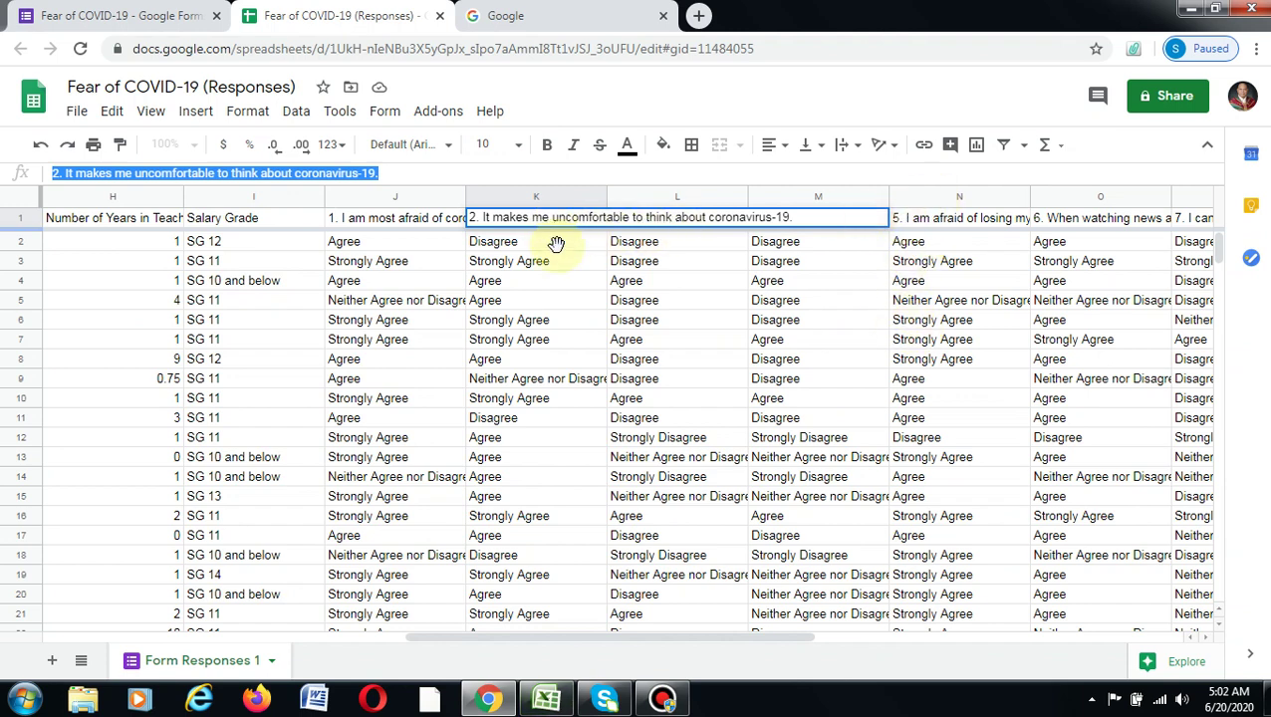
pyautogui.click(575, 323)
pyautogui.click(897, 301)
pyautogui.click(645, 221)
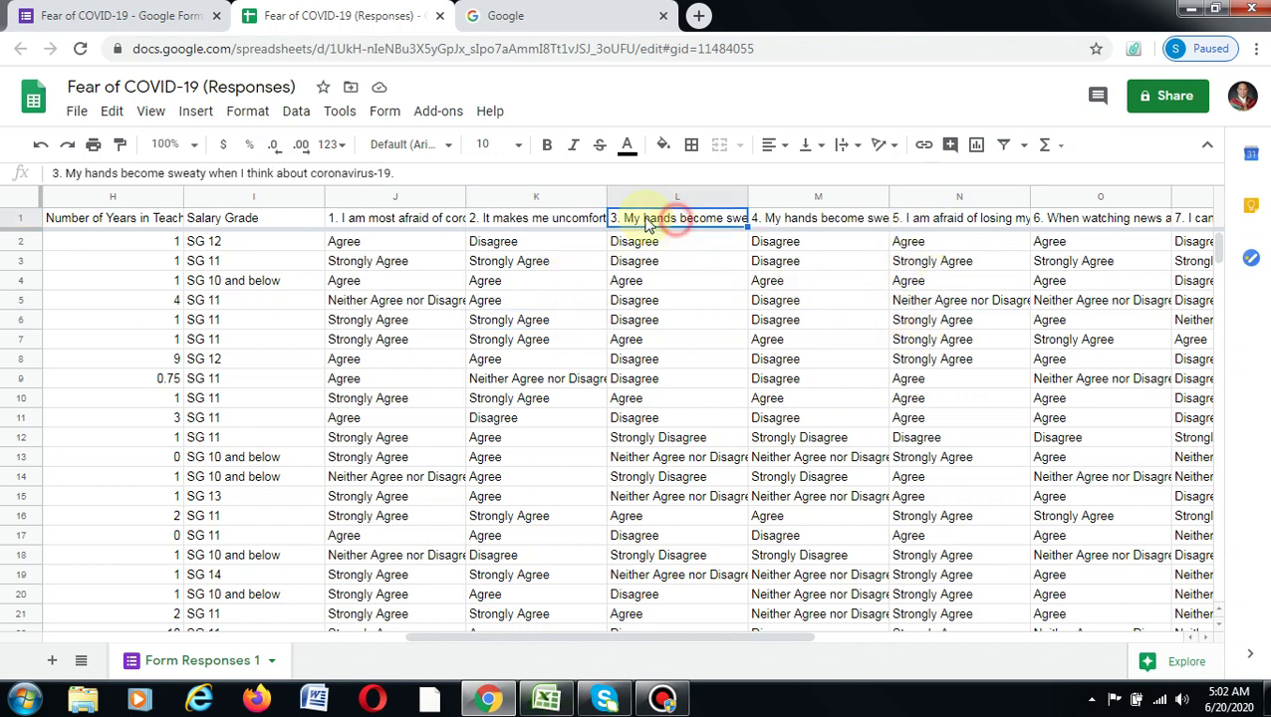
pyautogui.click(282, 169)
pyautogui.tripleClick(284, 172)
pyautogui.hotkey('ctrl', 'c')
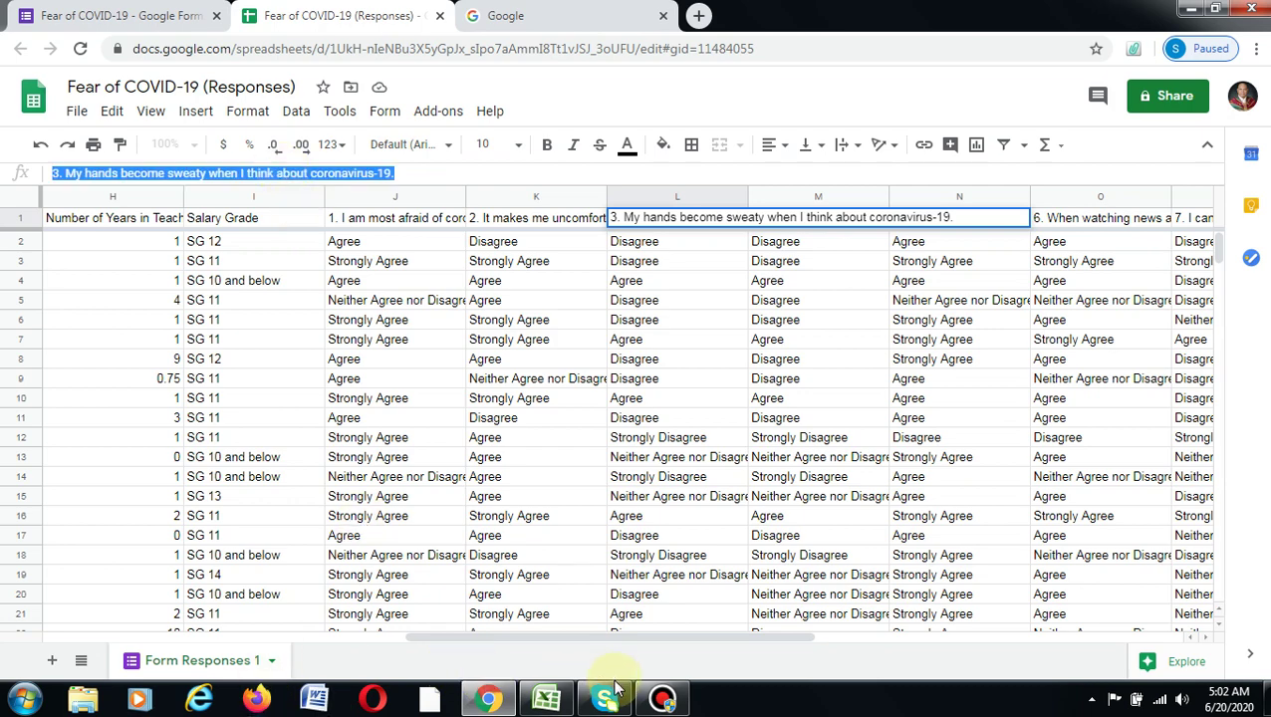
# Step: Switch back to the coding manual in Excel and paste the copied statement into B16 as the item3 label
pyautogui.click(549, 703)
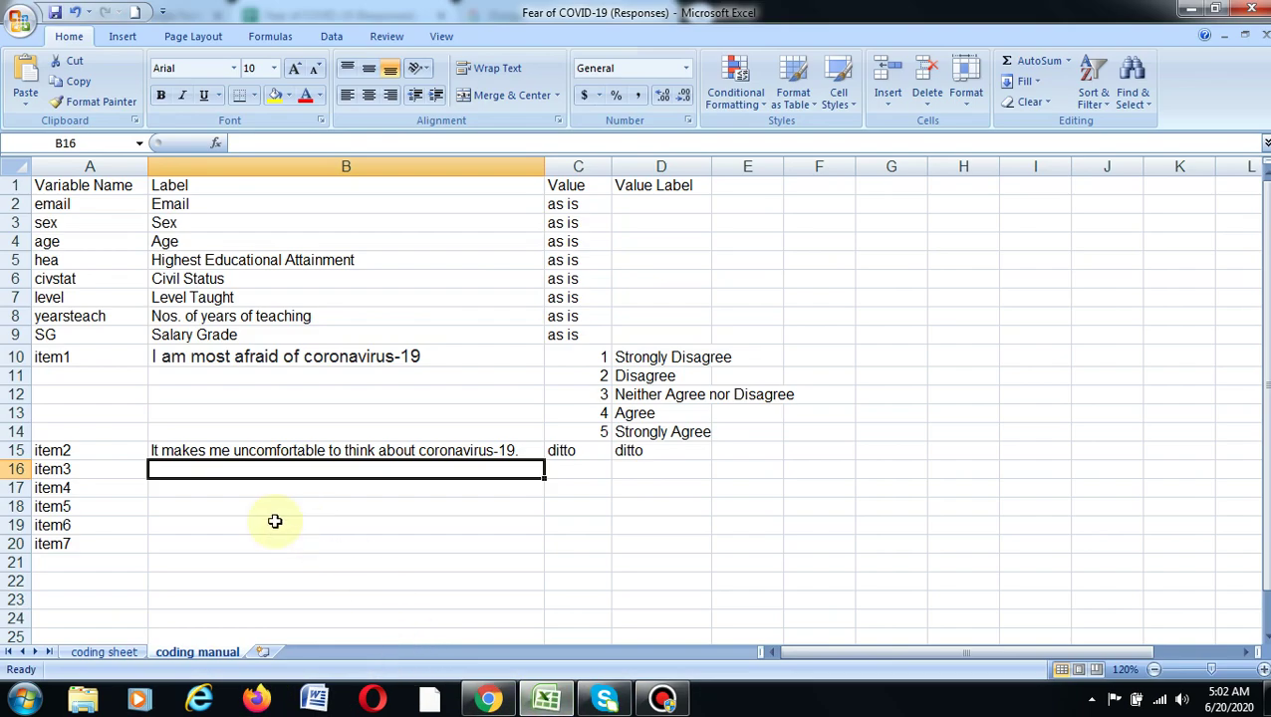
pyautogui.rightClick(222, 468)
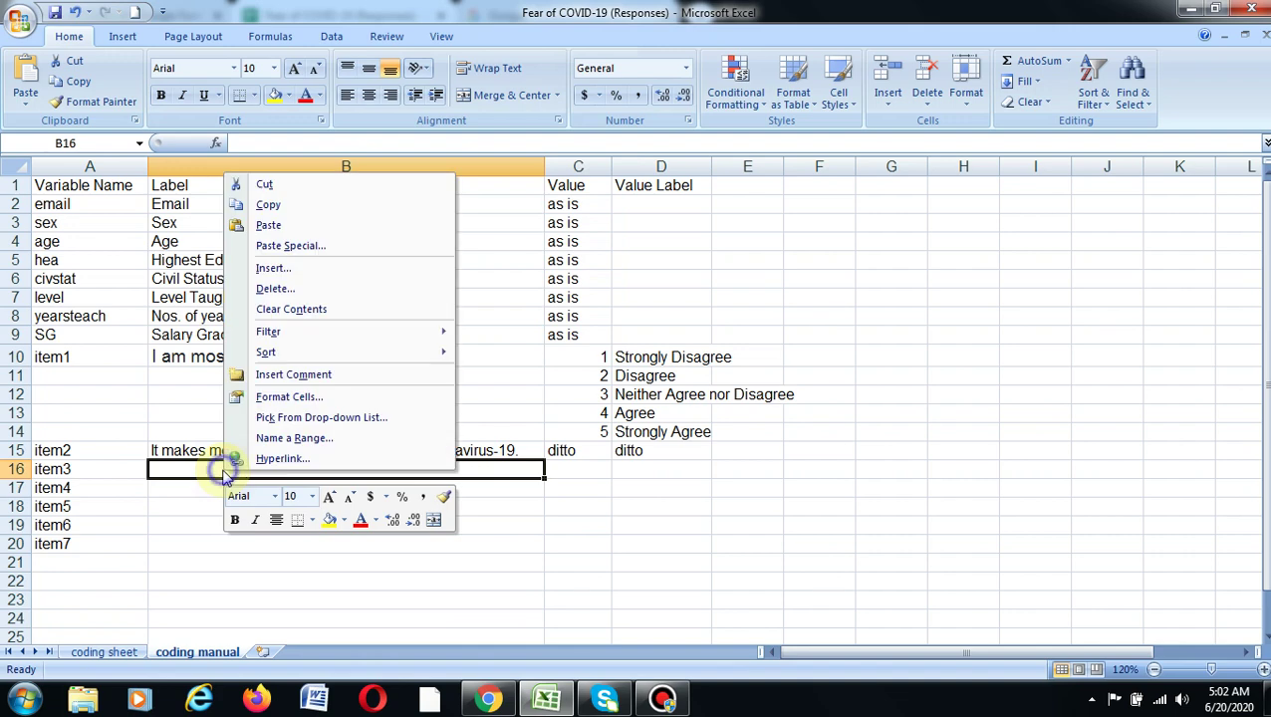
pyautogui.click(284, 225)
pyautogui.click(259, 483)
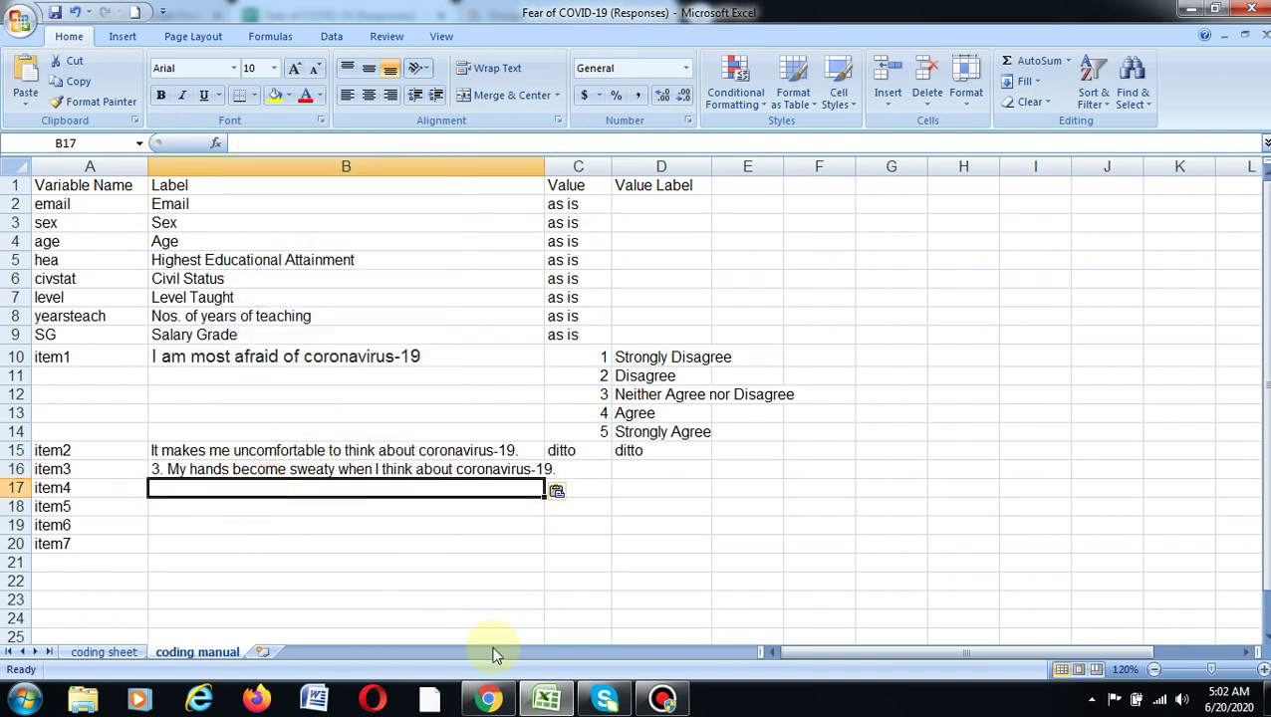
# Step: Remove the leading "3." from the item3 label in B16
pyautogui.doubleClick(172, 469)
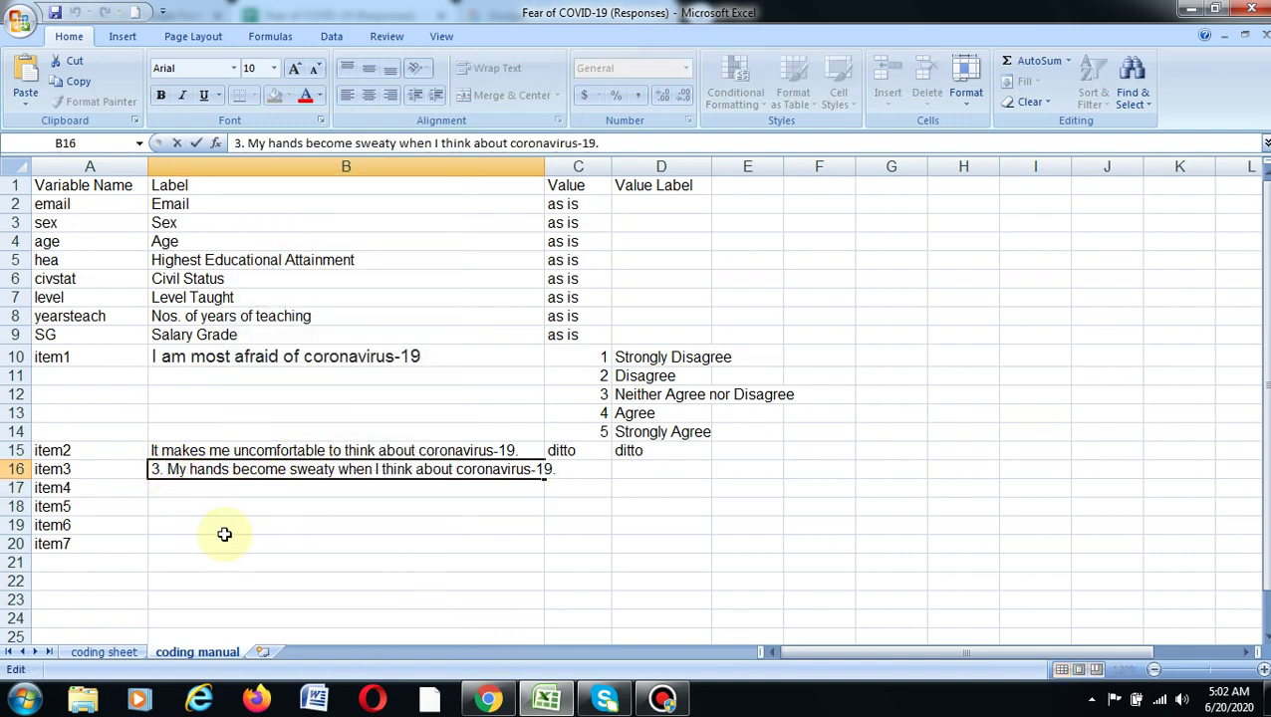
pyautogui.press('BackSpace')
pyautogui.press('BackSpace')
pyautogui.press('BackSpace')
pyautogui.press('Return')
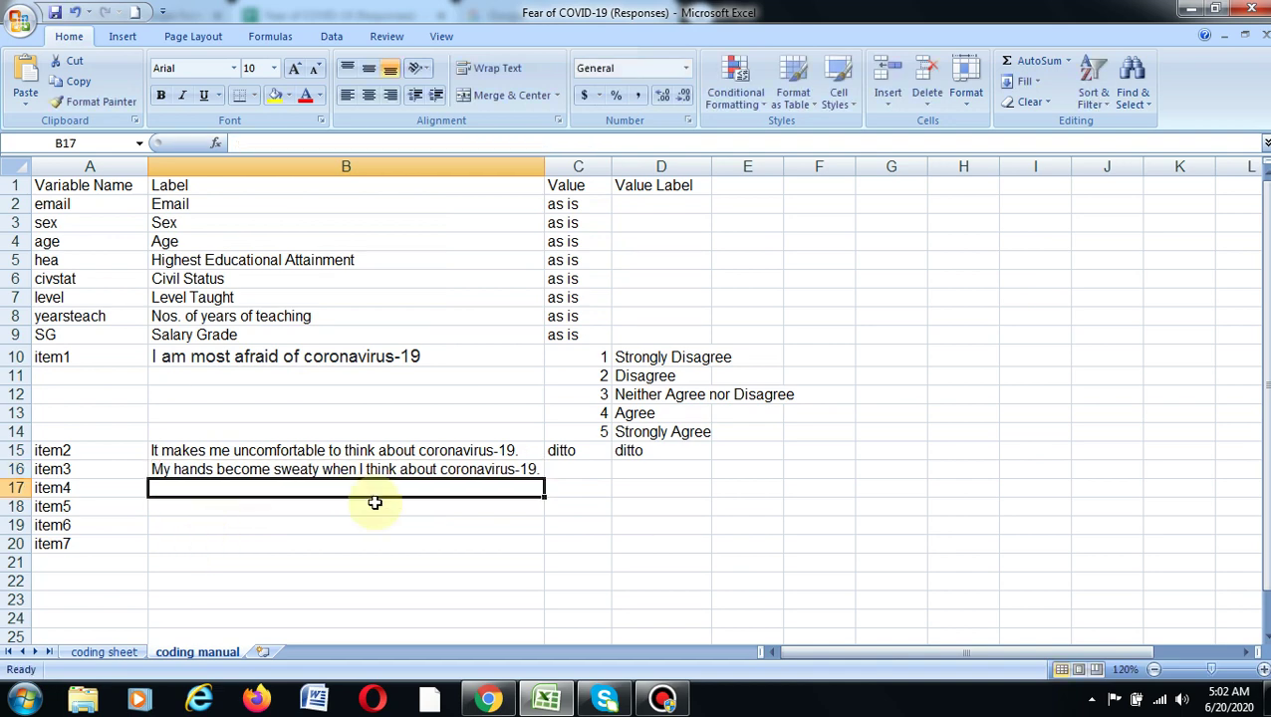
# Step: Switch to Chrome and copy "My hands become sweaty when I think about coronavirus-19." from header M1, leaving out its number
pyautogui.moveTo(488, 700)
pyautogui.click(488, 602)
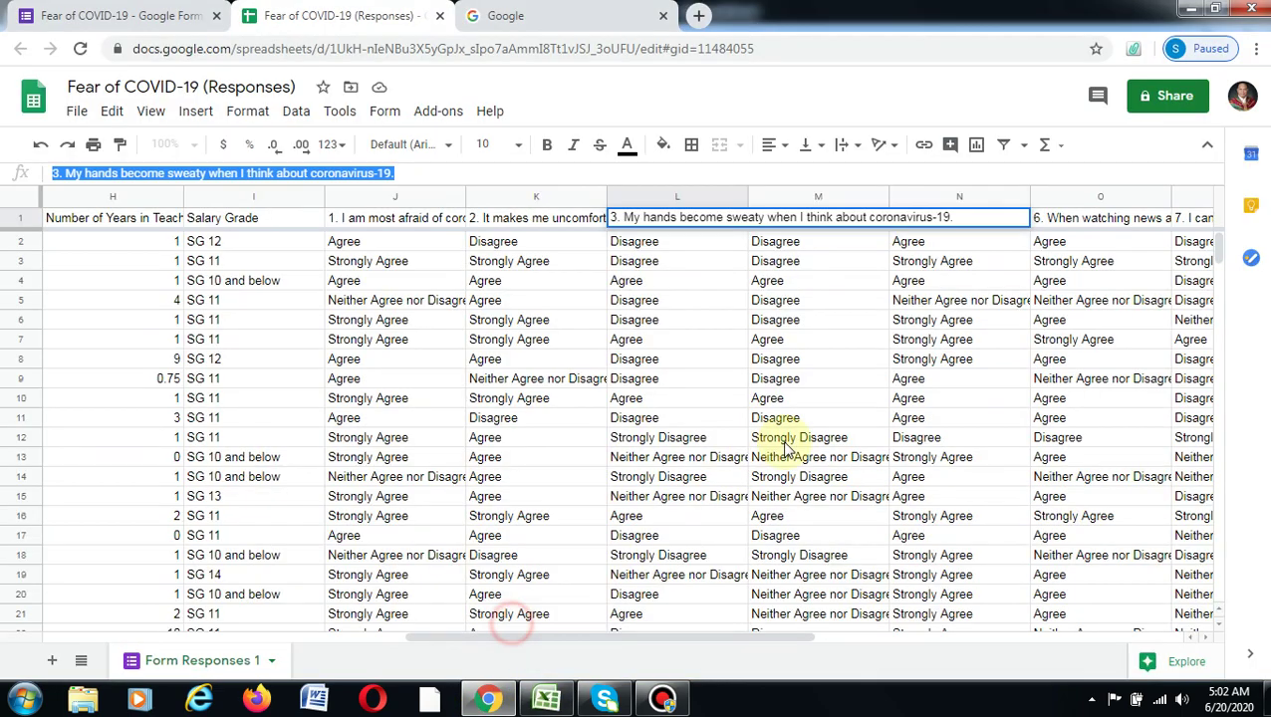
pyautogui.click(772, 357)
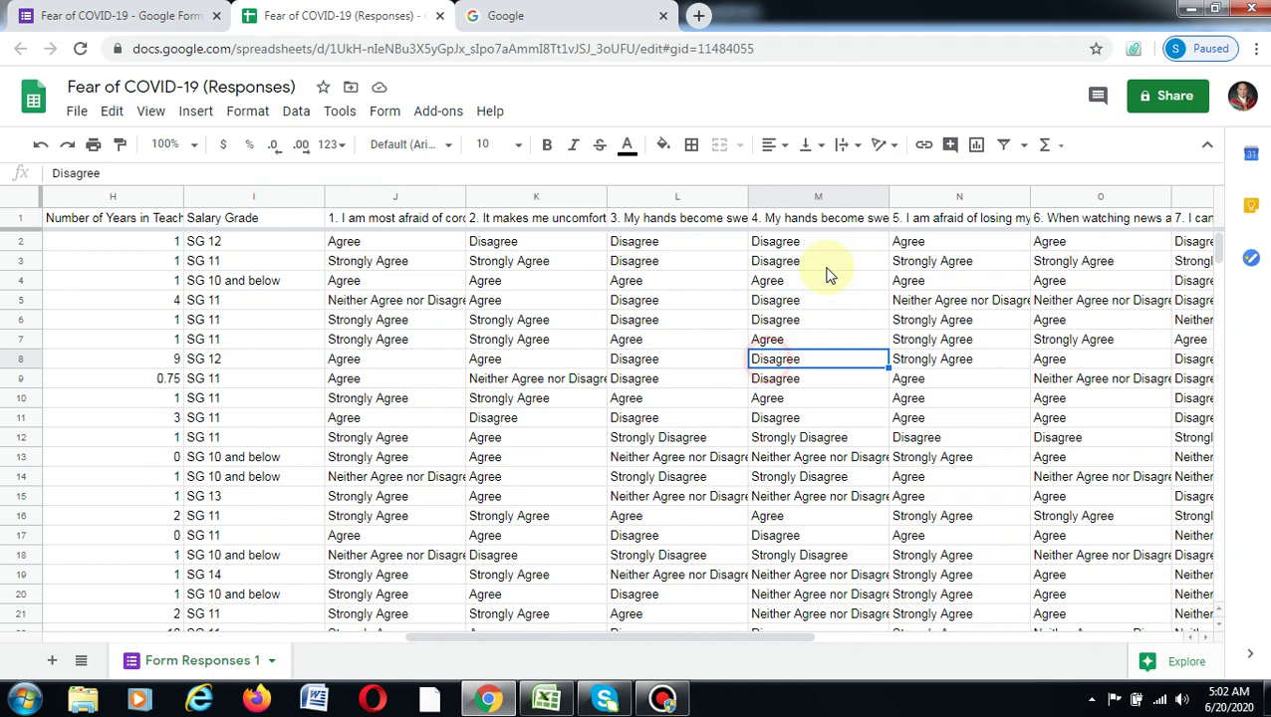
pyautogui.click(808, 219)
pyautogui.moveTo(65, 172); pyautogui.dragTo(411, 170)
pyautogui.hotkey('ctrl', 'c')
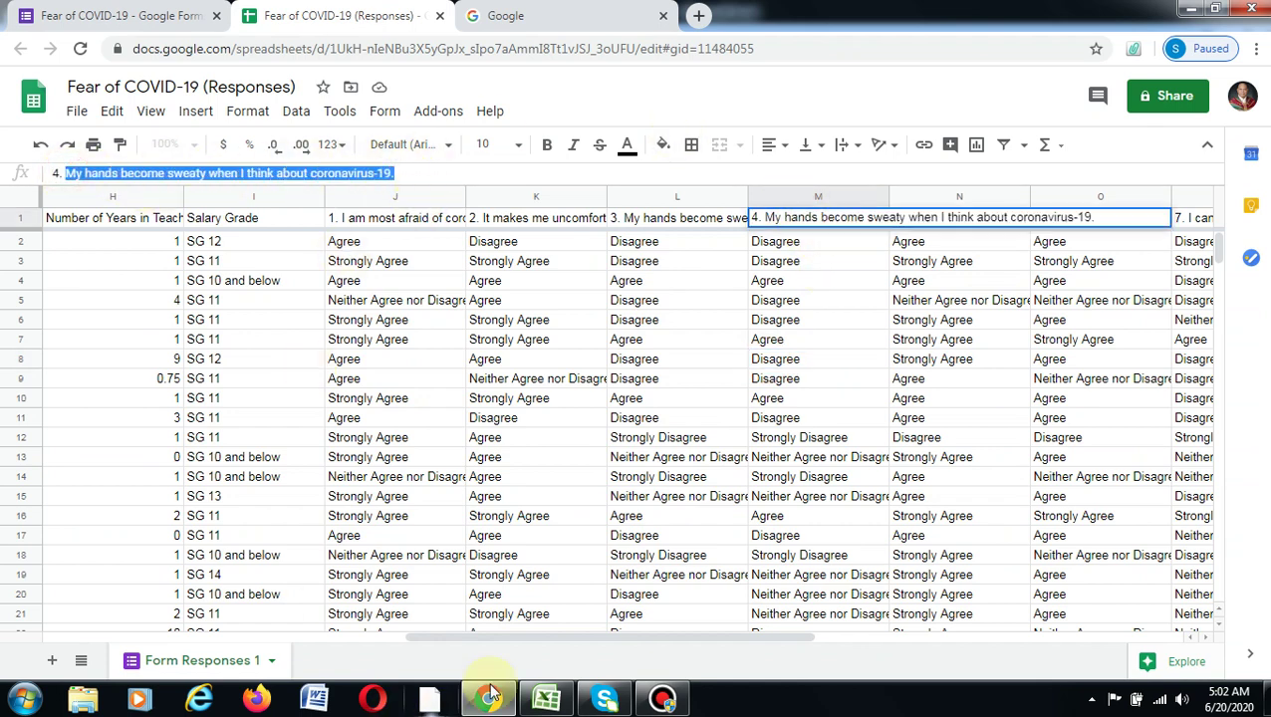
# Step: Switch back to Excel and paste the copied statement into B17 as the item4 label
pyautogui.click(547, 697)
pyautogui.rightClick(206, 483)
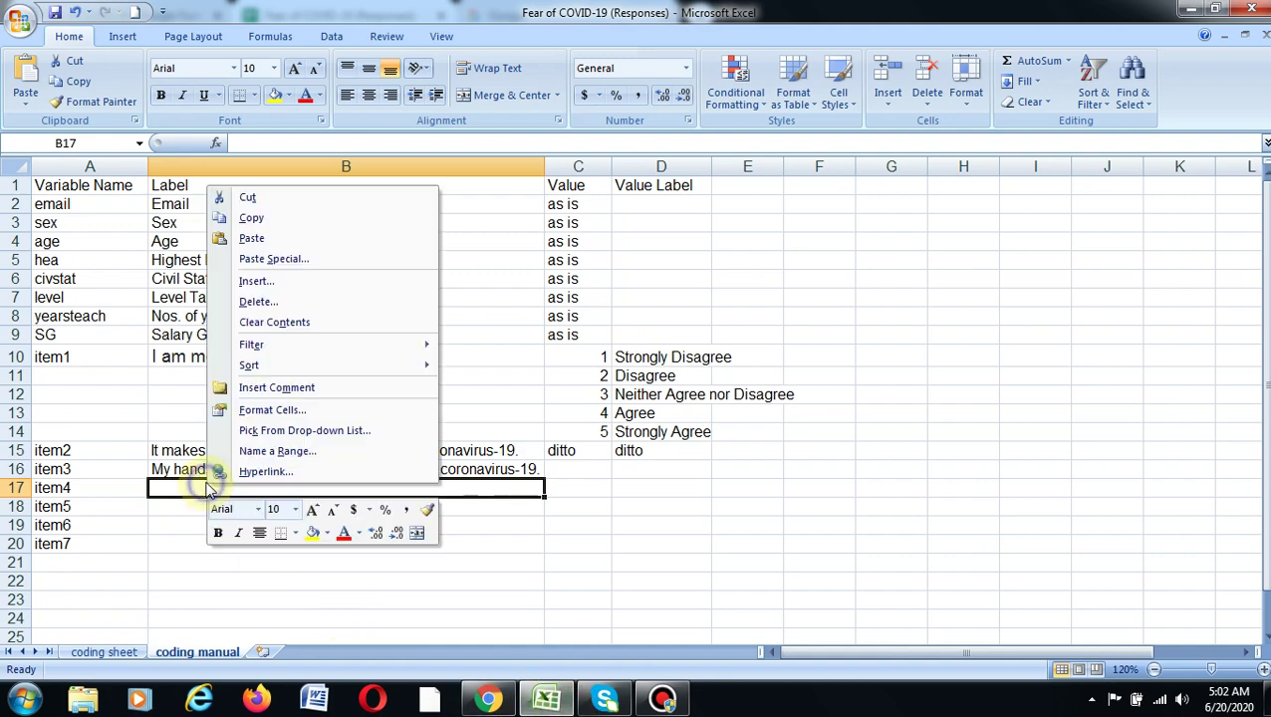
pyautogui.click(261, 239)
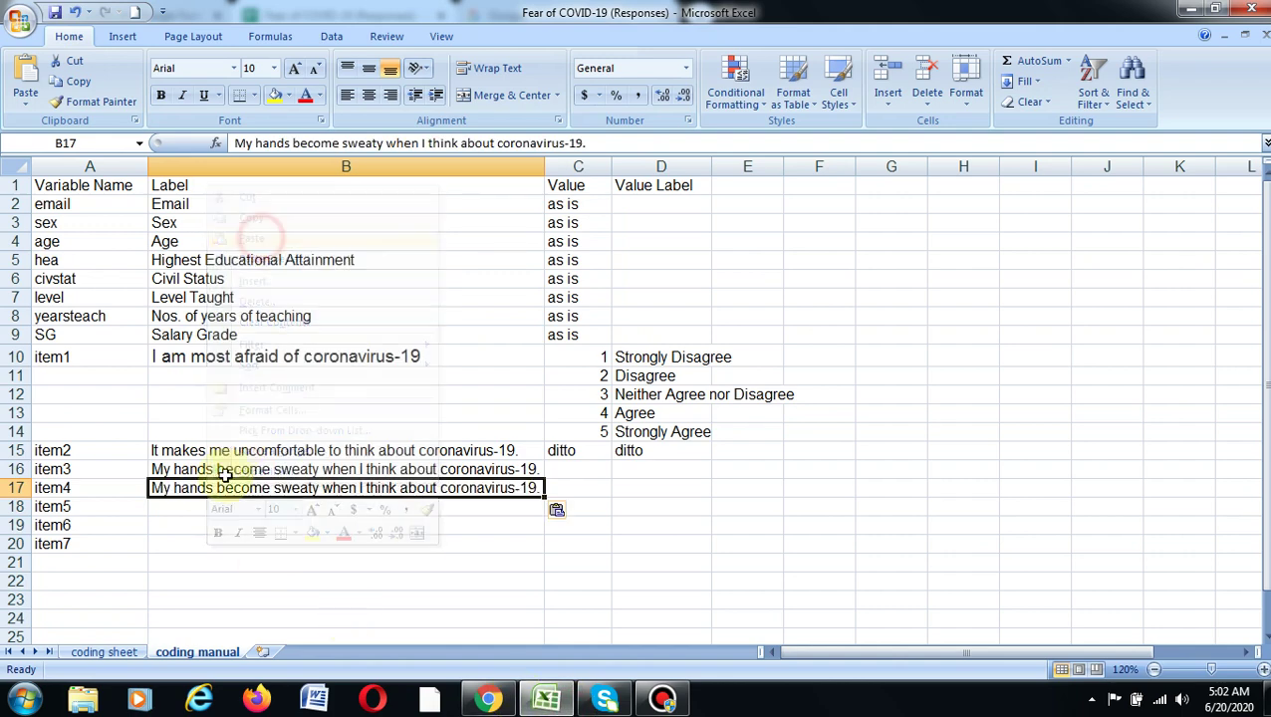
pyautogui.click(178, 511)
# Step: Switch to Chrome and copy "I am afraid of losing my life because of coronavirus-19." from header N1, leaving out its number
pyautogui.click(490, 700)
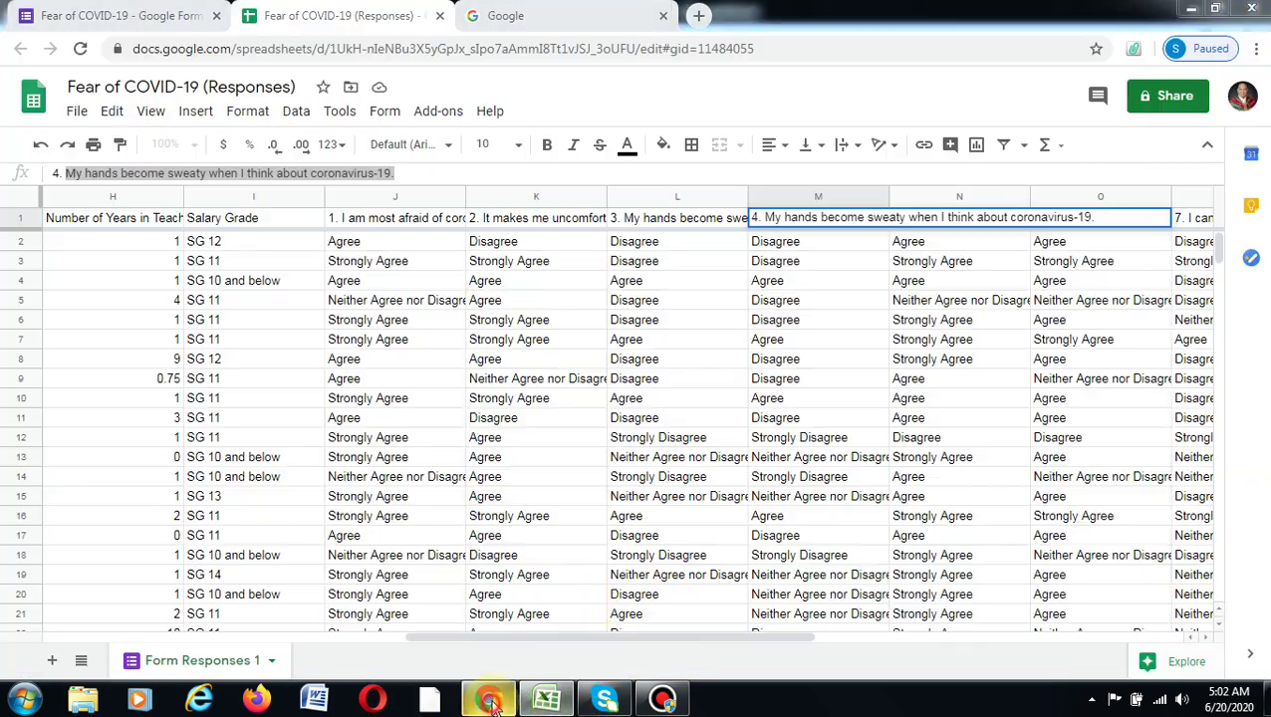
pyautogui.click(844, 396)
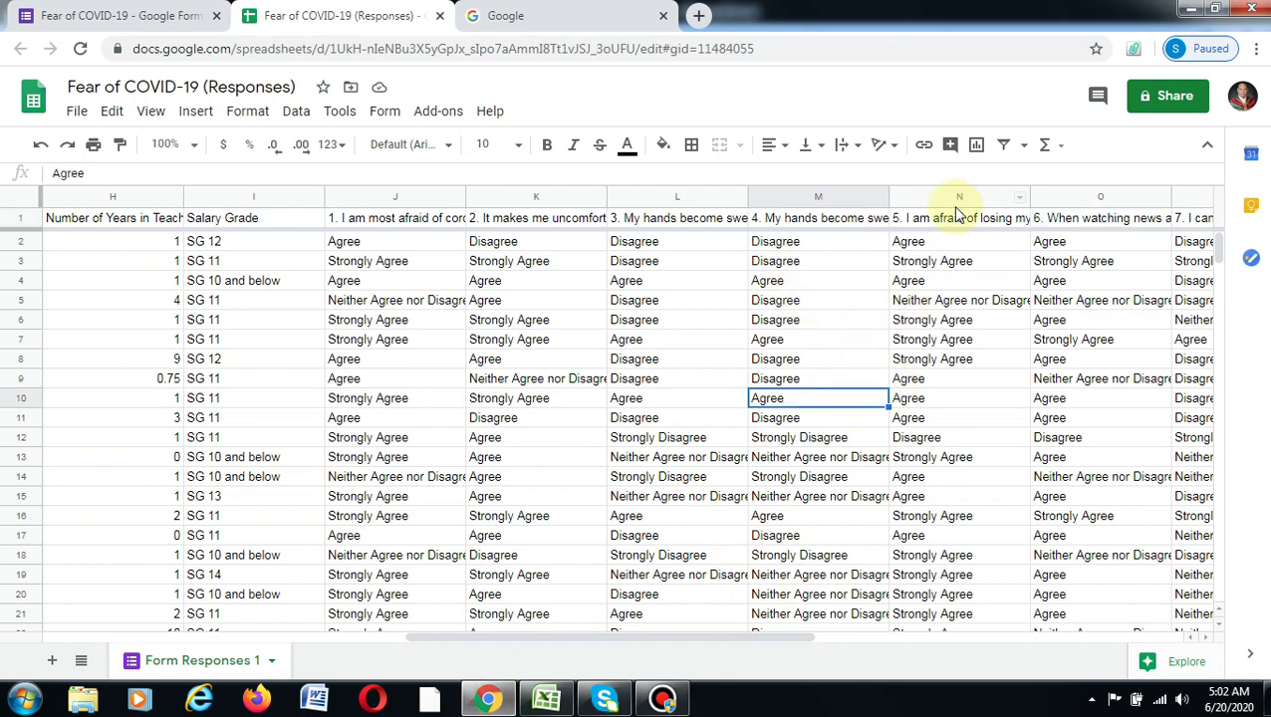
pyautogui.click(925, 219)
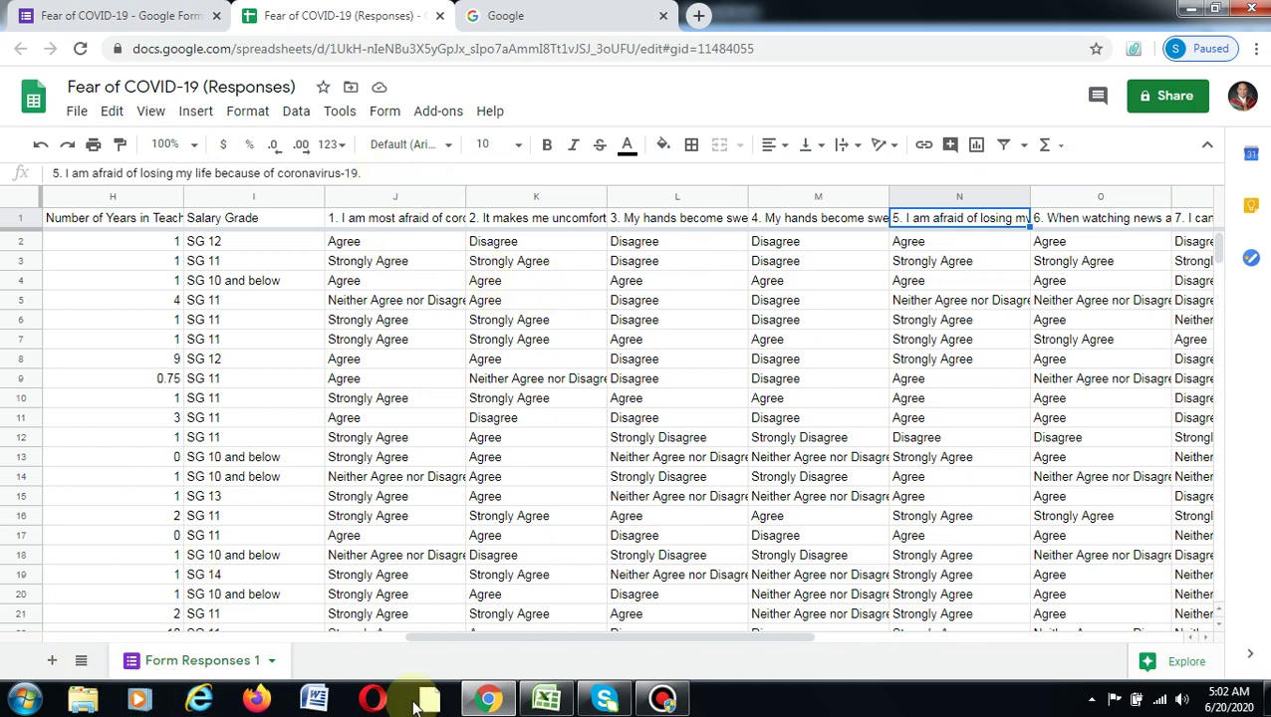
pyautogui.click(545, 699)
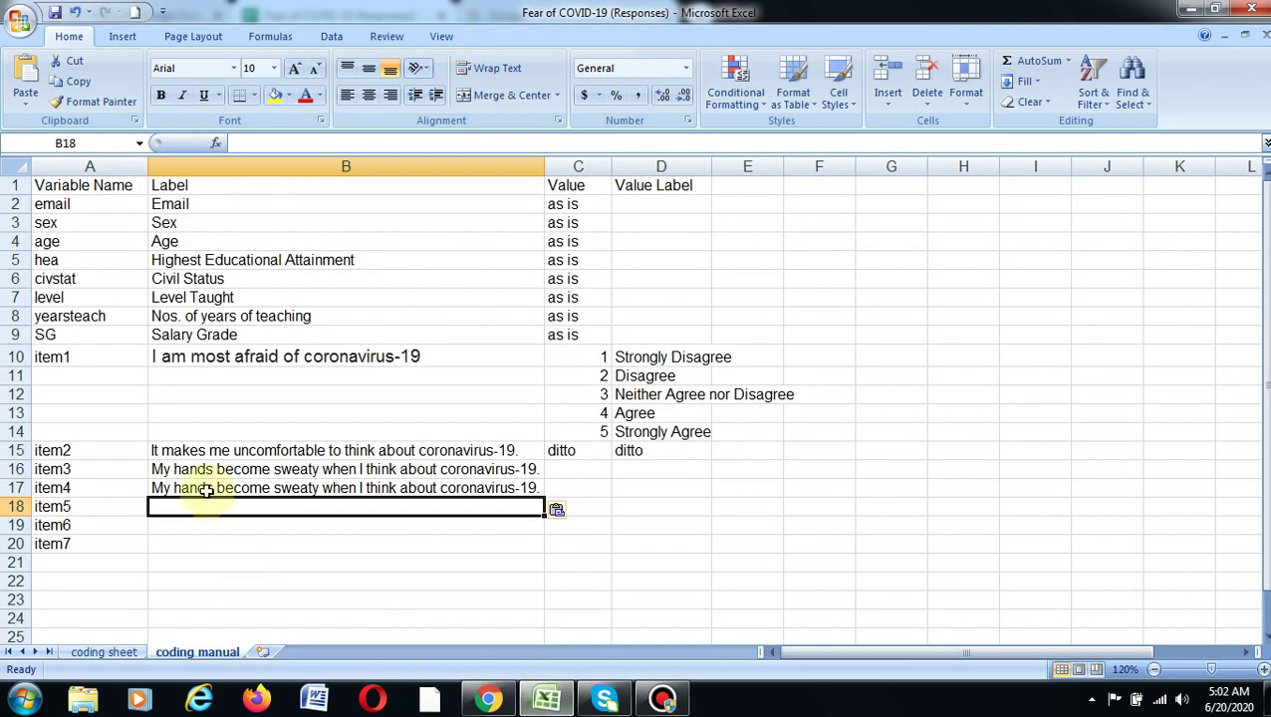
pyautogui.click(488, 699)
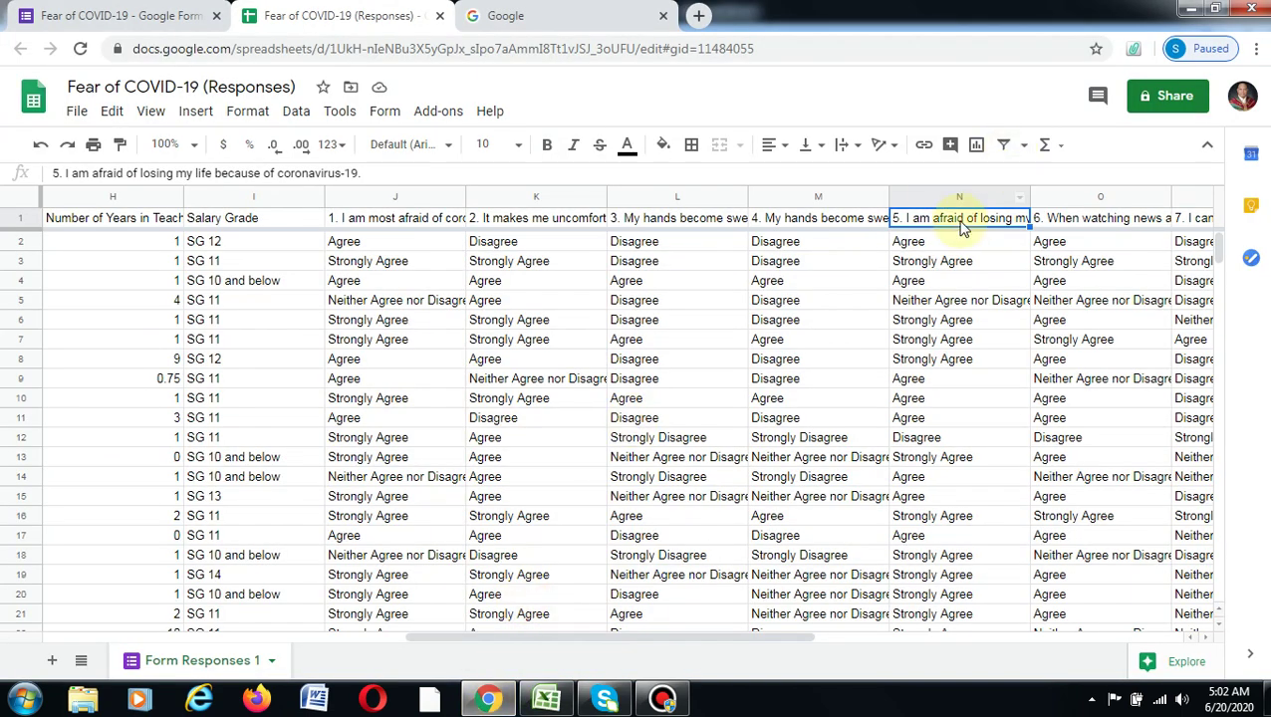
pyautogui.moveTo(63, 172); pyautogui.dragTo(376, 172)
pyautogui.hotkey('ctrl', 'c')
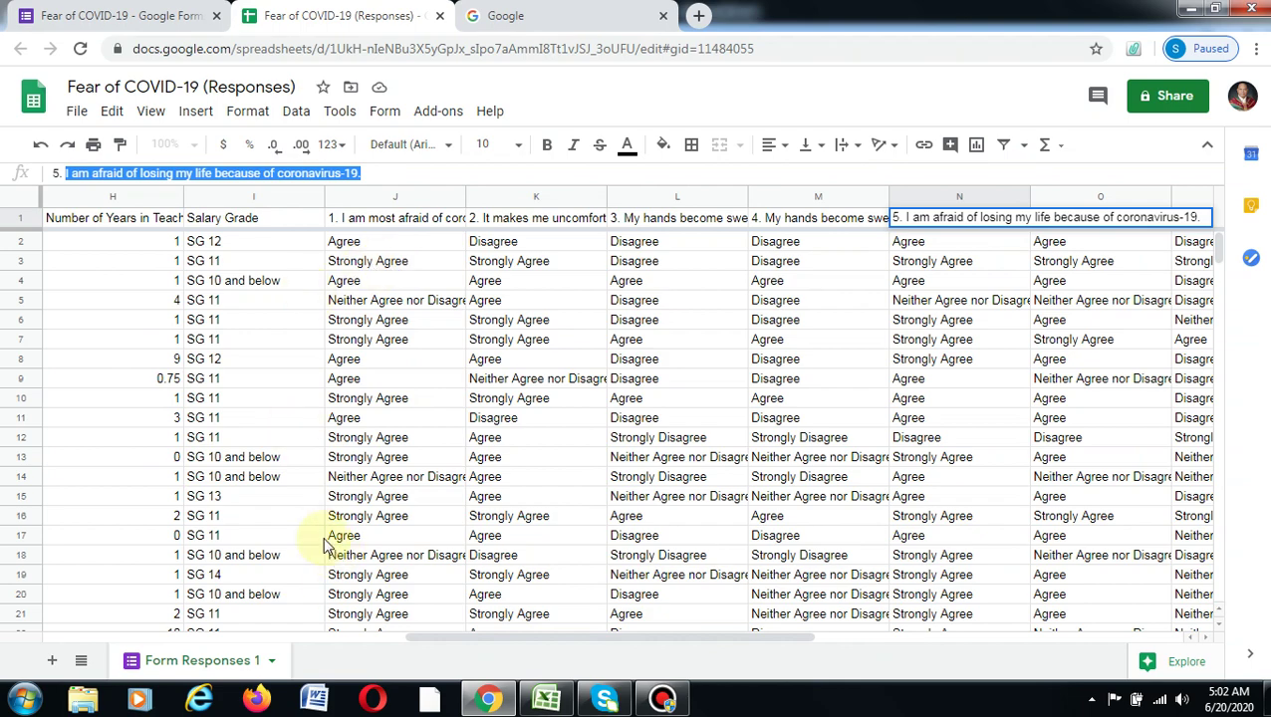
# Step: Switch back to Excel and paste the copied statement over the item4 label in B17
pyautogui.click(488, 587)
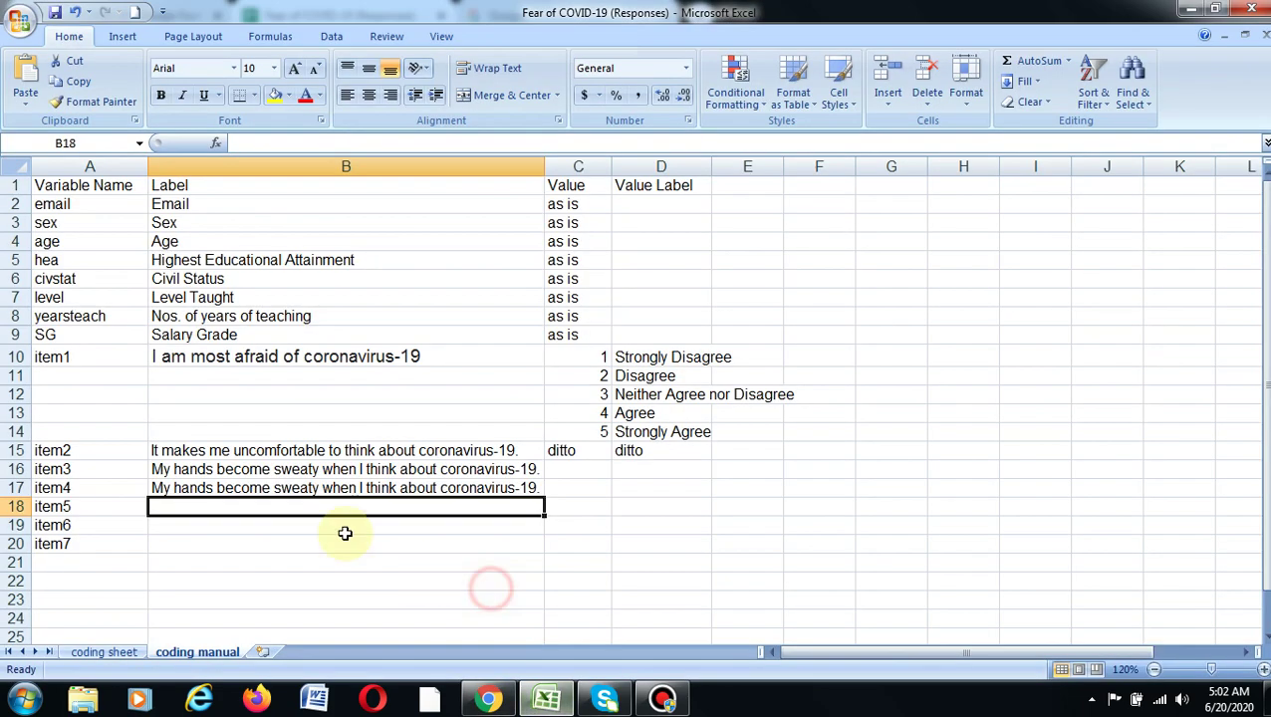
pyautogui.click(314, 488)
pyautogui.rightClick(315, 488)
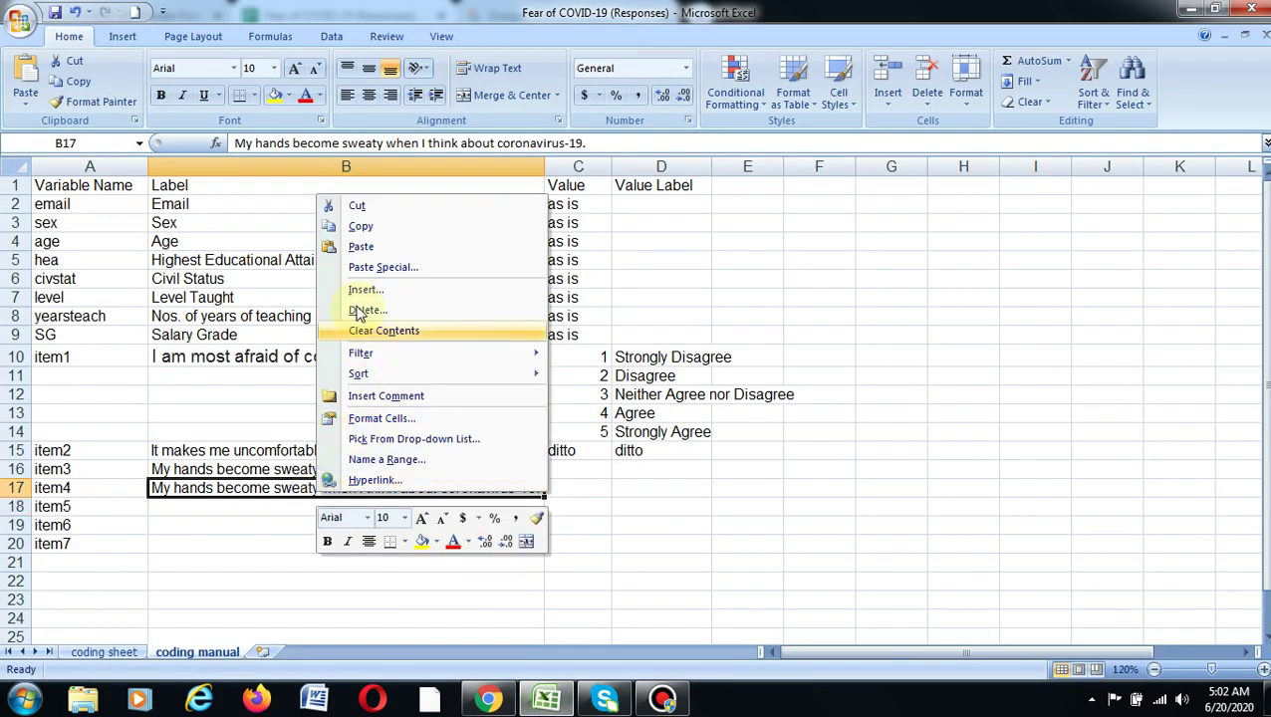
pyautogui.click(361, 247)
pyautogui.click(329, 510)
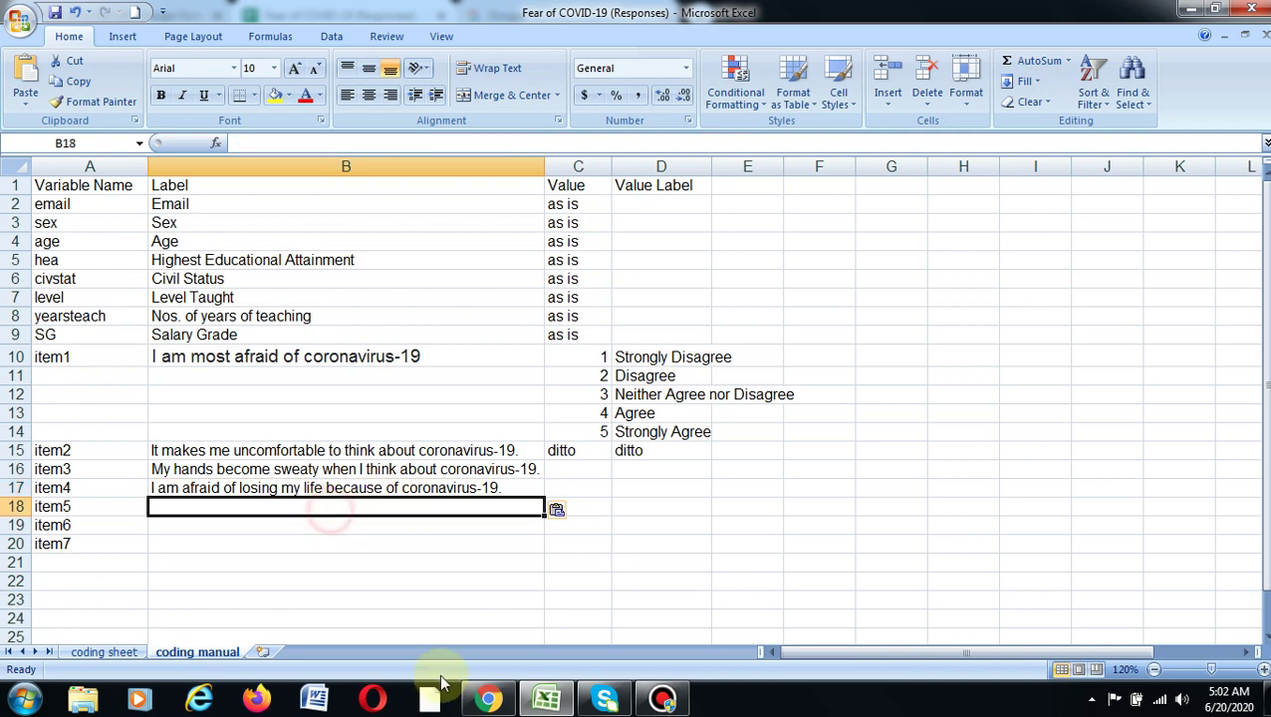
# Step: Switch to Chrome and copy "When watching news and stories about coronavirus-19 on social media, I become nervous or anxious." from header O1, without its number
pyautogui.moveTo(539, 706)
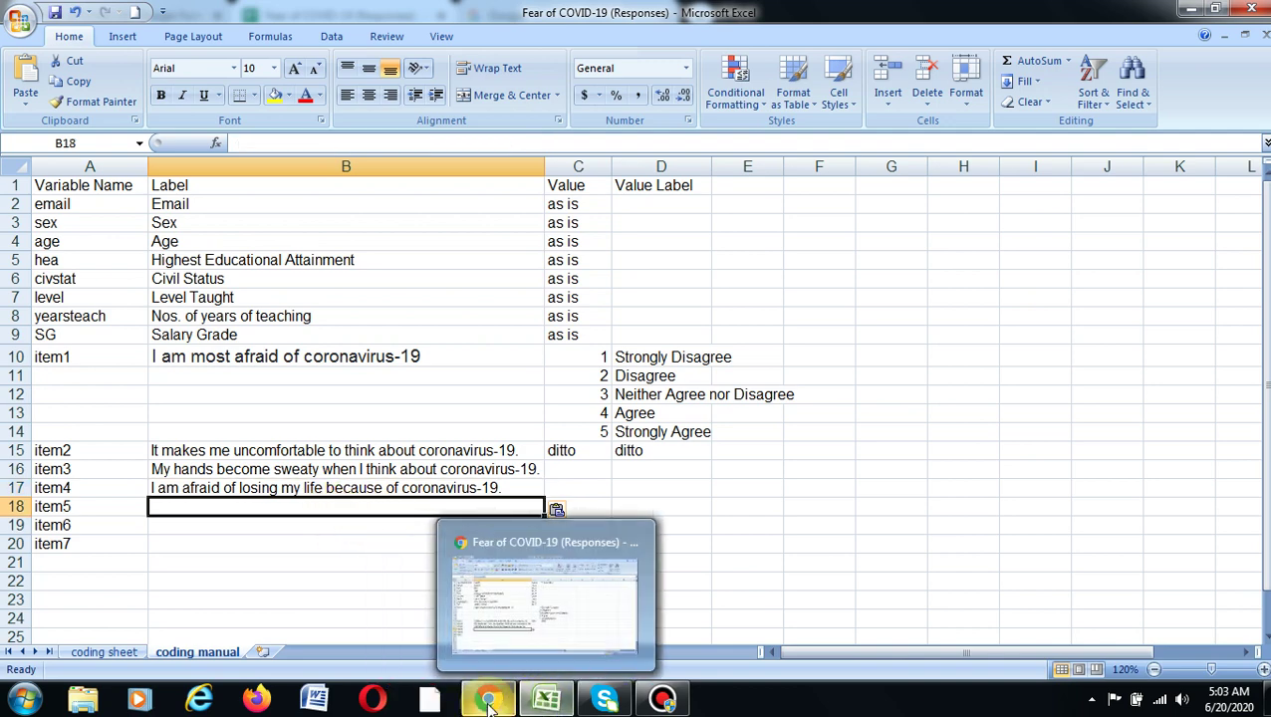
pyautogui.click(496, 558)
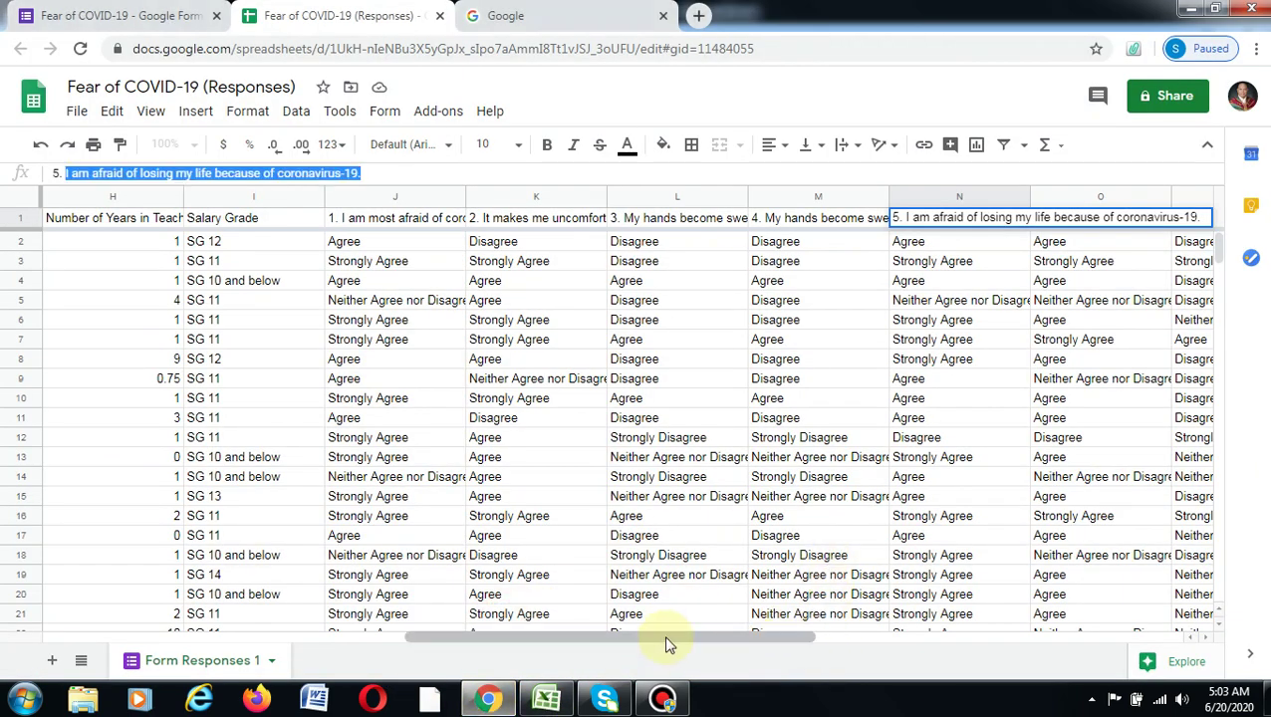
pyautogui.moveTo(667, 638); pyautogui.dragTo(794, 639)
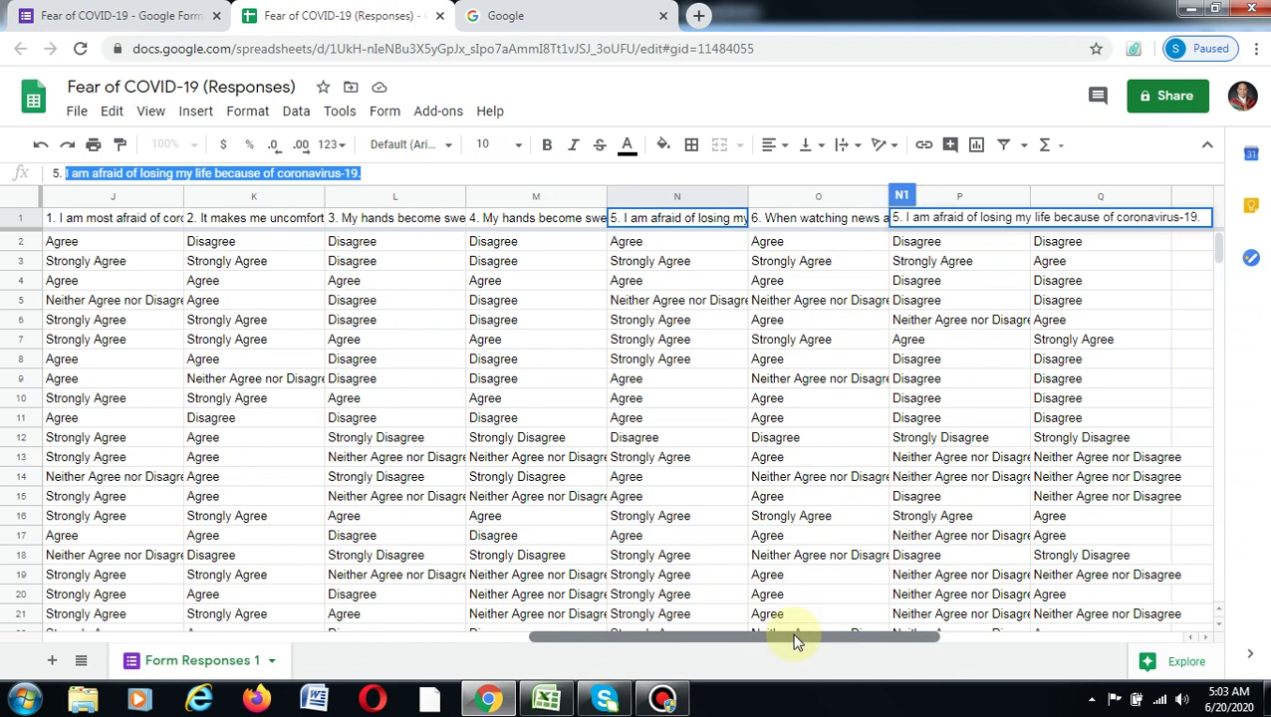
pyautogui.click(780, 386)
pyautogui.click(792, 221)
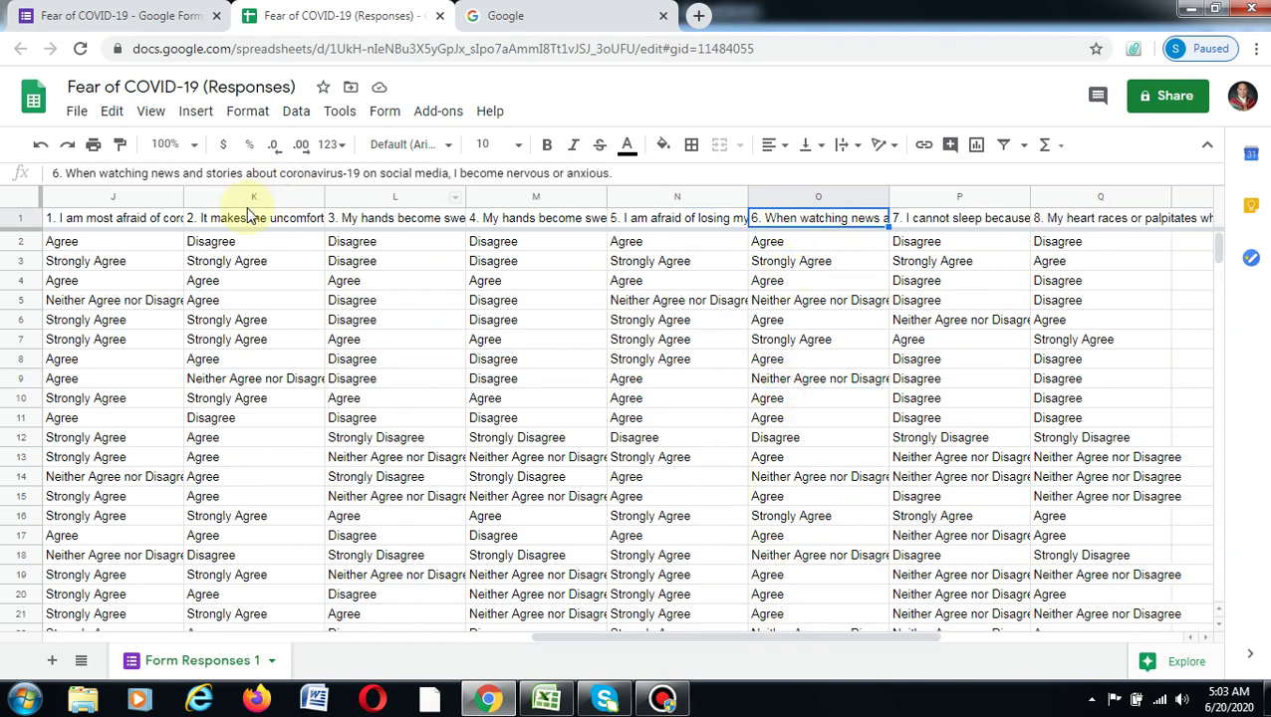
pyautogui.moveTo(64, 172); pyautogui.dragTo(615, 170)
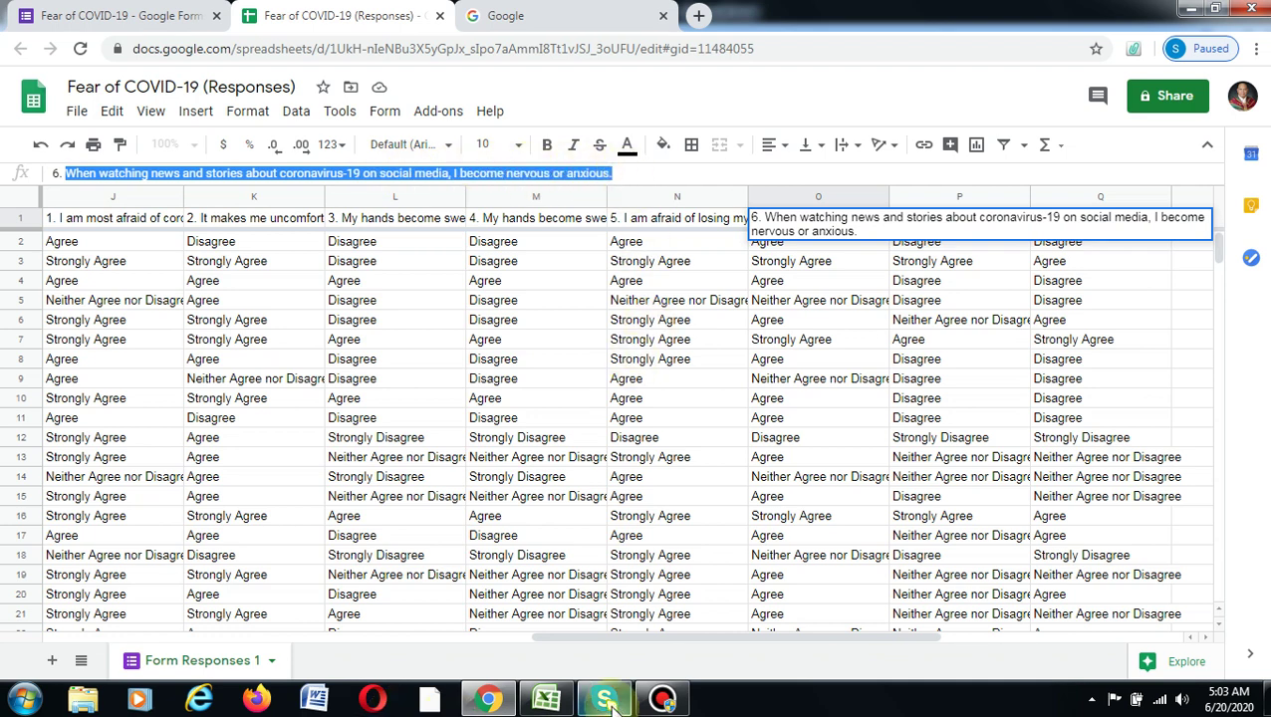
# Step: Switch back to Excel and paste the copied statement into B18 as the item5 label
pyautogui.click(546, 699)
pyautogui.rightClick(227, 514)
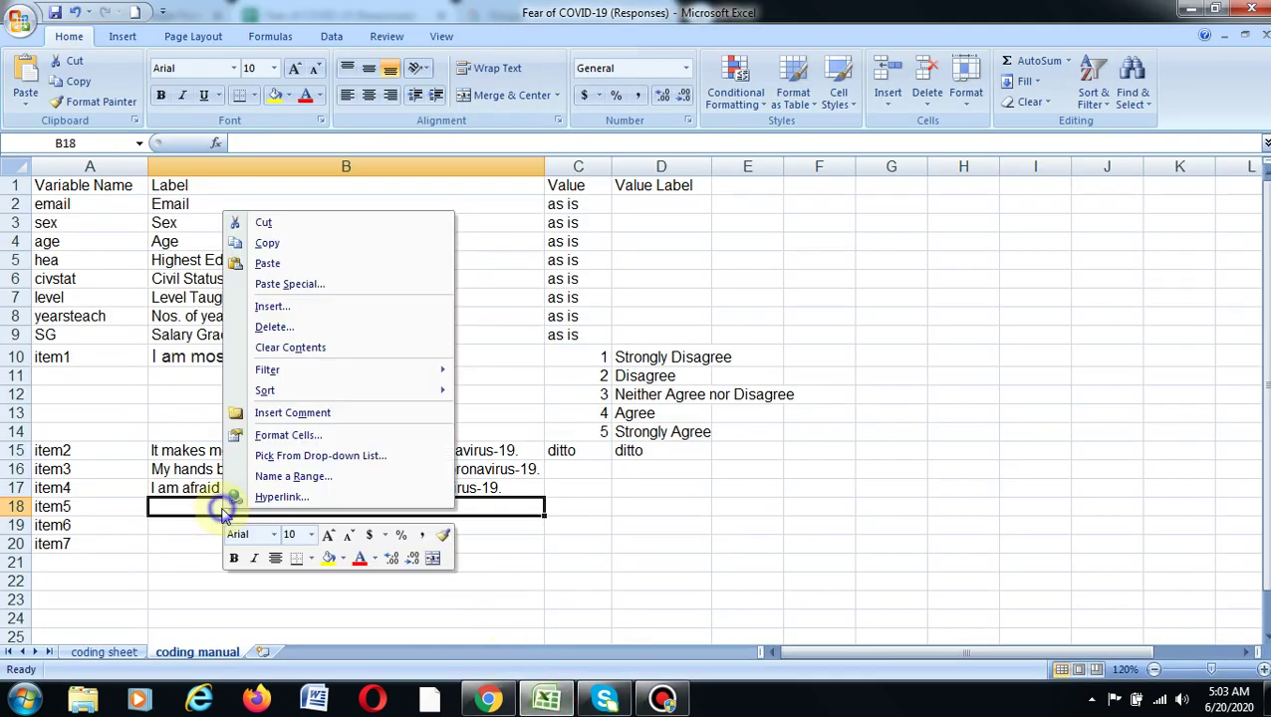
pyautogui.click(269, 264)
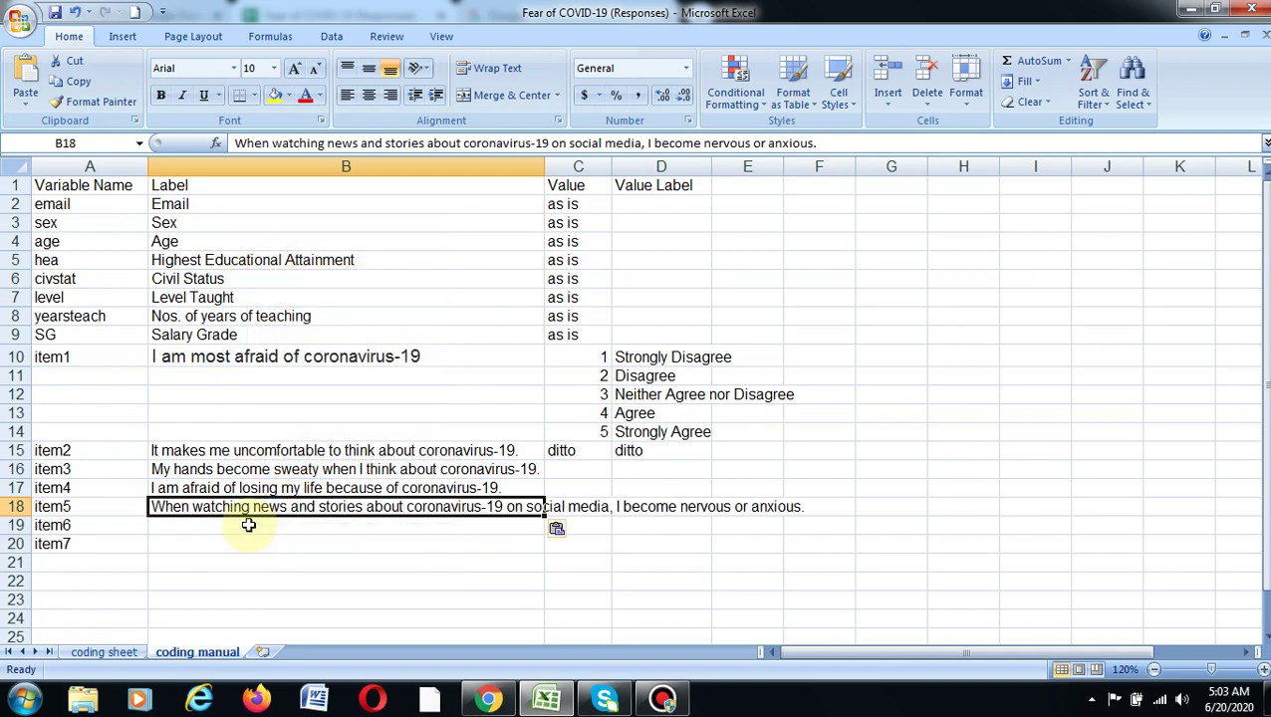
# Step: Select B19, switch to Chrome and copy "I cannot sleep because I'm worrying about getting coronavirus-19." from header P1, without its number
pyautogui.click(249, 525)
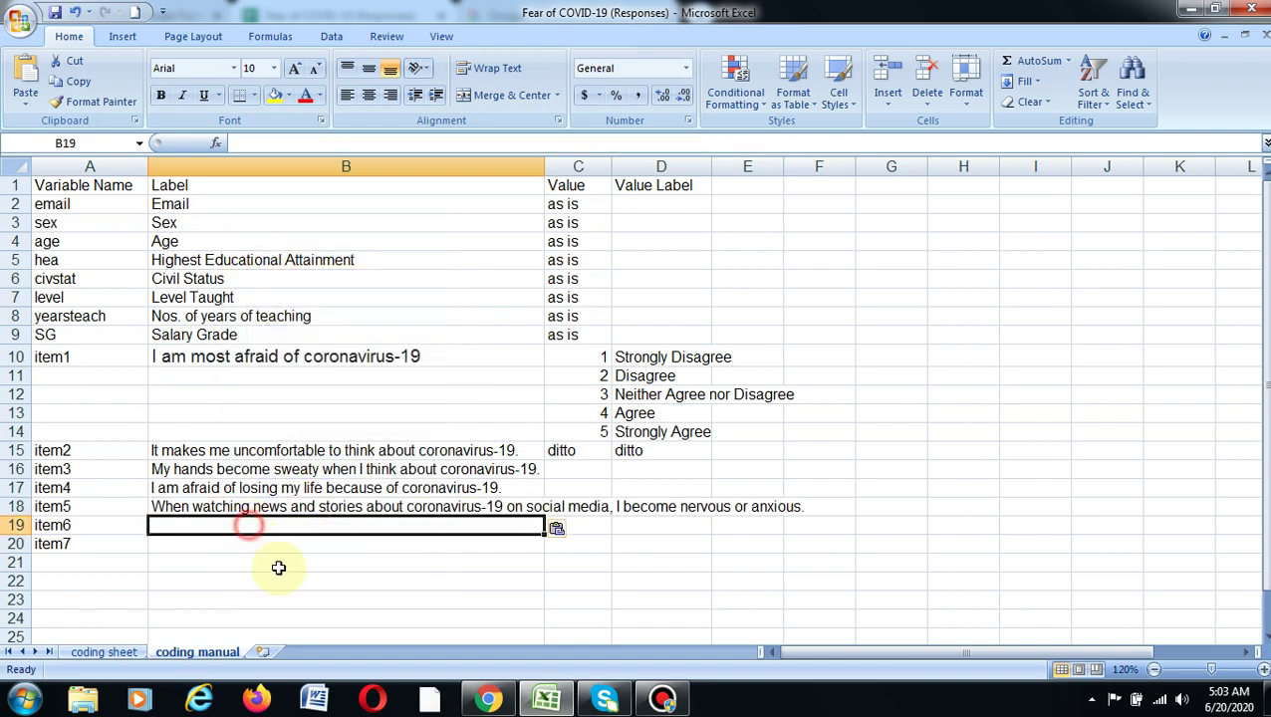
pyautogui.click(488, 699)
pyautogui.click(824, 340)
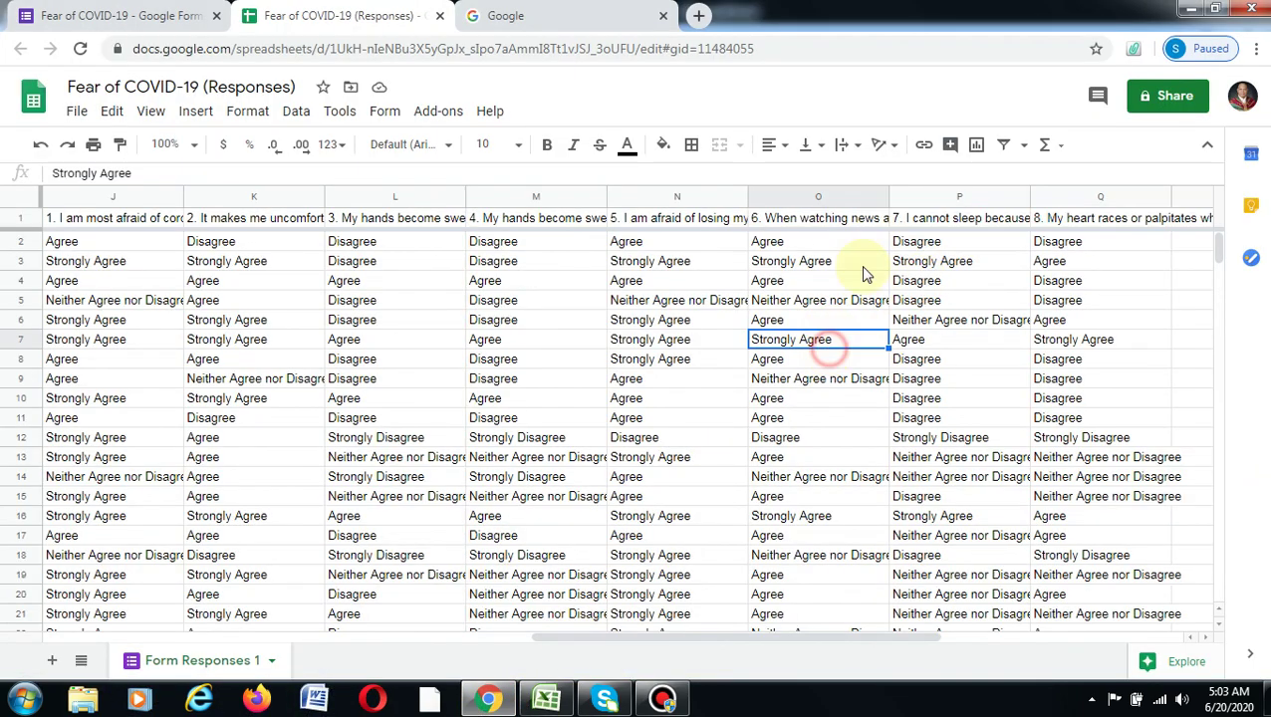
pyautogui.click(936, 218)
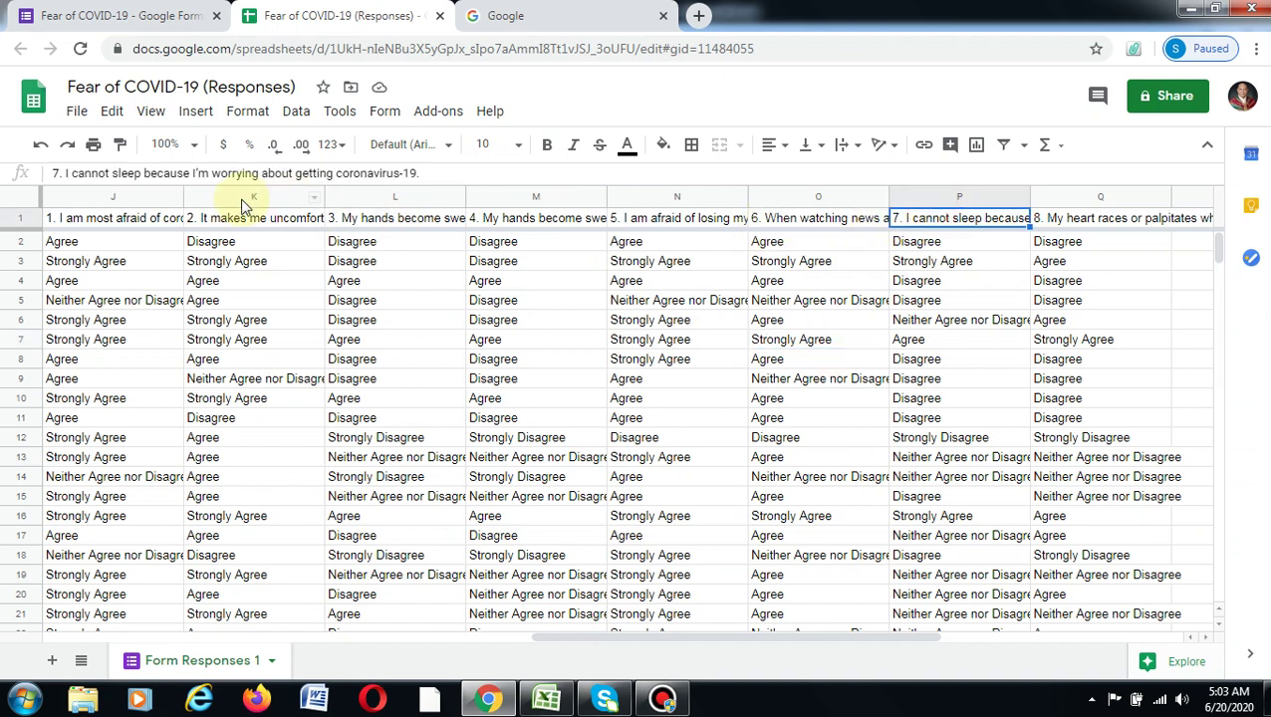
pyautogui.moveTo(65, 172); pyautogui.dragTo(437, 167)
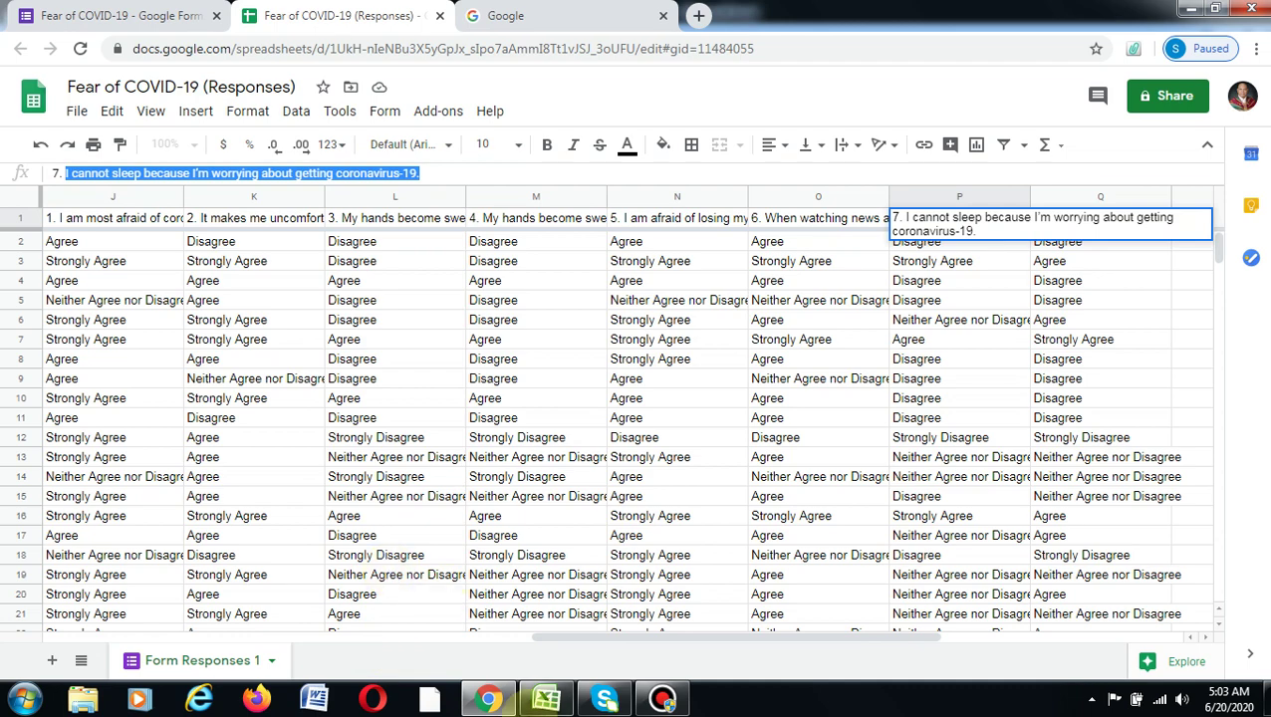
# Step: Switch back to Excel and paste the copied statement into B19 as the item6 label
pyautogui.click(546, 700)
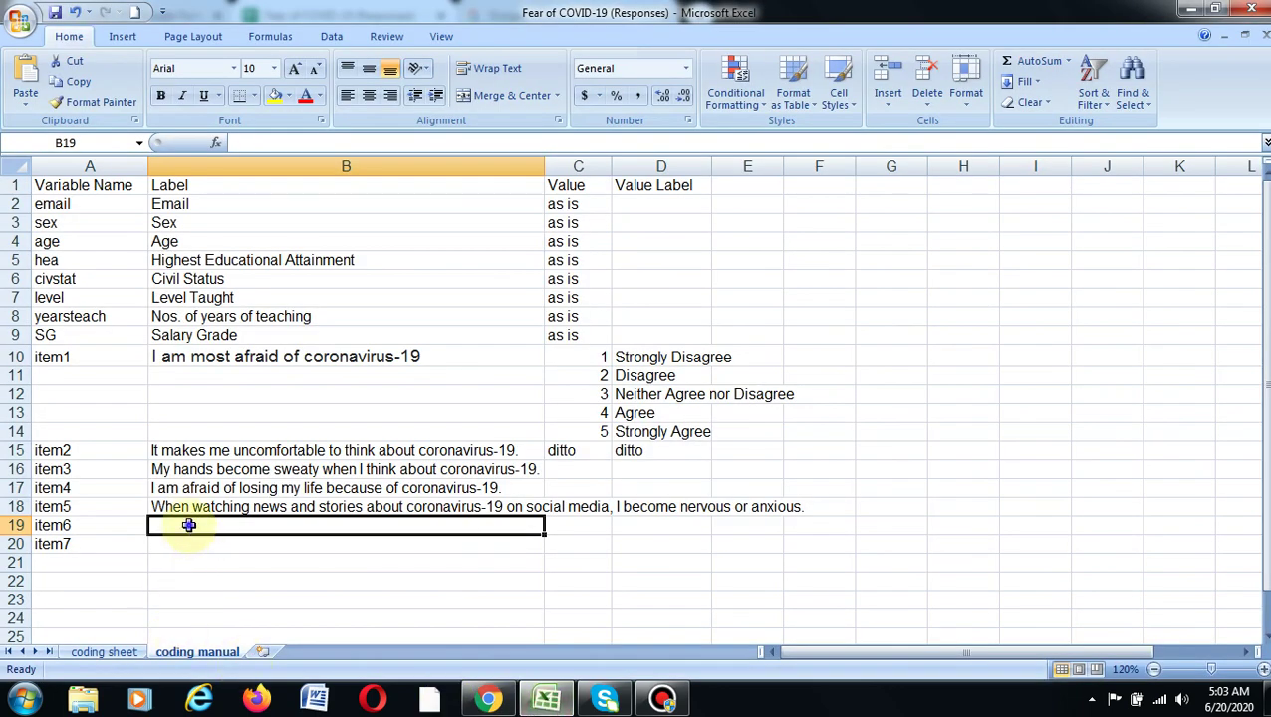
pyautogui.rightClick(188, 525)
pyautogui.click(239, 280)
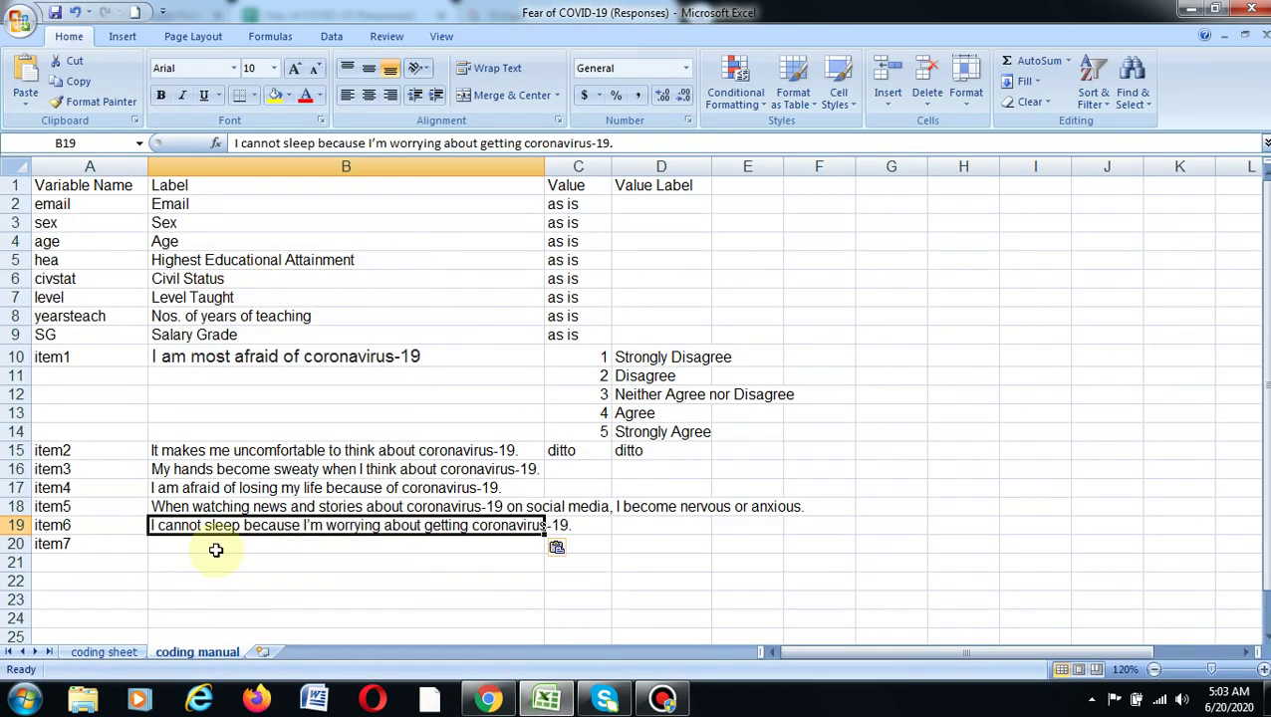
# Step: Select B20, switch to Chrome and copy "My heart races or palpitates when I think about getting coronavirus-19." from header Q1, without its number
pyautogui.click(215, 547)
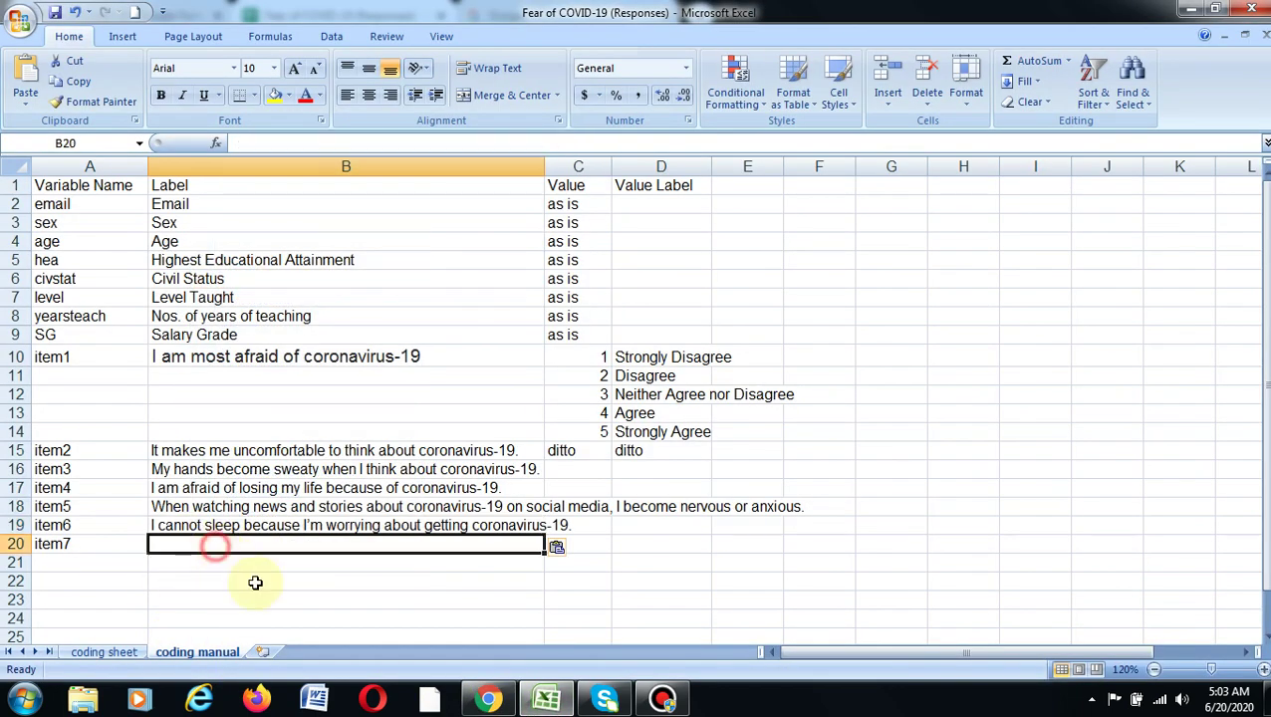
pyautogui.click(490, 700)
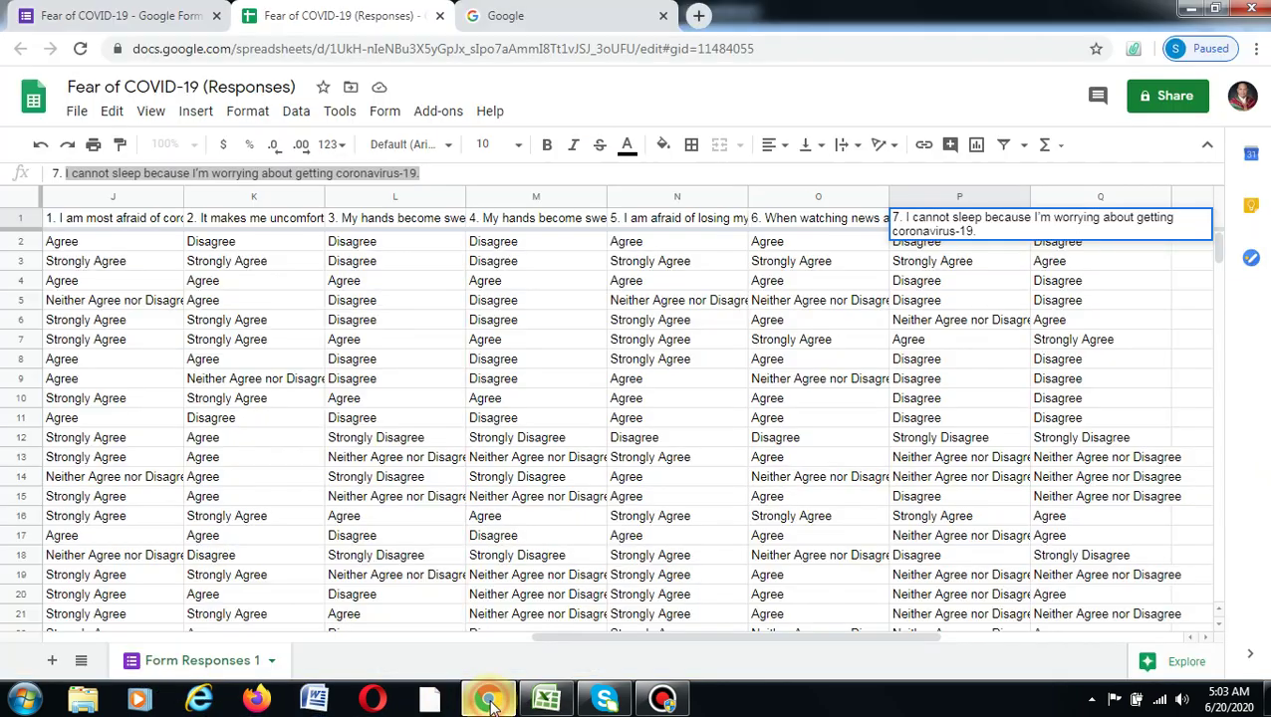
pyautogui.click(1100, 386)
pyautogui.click(1048, 221)
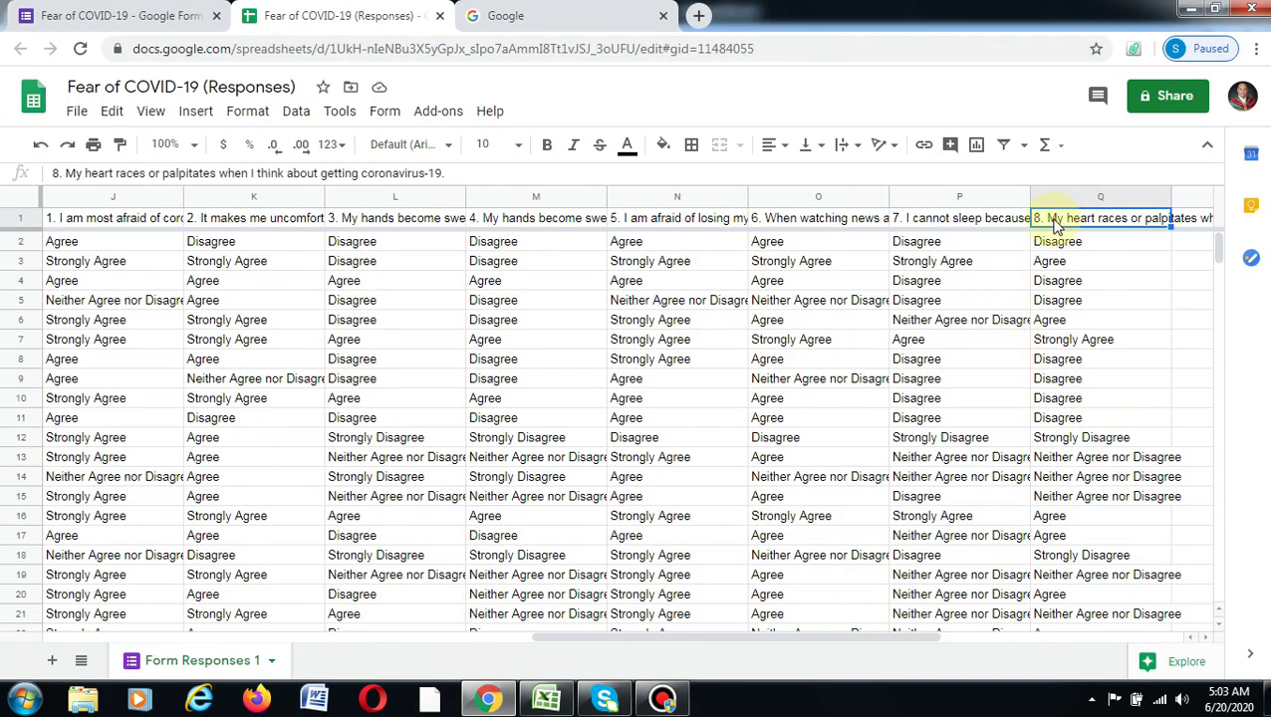
pyautogui.moveTo(66, 175); pyautogui.dragTo(439, 173)
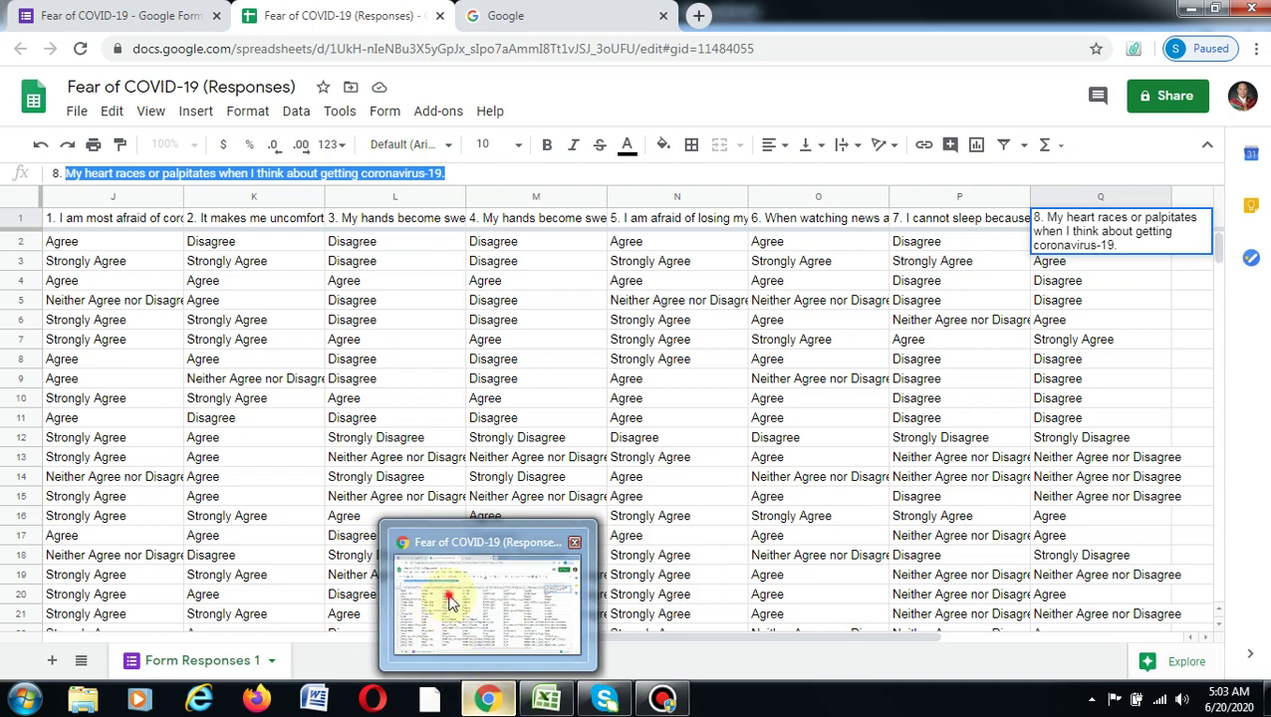
# Step: Switch back to Excel and paste the copied statement into B20 as the item7 label
pyautogui.click(546, 701)
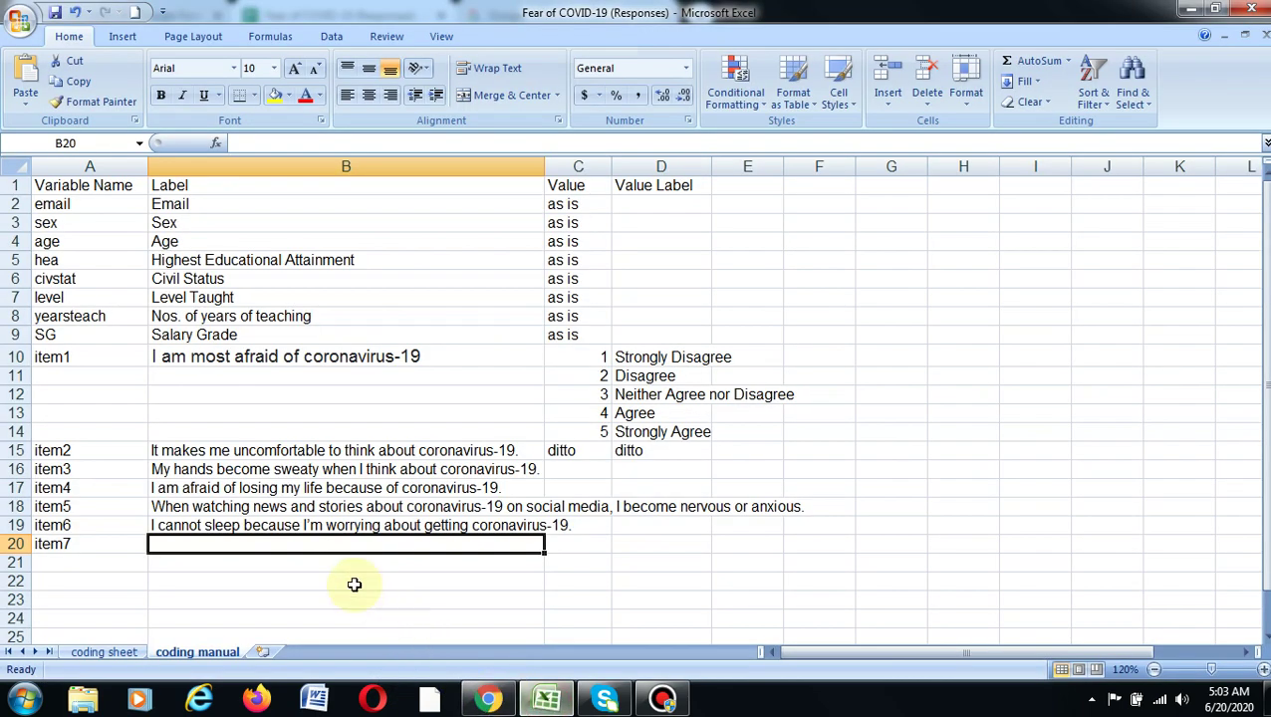
pyautogui.rightClick(282, 543)
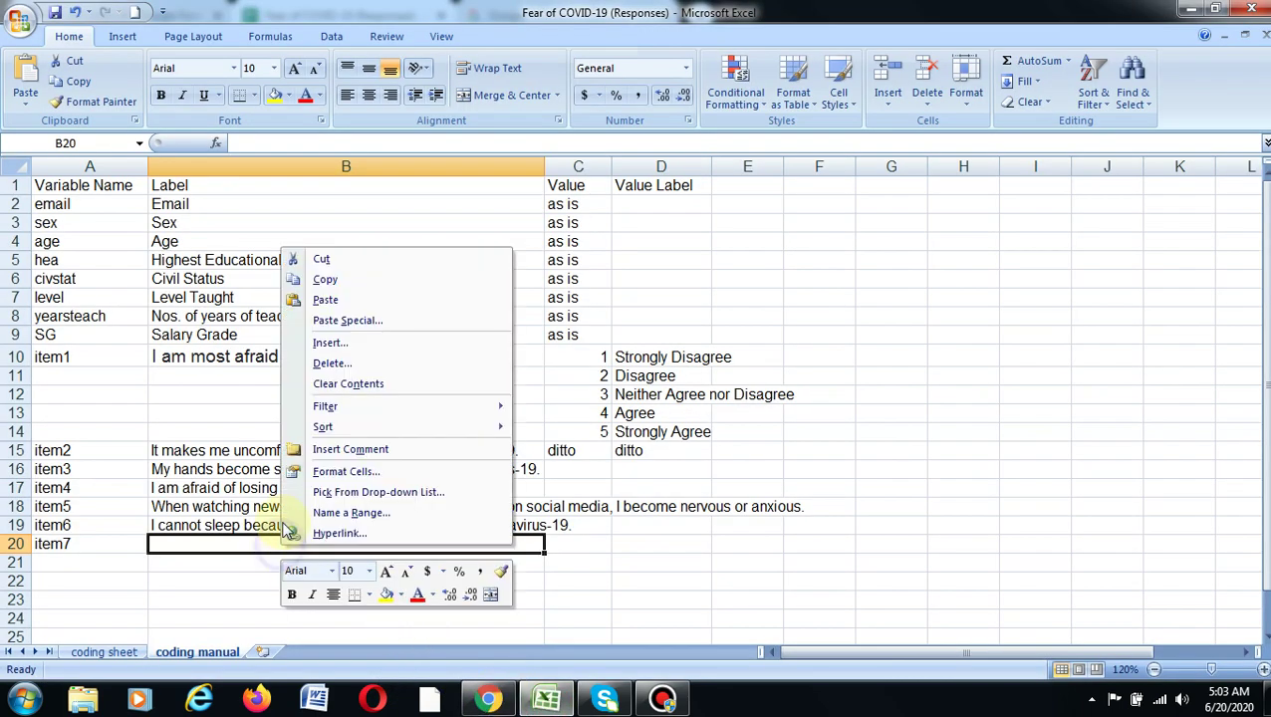
pyautogui.click(326, 298)
# Step: Copy the "ditto" entries from C15:D15 into C16:D20 as the value and value label of item3 through item7
pyautogui.click(649, 570)
pyautogui.moveTo(568, 450); pyautogui.dragTo(676, 536)
pyautogui.hotkey('ctrl', 'c')
pyautogui.hotkey('ctrl', 'v')
pyautogui.click(462, 580)
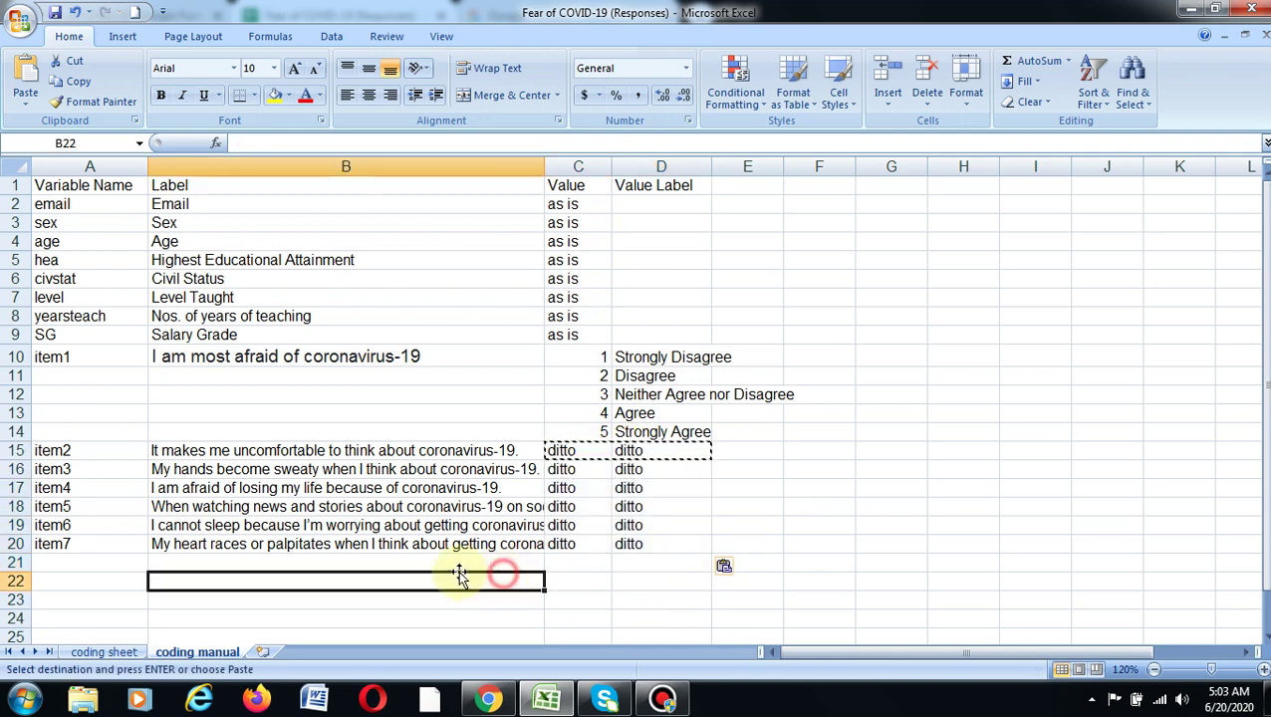
pyautogui.click(1020, 401)
pyautogui.press('Escape')
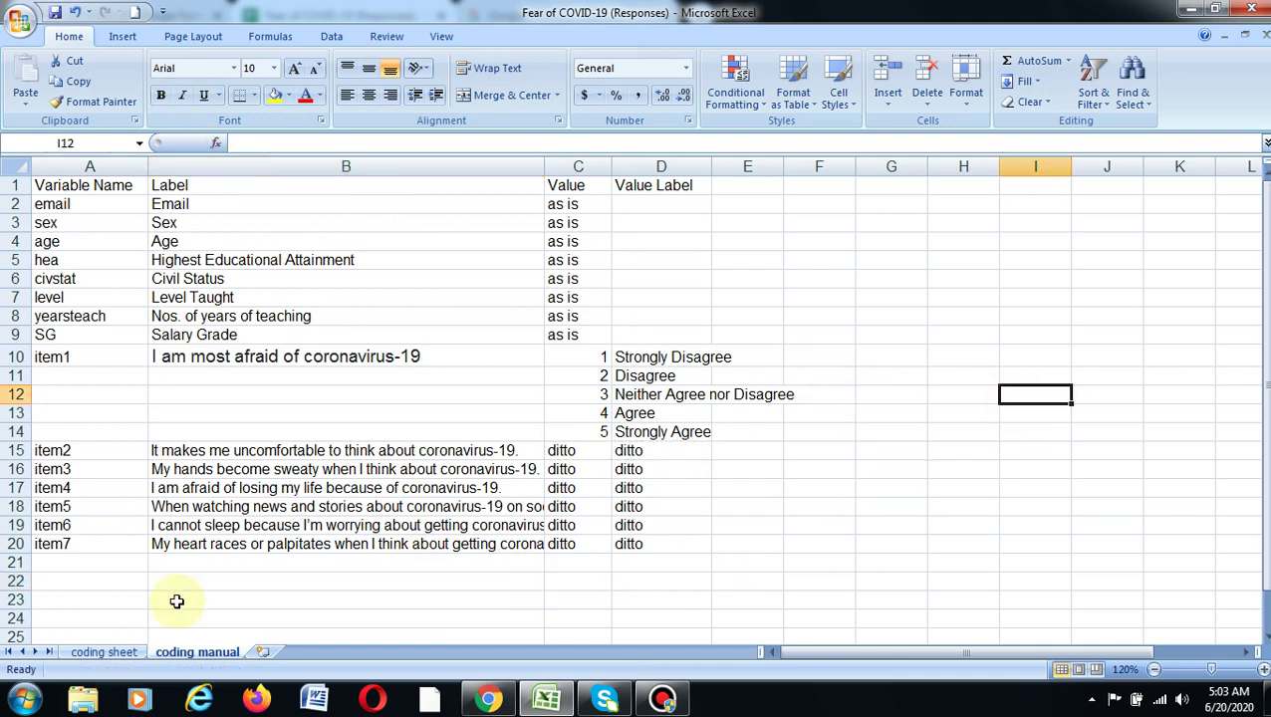
# Step: Add the variable "score" in row 21 with label "Final Score" and value "as is", and save the workbook
pyautogui.click(106, 563)
pyautogui.write('score')
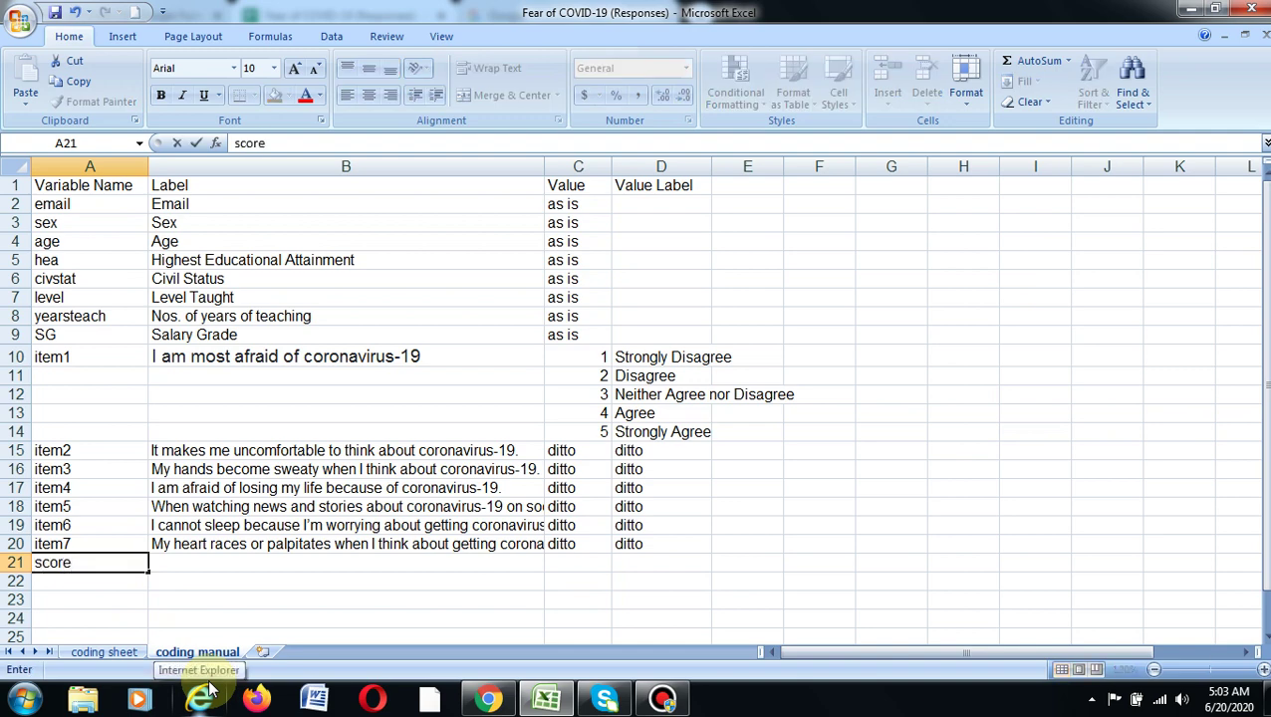
pyautogui.press('Tab')
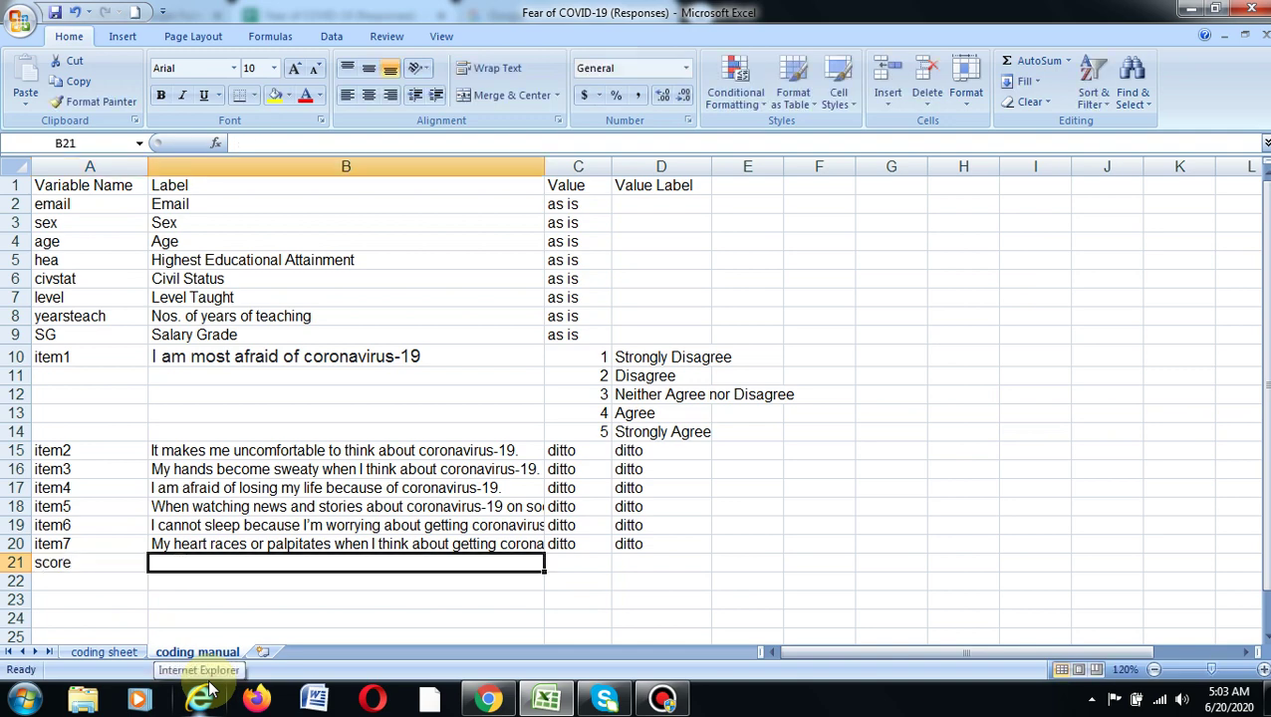
pyautogui.write('Final Scor')
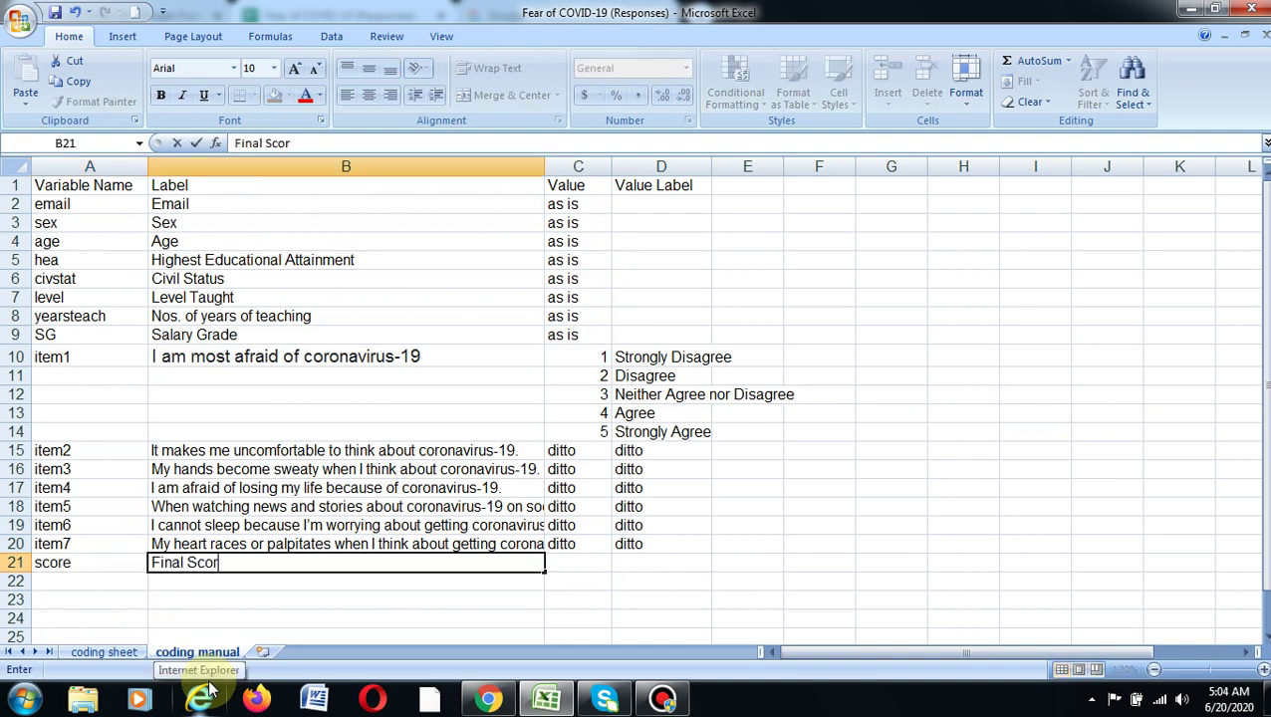
pyautogui.write('e')
pyautogui.press('Tab')
pyautogui.write('as')
pyautogui.press('Return')
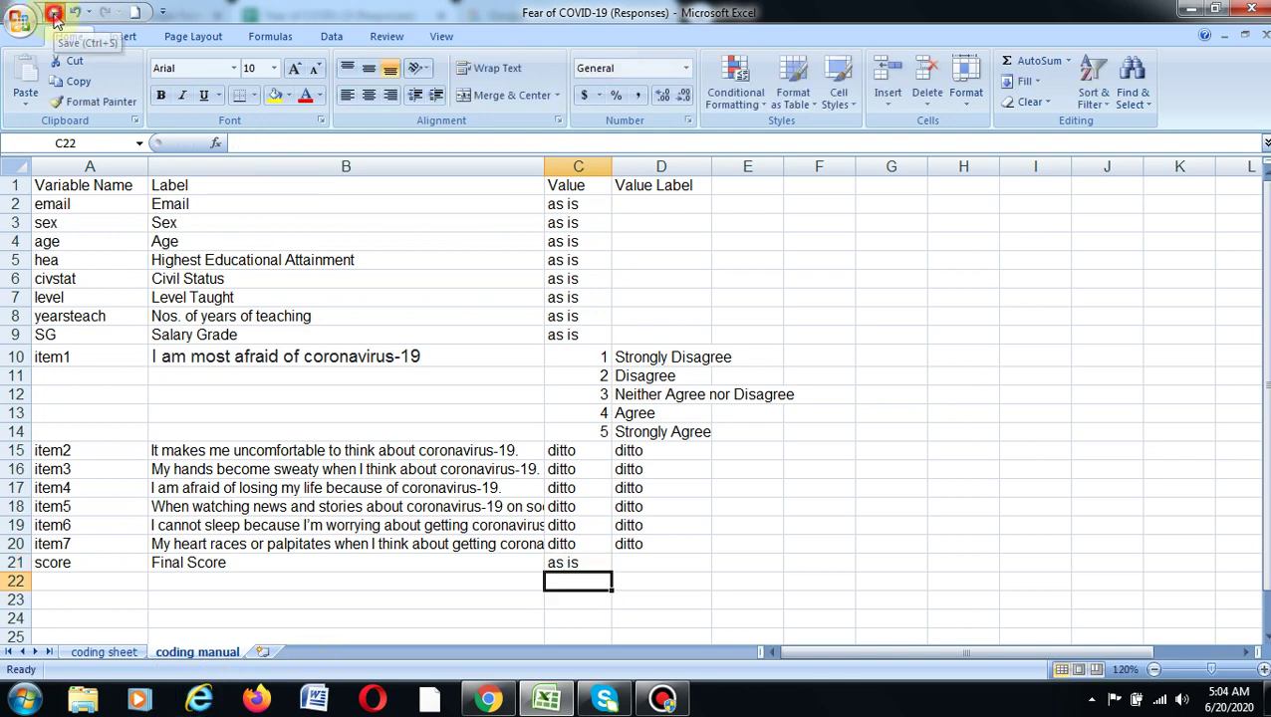
pyautogui.click(396, 488)
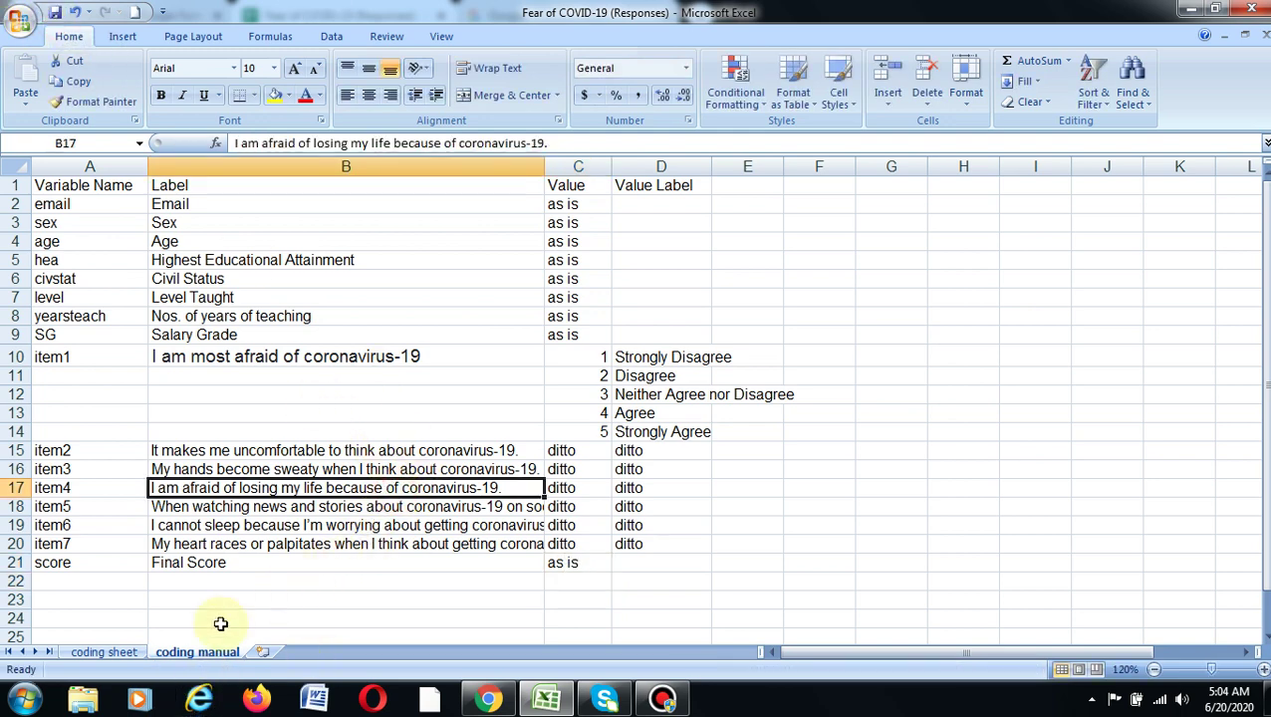
# Step: Open the coding sheet and review the coded responses and scores down its rows
pyautogui.click(122, 653)
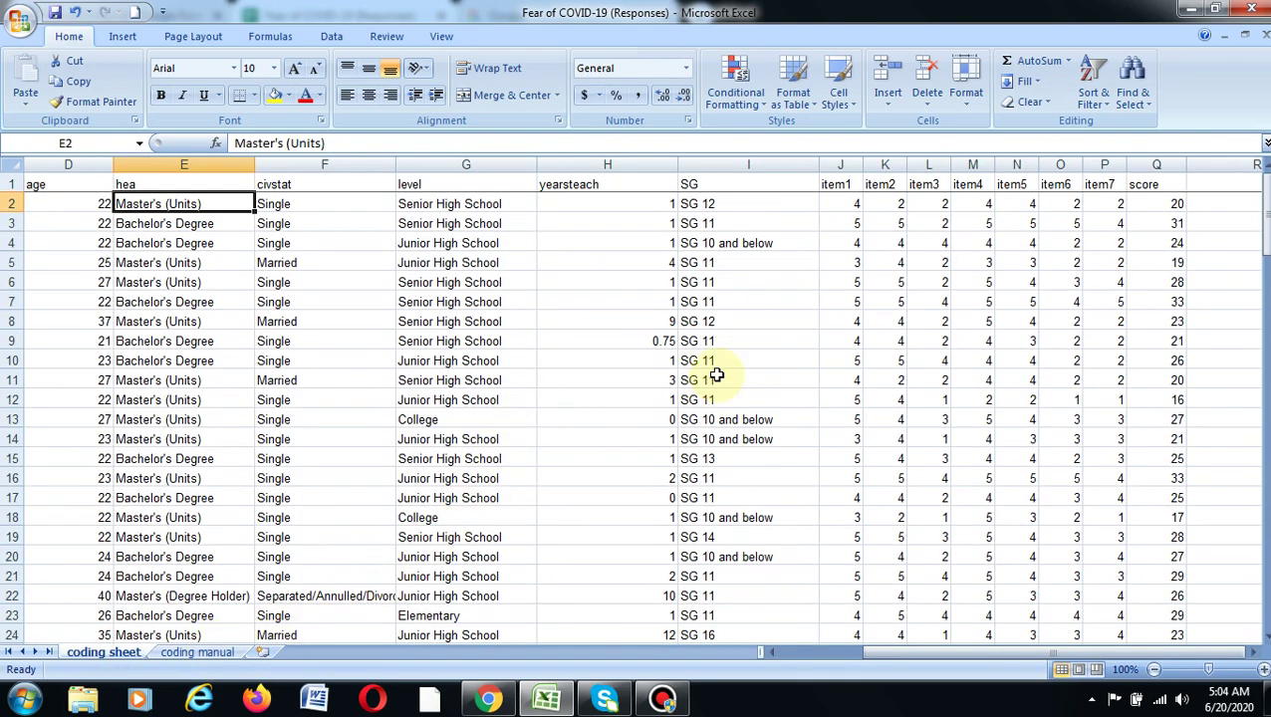
pyautogui.scroll(-8, 707, 384)
pyautogui.scroll(-20, 707, 383)
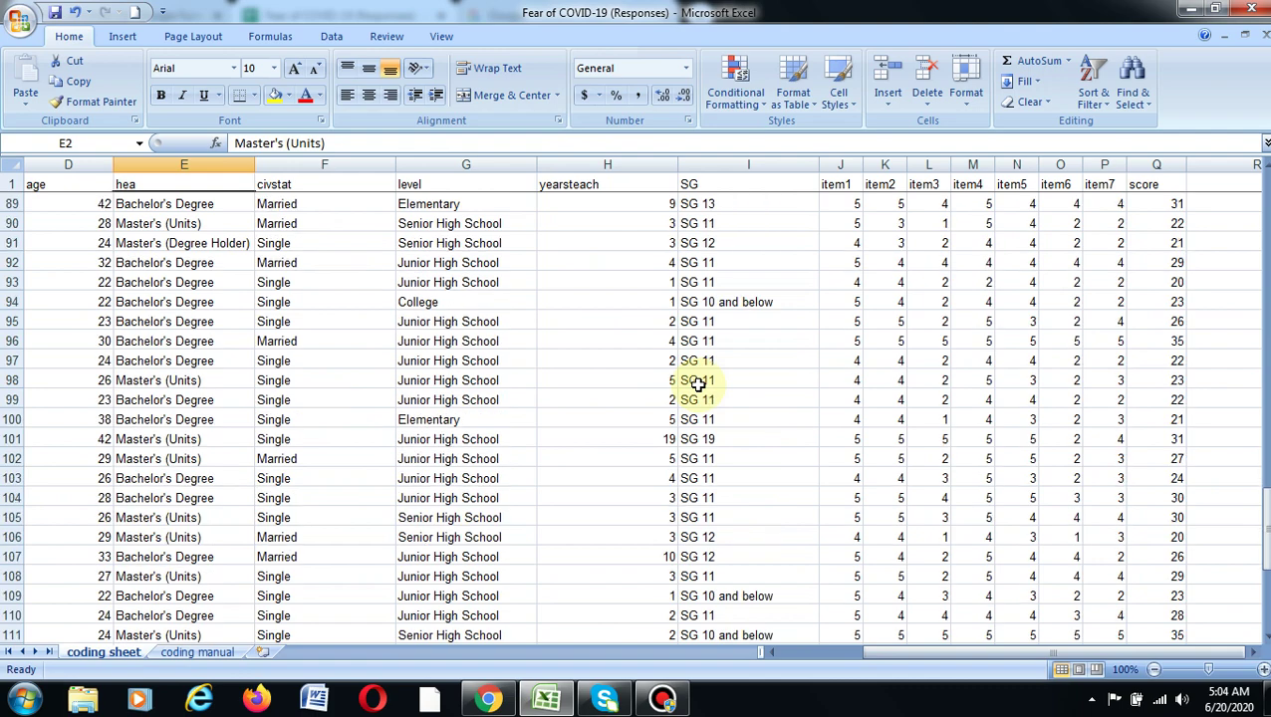
pyautogui.scroll(20, 697, 383)
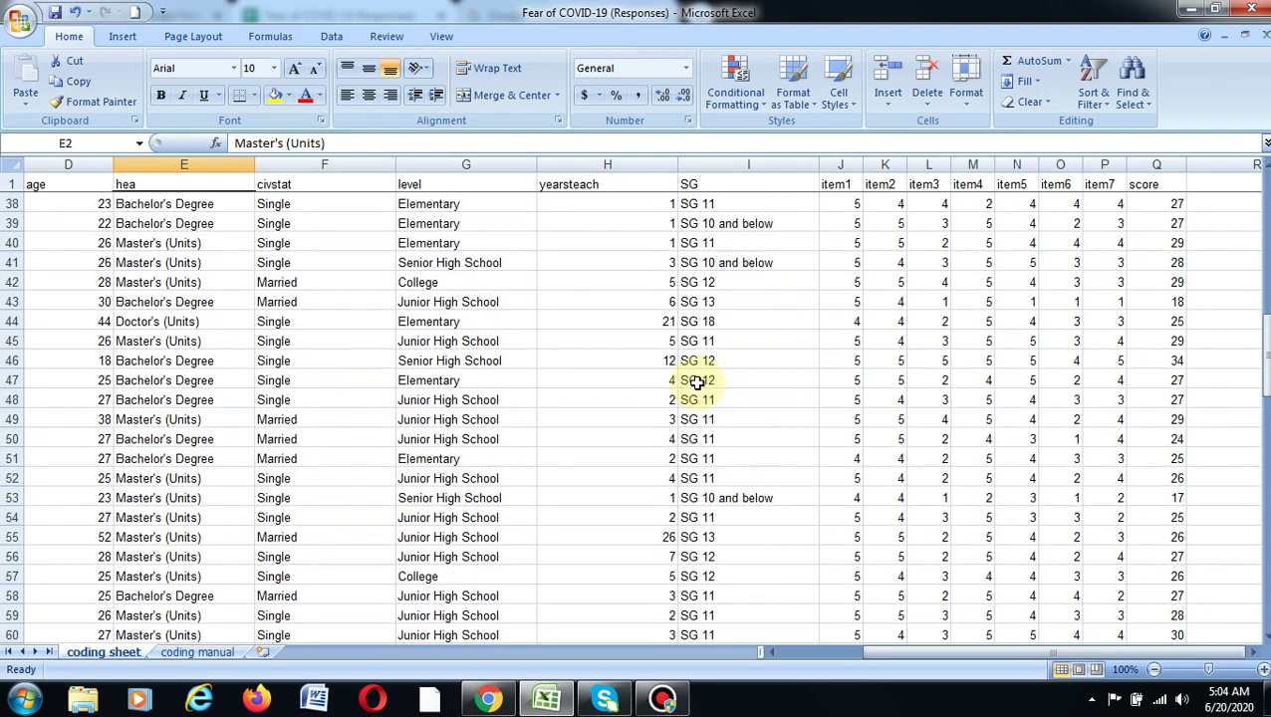